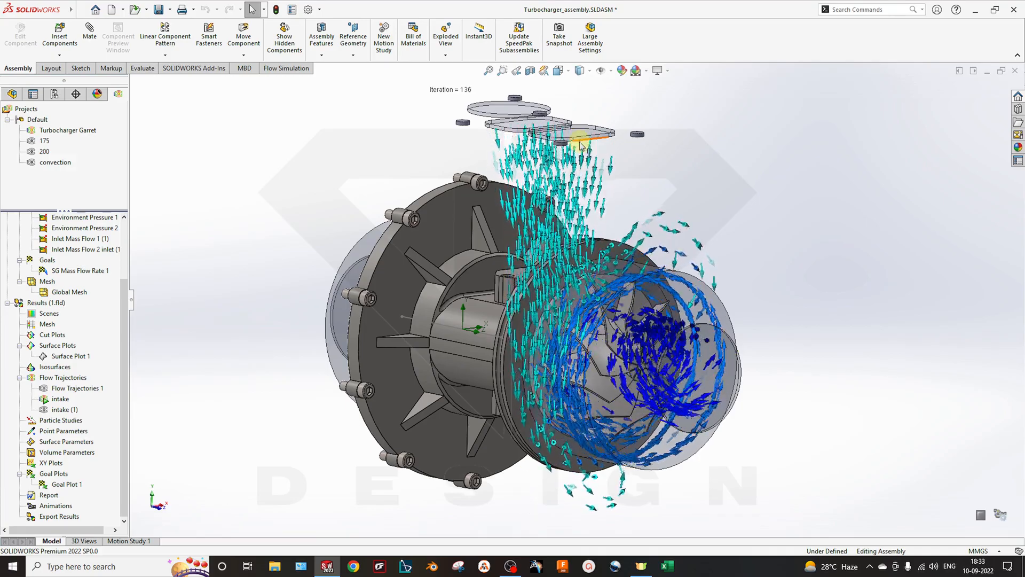
Open Turbocharger_assembly.SLDASM from the Without Results subfolder of the desktop's Turbo folder and accept the educational-version warning
middle_click_drag(601, 377, 497, 292)
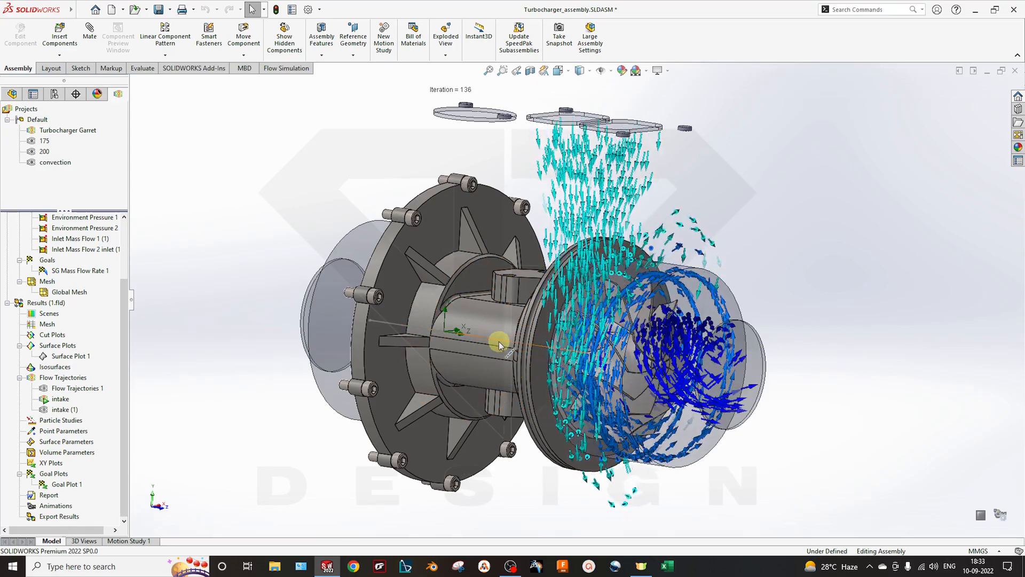
left_click(975, 9)
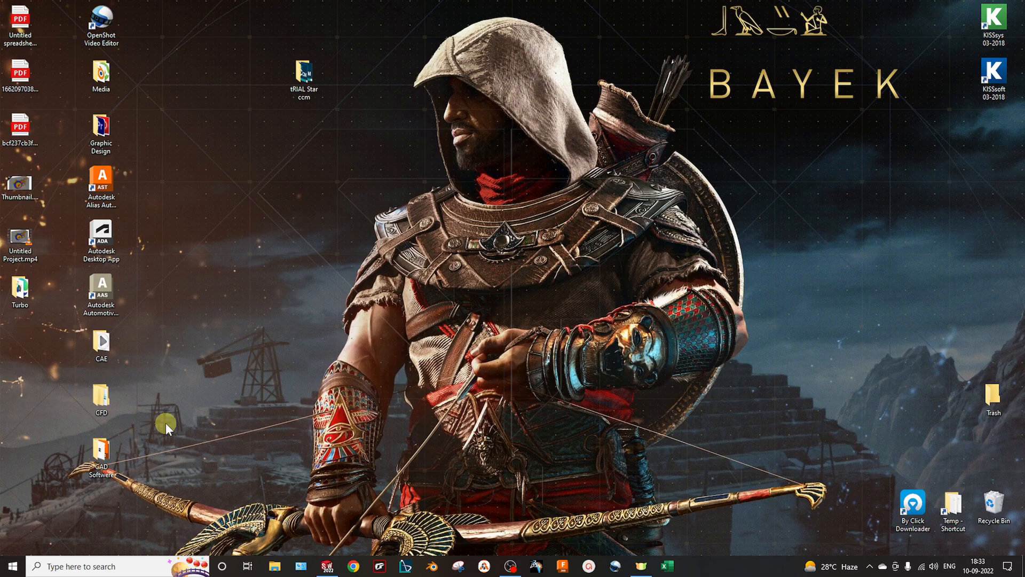
double_click(19, 304)
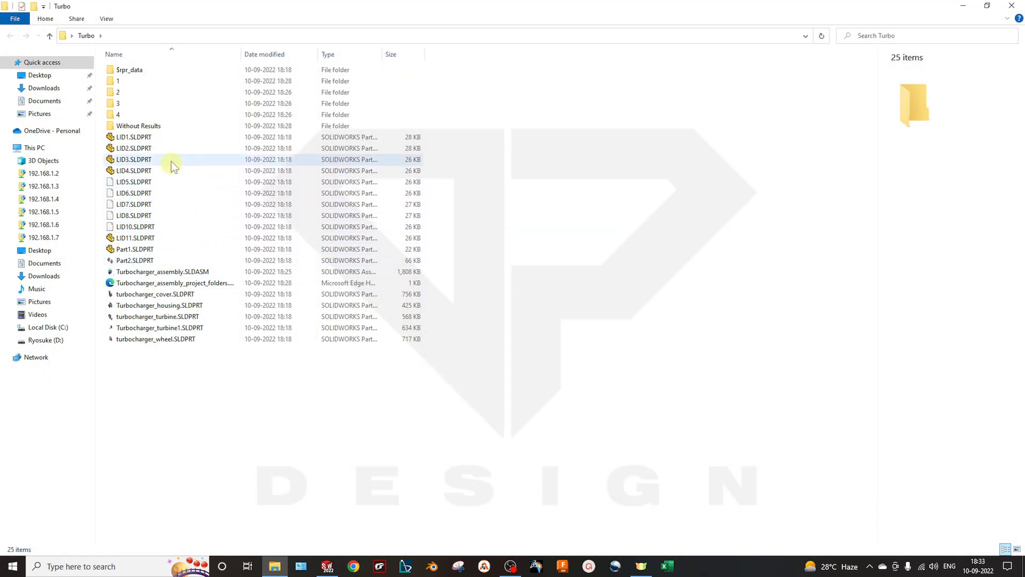
double_click(158, 125)
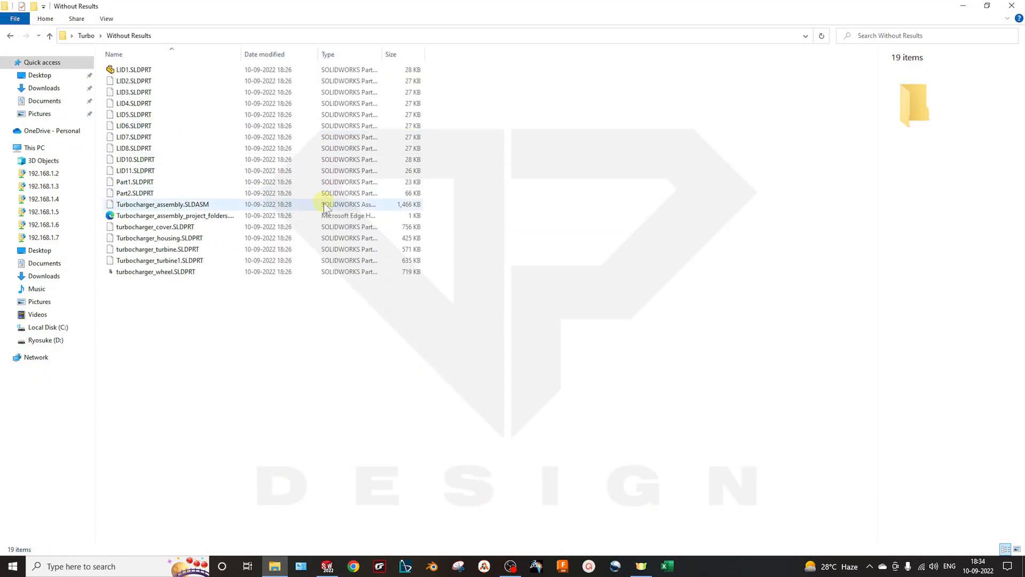
double_click(160, 205)
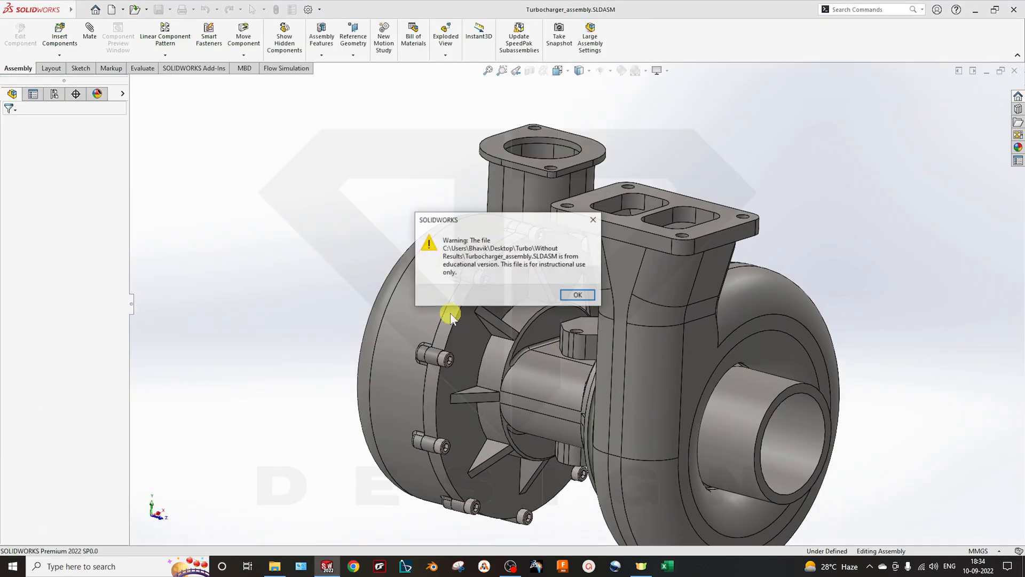
left_click(577, 295)
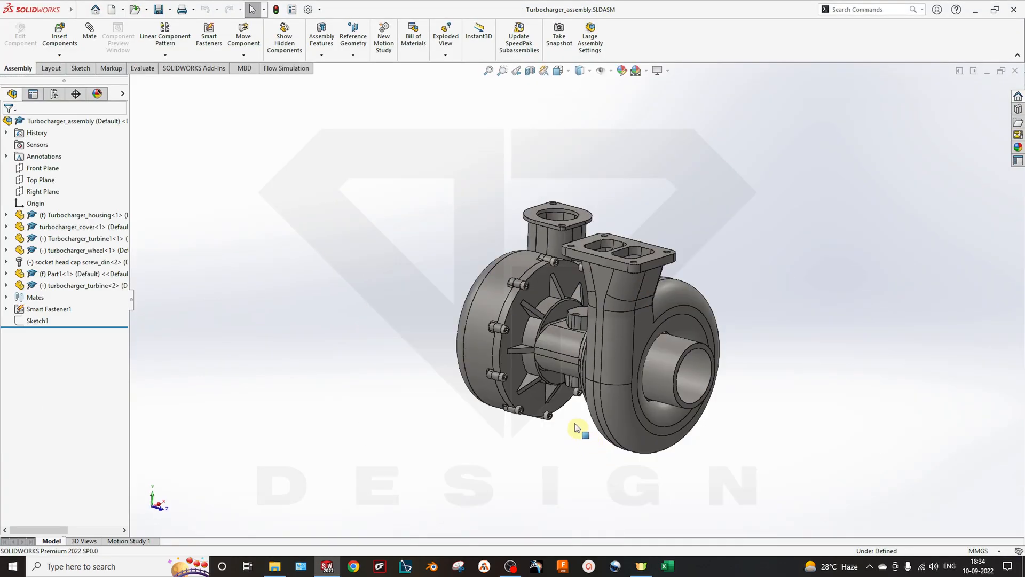
Examine the turbocharger assembly from several angles, including the turbine housing's round pipe end and the inlet and outlet flanges
middle_click_drag(620, 363, 652, 476)
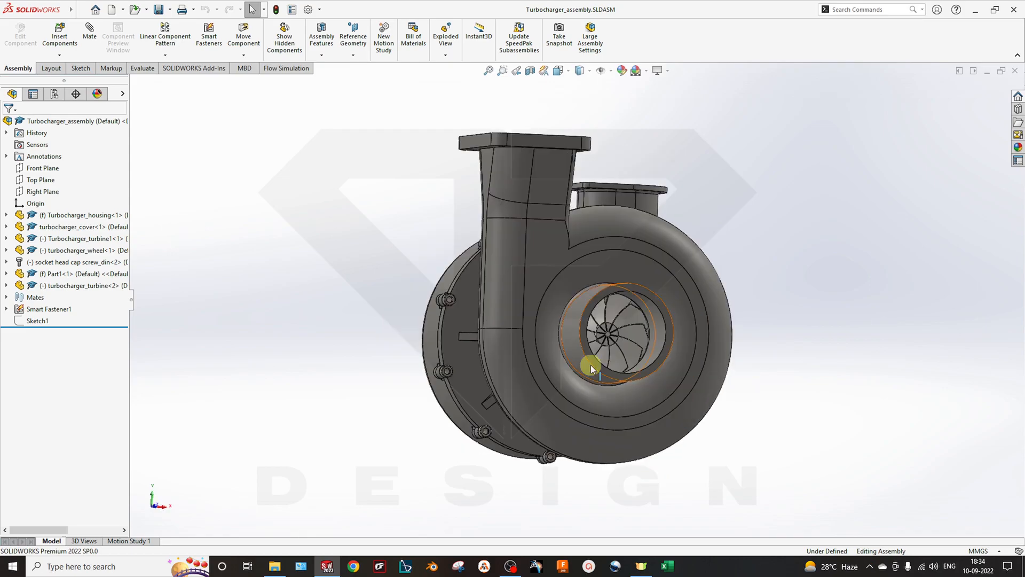
scroll(591, 365, "down", 3)
left_click(606, 358)
middle_click_drag(614, 417, 525, 529)
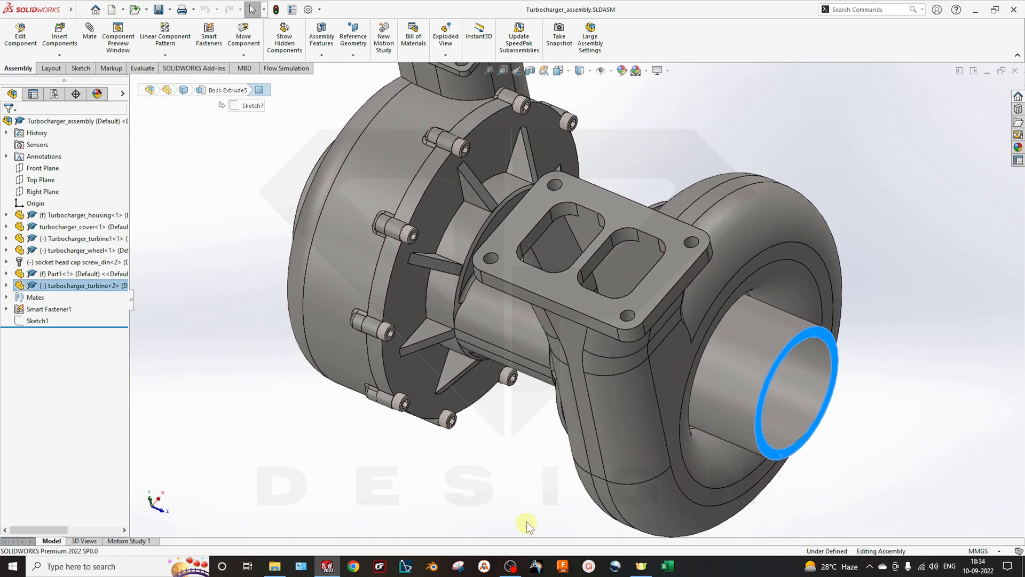
scroll(717, 346, "up", 3)
middle_click_drag(719, 297, 503, 349)
scroll(503, 350, "up", 1)
scroll(442, 299, "down", 2)
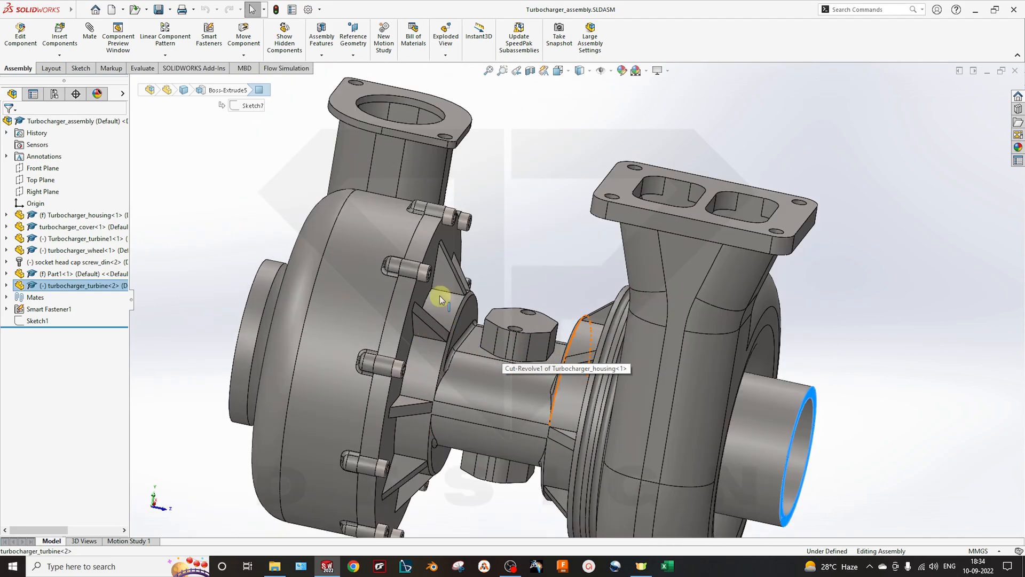
Hide the turbocharger_cover component to expose the compressor wheel
middle_click_drag(441, 300, 396, 283)
middle_click_drag(331, 286, 339, 280)
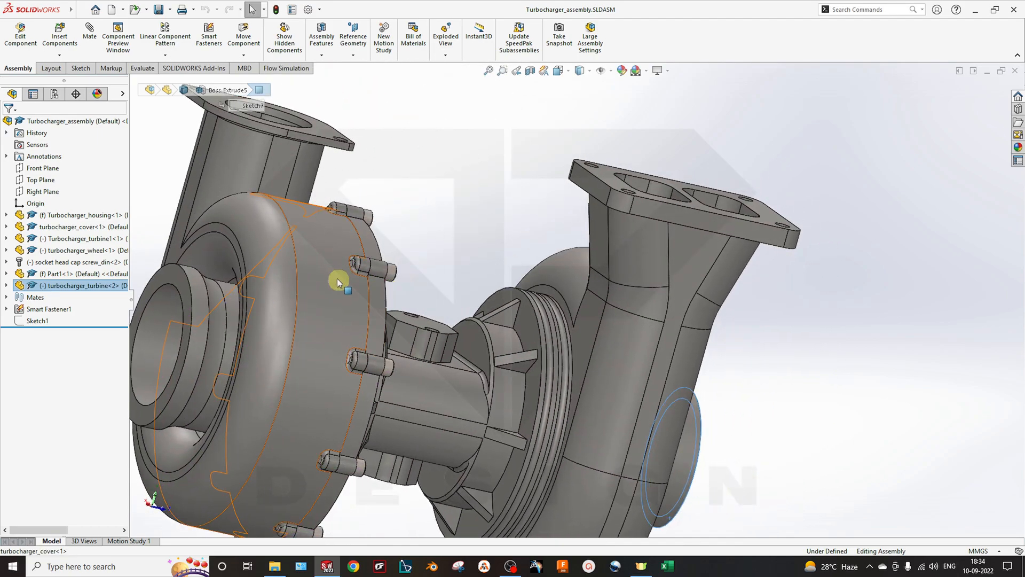
right_click(340, 280)
left_click(404, 122)
scroll(451, 300, "up", 5)
middle_click_drag(450, 300, 524, 394)
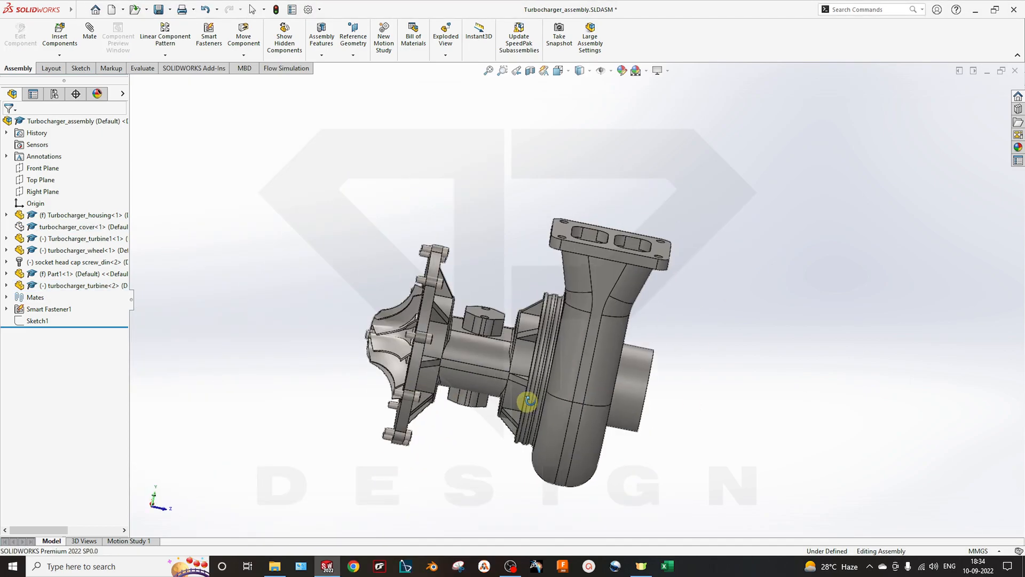
Examine the exposed compressor wheel and the turbine housing's twin-port flange from several angles
middle_click_drag(609, 331, 582, 262)
scroll(583, 263, "down", 3)
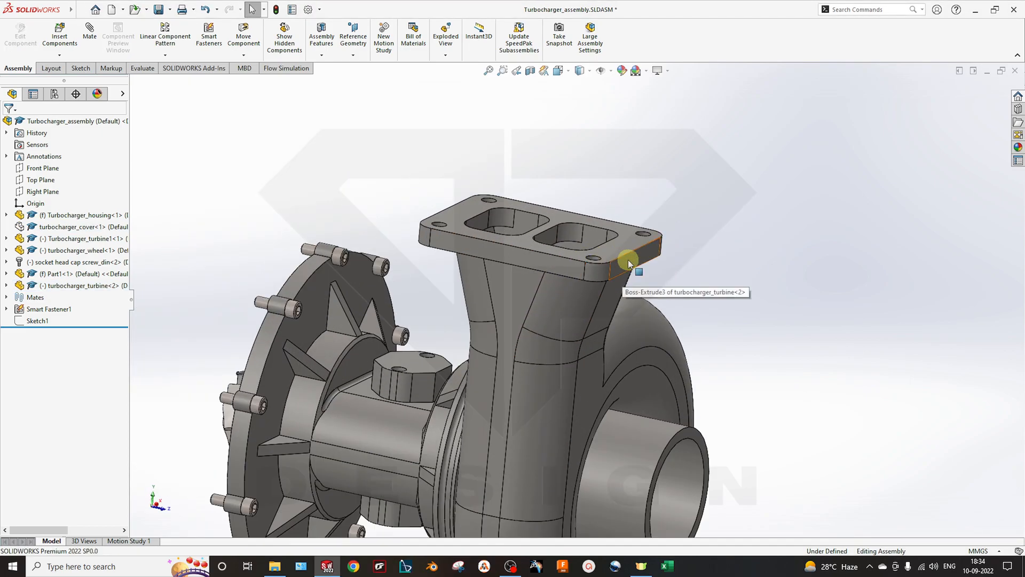
scroll(630, 245, "up", 5)
middle_click_drag(613, 257, 692, 299)
scroll(648, 414, "down", 4)
scroll(323, 342, "up", 4)
scroll(590, 350, "down", 3)
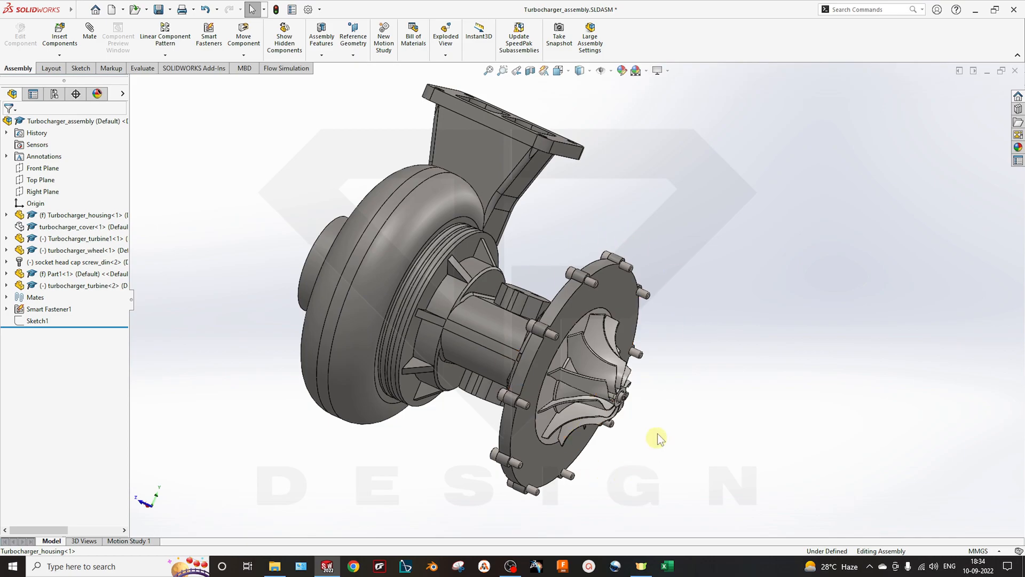
middle_click_drag(656, 450, 600, 394)
Show the hidden turbocharger_cover component again
right_click(72, 226)
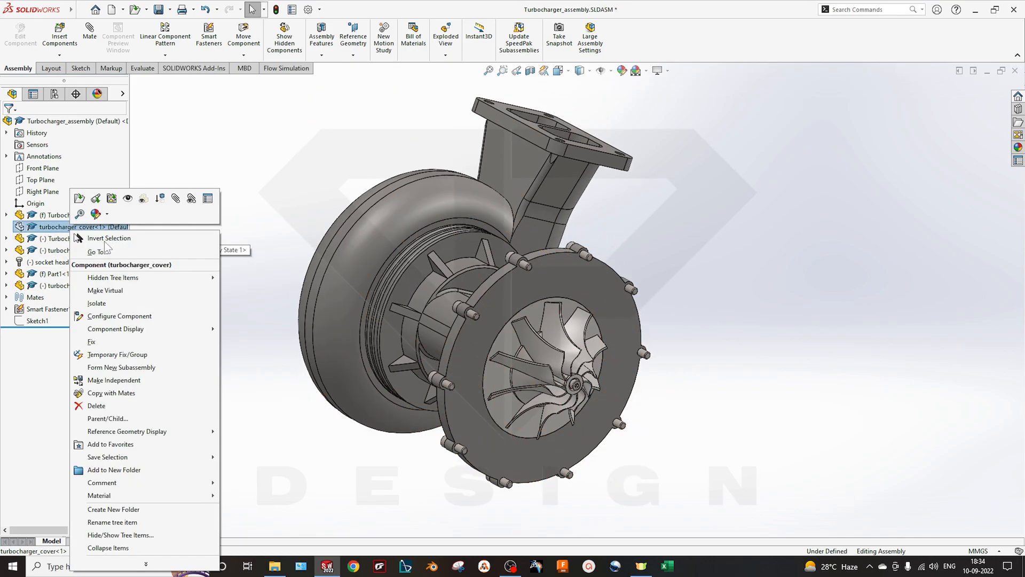
left_click(125, 199)
left_click(347, 374)
middle_click_drag(492, 474, 501, 428)
left_click(746, 406)
Hide the turbocharger_cover, turbocharger_turbine and Turbocharger_housing components to expose the shaft and both wheels
middle_click_drag(585, 395, 398, 288)
right_click(398, 289)
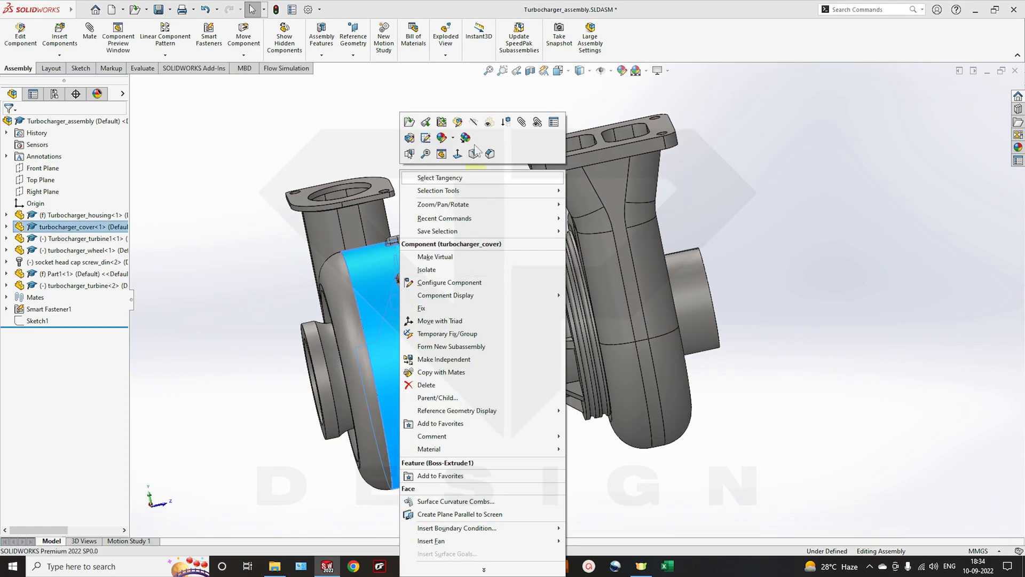
left_click(473, 122)
right_click(615, 309)
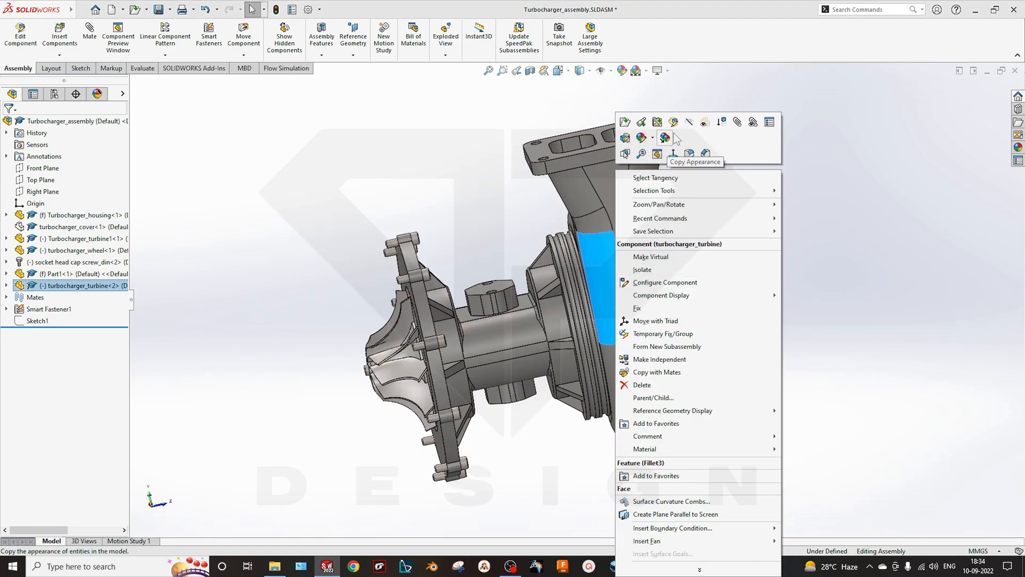
left_click(688, 123)
middle_click_drag(841, 410, 622, 371)
right_click(491, 345)
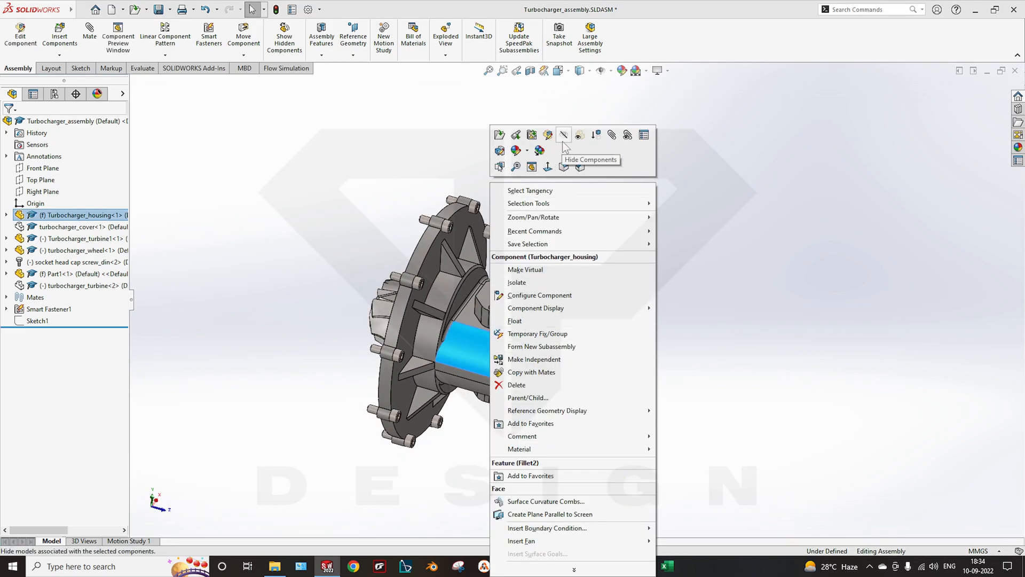
left_click(564, 135)
Spin the turbine wheel to check its rotation and examine the shaft with both wheels
scroll(553, 373, "down", 4)
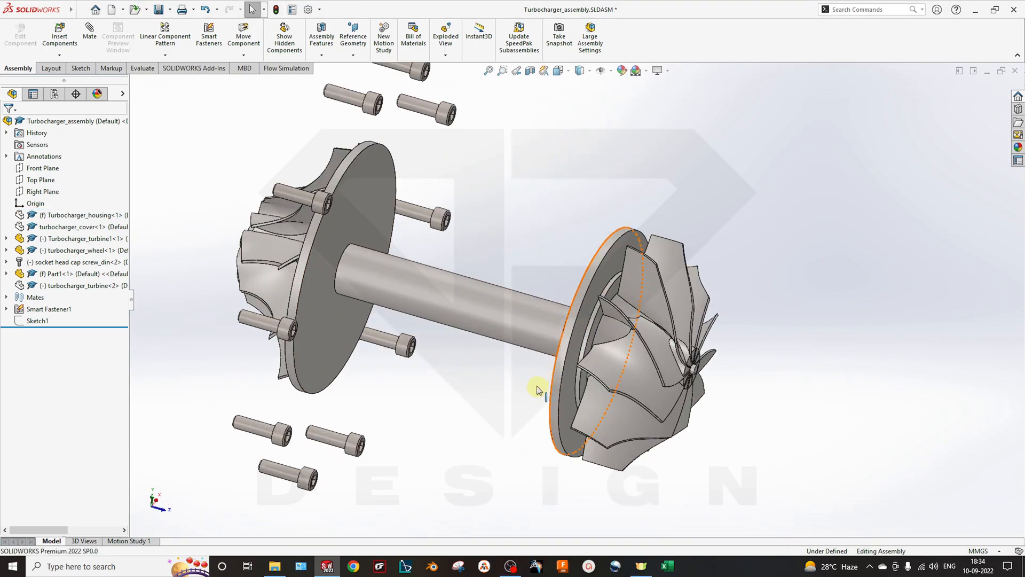
left_click_drag(641, 333, 562, 463)
middle_click_drag(407, 404, 636, 332)
scroll(659, 359, "up", 4)
scroll(634, 304, "down", 3)
left_click_drag(646, 338, 670, 443)
scroll(658, 458, "up", 1)
middle_click_drag(593, 310, 660, 319)
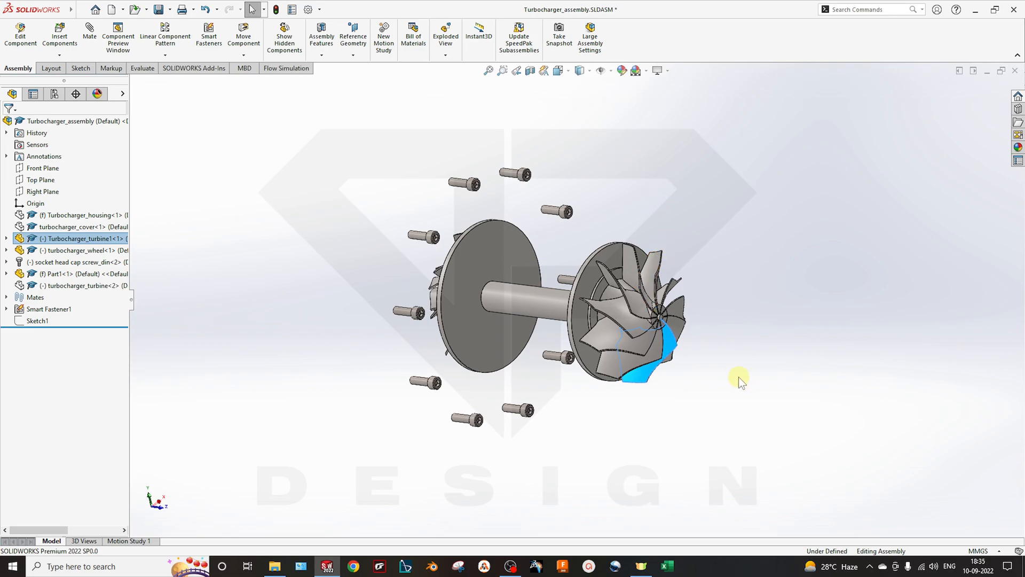
Show all hidden components of the assembly again
right_click(308, 207)
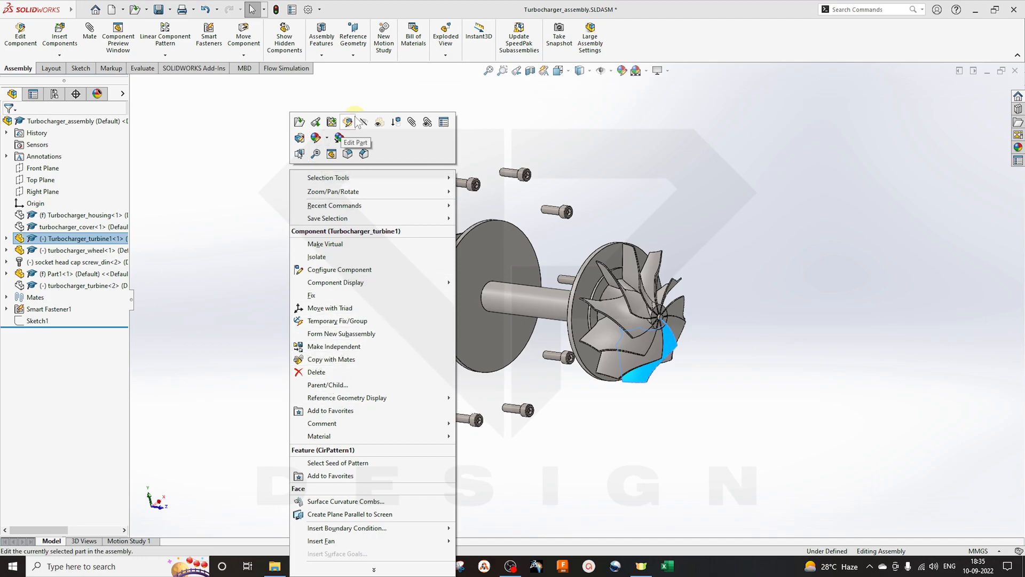
left_click(261, 110)
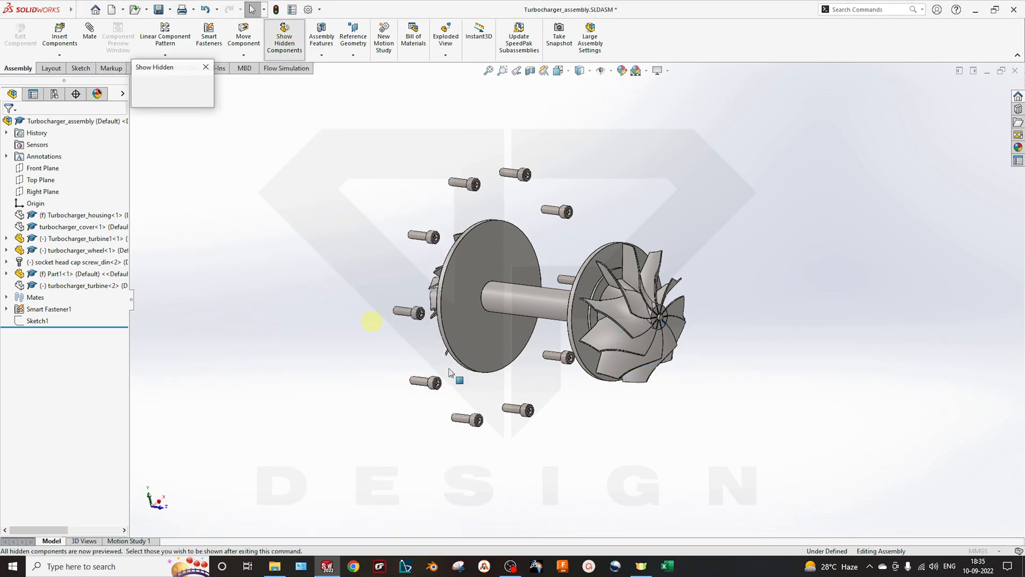
left_click_drag(812, 473, 290, 142)
left_click(182, 83)
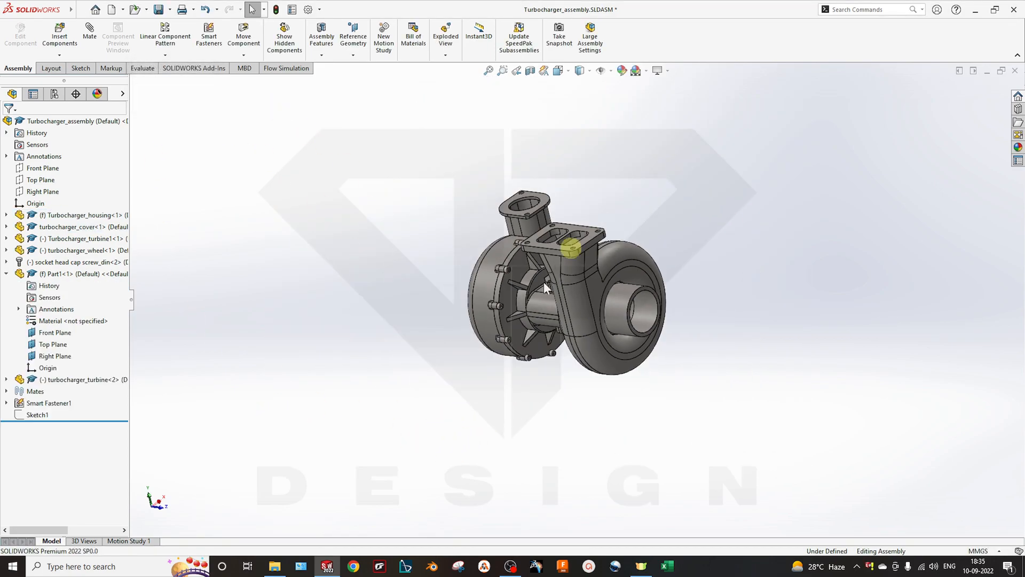
Inspect the turbine's twin-port flange face and the compressor cover's flange face, then clear the selection
scroll(574, 347, "down", 5)
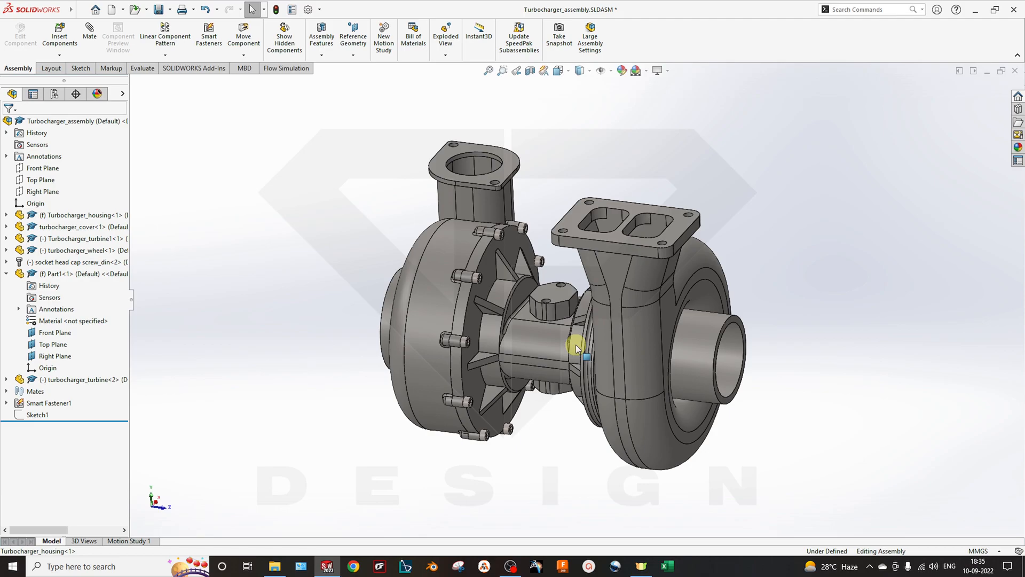
left_click(672, 236)
middle_click_drag(740, 398, 751, 417)
middle_click_drag(514, 198, 497, 167)
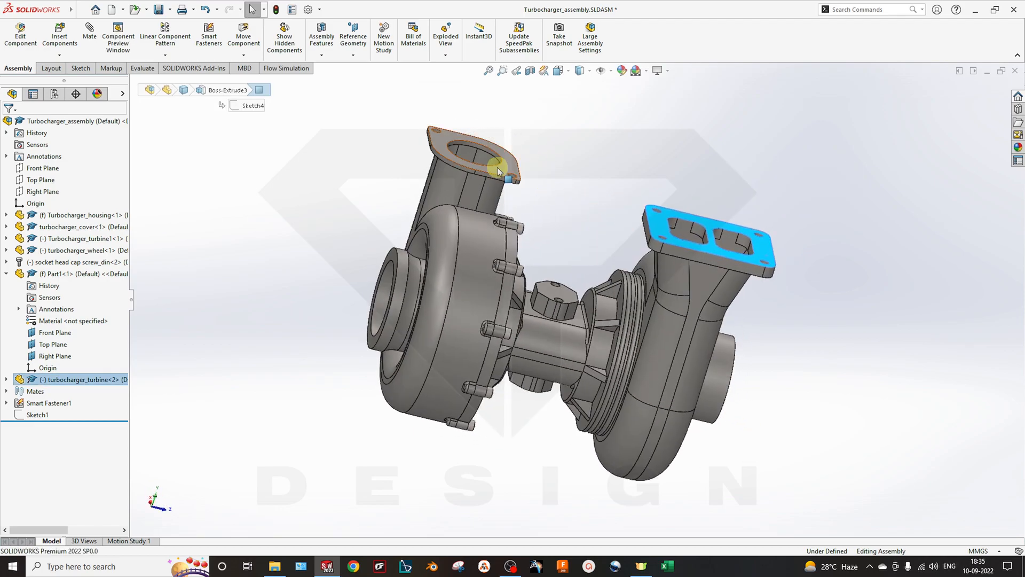
left_click(495, 168)
key("Escape")
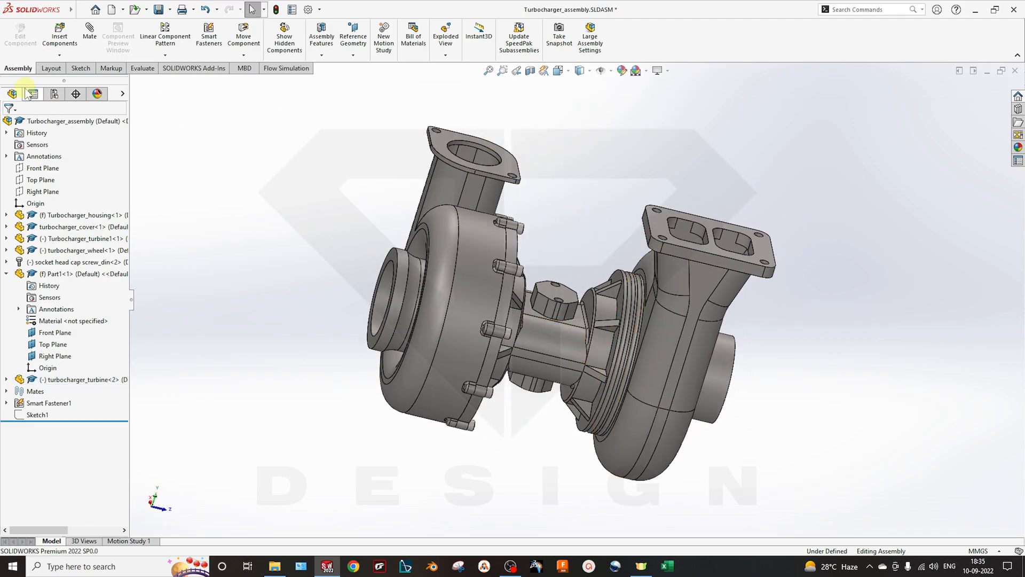
Start the Flow Simulation Create Lids command on the turbine's twin-port flange face with a thickness of 1 mm
left_click(278, 69)
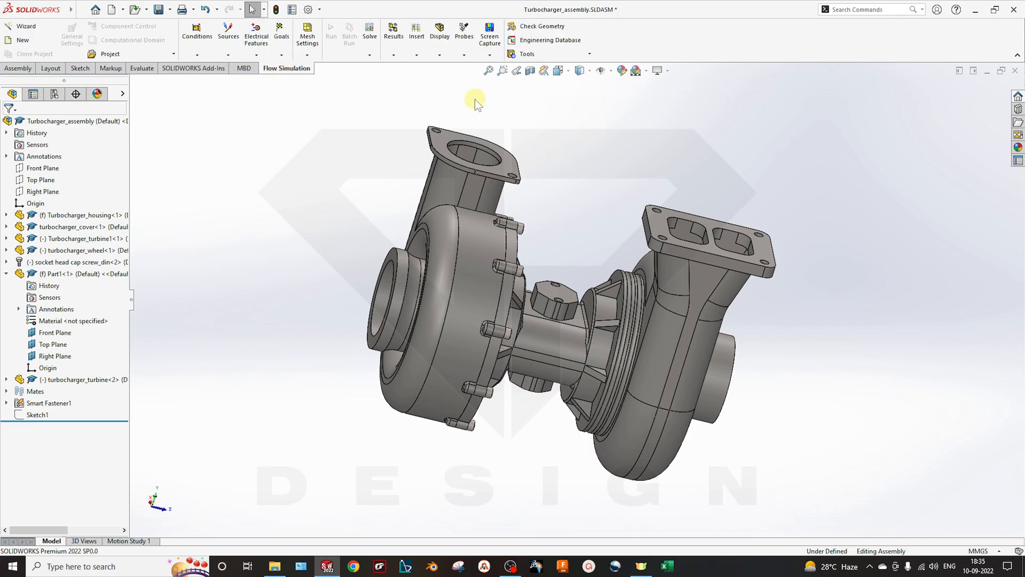
left_click(527, 54)
left_click(531, 68)
middle_click_drag(778, 344, 732, 270)
scroll(606, 276, "up", 5)
left_click(606, 277)
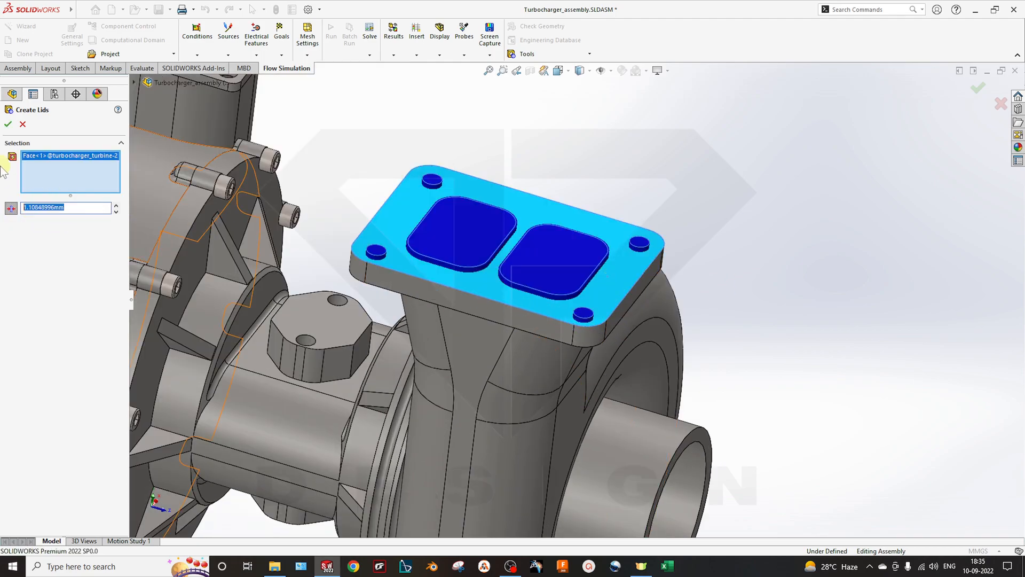
type("1")
key("Return")
Add the end face of the turbine housing's round pipe to the lid selection
scroll(496, 283, "up", 3)
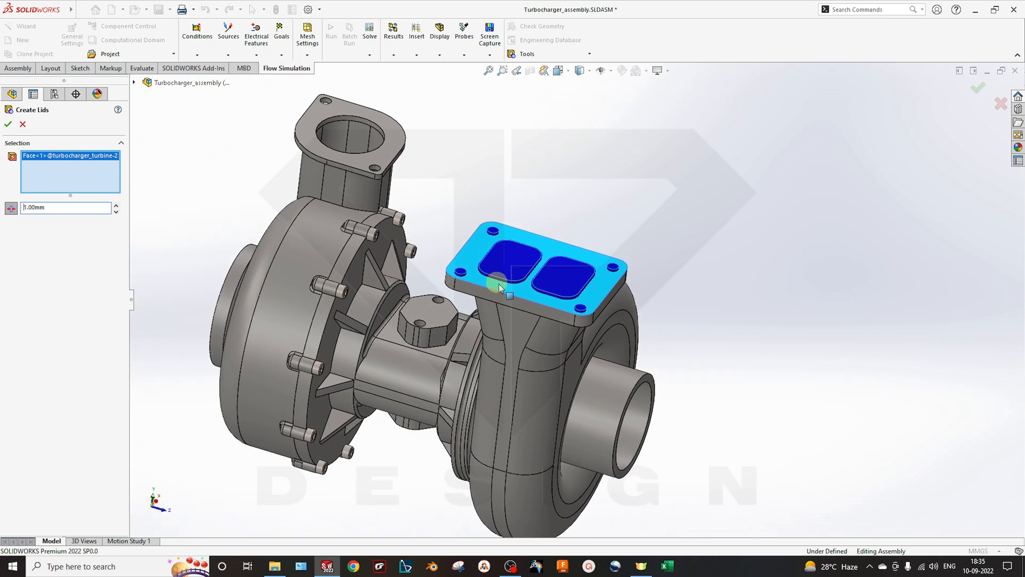
scroll(650, 412, "down", 5)
left_click(638, 338)
scroll(632, 457, "up", 4)
Add the compressor cover's round opening face and flange face to the lid selection and create the lids
middle_click_drag(631, 454, 321, 304)
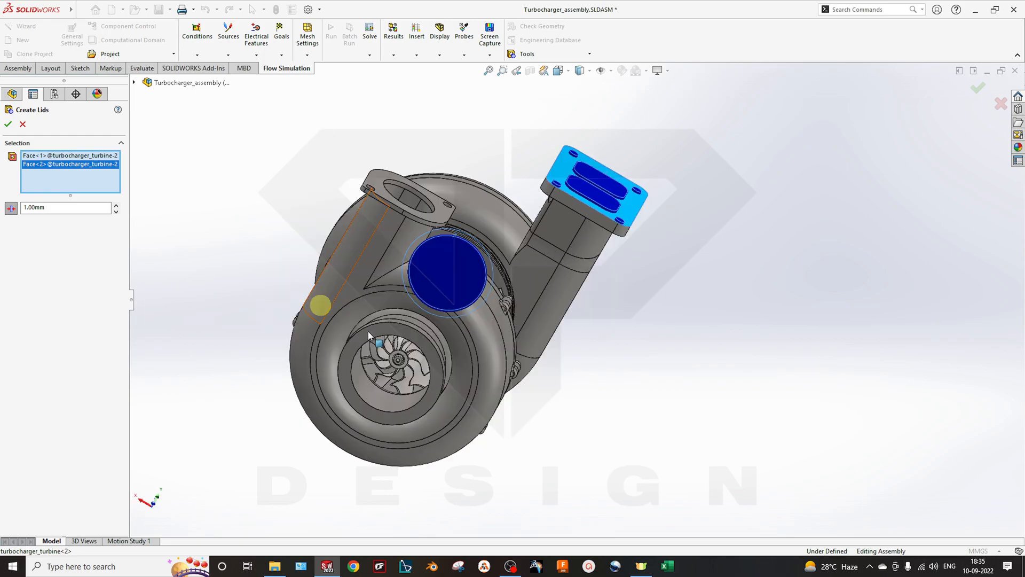
scroll(392, 332, "down", 5)
left_click(392, 332)
scroll(392, 332, "up", 5)
middle_click_drag(495, 379, 425, 452)
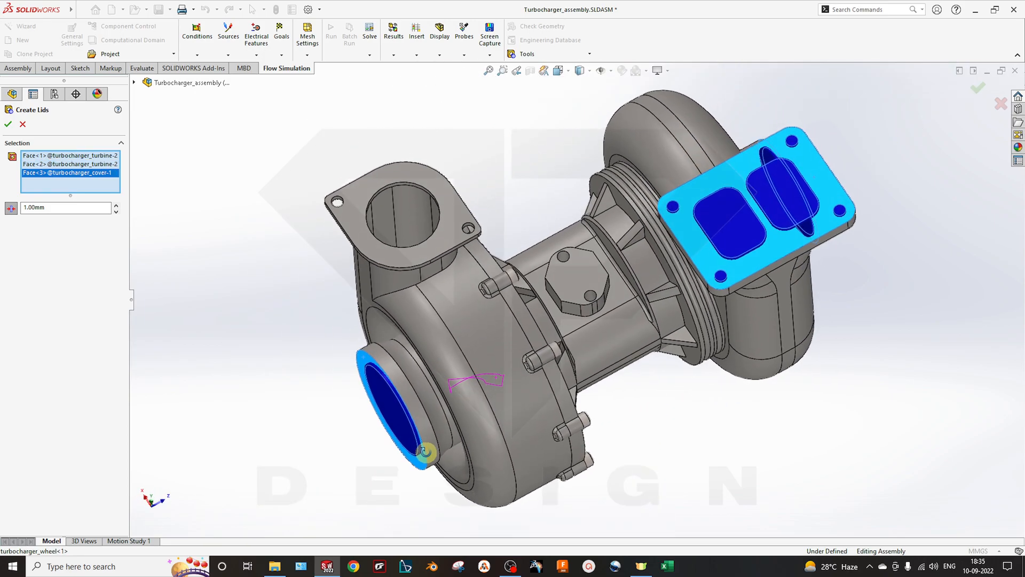
left_click(372, 195)
middle_click_drag(446, 394, 411, 267)
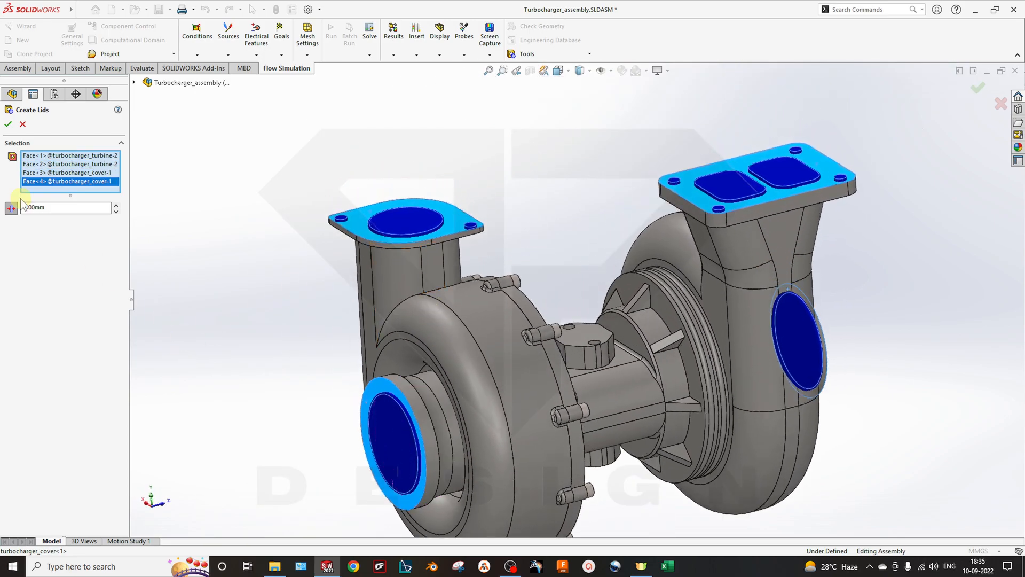
left_click(8, 124)
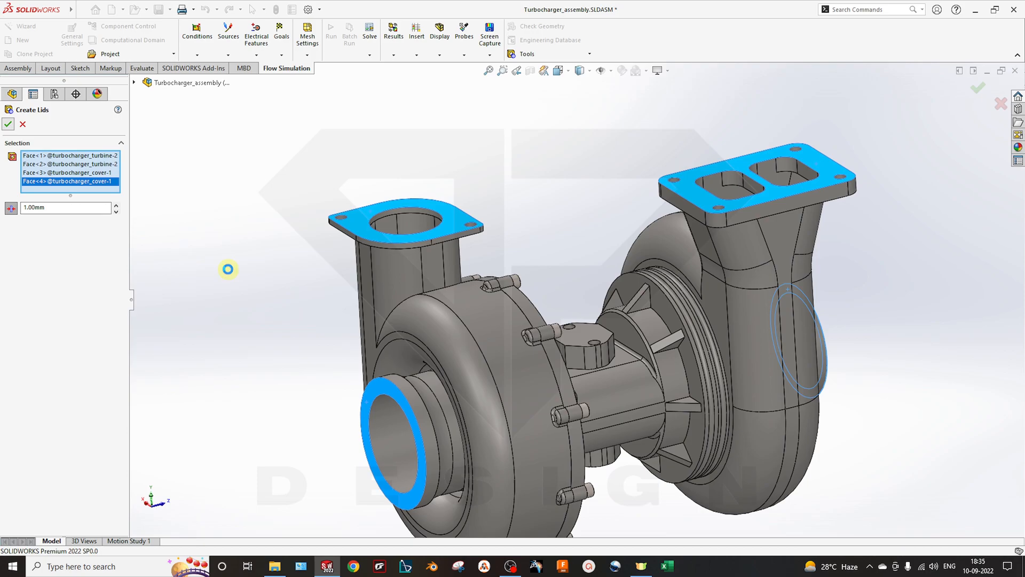
Hide the turbocharger_turbine and turbocharger_cover components, leaving the wheels and lids exposed
middle_click_drag(245, 287, 435, 373)
left_click(663, 369)
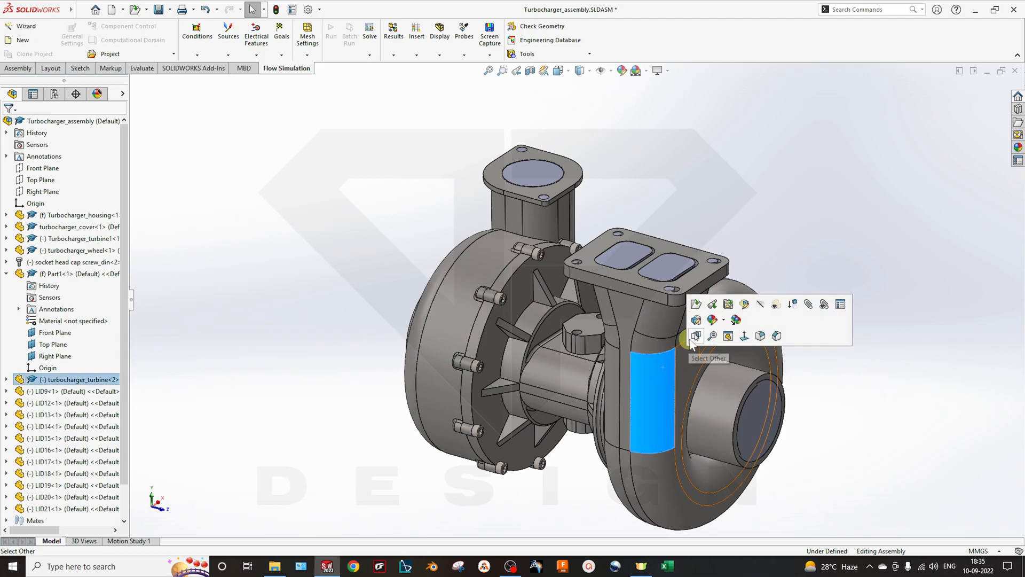
left_click(760, 304)
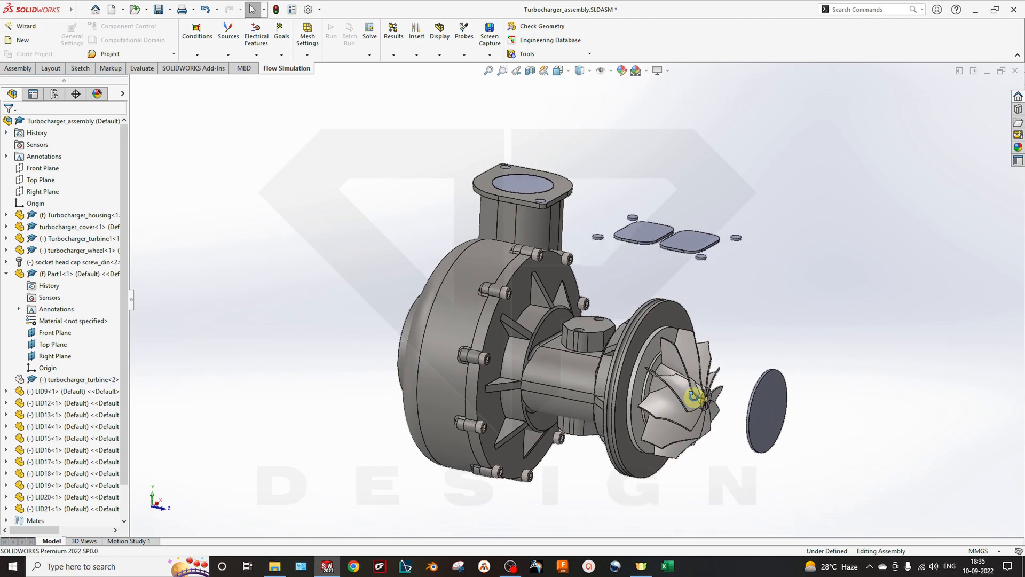
right_click(469, 301)
left_click(543, 122)
middle_click_drag(542, 390, 612, 382)
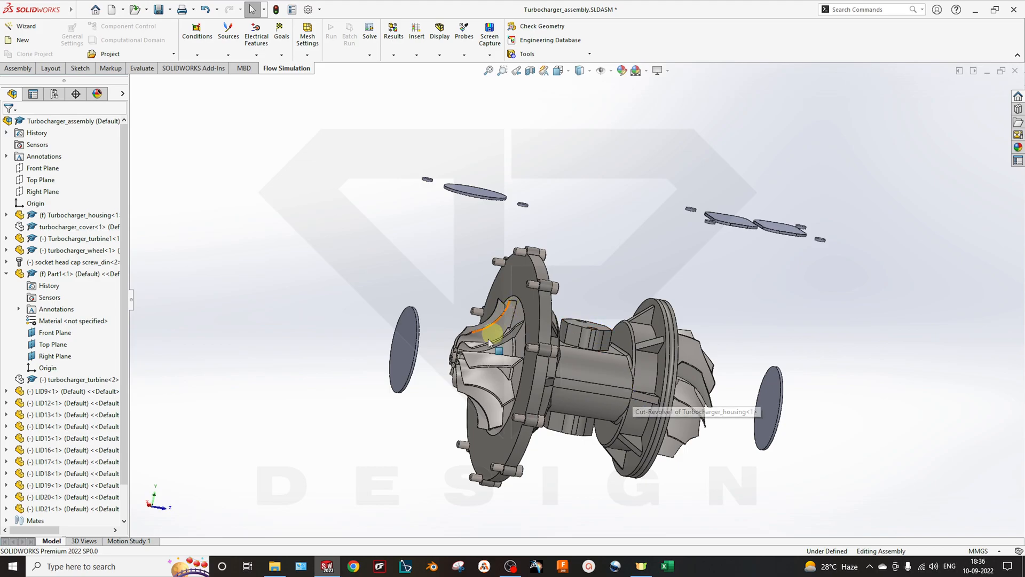
Insert a new virtual part into the turbocharger assembly, placed without attaching it to any face or plane
left_click(19, 68)
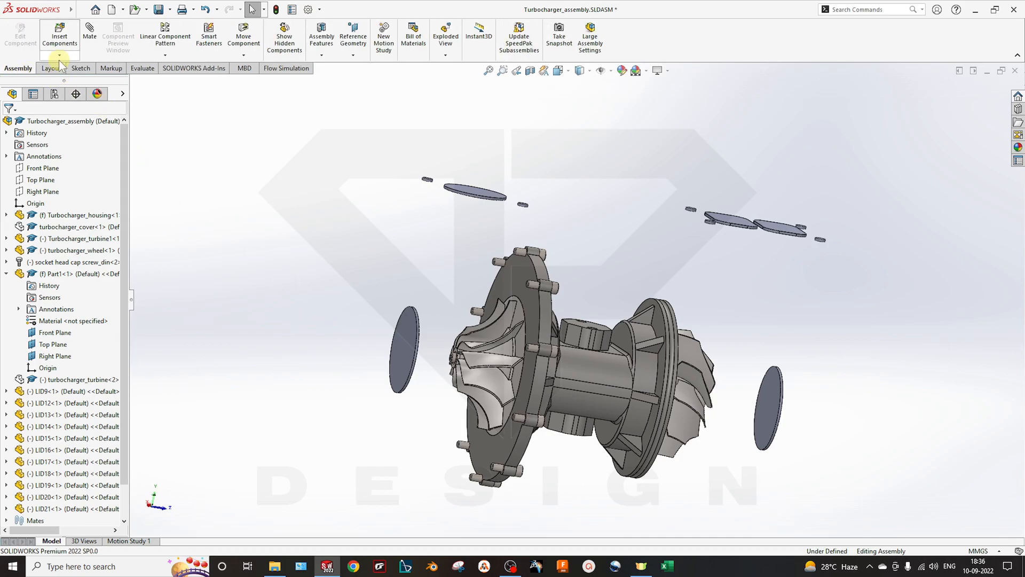
left_click(60, 57)
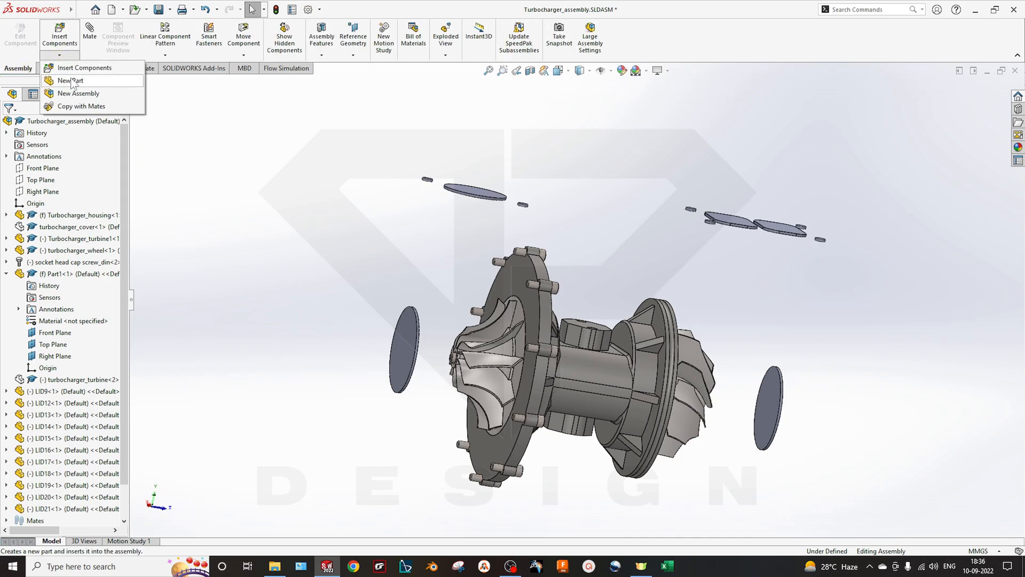
left_click(73, 81)
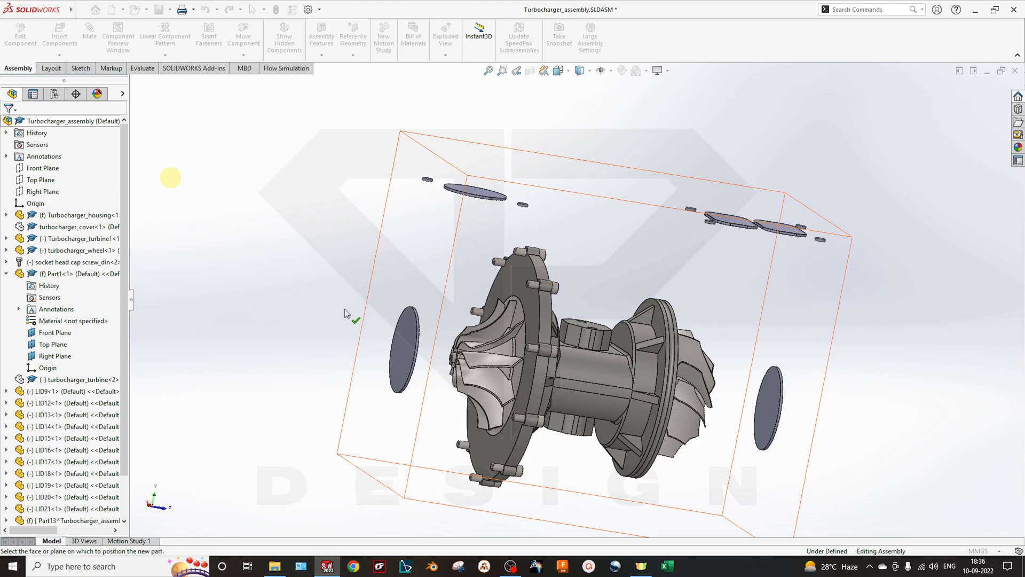
left_click(355, 277)
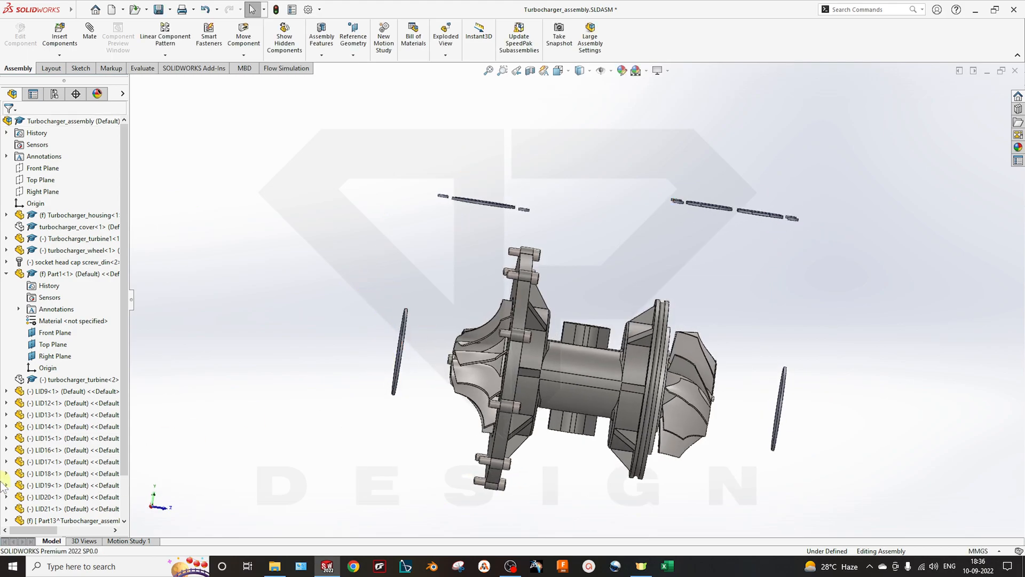
Rename the newly inserted part in the assembly tree as Rotating Region
scroll(48, 481, "down", 2)
right_click(72, 474)
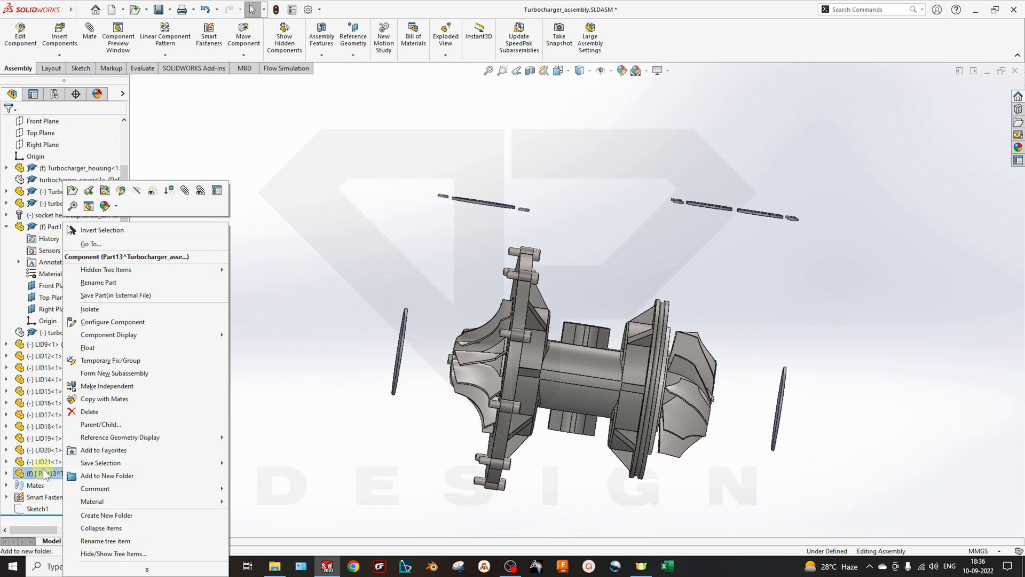
left_click(45, 474)
right_click(46, 474)
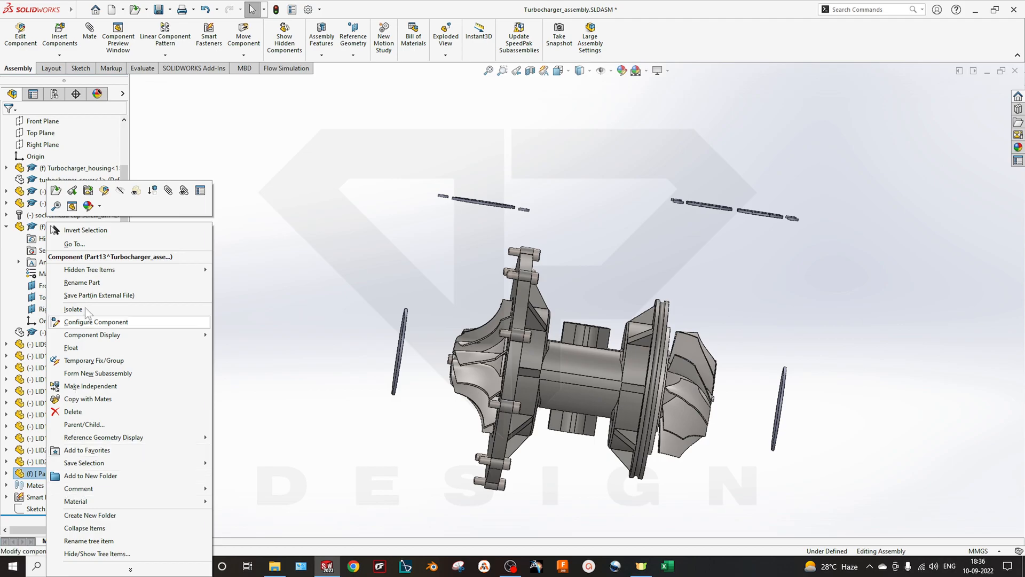
left_click(48, 474)
left_click(58, 474)
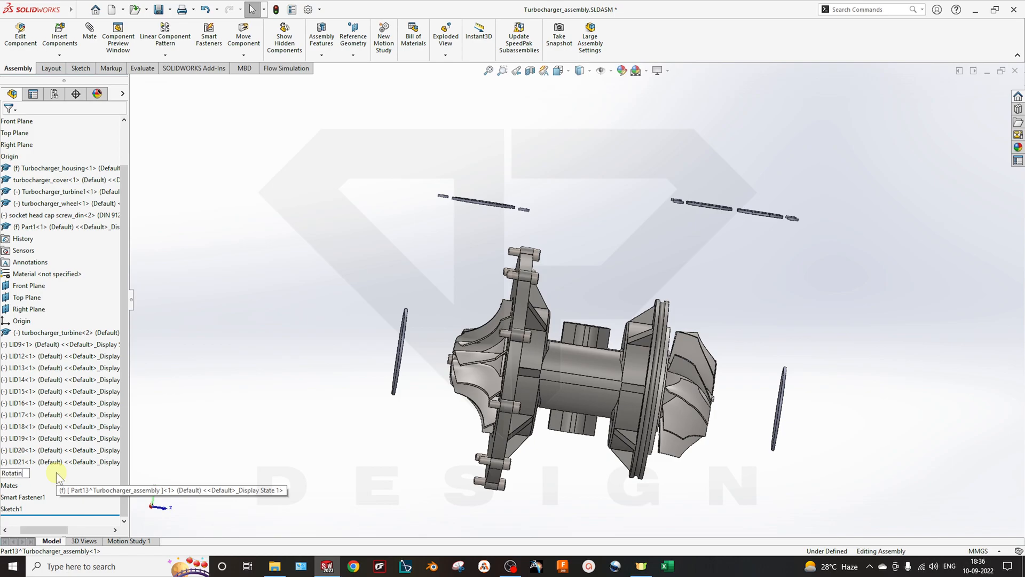
type("Rotating Region")
key("Return")
Edit the Rotating Region part within the assembly and start a sketch on its Right Plane
left_click(21, 37)
key("ctrl+3")
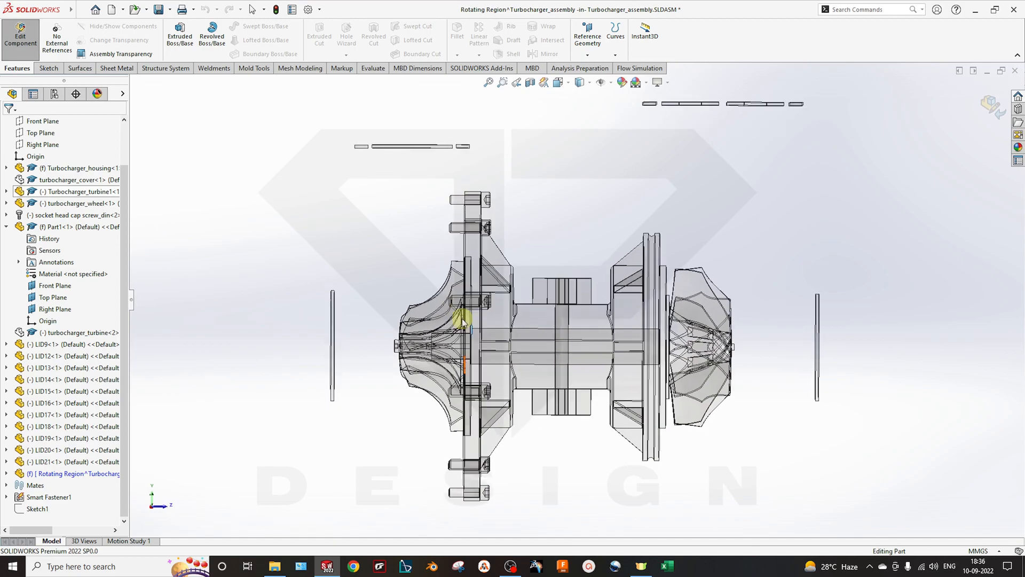
scroll(398, 315, "down", 4)
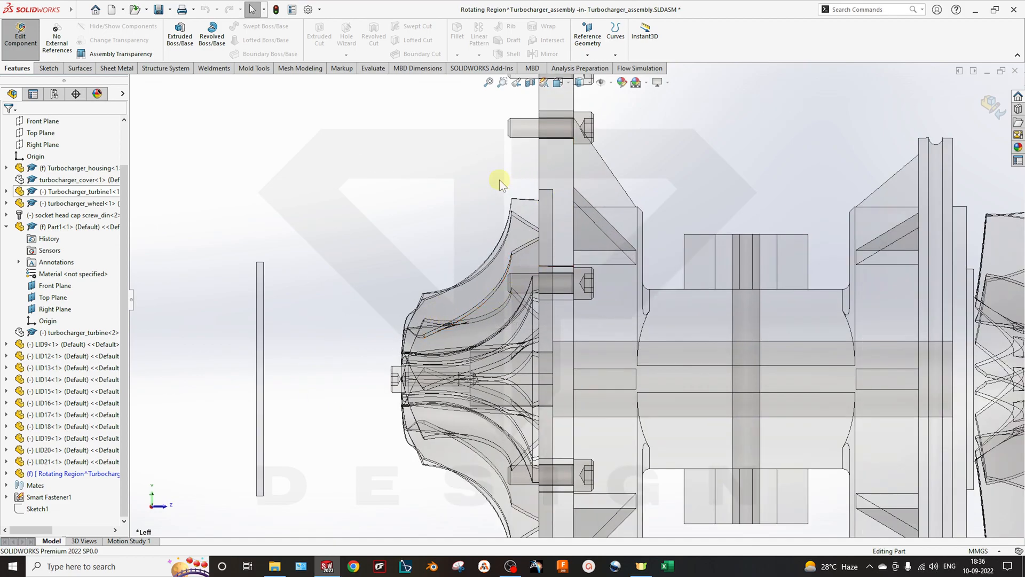
scroll(778, 423, "up", 3)
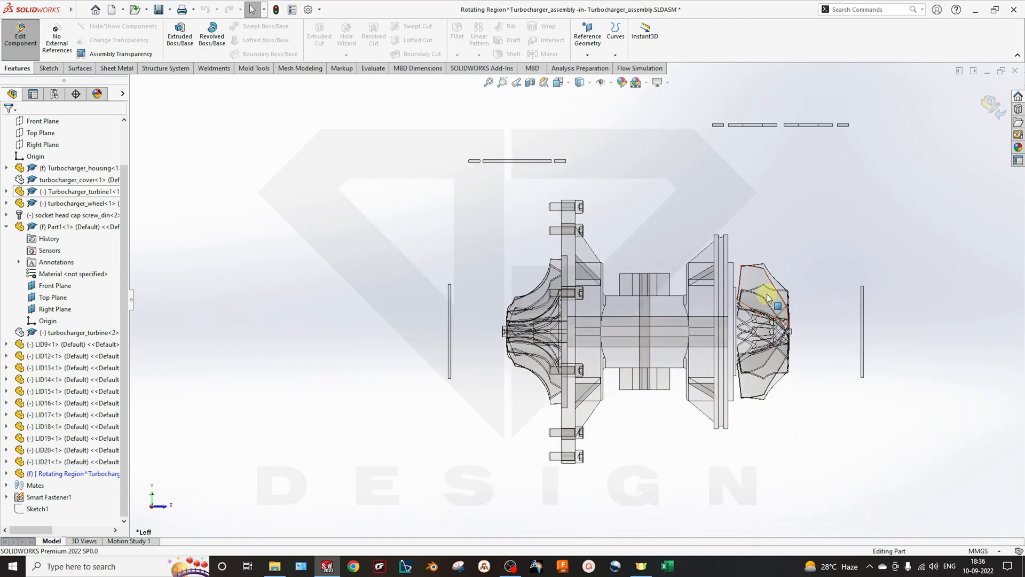
scroll(785, 310, "down", 2)
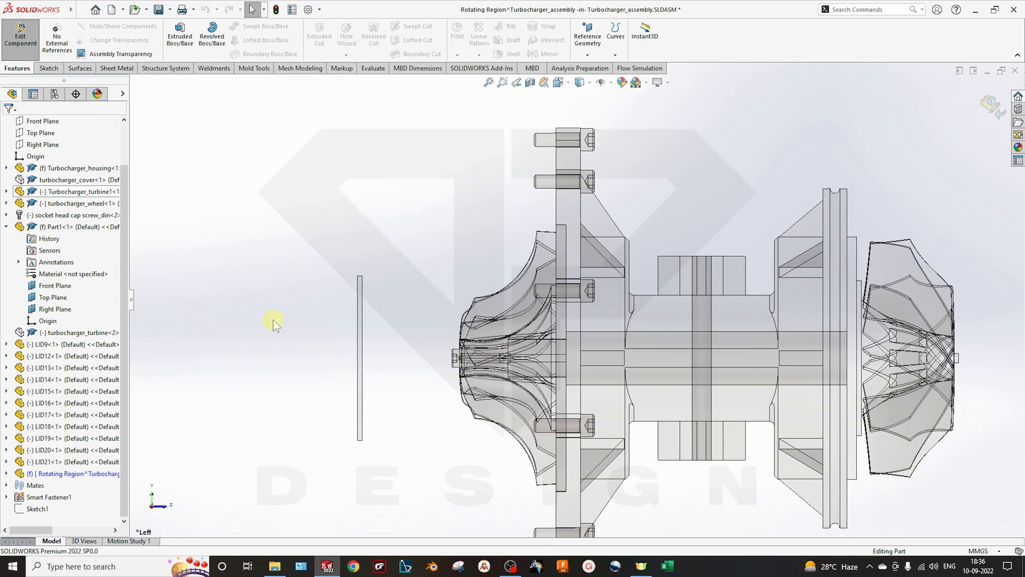
key("f")
left_click(61, 310)
left_click(32, 474)
left_click(53, 485)
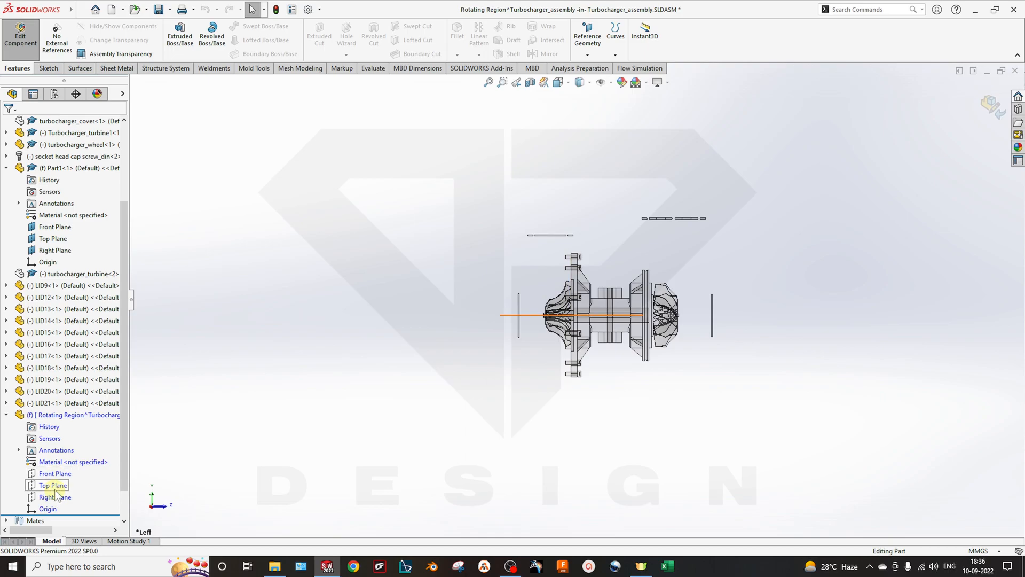
right_click(53, 497)
left_click(63, 374)
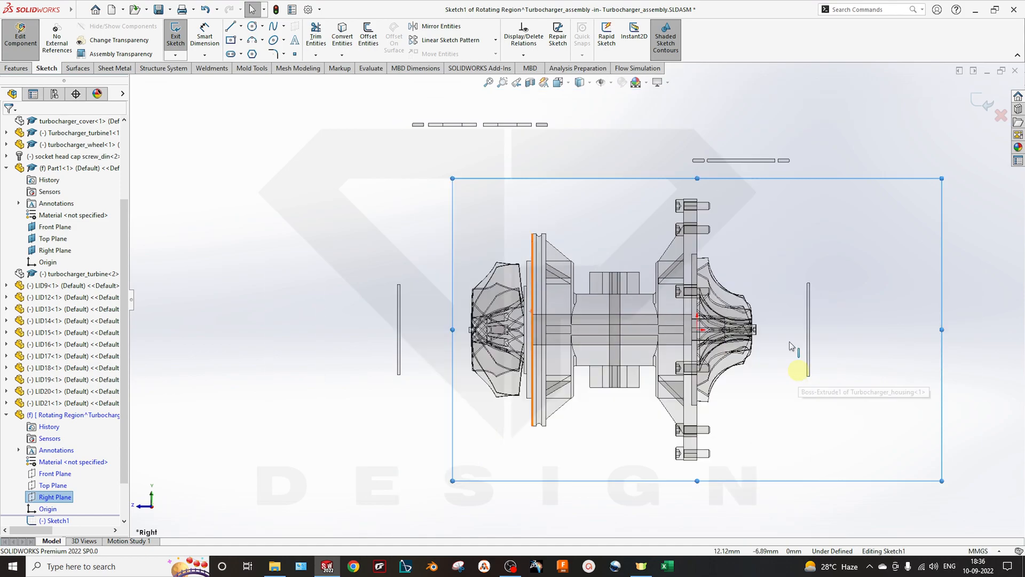
Sketch a closed rectangular profile of about 23 by 27 mm from the origin around the upper half of the wheel beside the bolted flange
scroll(792, 346, "down", 3)
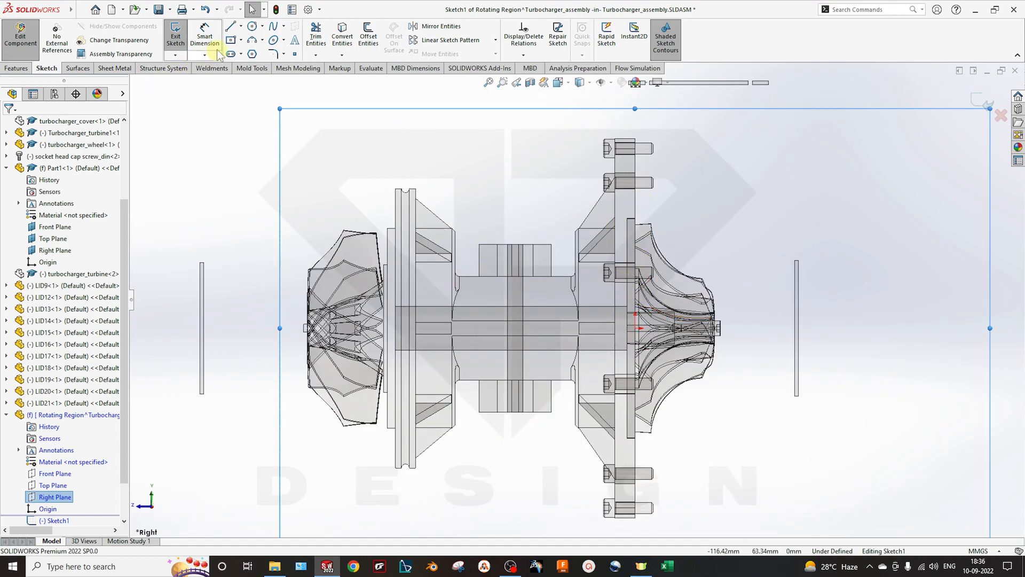
left_click(230, 26)
scroll(687, 305, "up", 4)
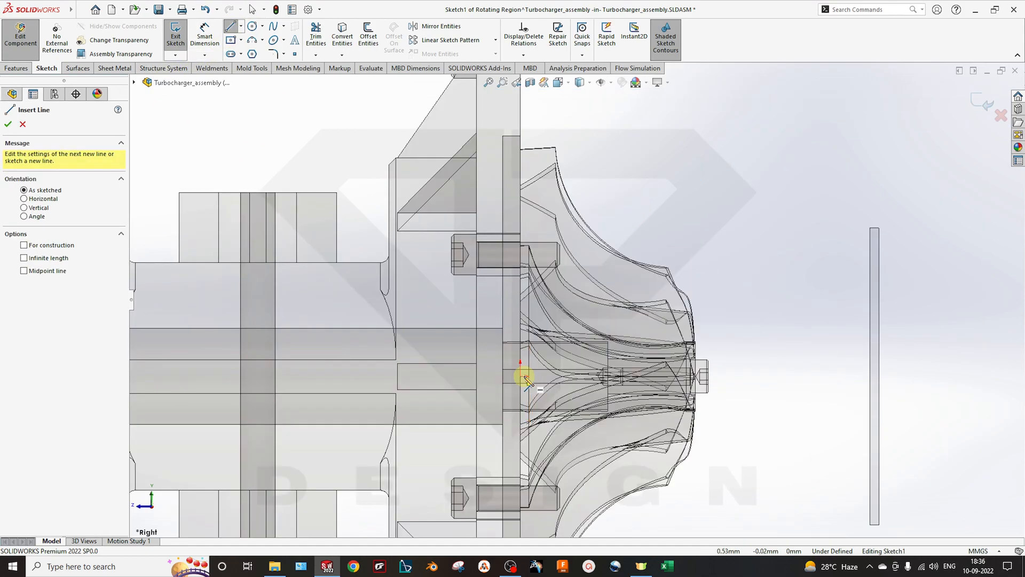
left_click(521, 376)
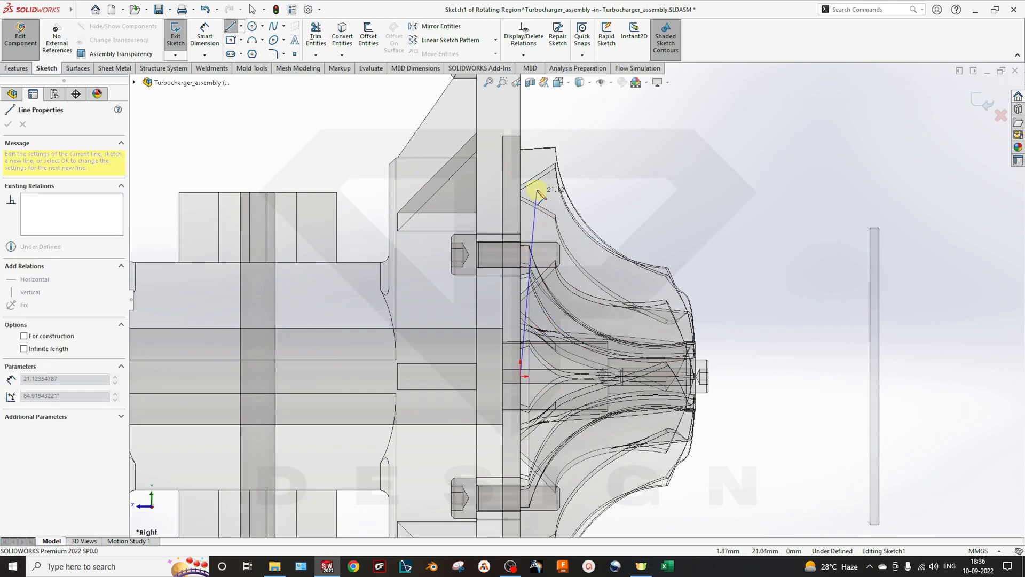
left_click(521, 141)
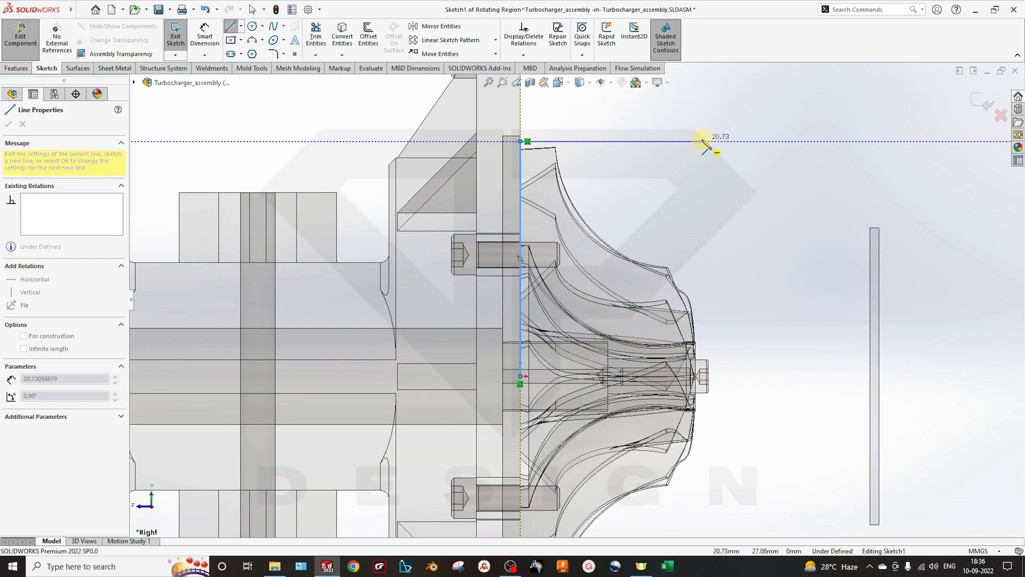
left_click(721, 142)
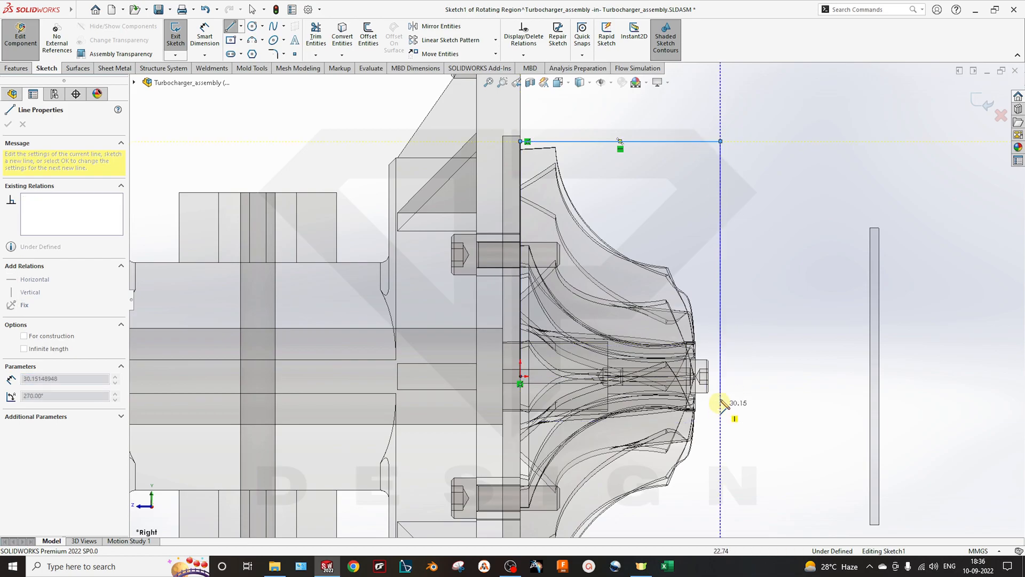
left_click(721, 376)
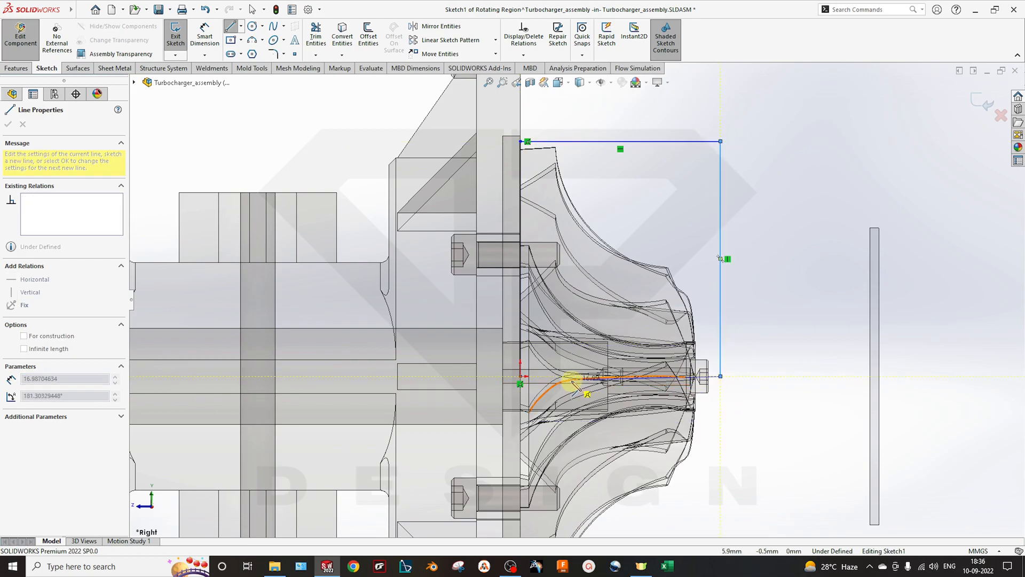
left_click(520, 377)
key("Escape")
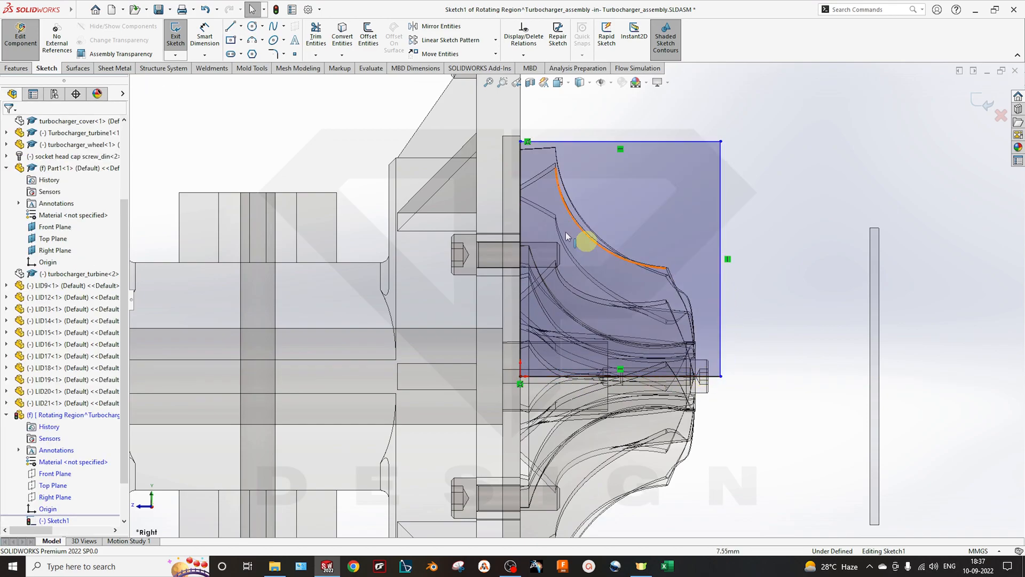
Dimension the profile's upper line 1 mm from the blade tip of the wheel beside the bolted flange
left_click(204, 37)
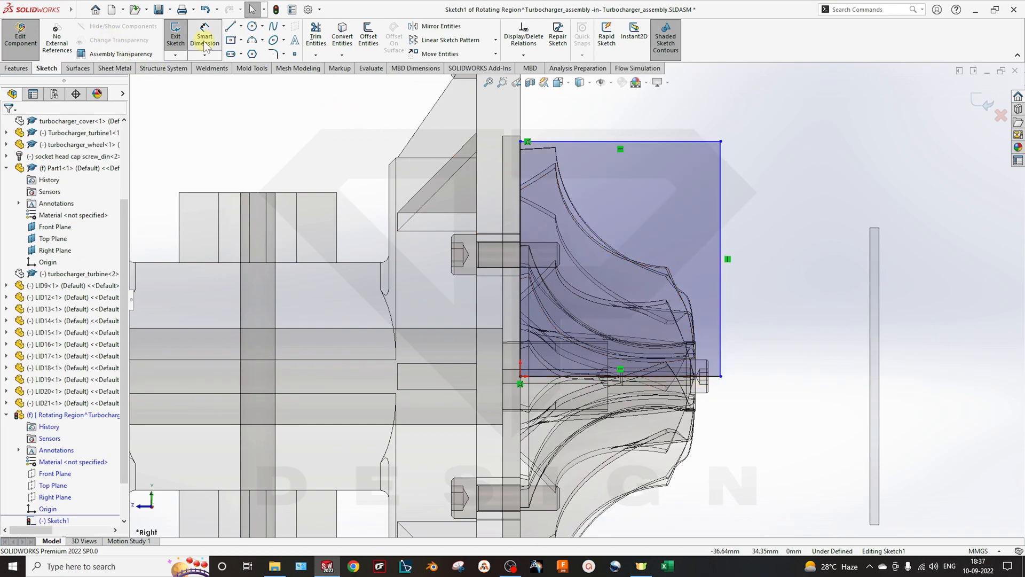
left_click(555, 143)
left_click(556, 148)
left_click(812, 160)
type("1")
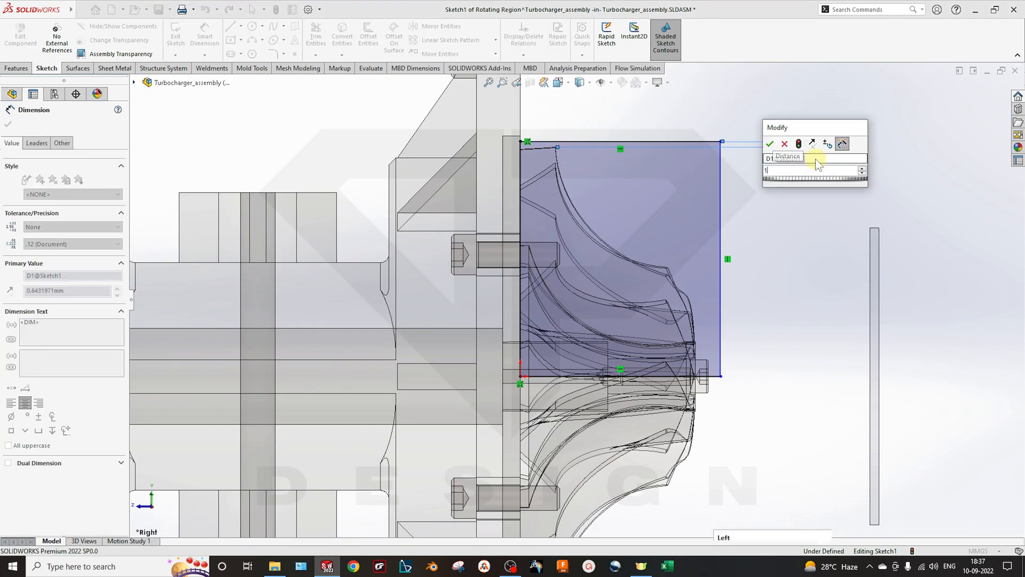
key("Return")
Dimension the profile's outer vertical line 1 mm from the end of that wheel's shaft fastener
scroll(694, 398, "down", 3)
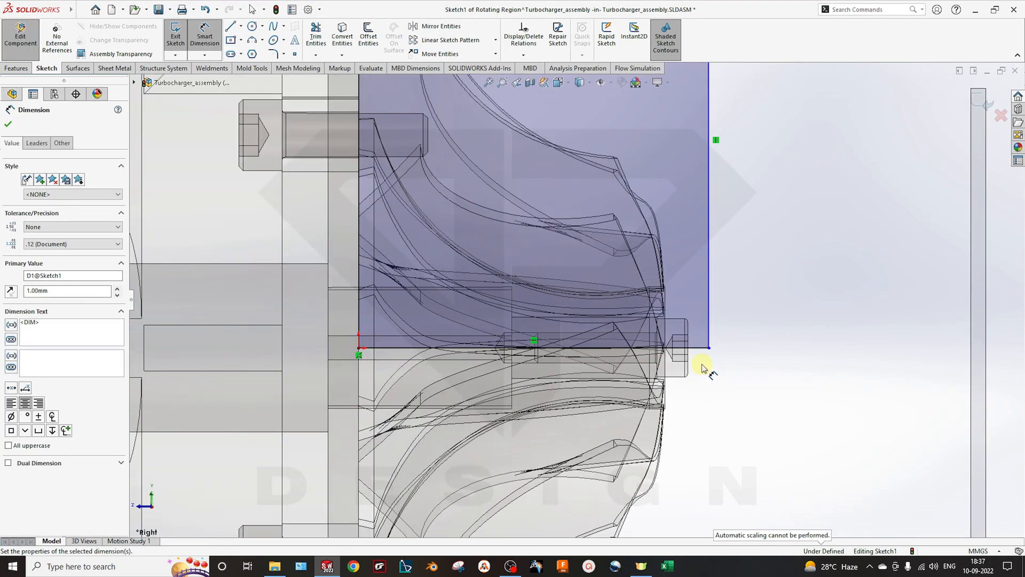
left_click(687, 332)
left_click(709, 333)
left_click(764, 346)
type("1")
key("Return")
Sketch a second closed rectangular profile of about 21 by 29 mm on the shaft axis around the upper half of the opposite wheel
key("z")
key("z")
key("z")
key("z")
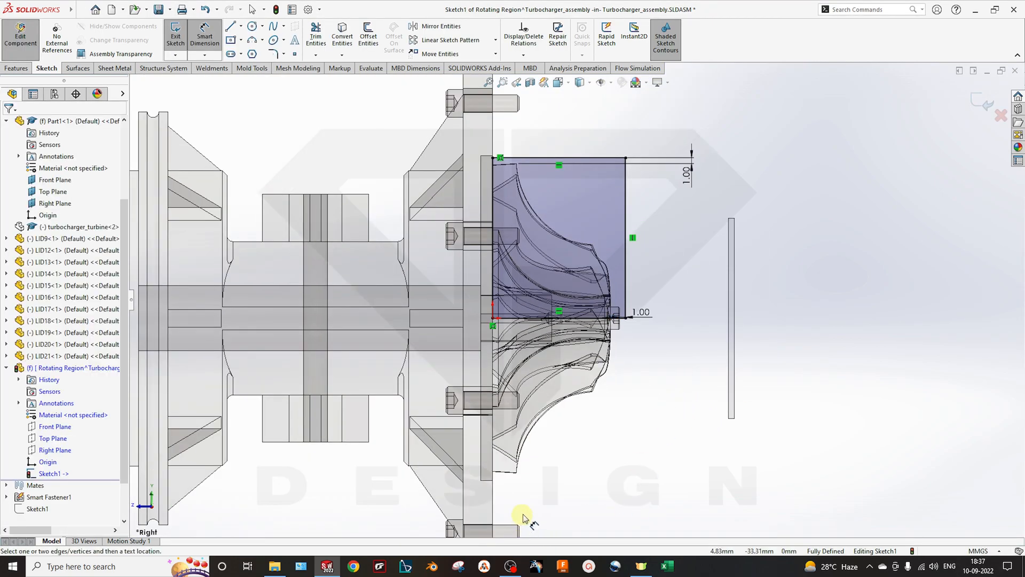
key("z")
key("z")
key("z")
scroll(274, 274, "down", 3)
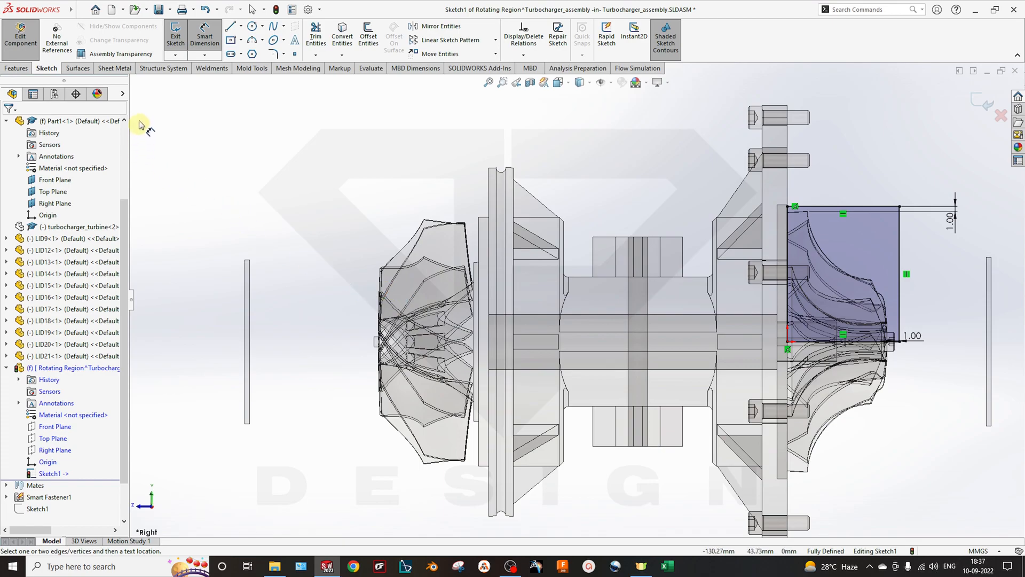
left_click(231, 27)
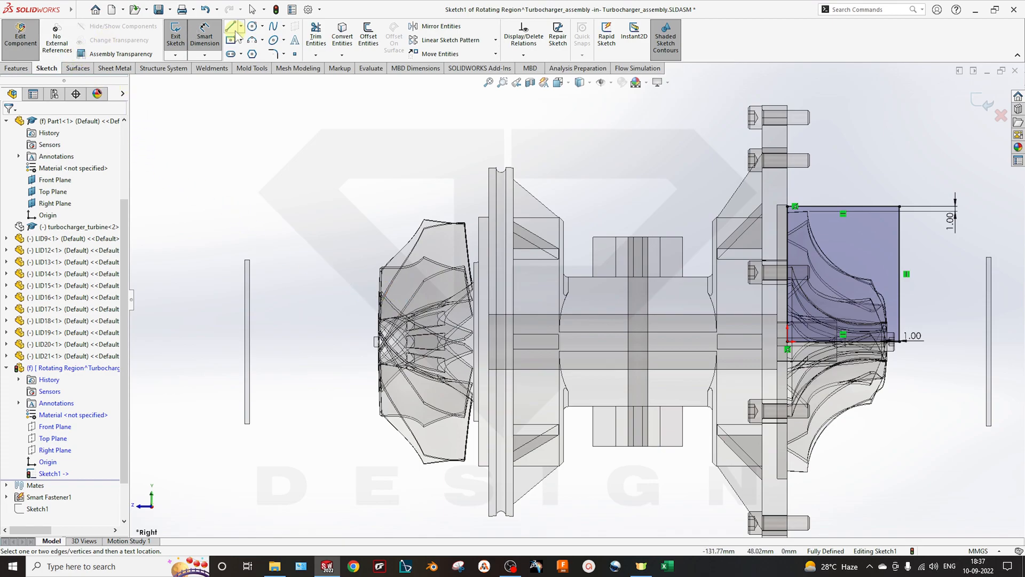
left_click(474, 341)
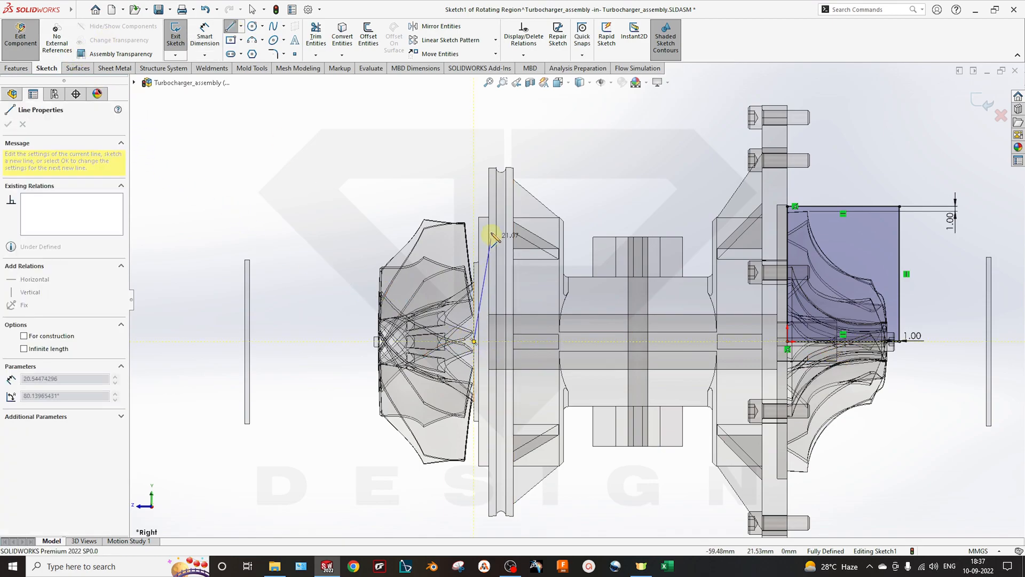
left_click(368, 195)
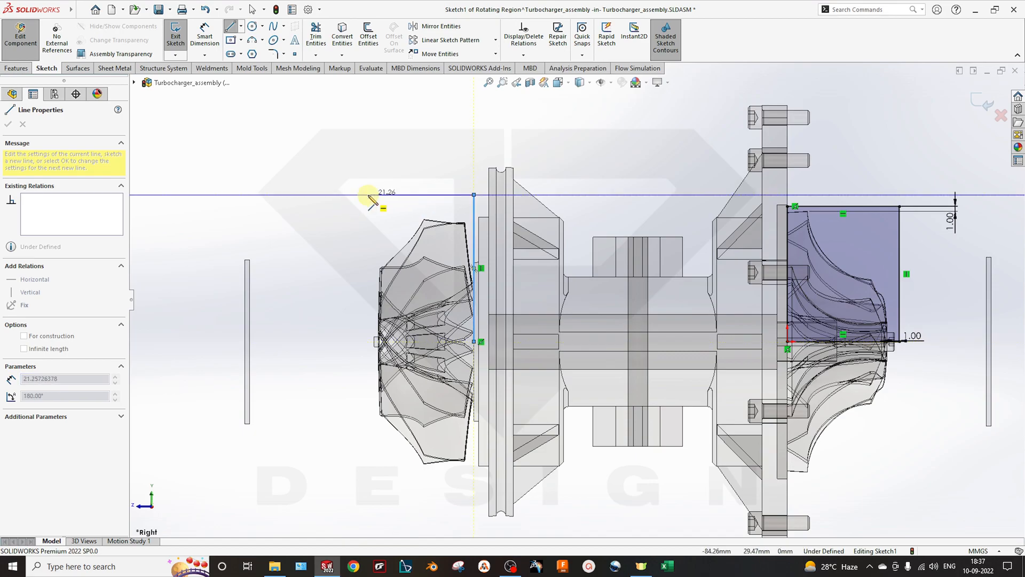
left_click(368, 342)
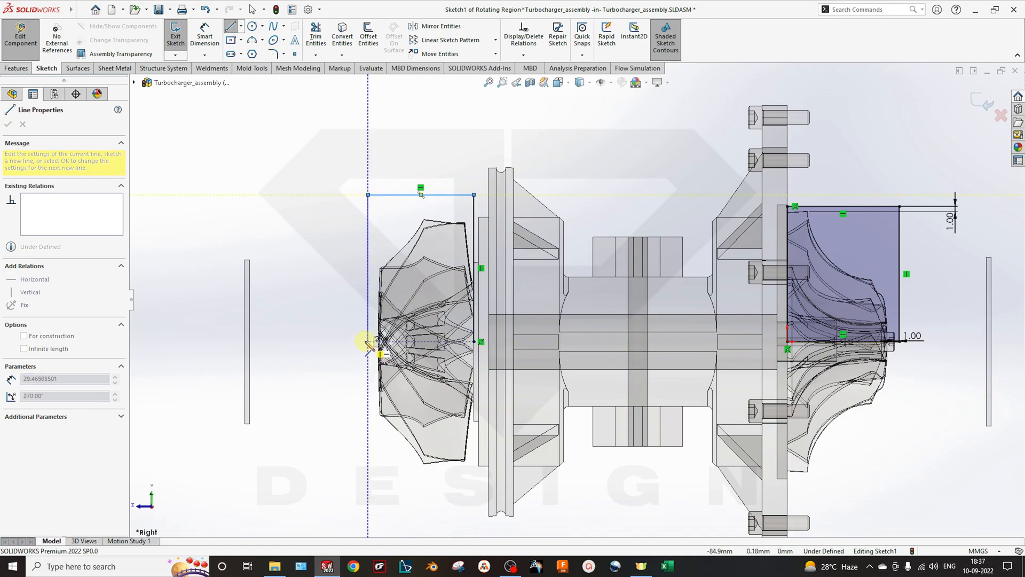
left_click(474, 341)
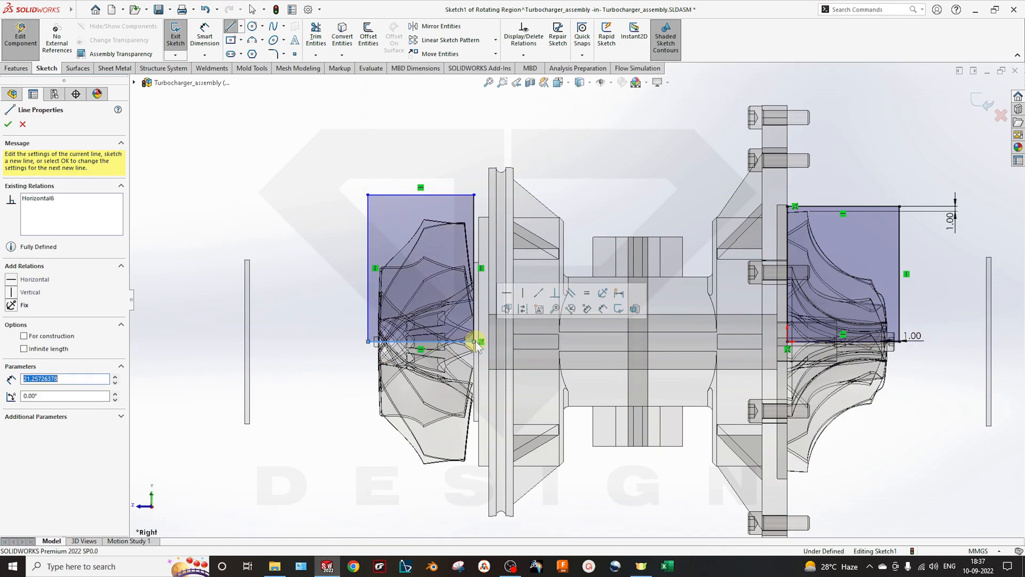
Dimension the second profile's upper line 1 mm from the opposite wheel's blade tip
left_click(205, 38)
left_click(433, 195)
left_click(423, 219)
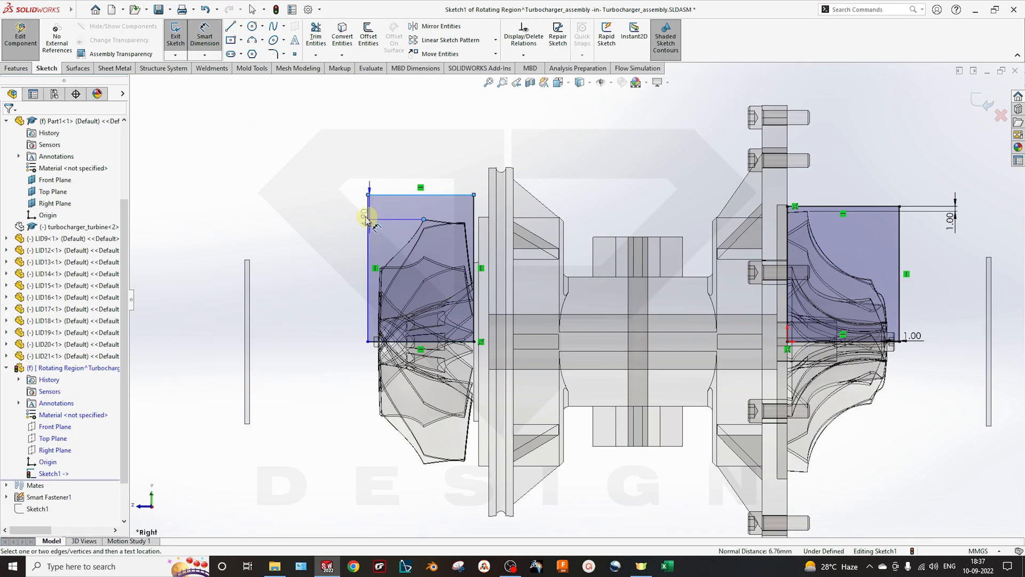
left_click(328, 216)
type("1")
key("Return")
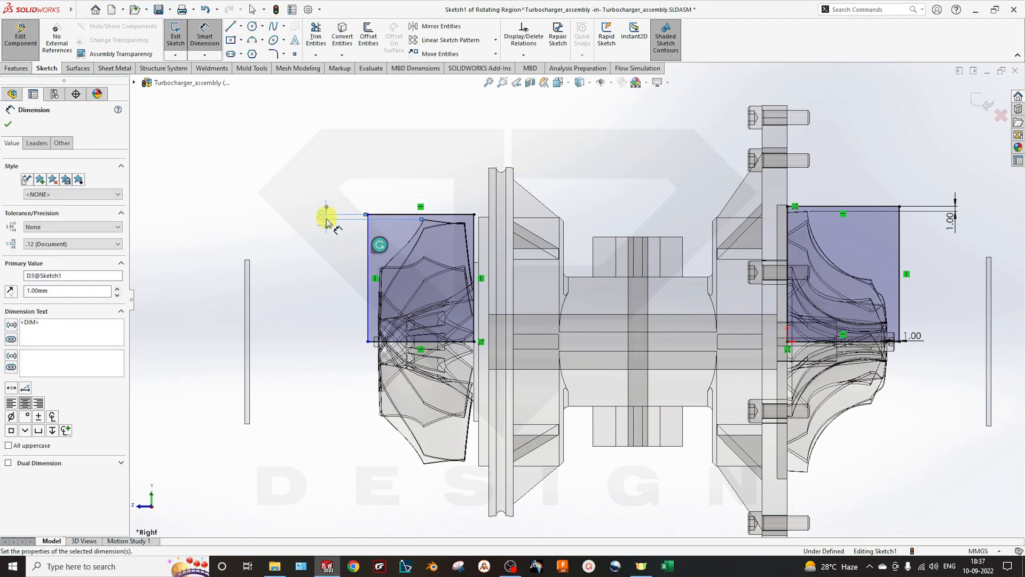
Dimension the second profile's outer vertical line 1 mm from the end of that wheel's shaft
scroll(331, 229, "down", 2)
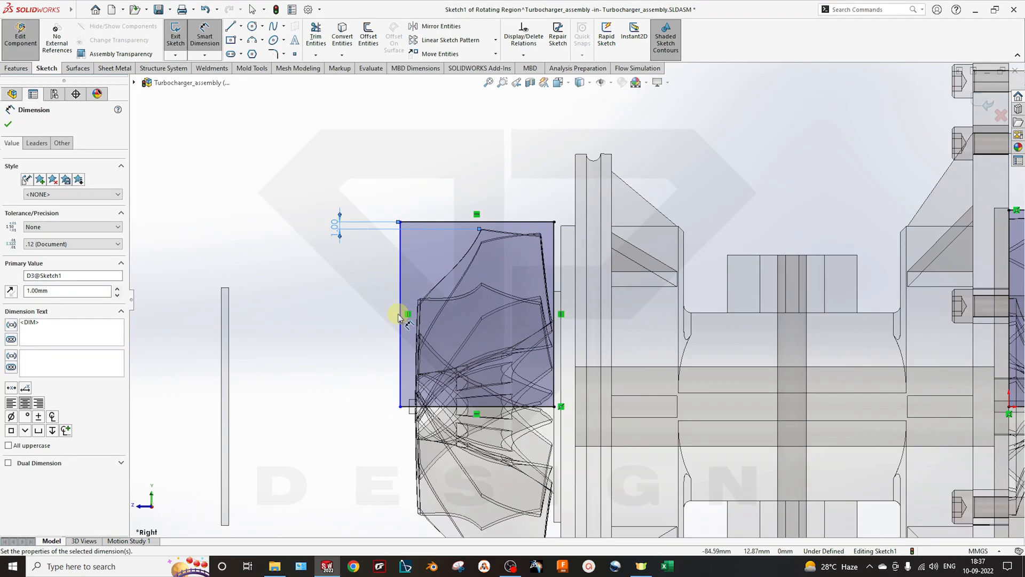
left_click(401, 398)
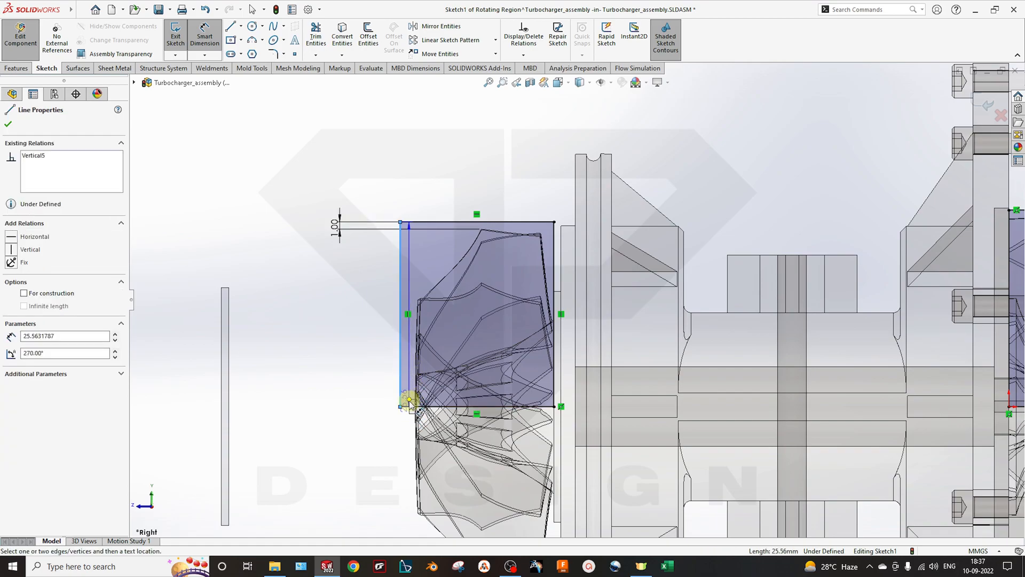
left_click(354, 363)
type("1")
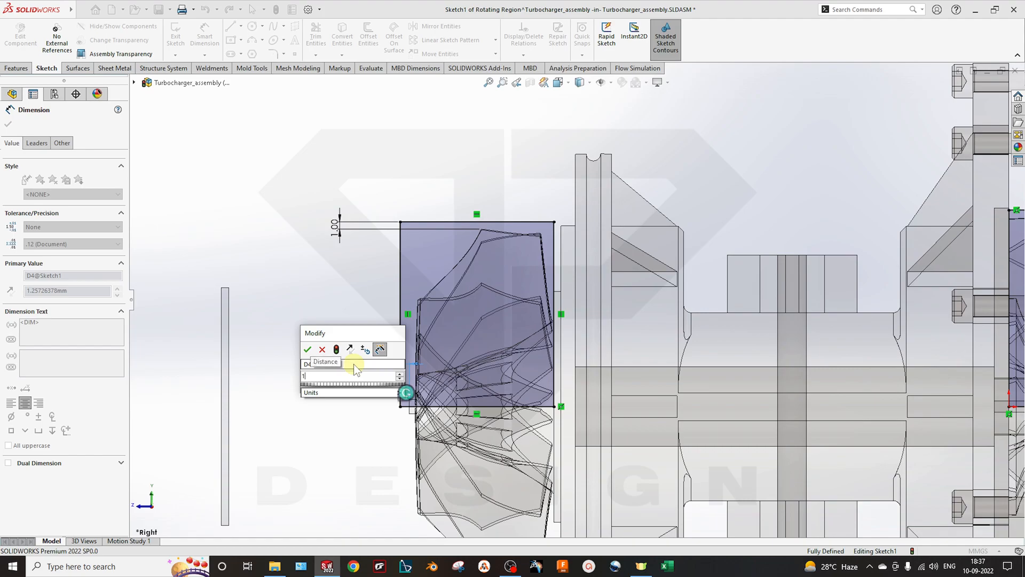
key("Return")
key("Escape")
scroll(492, 403, "up", 3)
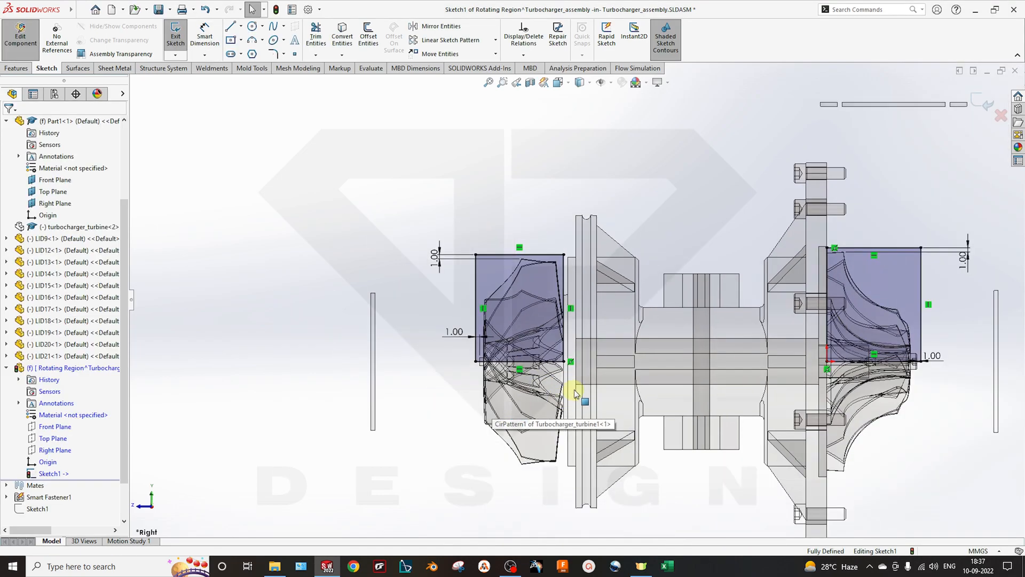
scroll(70, 214, "up", 2)
Revolve both rectangular profiles 360 degrees about the second profile's line on the shaft axis, and finish editing the rotating-region part
left_click(16, 68)
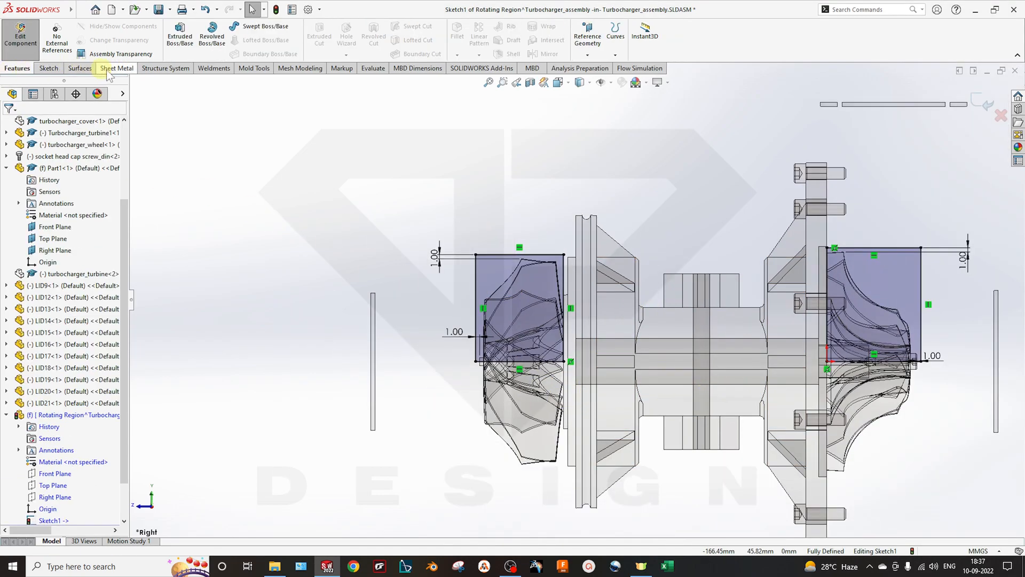
left_click(212, 33)
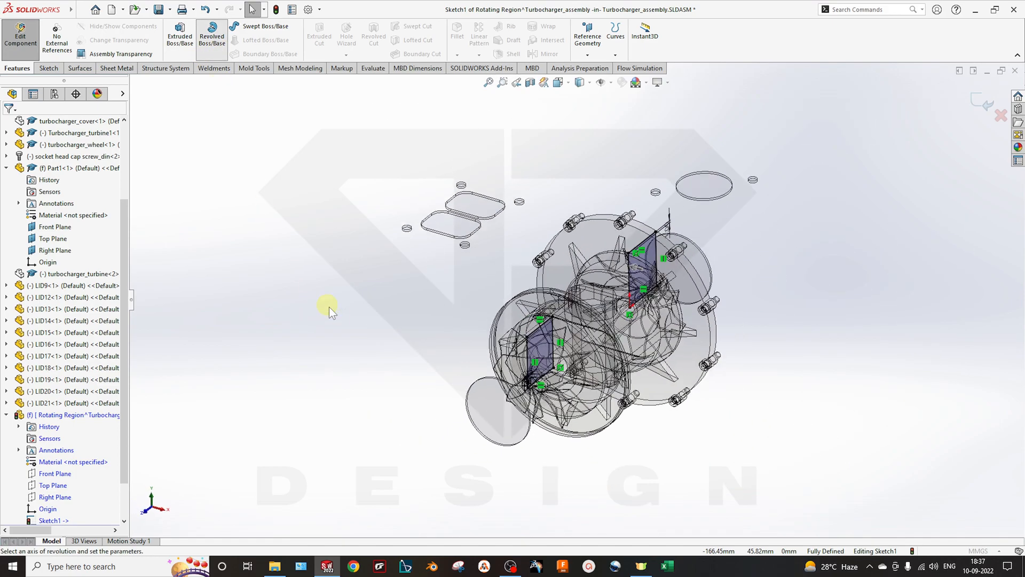
scroll(534, 387, "down", 5)
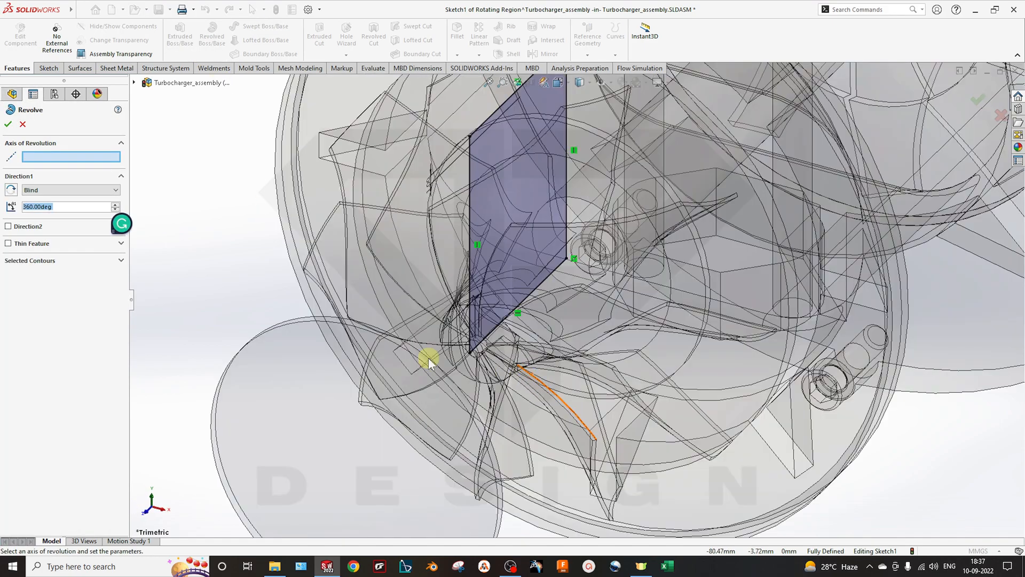
left_click(526, 299)
scroll(597, 338, "up", 3)
middle_click_drag(600, 344, 534, 292)
scroll(633, 370, "up", 2)
scroll(704, 263, "down", 1)
middle_click_drag(705, 266, 632, 205)
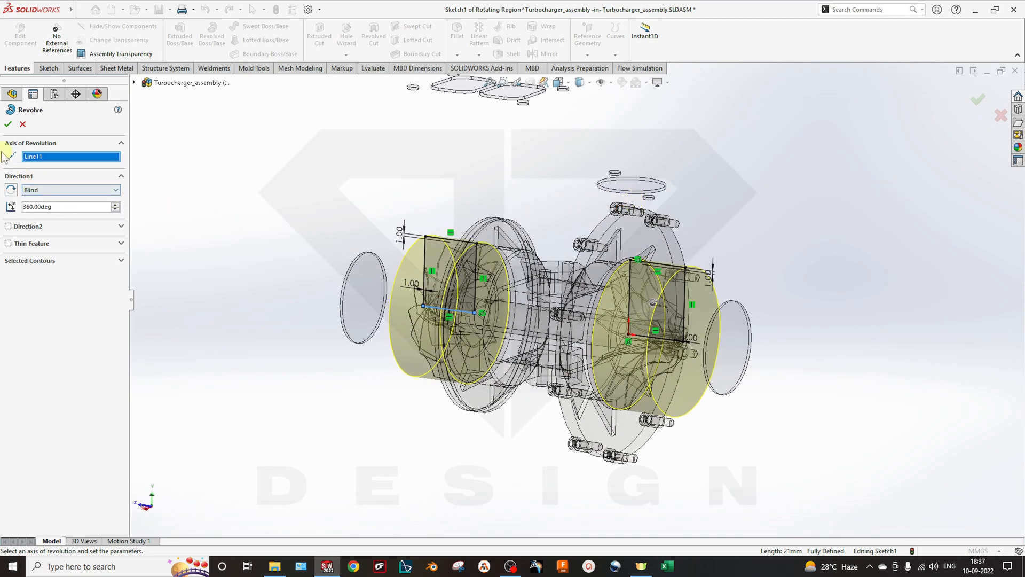
left_click(8, 125)
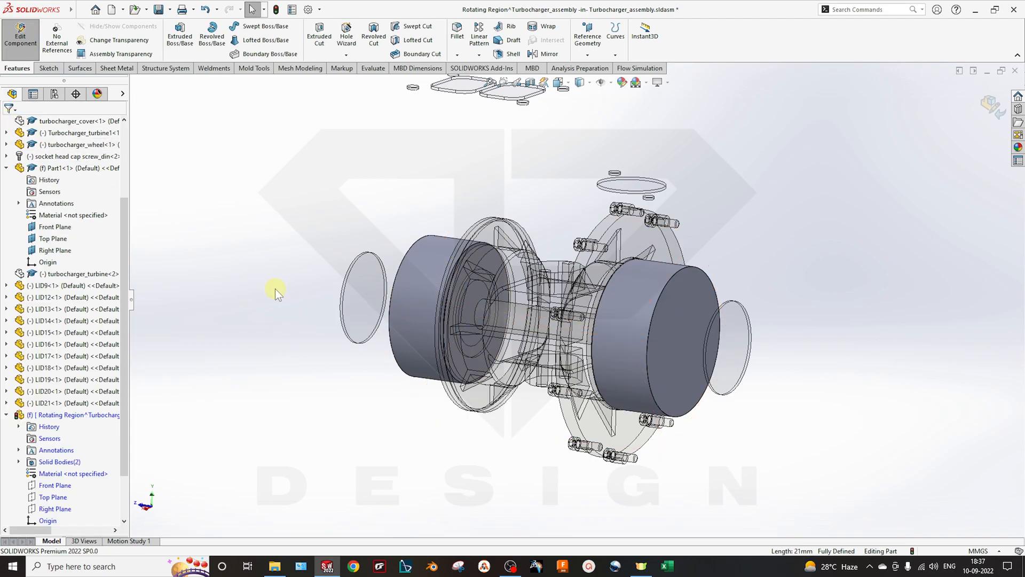
left_click(993, 105)
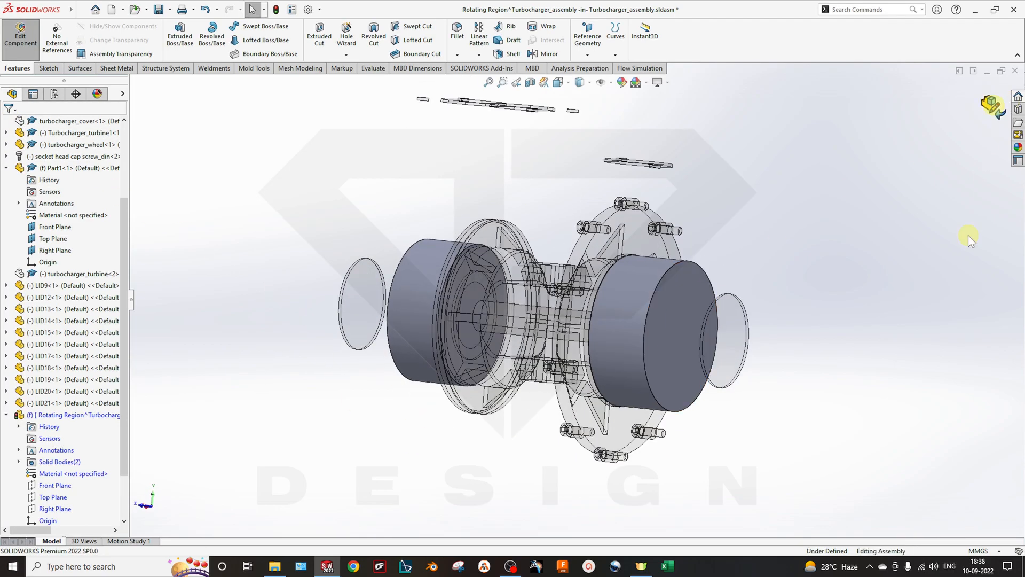
Make the rotating-region part transparent so both wheels show through its cylinders
middle_click_drag(572, 258, 431, 239)
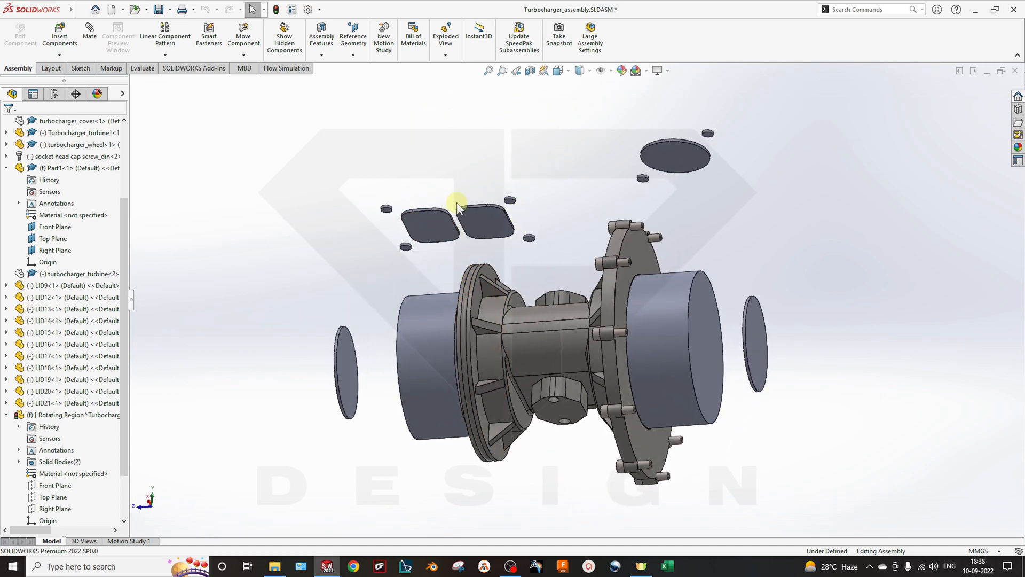
middle_click_drag(470, 285, 484, 364)
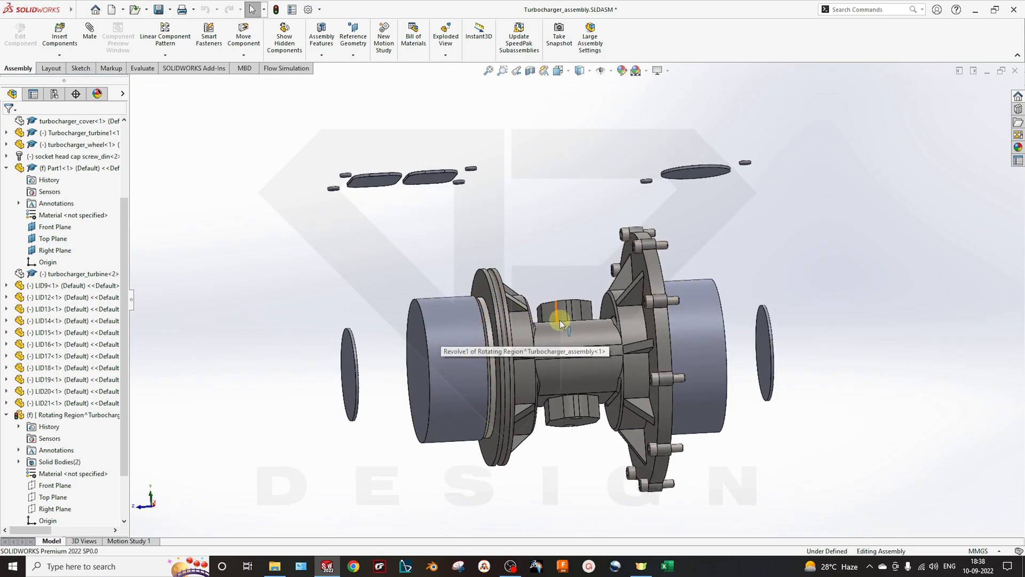
middle_click_drag(520, 336, 556, 354)
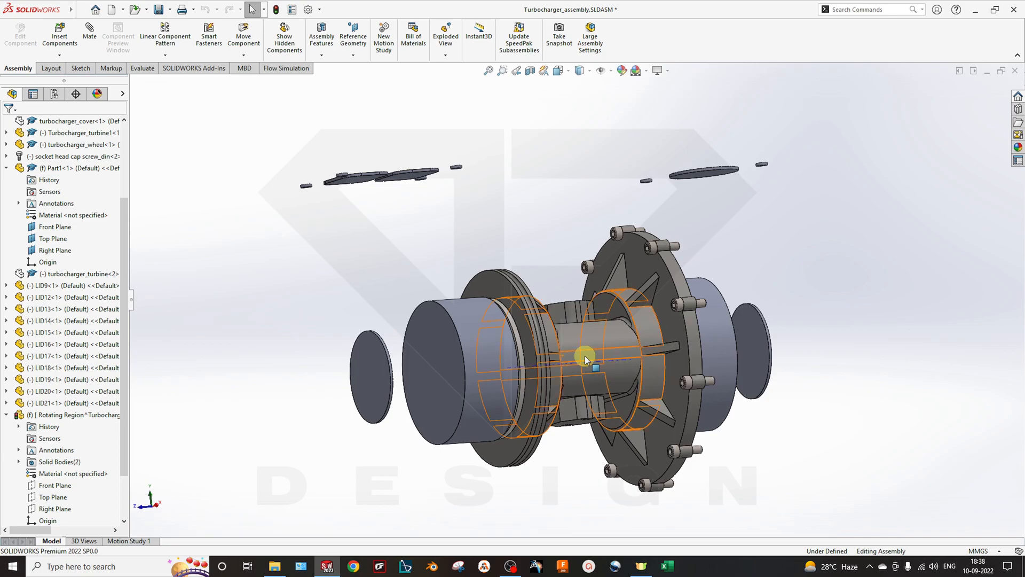
middle_click_drag(584, 356, 438, 296)
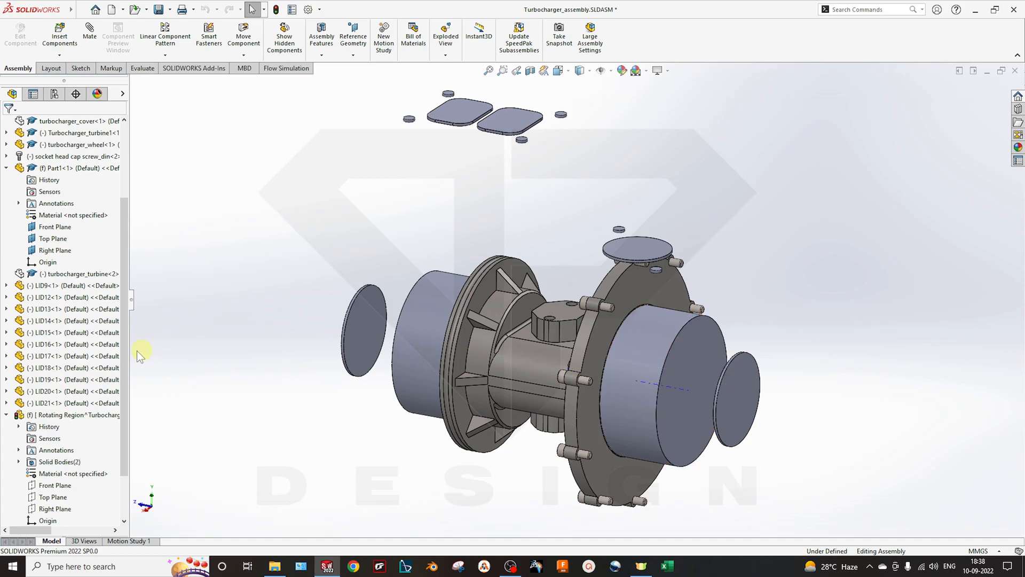
right_click(666, 354)
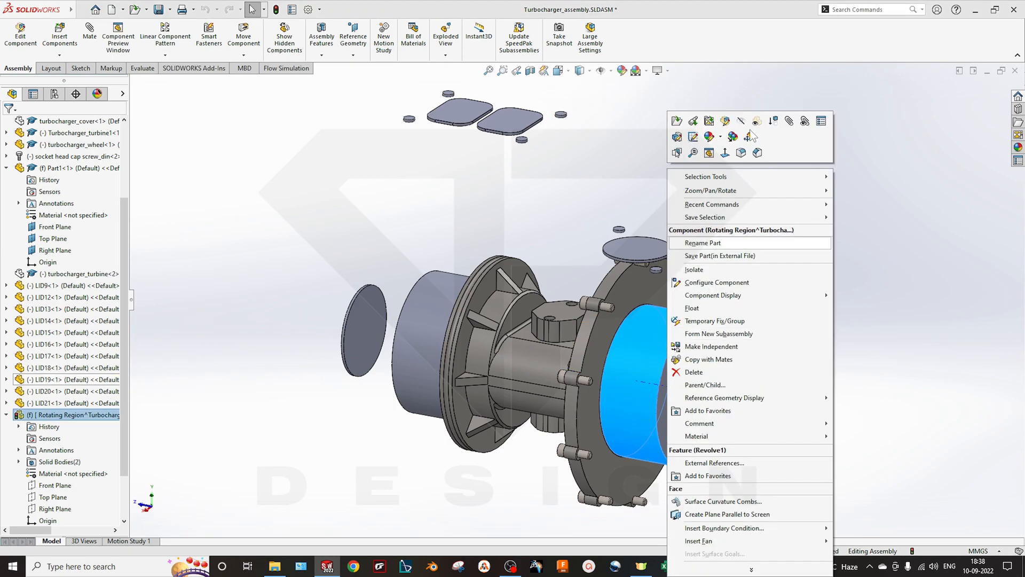
left_click(914, 357)
mouse_move(691, 440)
middle_mouse_down()
mouse_move(717, 488)
mouse_move(647, 483)
mouse_move(691, 515)
mouse_move(714, 474)
mouse_move(694, 452)
middle_mouse_up()
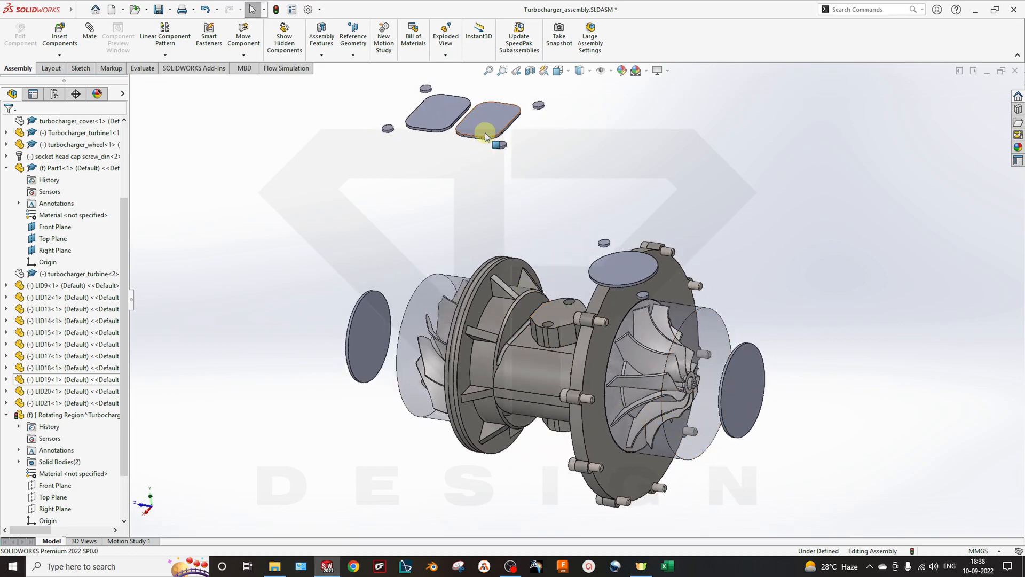
Make the two rounded-rectangular lids, the four small lids around them and the three large circular lids transparent
left_click_drag(567, 195, 300, 63)
left_click(367, 326, "ctrl")
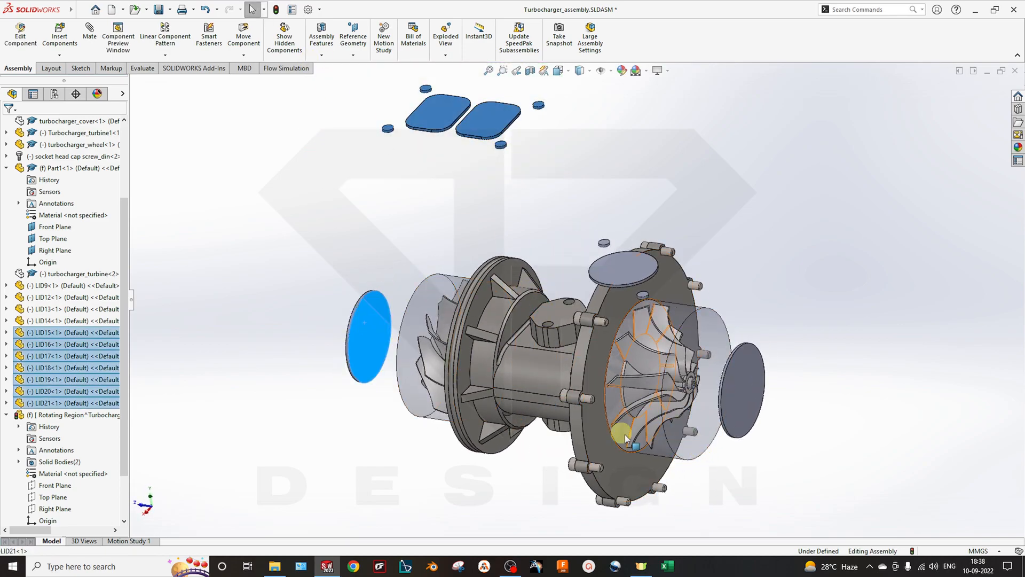
left_click(623, 267, "ctrl")
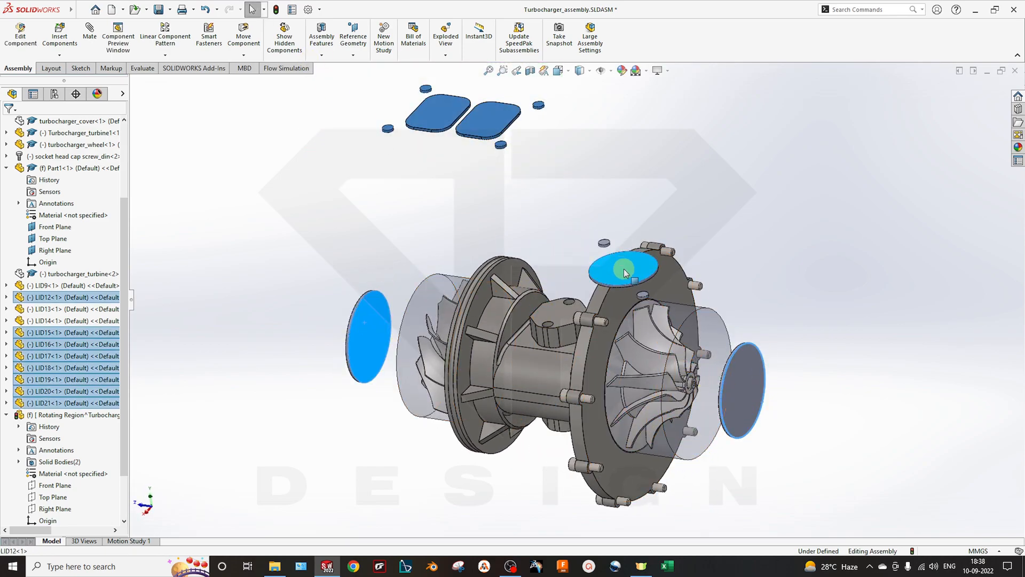
left_click(749, 404, "ctrl")
right_click(749, 404)
left_click(844, 175)
middle_click_drag(805, 437, 822, 466)
scroll(822, 466, "up", 3)
scroll(573, 362, "down", 1)
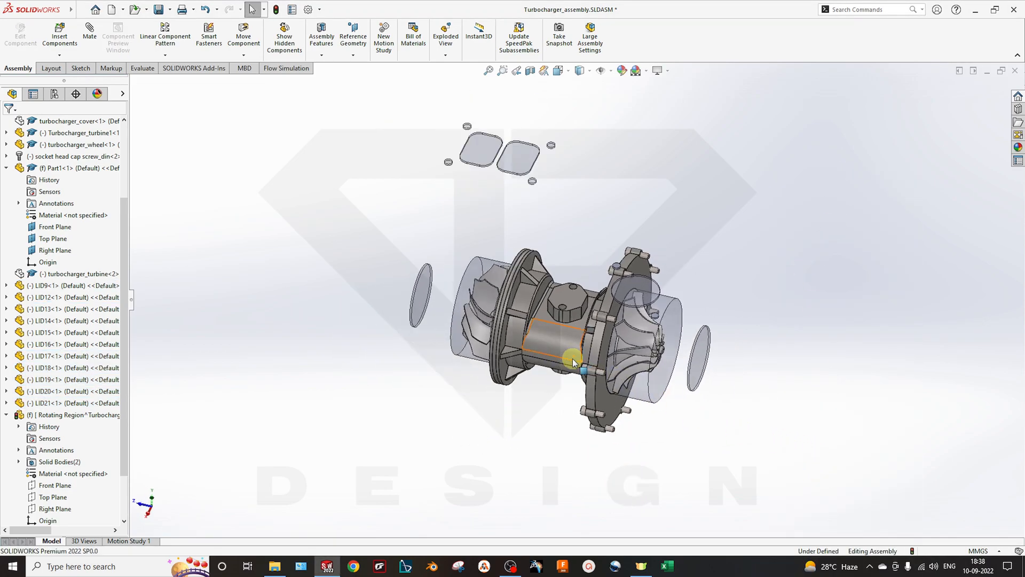
scroll(537, 291, "down", 2)
middle_click_drag(604, 364, 599, 301)
scroll(594, 299, "up", 2)
scroll(615, 250, "down", 2)
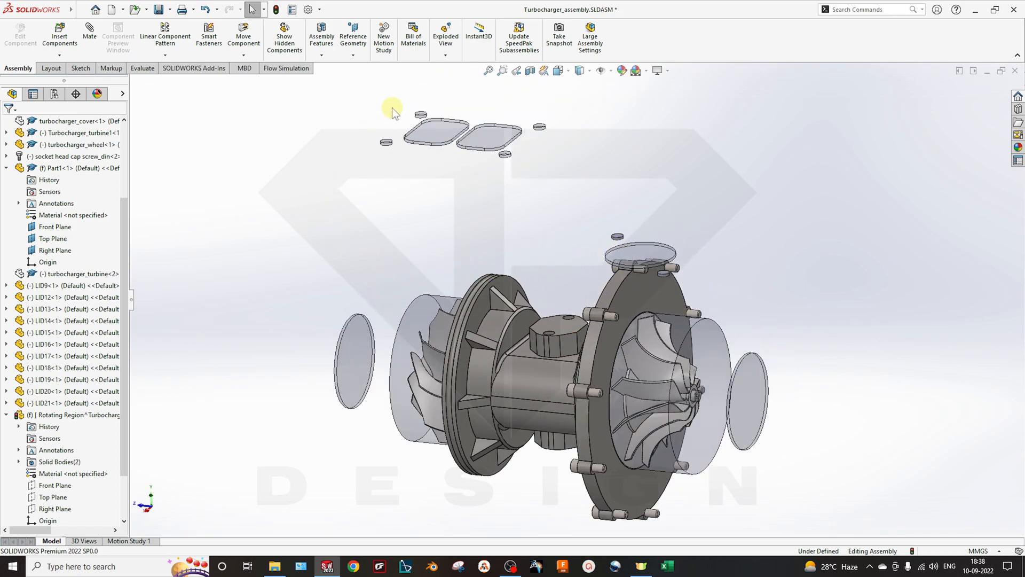
Start a new Flow Simulation project with the wizard, named "Turbocharger Flow Simulation", using the current configuration
left_click(286, 70)
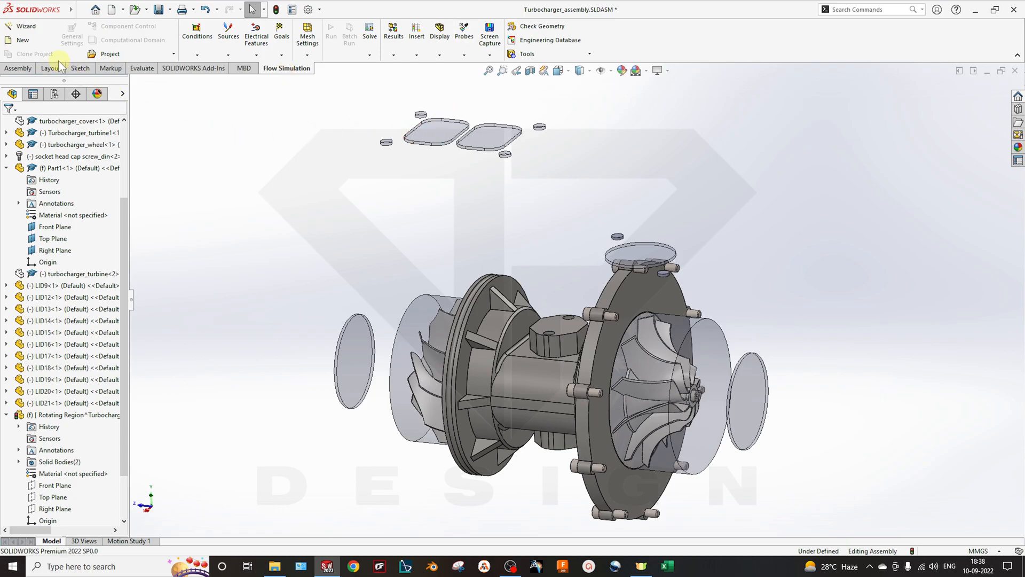
left_click(35, 31)
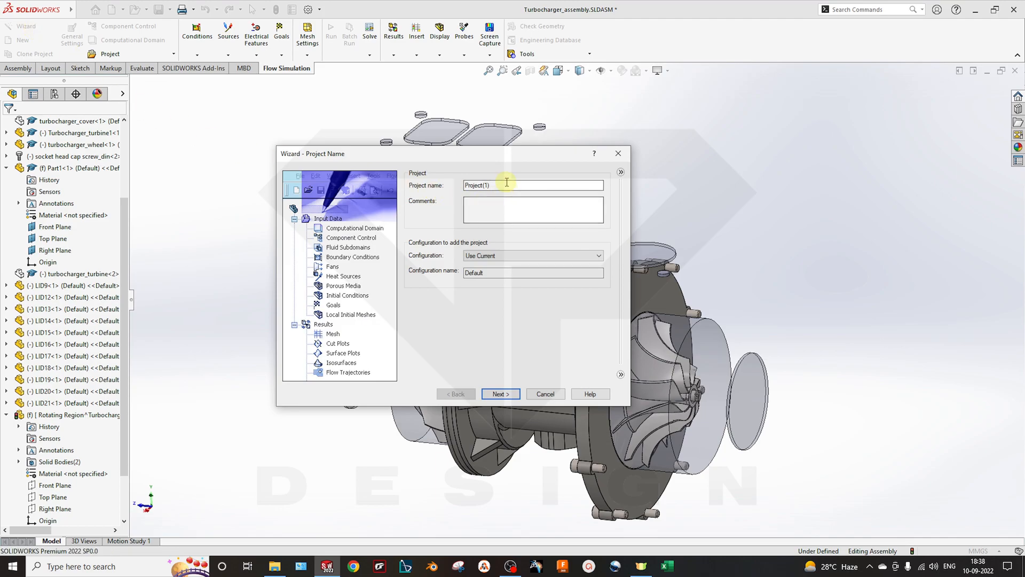
type("Turbocharger Flow Simulation")
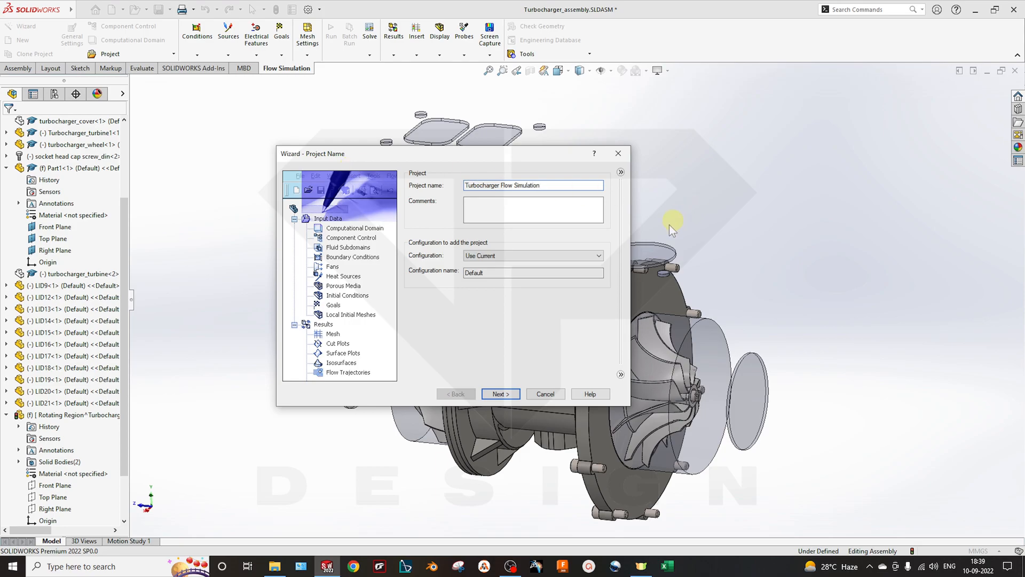
left_click(558, 259)
left_click(558, 257)
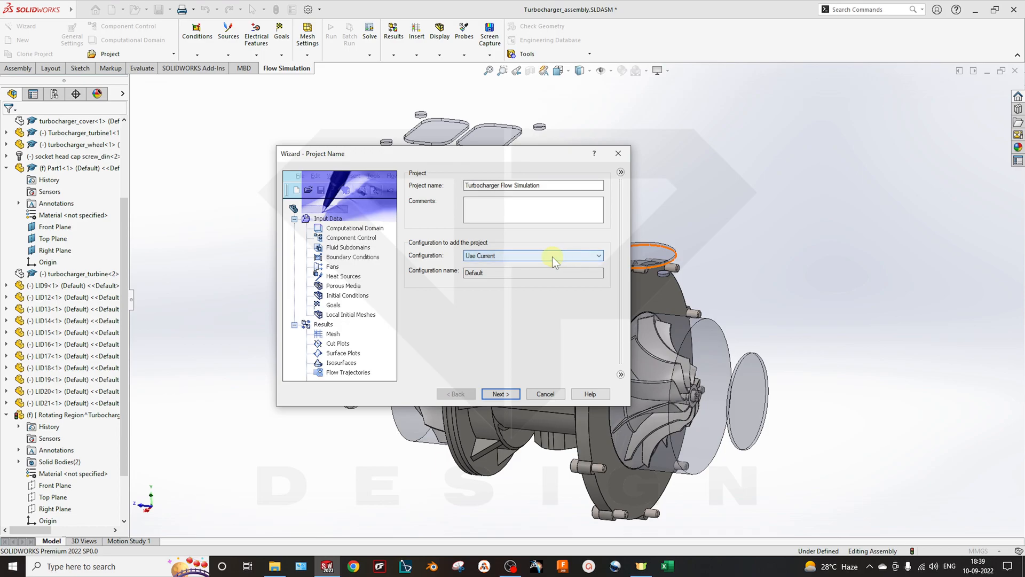
left_click(553, 256)
left_click(550, 256)
left_click(501, 393)
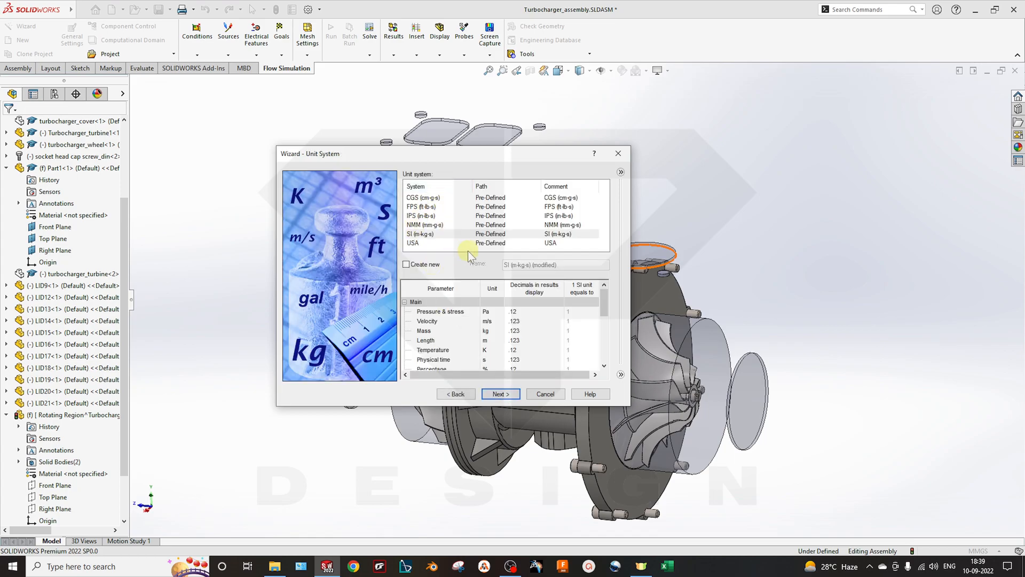
Review the parameter units, including the HVAC and turbulence groups, and accept the SI (m-kg-s) unit system
left_click(490, 322)
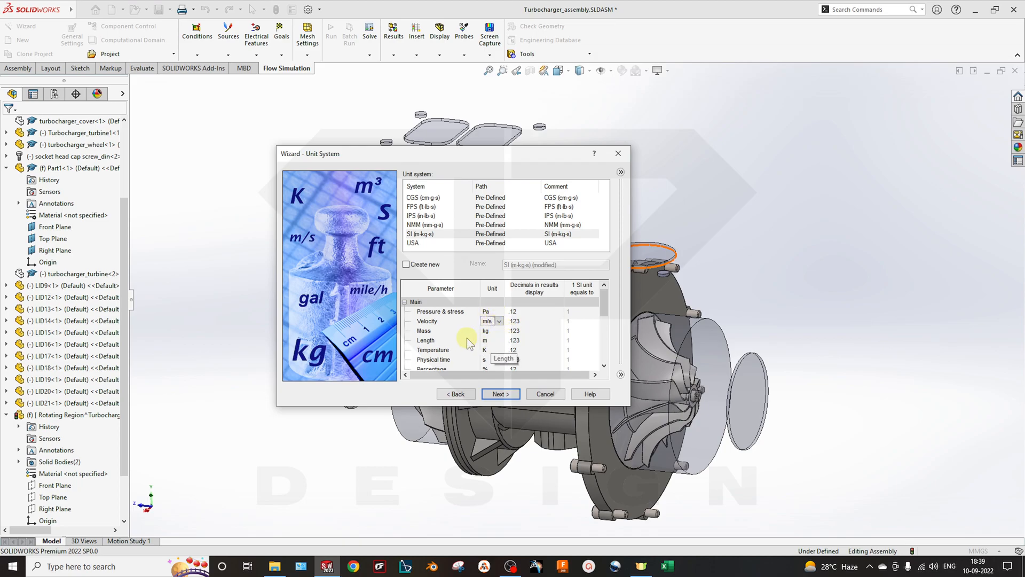
scroll(451, 339, "down", 5)
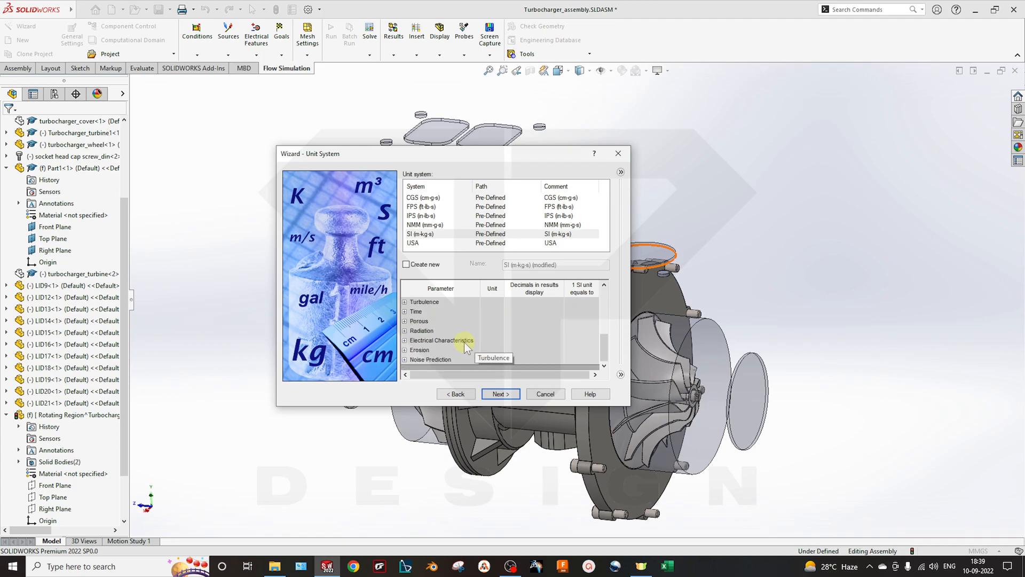
scroll(464, 342, "up", 5)
scroll(439, 345, "down", 10)
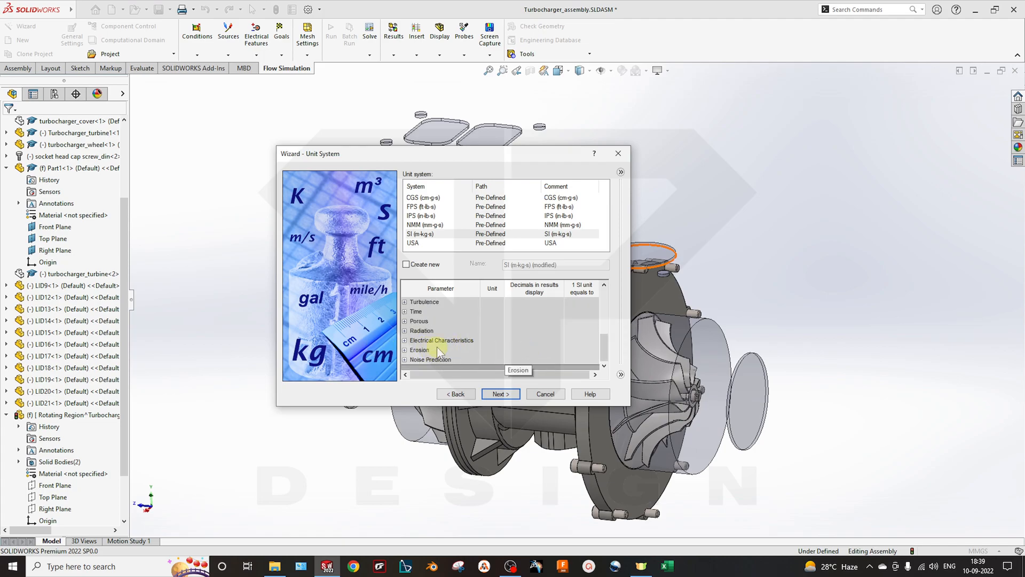
scroll(437, 347, "down", 3)
left_click(405, 321)
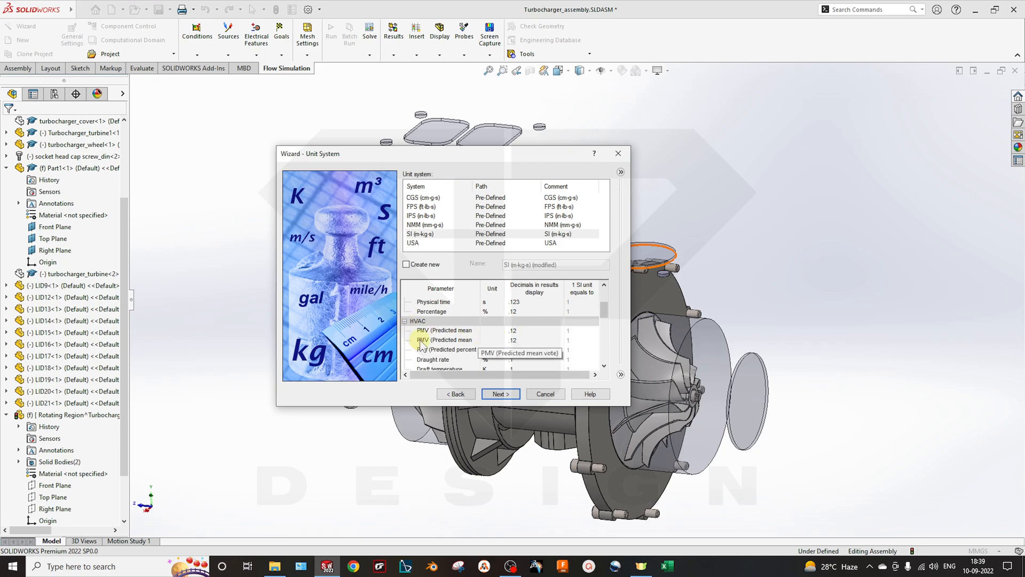
scroll(409, 342, "down", 3)
left_click(405, 350)
scroll(427, 352, "down", 4)
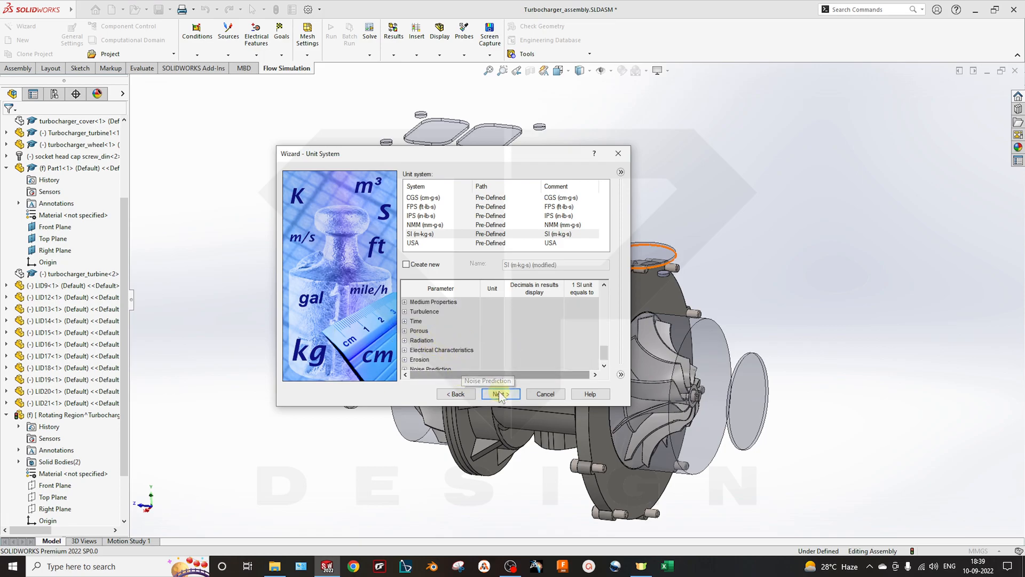
left_click(405, 311)
scroll(478, 339, "down", 3)
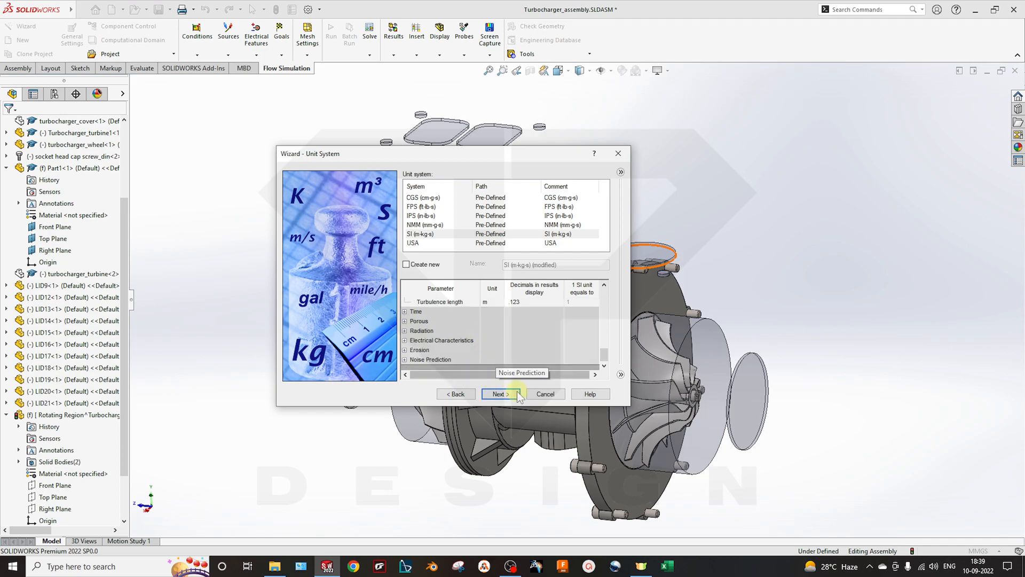
left_click(500, 393)
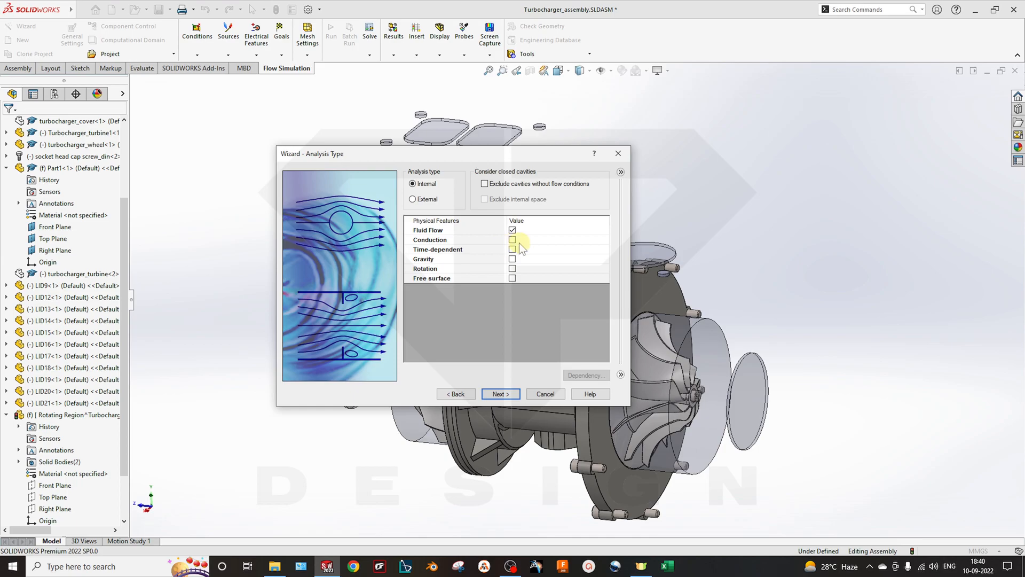
Try time-dependent analysis with 3 s total time and a 0.1 s output time step, plus gravity, and switch both features back off
left_click(467, 249)
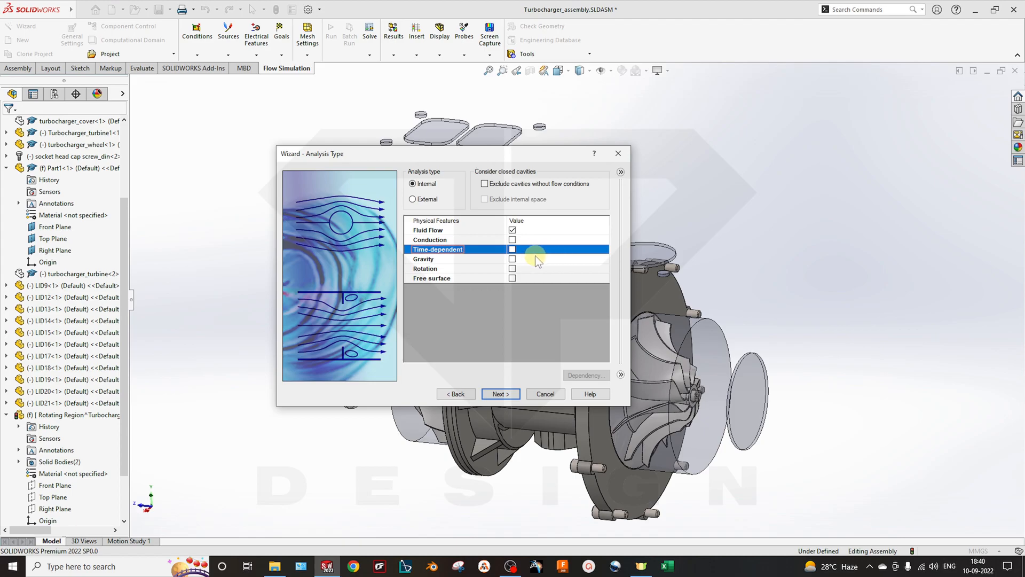
left_click(512, 249)
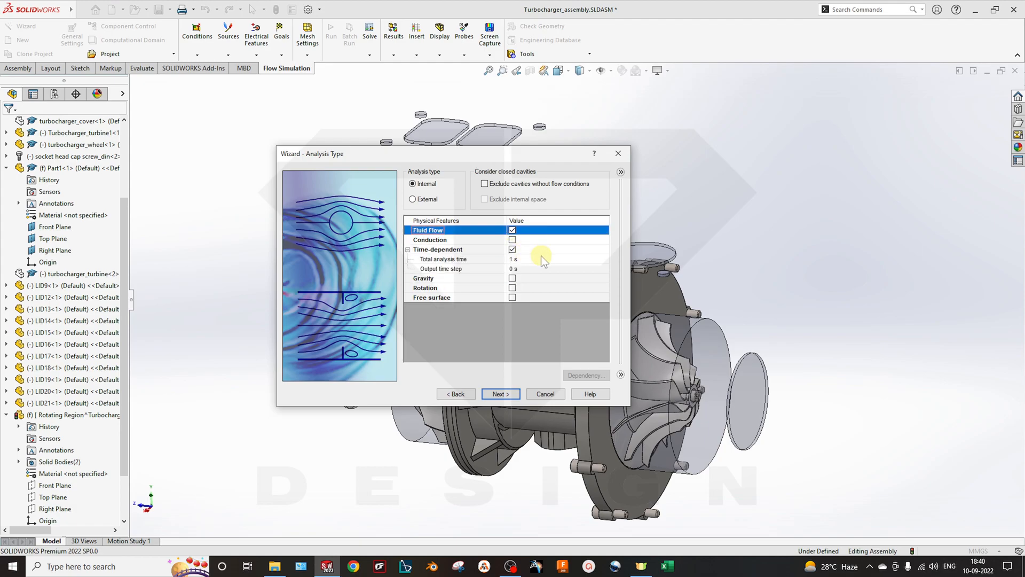
left_click(514, 260)
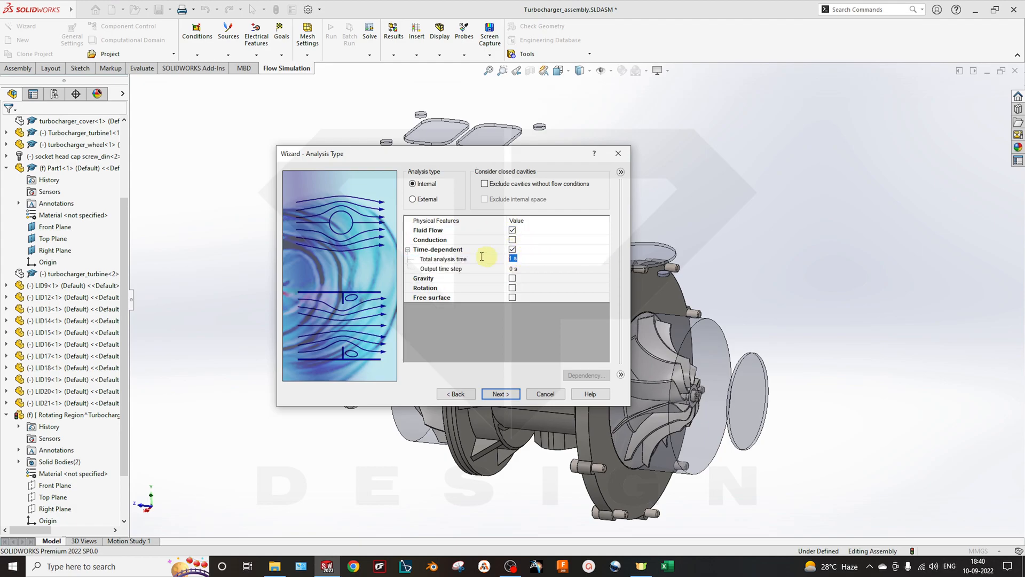
type("3")
left_click(533, 267)
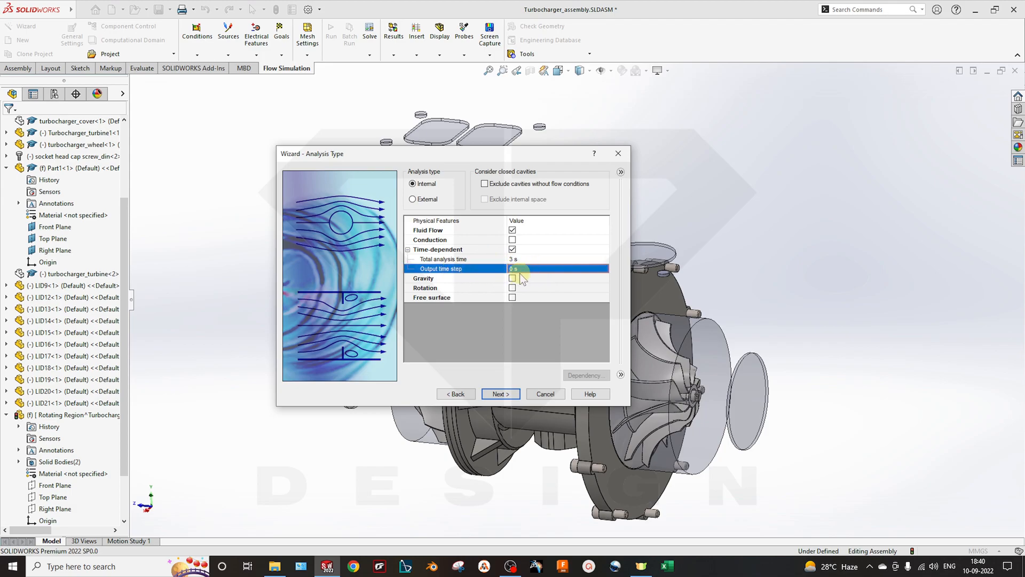
left_click(527, 268)
type("0")
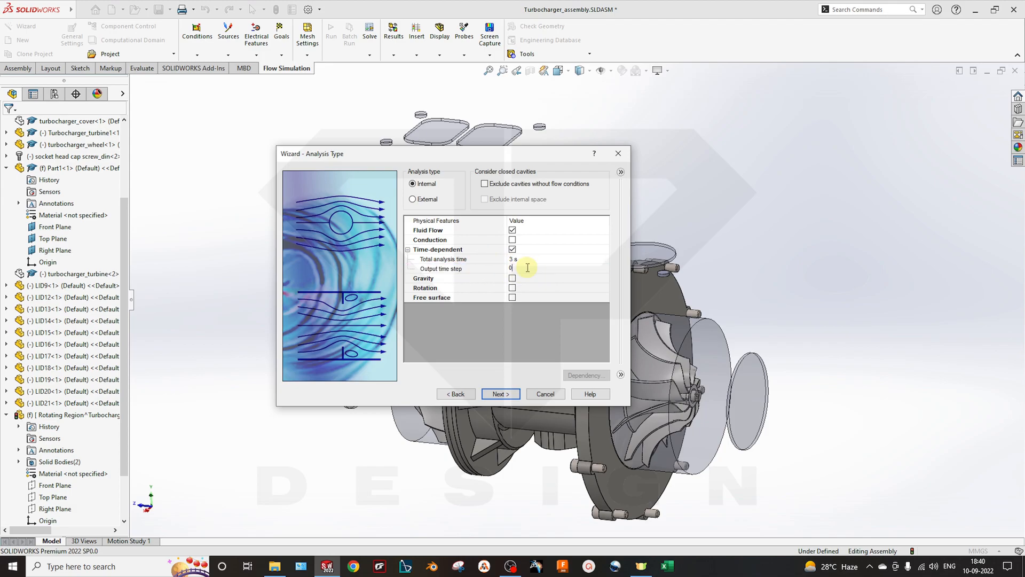
type(" s.1")
left_click(533, 261)
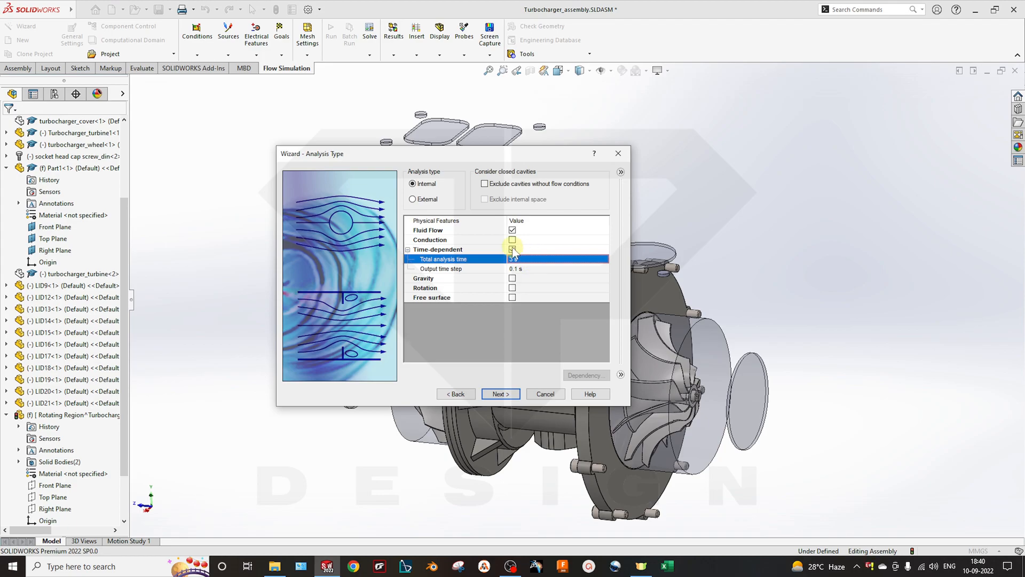
left_click(545, 269)
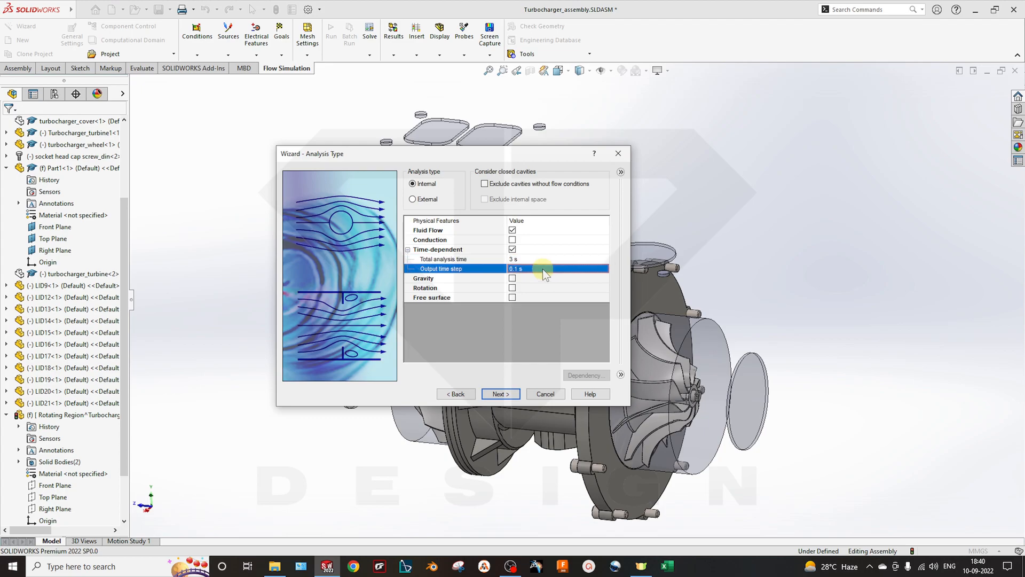
left_click(511, 259)
left_click(512, 249)
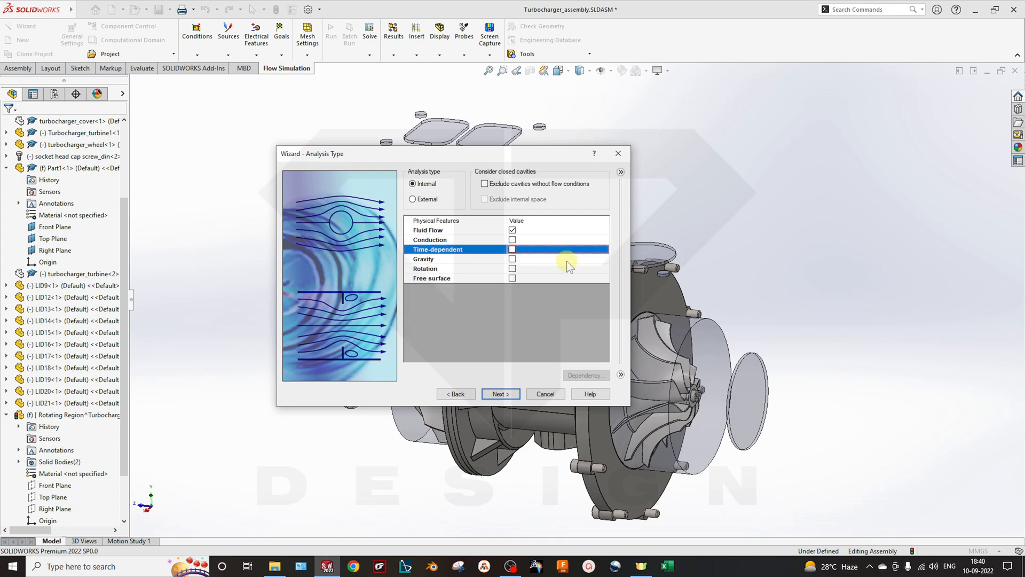
left_click(513, 259)
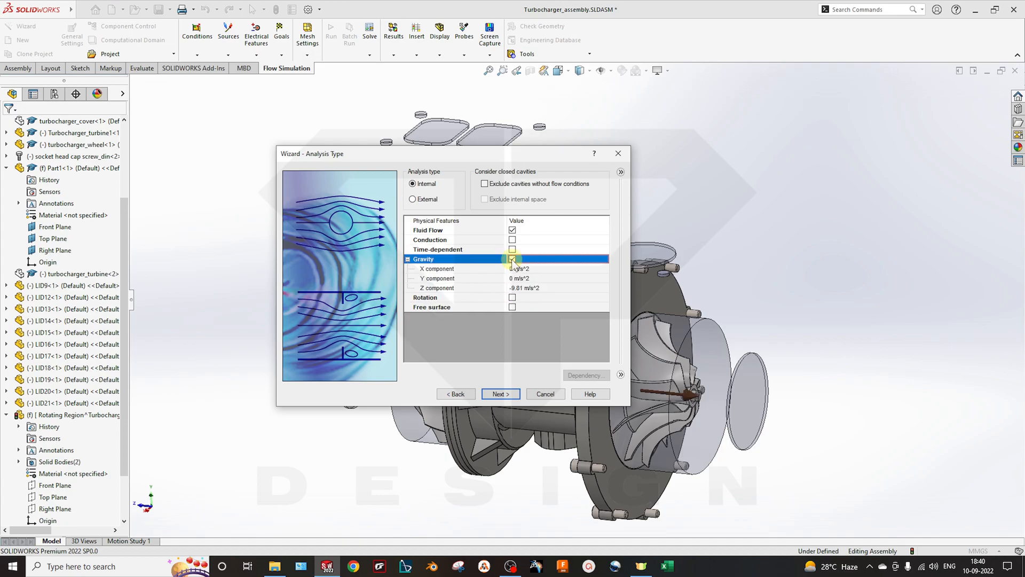
left_click(513, 260)
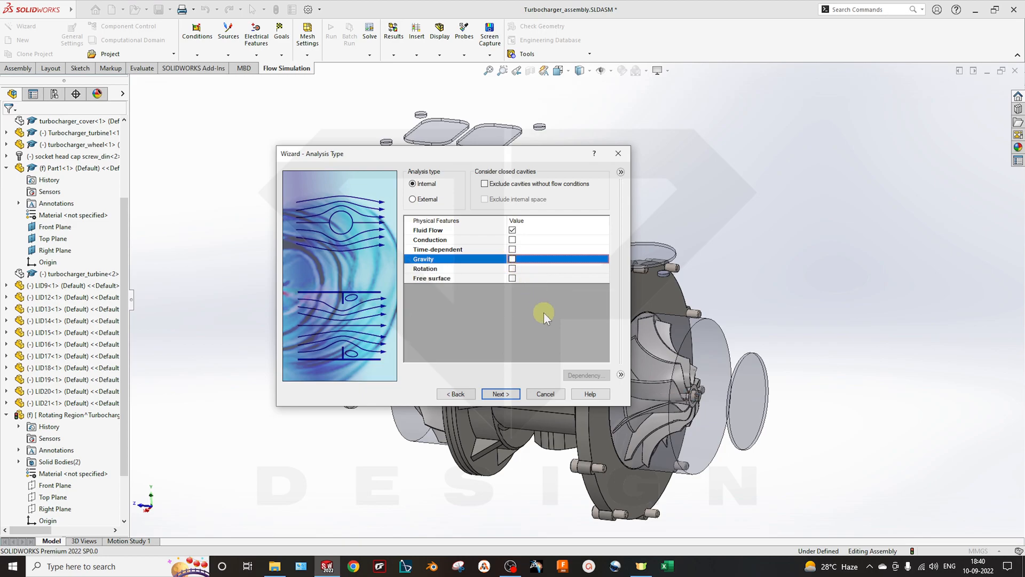
Enable rotation for the internal analysis with the type Local region(s) (Averaging) and continue to the default fluid settings
left_click(452, 269)
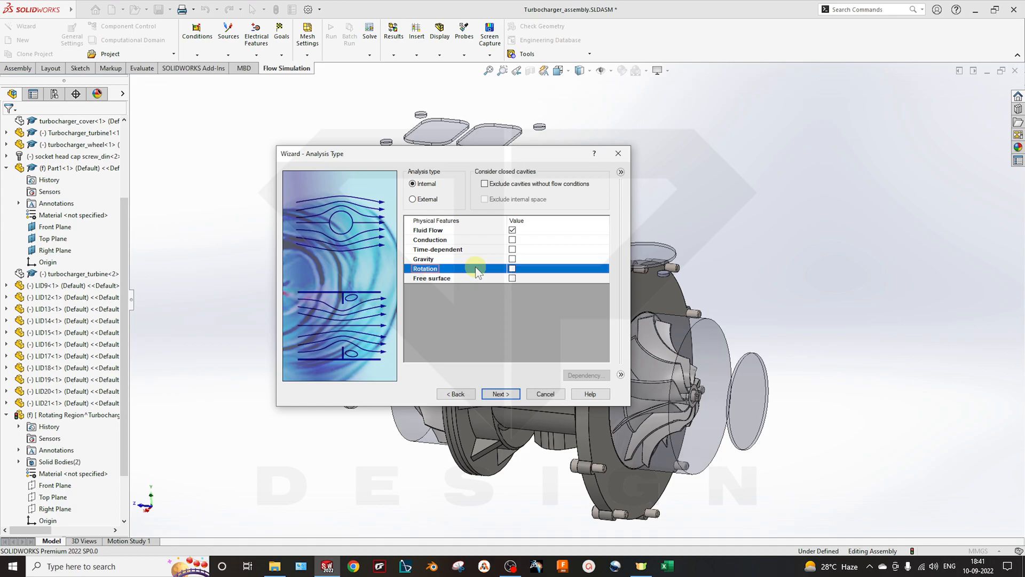
left_click(512, 269)
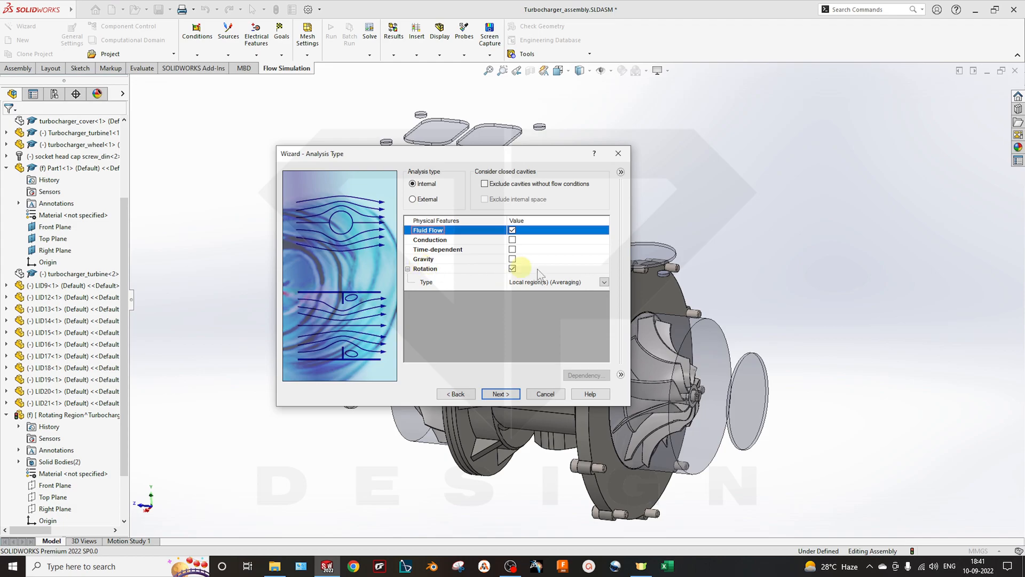
left_click(604, 283)
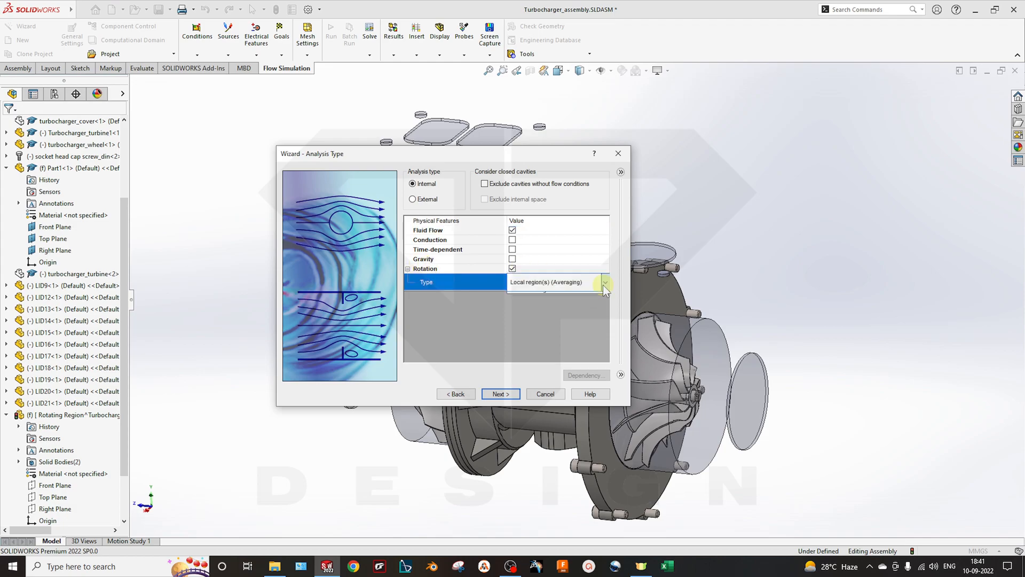
left_click(604, 283)
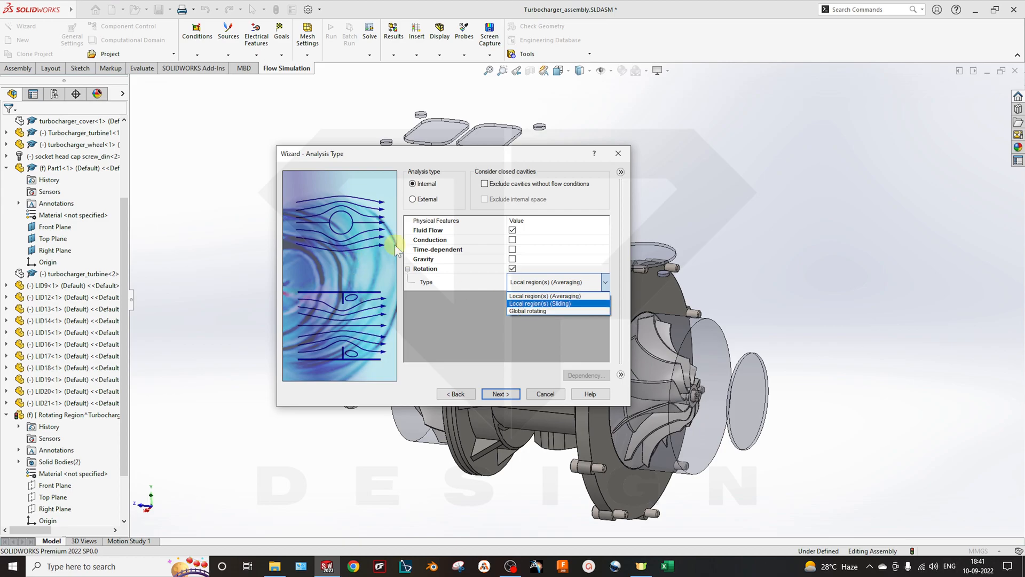
left_click(561, 298)
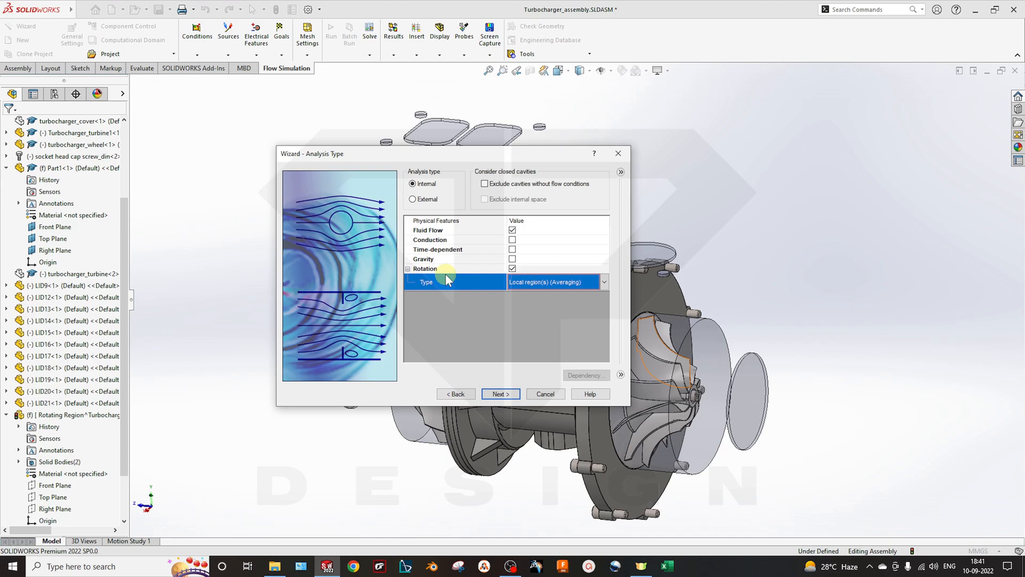
left_click(501, 394)
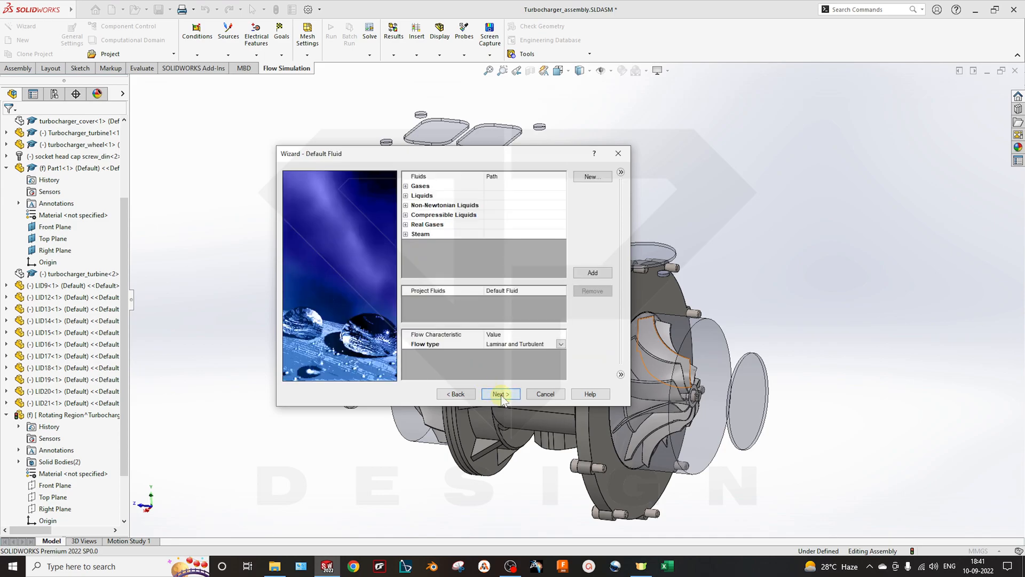
Add predefined air from the gases as the project fluid and accept it with the Laminar and Turbulent flow type
left_click(405, 186)
double_click(443, 214)
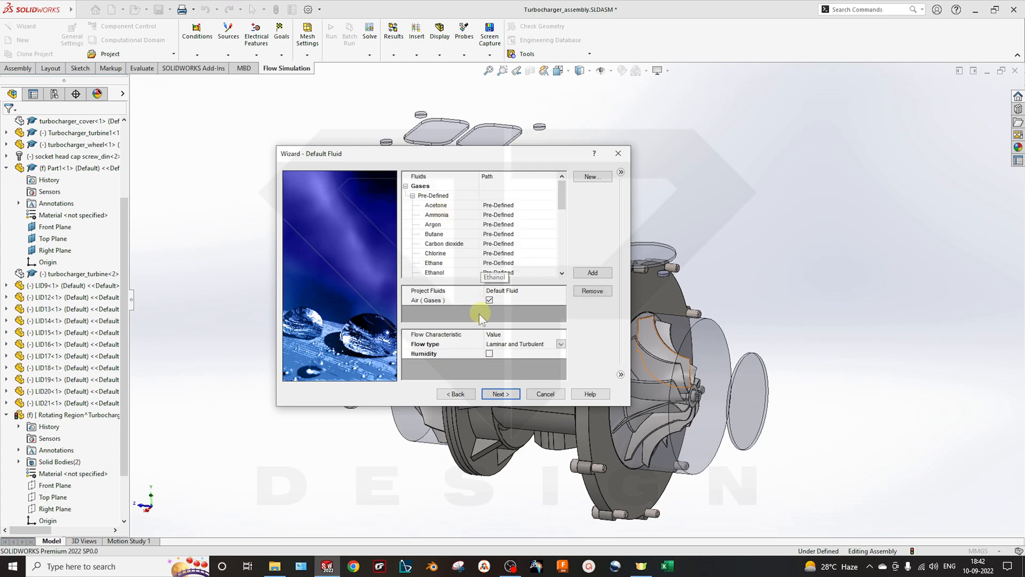
scroll(452, 230, "down", 7)
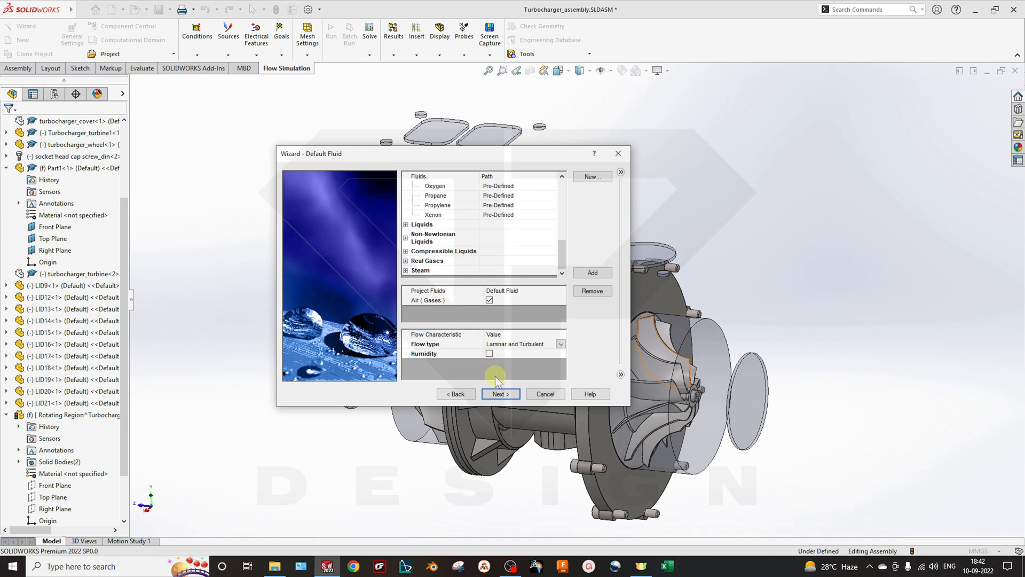
left_click(424, 344)
left_click(559, 348)
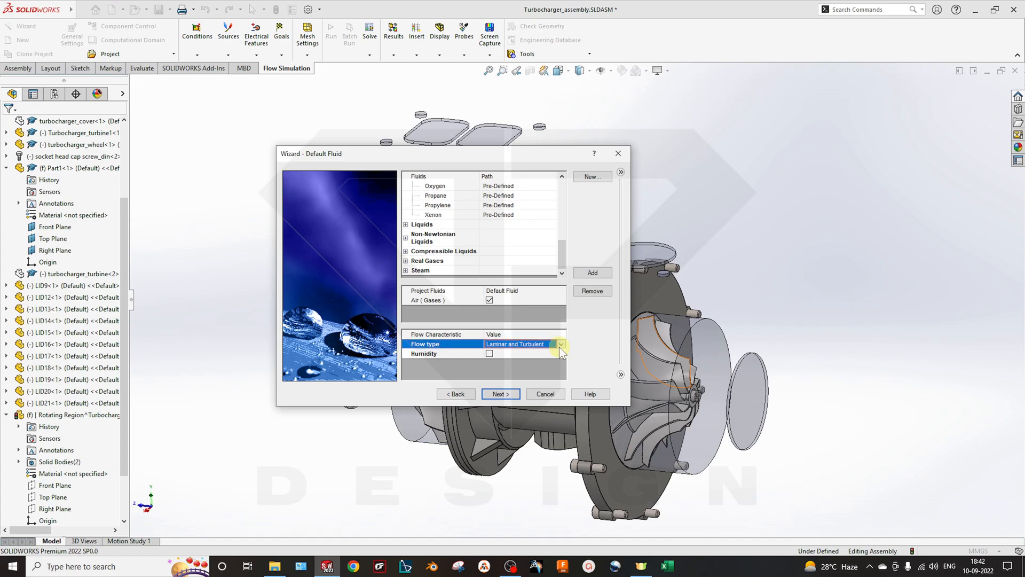
left_click(559, 344)
left_click(557, 346)
left_click(501, 394)
Accept the default wall conditions, review the initial conditions including the turbulence parameters, and finish the project wizard
left_click(451, 196)
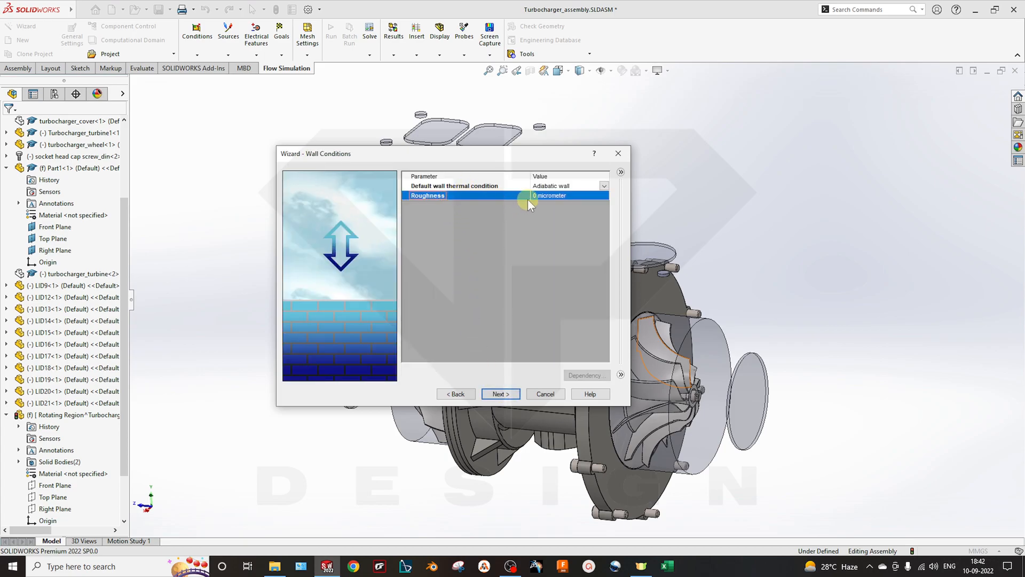
left_click(511, 394)
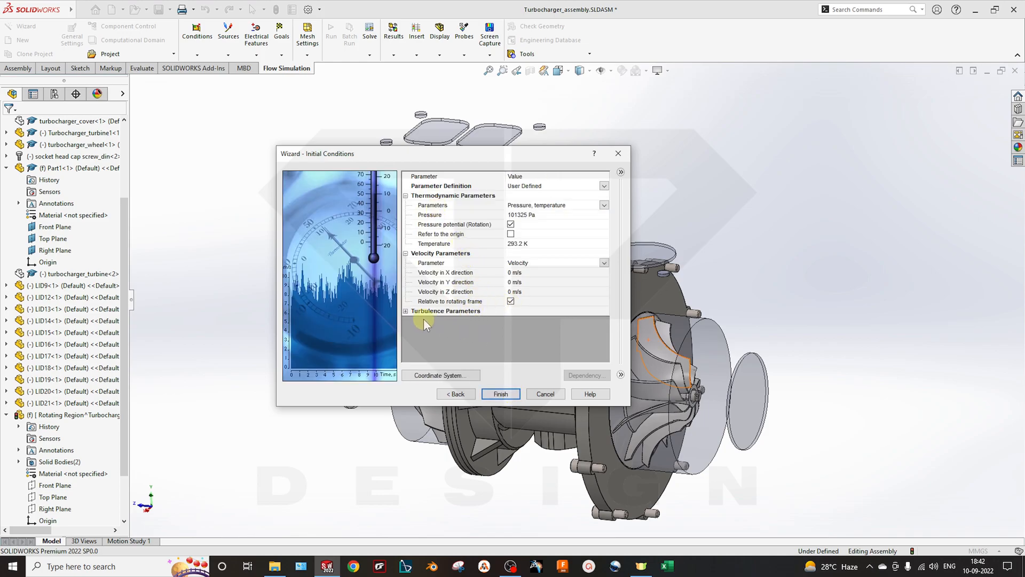
left_click(406, 311)
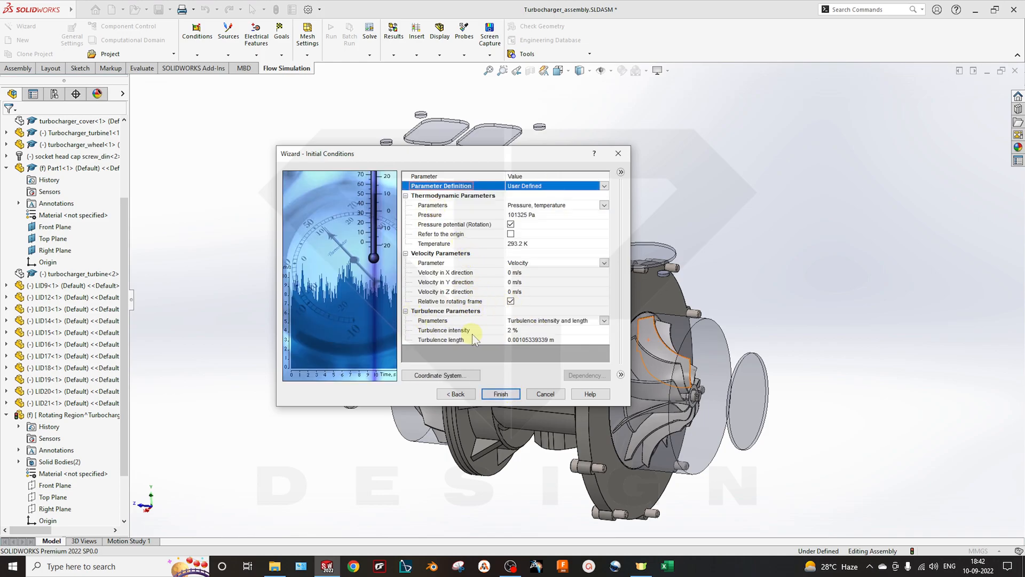
left_click(500, 394)
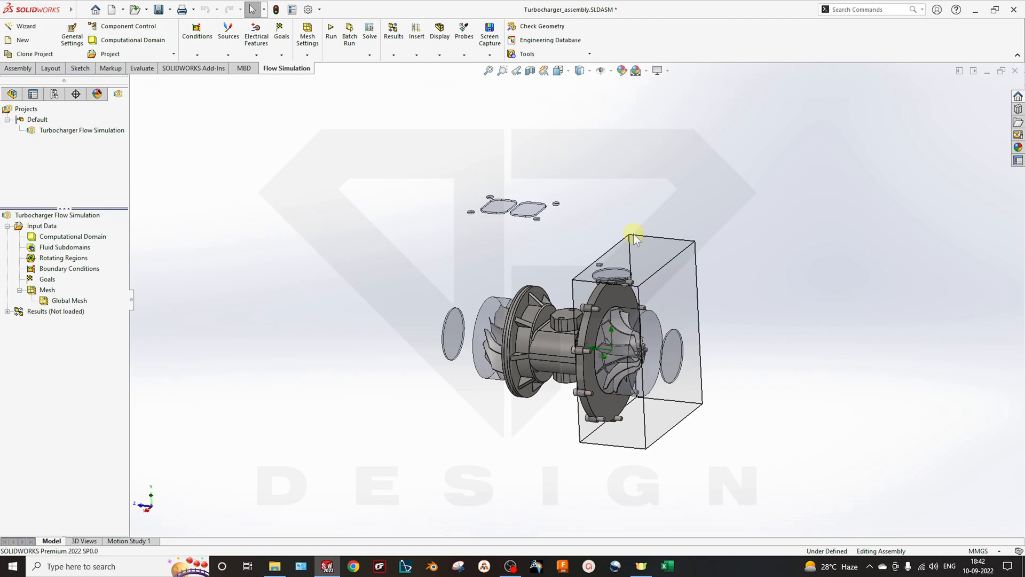
In the right view, stretch the computational domain along Z and Y to enclose both wheels and all lids, with Z min about -0.044 m
scroll(576, 270, "down", 2)
middle_click_drag(521, 286, 563, 271)
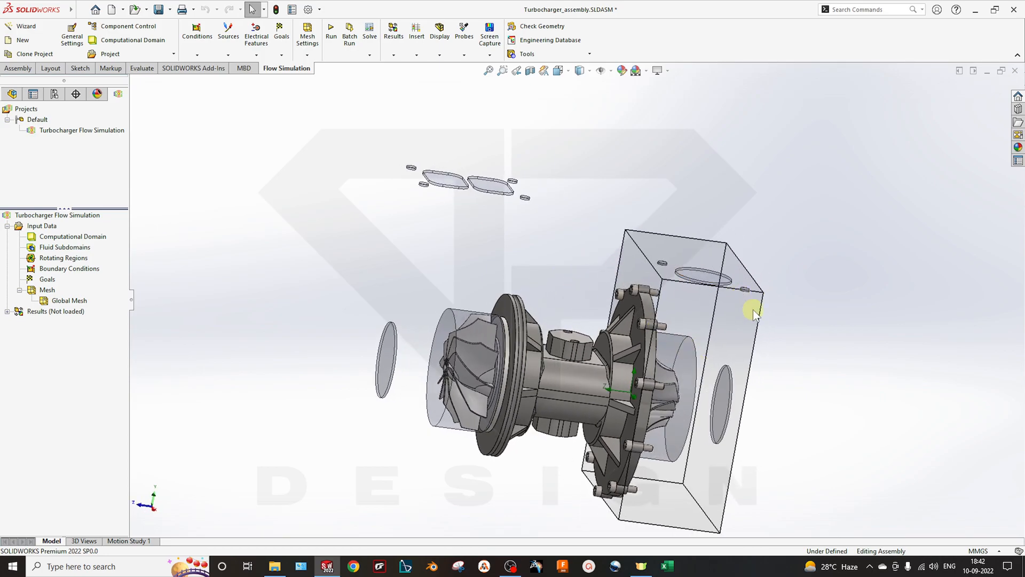
middle_click_drag(727, 274, 665, 307)
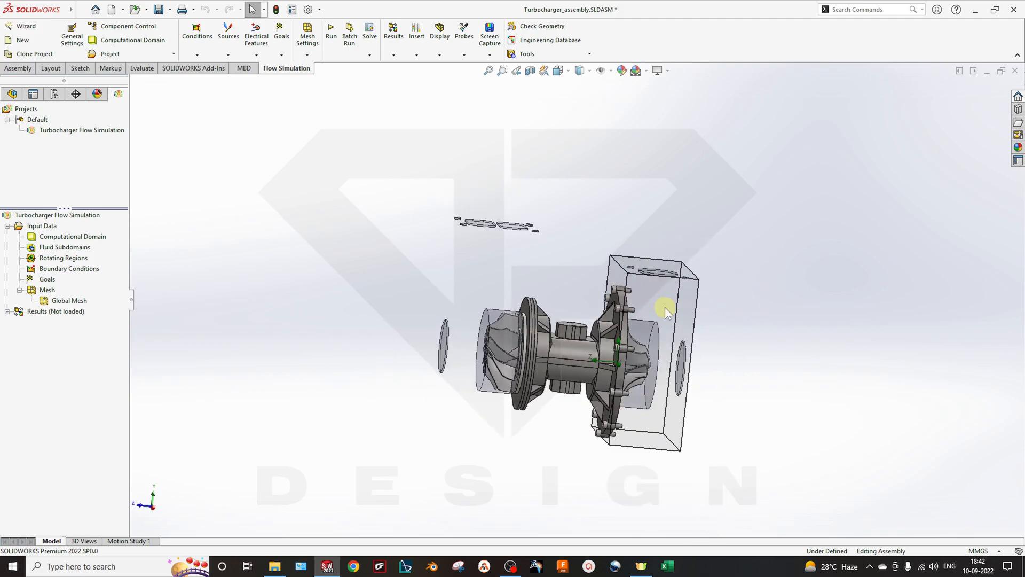
key("space")
left_click(470, 372)
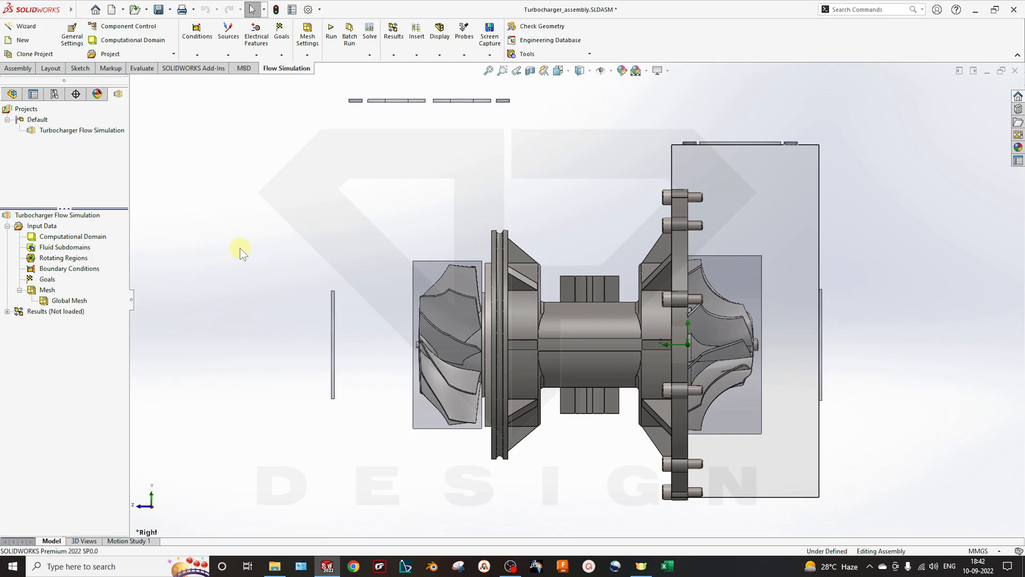
left_click(60, 236)
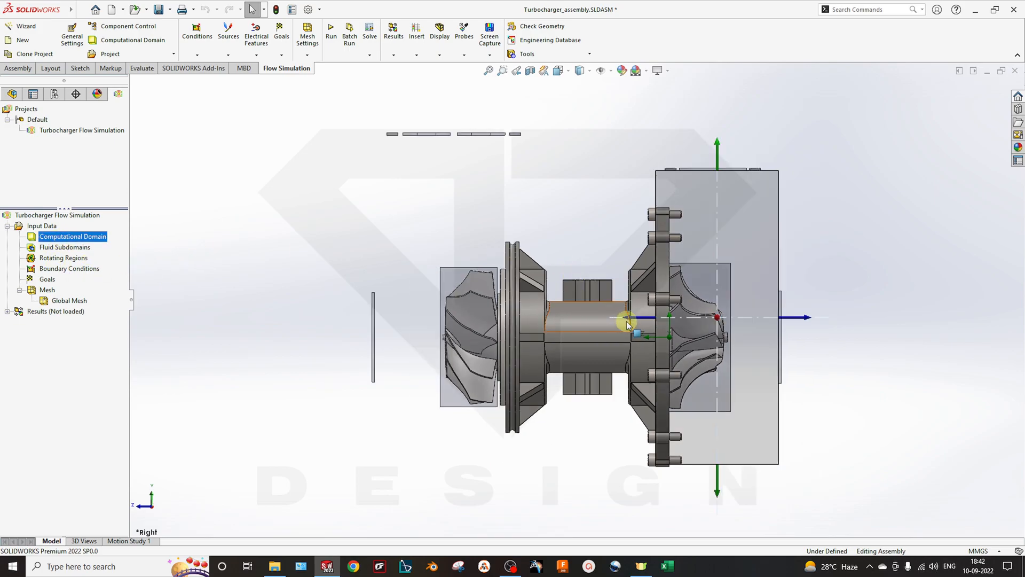
left_click_drag(629, 320, 356, 319)
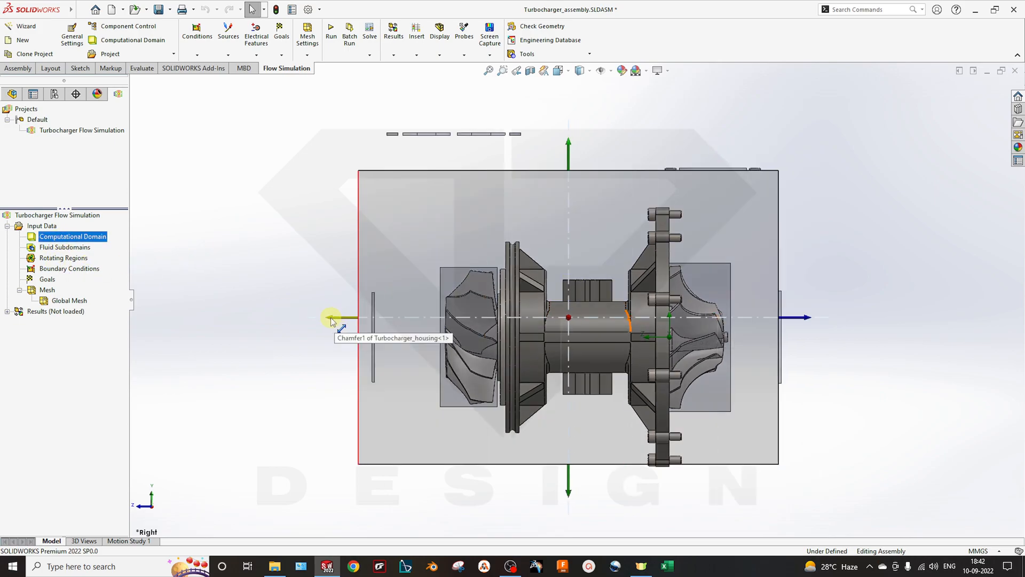
left_click_drag(568, 164, 569, 122)
left_click_drag(568, 488, 574, 505)
left_click_drag(809, 301, 818, 308)
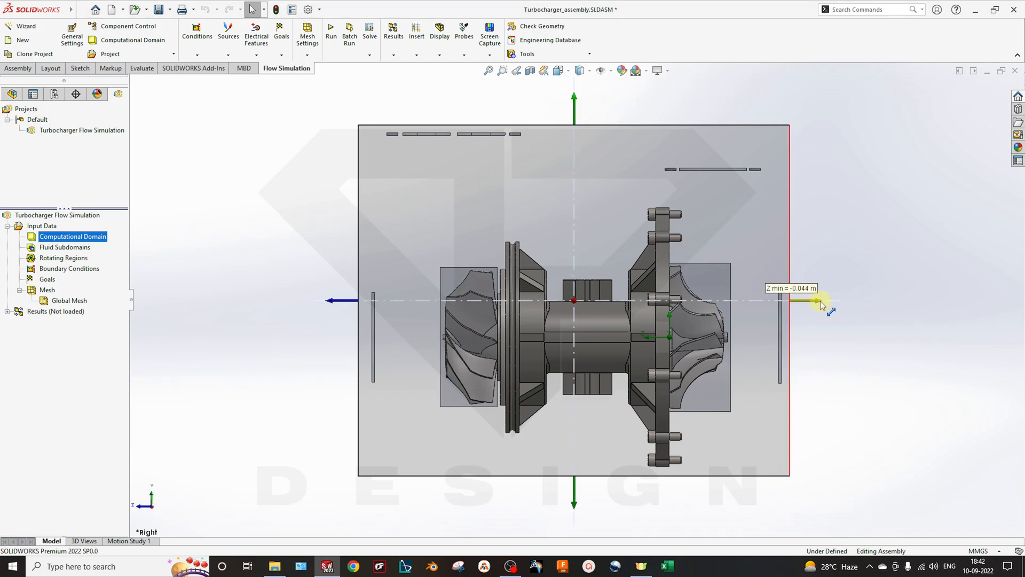
middle_click_drag(828, 412, 648, 348)
key("space")
left_click(513, 348)
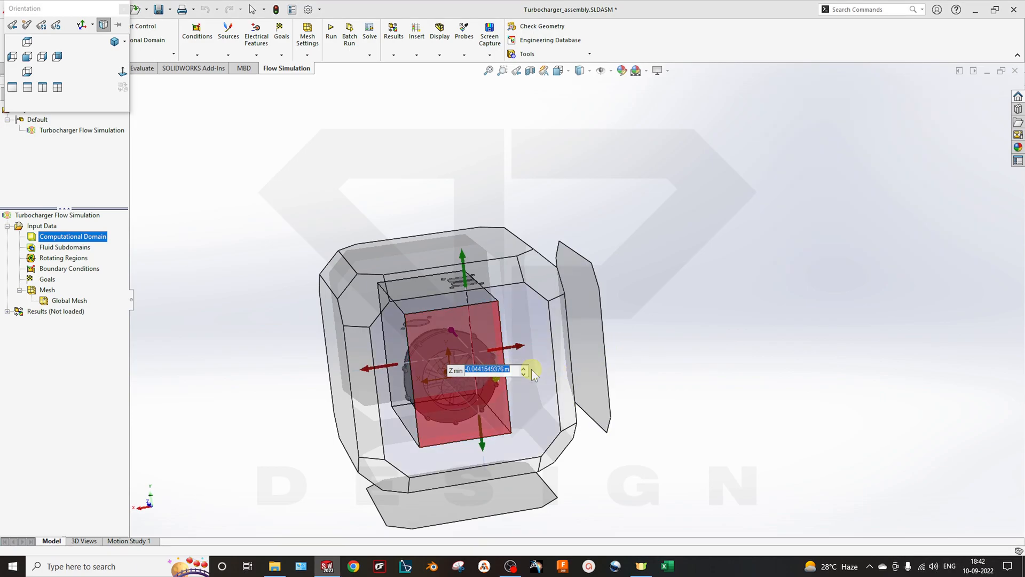
key("Escape")
key("Escape")
left_click(806, 336)
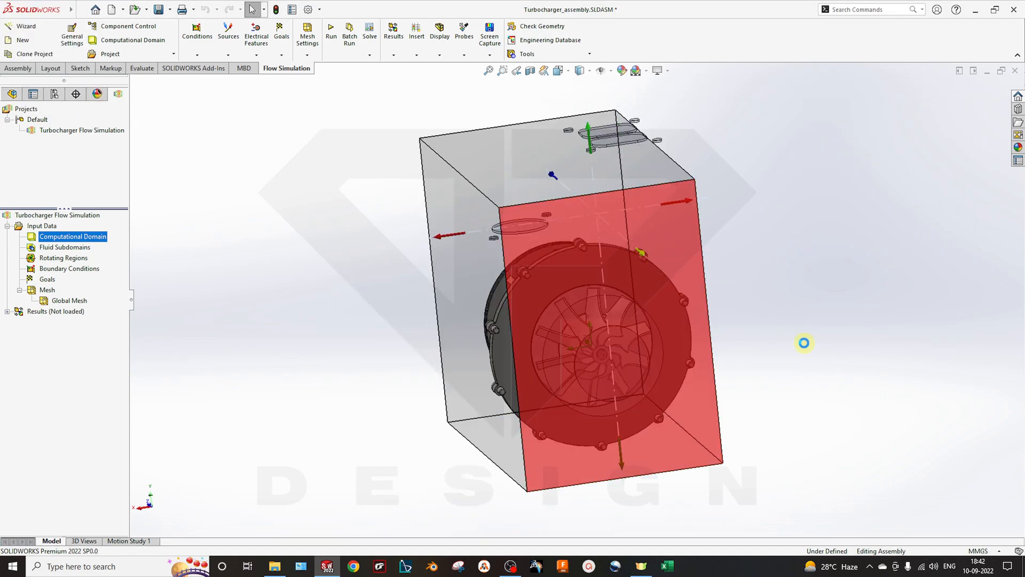
In the back view, widen the computational domain along X on both sides so it extends past the housing flange and the lids
key("space")
left_click(538, 352)
scroll(668, 229, "up", 2)
scroll(654, 213, "down", 2)
left_click(76, 236)
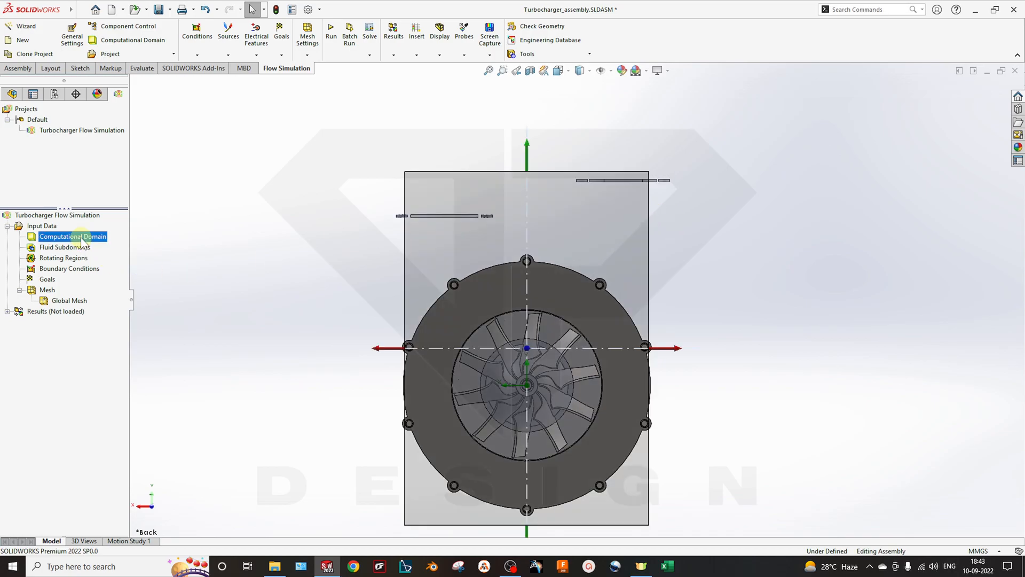
left_click_drag(676, 348, 710, 350)
mouse_move(380, 348)
left_click_drag(378, 349, 352, 350)
Check the enlarged computational domain around the turbocharger and hide it from the model view
scroll(757, 370, "up", 3)
middle_click_drag(653, 365, 741, 410)
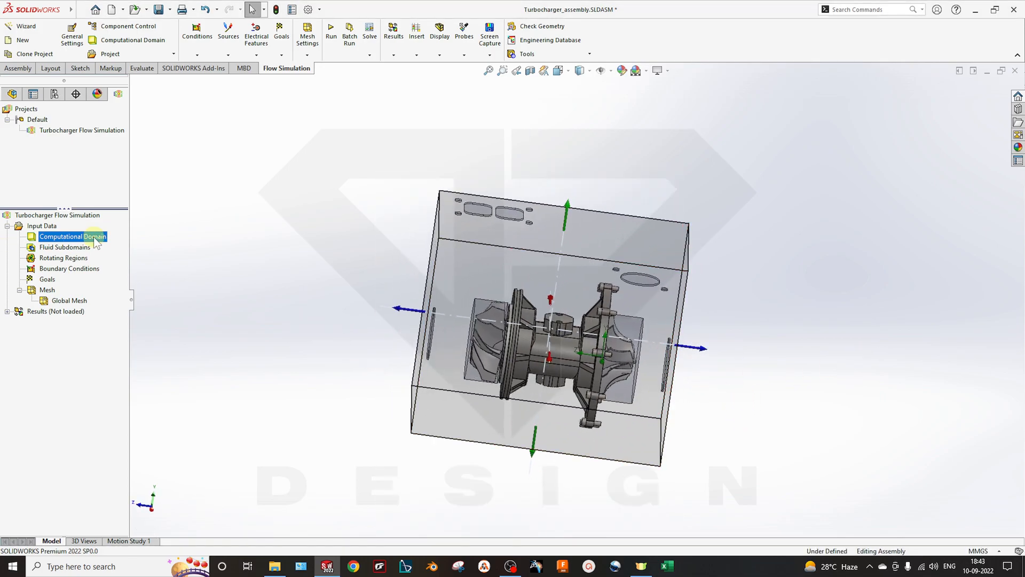
left_click(370, 321)
middle_click_drag(370, 321, 339, 348)
scroll(529, 315, "down", 3)
middle_click_drag(528, 315, 525, 258)
right_click(66, 239)
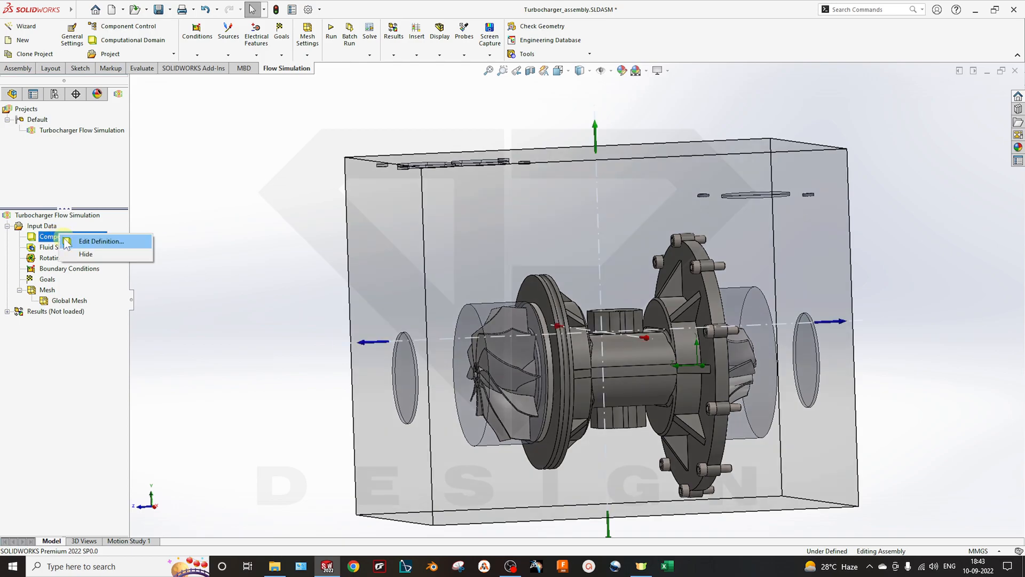
left_click(98, 253)
middle_click_drag(276, 363, 315, 391)
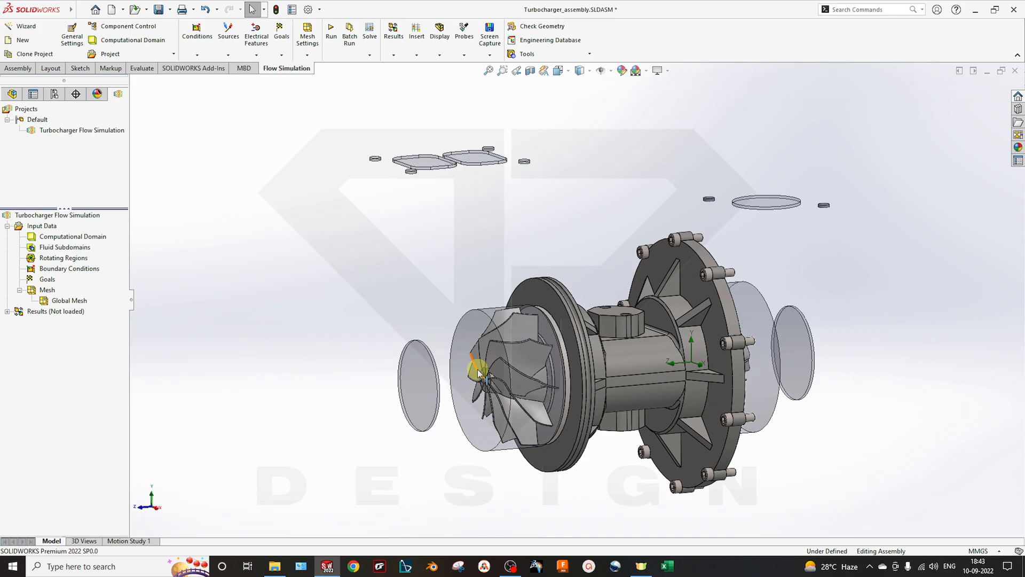
Examine both wheels, their rotating regions and the opening lids of the turbocharger from several sides
middle_click_drag(870, 294, 514, 235)
scroll(484, 249, "up", 2)
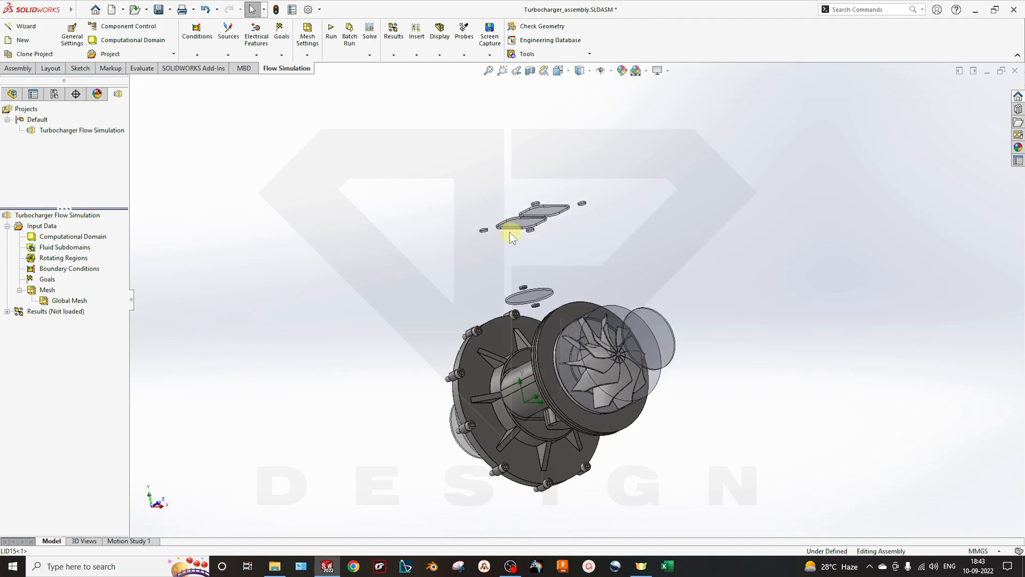
scroll(514, 235, "down", 1)
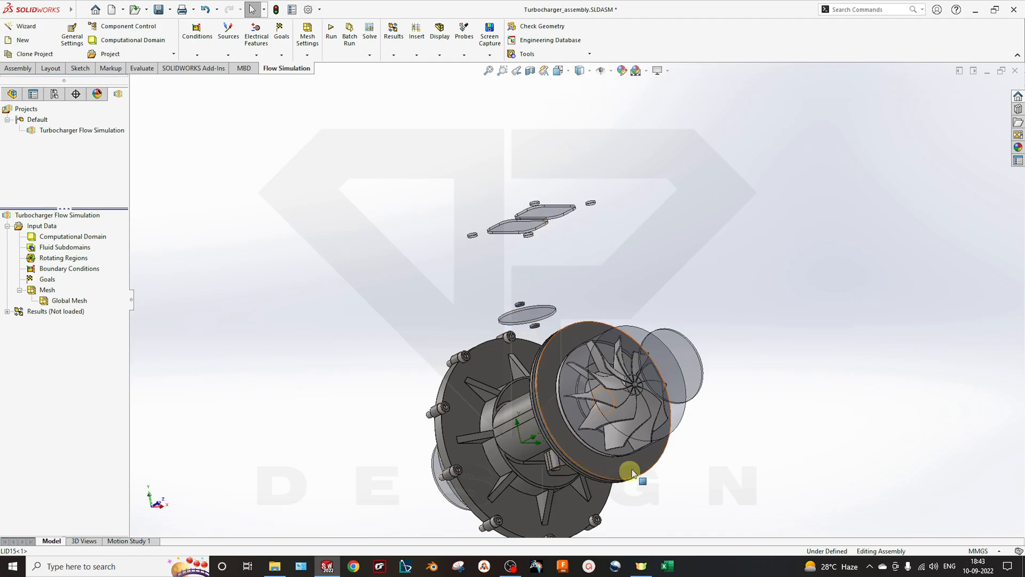
left_click_drag(607, 421, 678, 411)
middle_click_drag(672, 444, 698, 502)
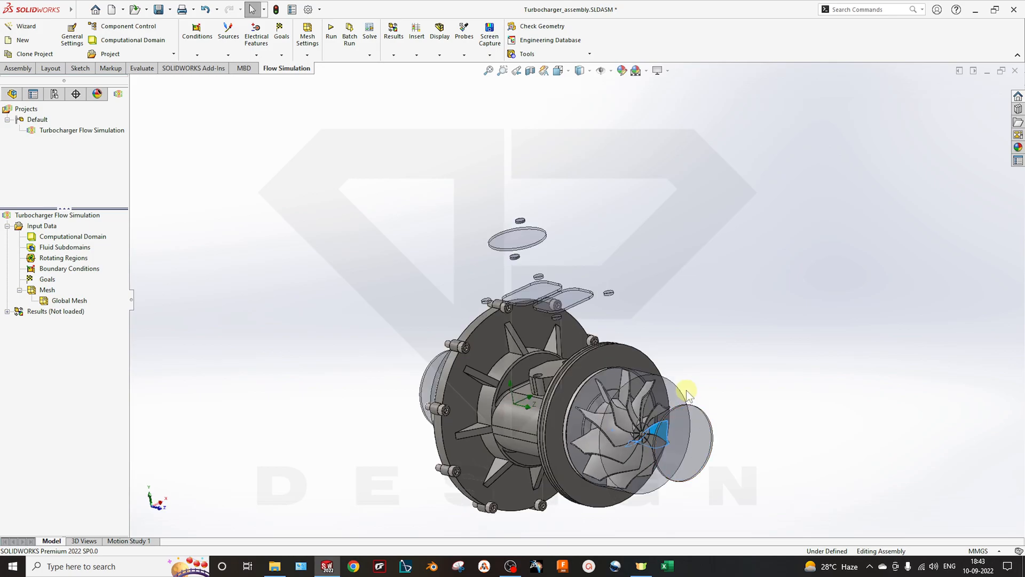
middle_click_drag(683, 394, 694, 414)
scroll(666, 434, "down", 3)
scroll(666, 434, "up", 2)
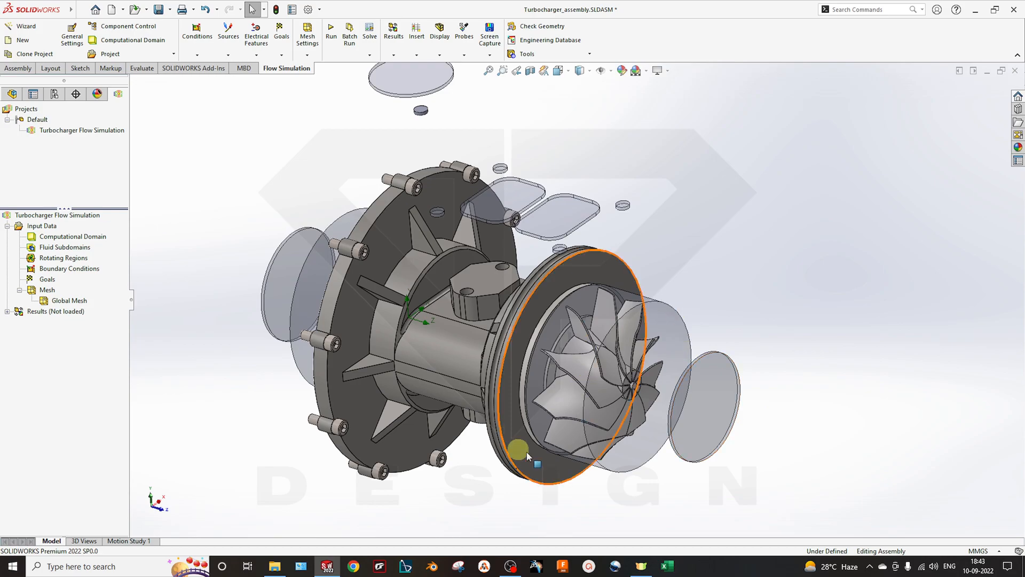
middle_click_drag(721, 429, 662, 245)
scroll(746, 415, "up", 3)
scroll(624, 217, "down", 5)
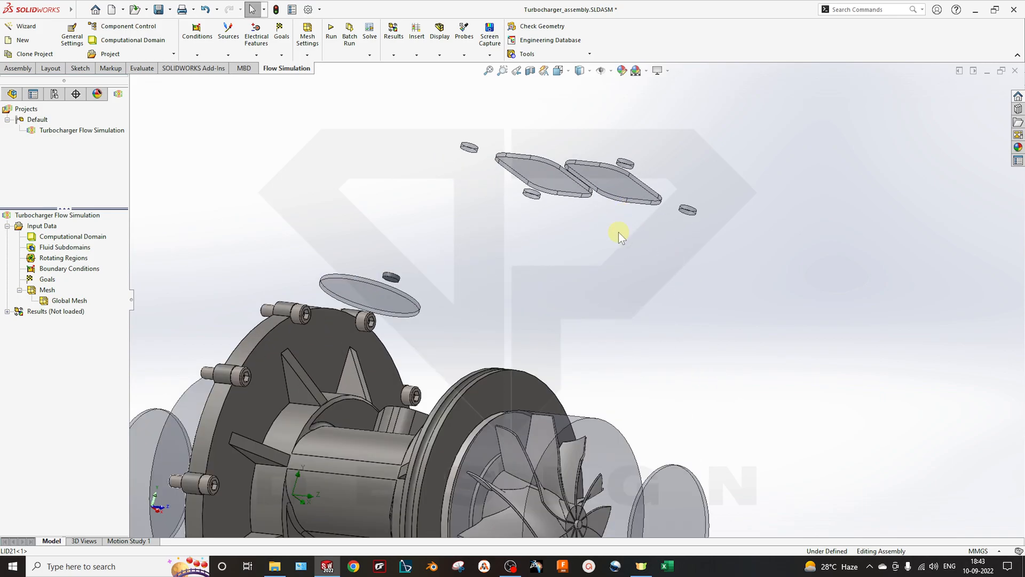
scroll(598, 247, "up", 1)
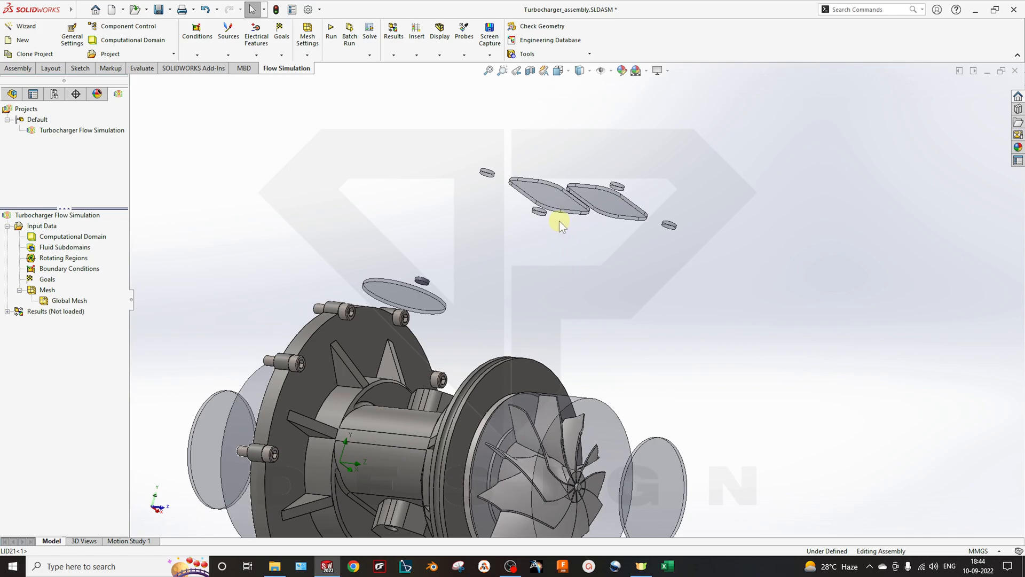
Inspect the twin turbine inlet lids and the circular lid at the compressor's axial opening relative to the wheels
left_click(548, 198)
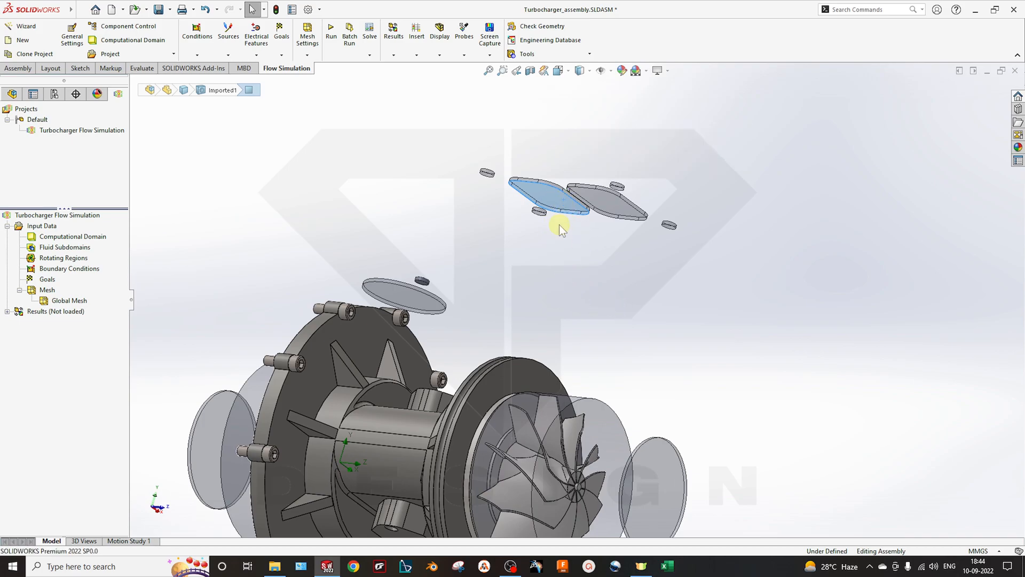
scroll(646, 277, "up", 5)
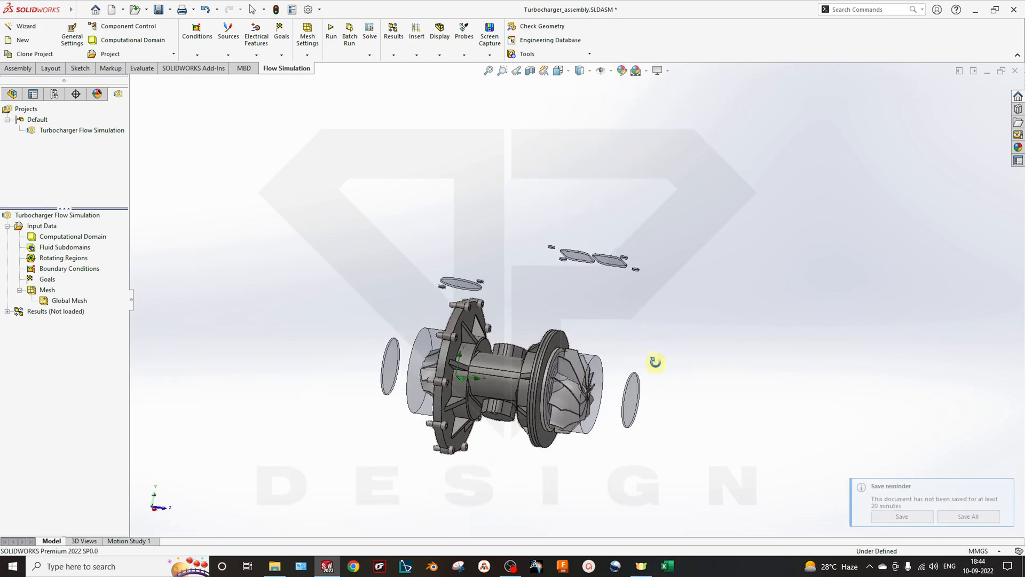
middle_click_drag(614, 367, 552, 274)
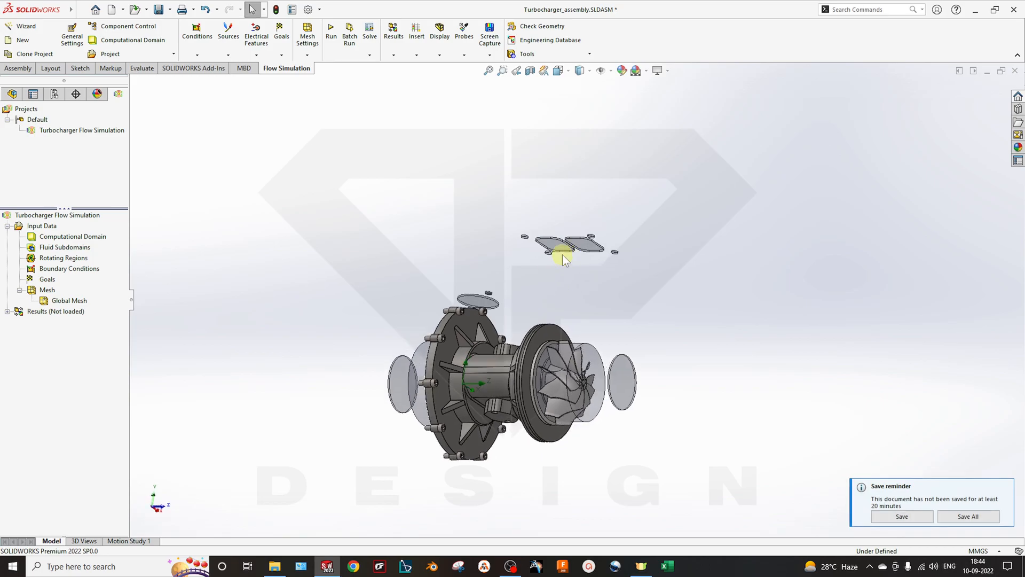
left_click(565, 258)
middle_click_drag(565, 259, 477, 392)
mouse_move(354, 400)
middle_mouse_down()
mouse_move(389, 394)
mouse_move(392, 315)
mouse_move(394, 359)
mouse_move(373, 360)
mouse_move(350, 384)
middle_mouse_up()
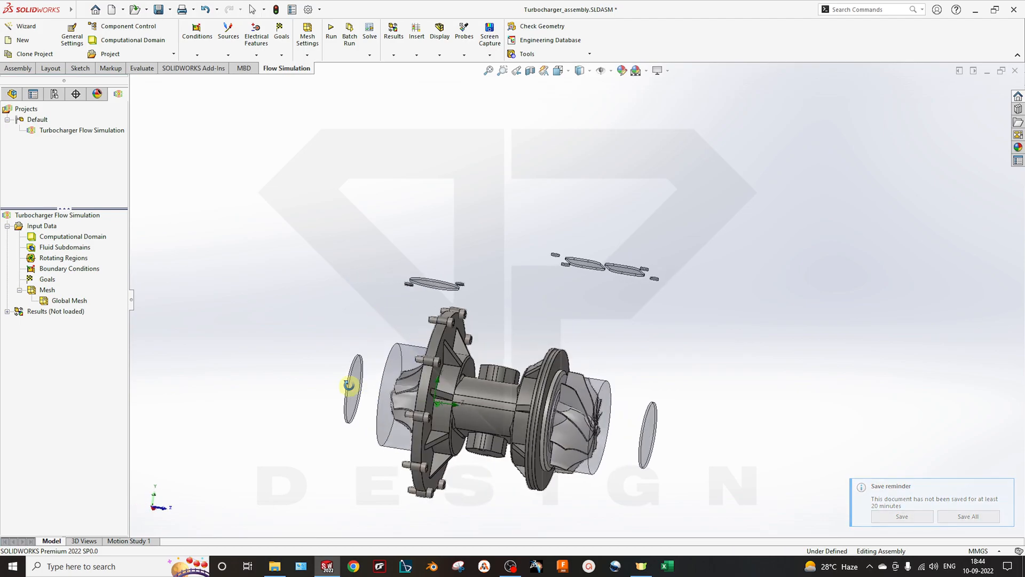
scroll(359, 394, "down", 4)
left_click(410, 338)
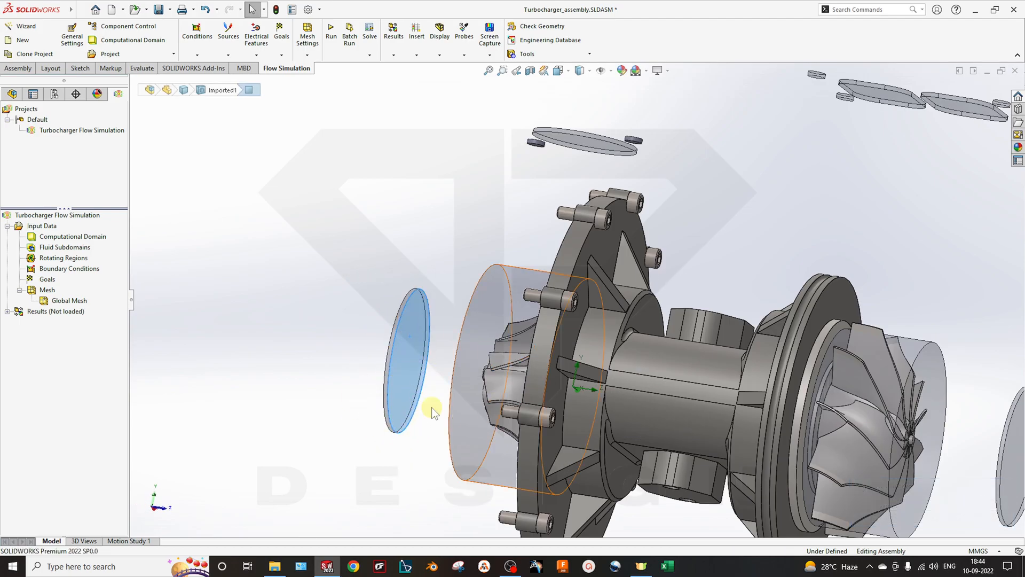
scroll(435, 375, "up", 5)
middle_click_drag(460, 398, 563, 264)
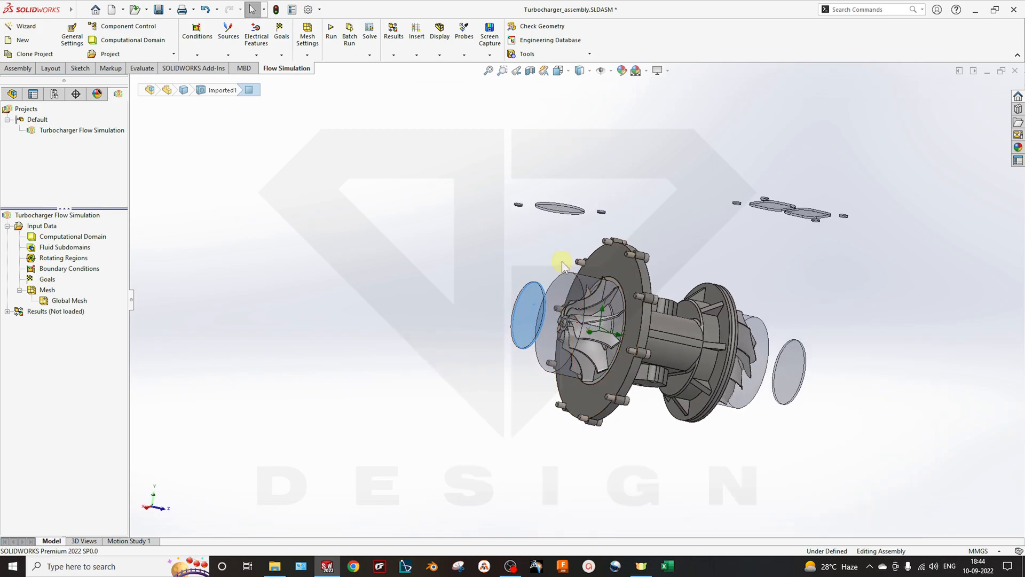
middle_click_drag(561, 220, 549, 245)
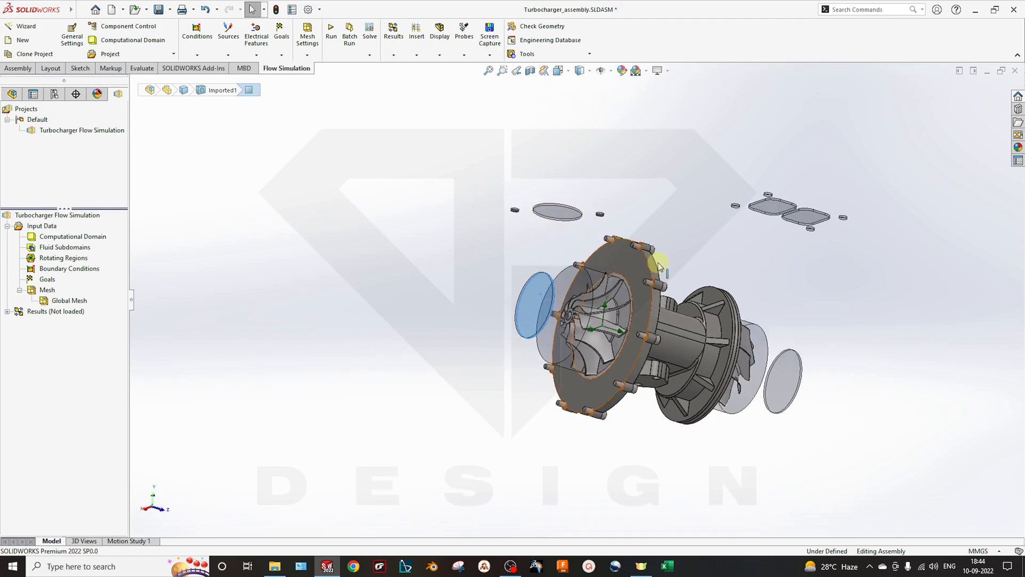
middle_click_drag(642, 262, 640, 325)
Preview the hidden compressor cover and turbine housing to compare their openings with the lids, leaving both hidden
left_click(228, 244)
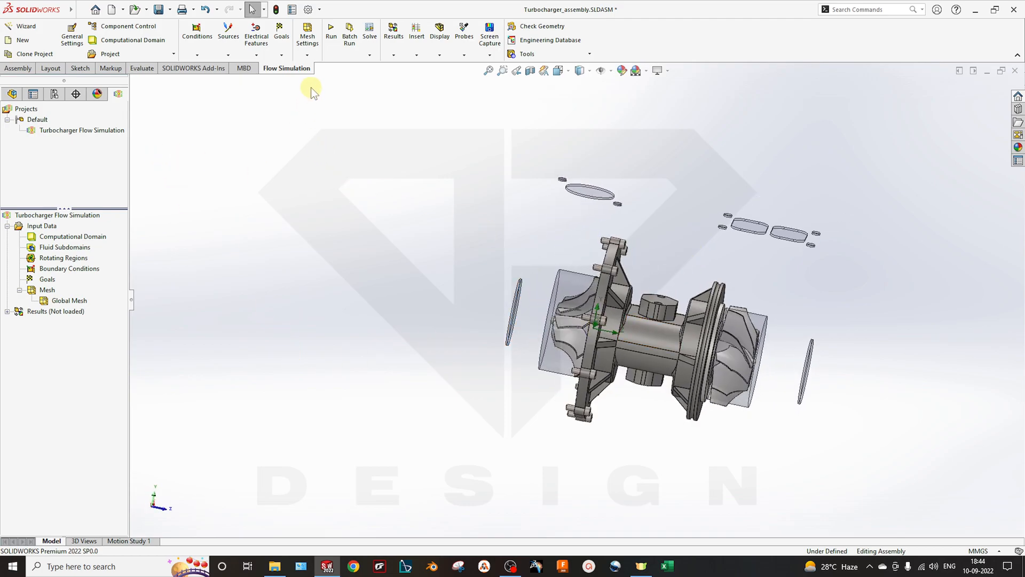
left_click(17, 68)
left_click(285, 38)
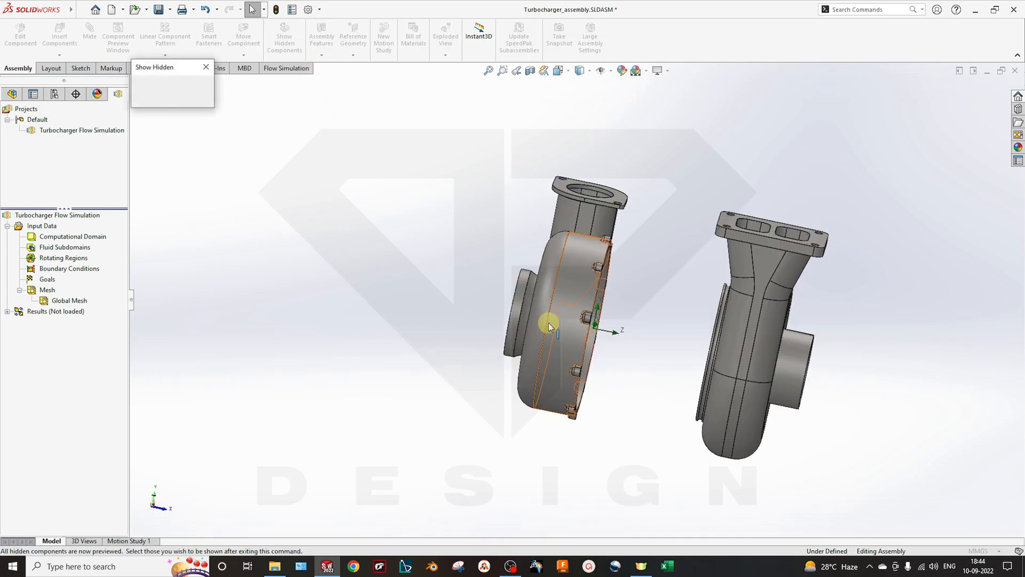
middle_click_drag(724, 313, 542, 315)
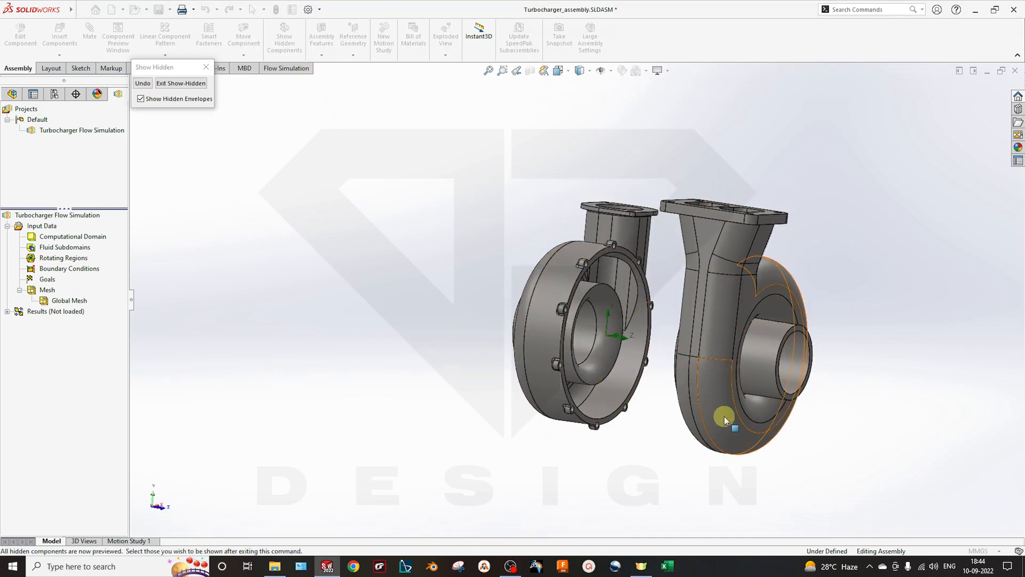
middle_click_drag(959, 410, 427, 343)
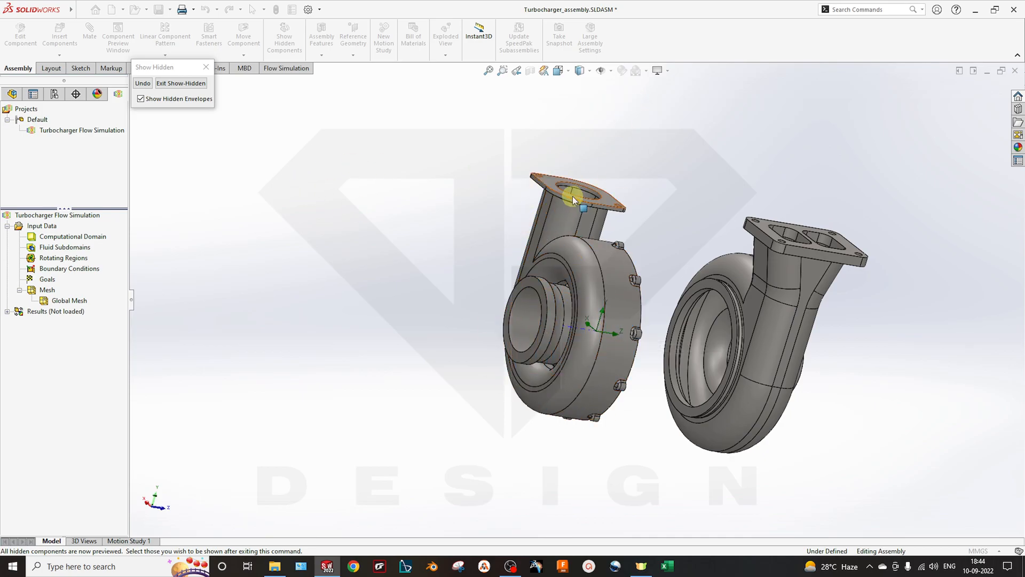
left_click(180, 83)
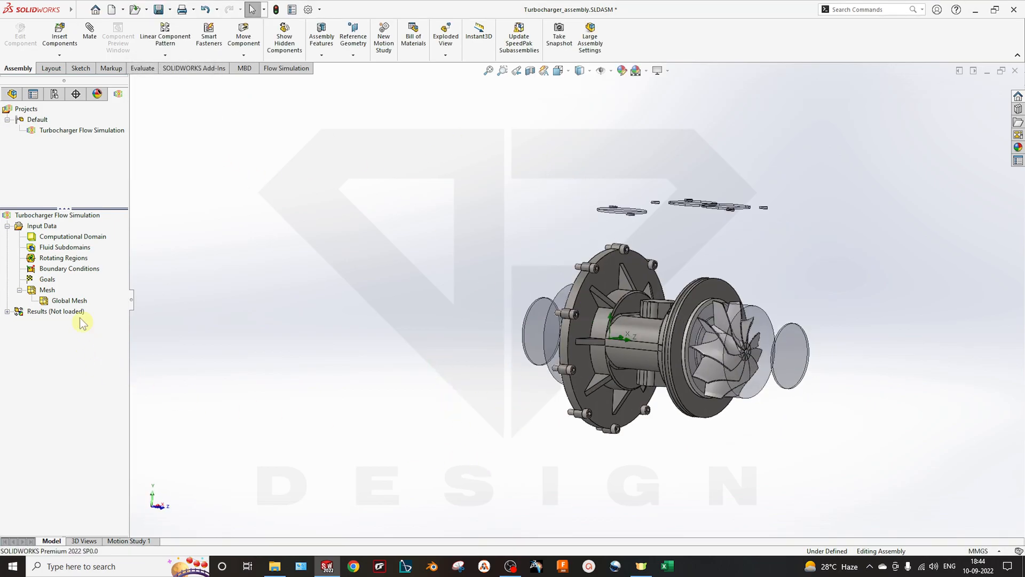
right_click(74, 250)
right_click(73, 258)
left_click(84, 267)
mouse_move(769, 488)
middle_mouse_down()
mouse_move(739, 481)
mouse_move(760, 489)
middle_mouse_up()
scroll(803, 337, "down", 4)
middle_click_drag(713, 322, 731, 338)
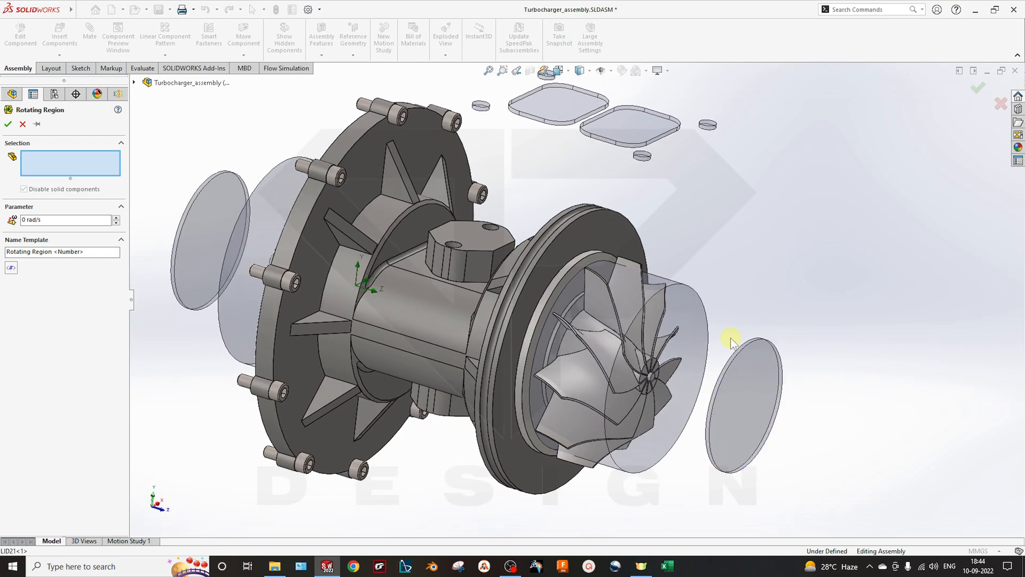
left_click(671, 281)
middle_click_drag(679, 394, 695, 325)
key("Escape")
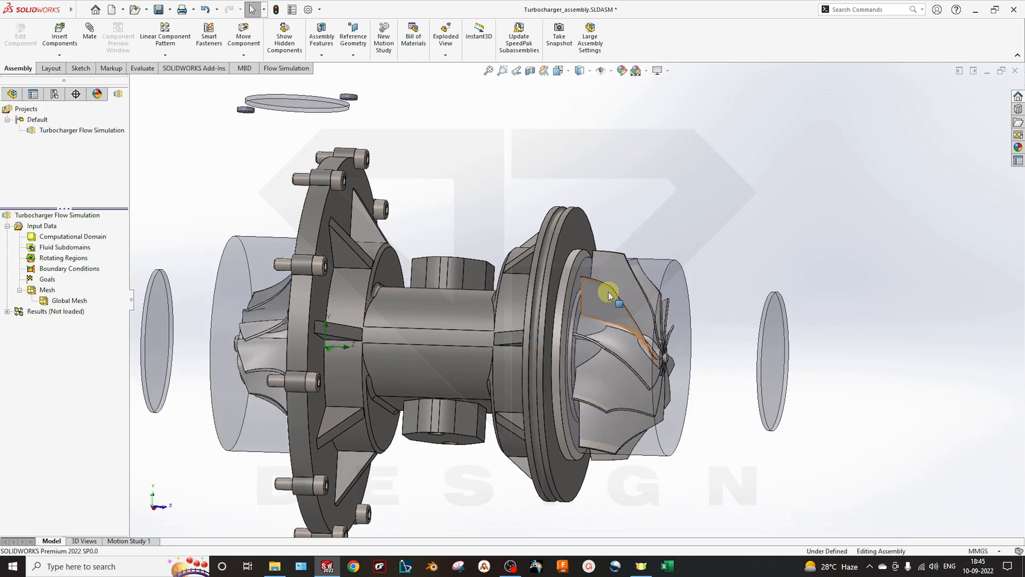
Open the rotating region part in its own window, inspect the sketch of its revolve, and close the part
middle_click_drag(613, 298, 633, 316)
middle_click_drag(694, 298, 663, 265)
left_click(663, 265)
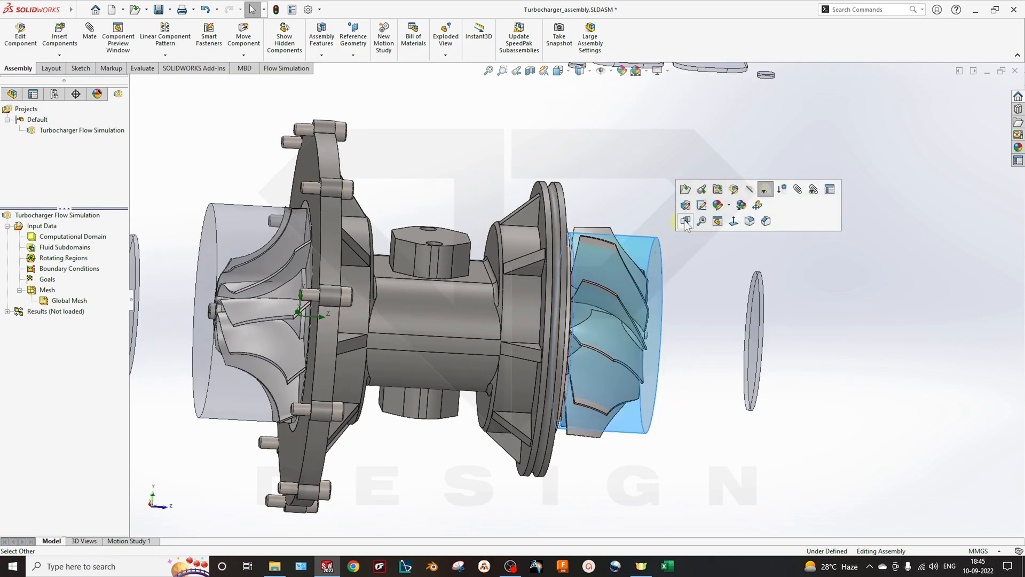
left_click(685, 221)
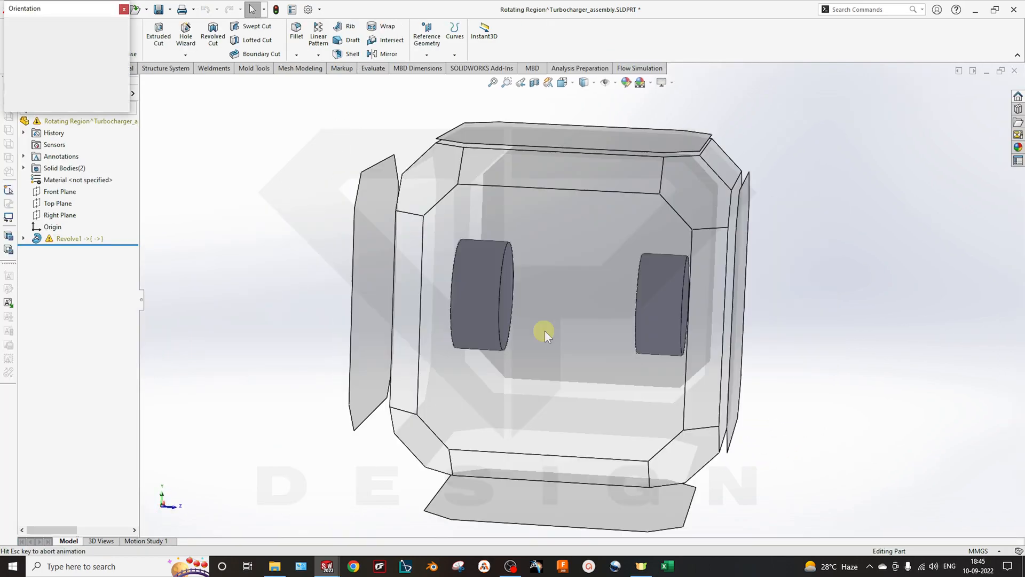
left_click(446, 350)
right_click(738, 267)
left_click(764, 254)
left_click(983, 103)
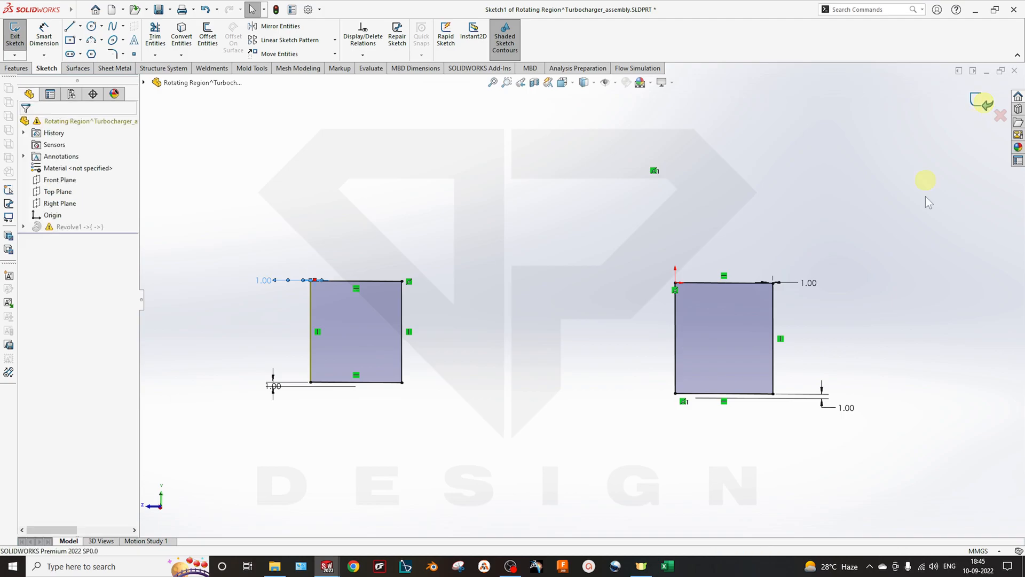
left_click(1015, 70)
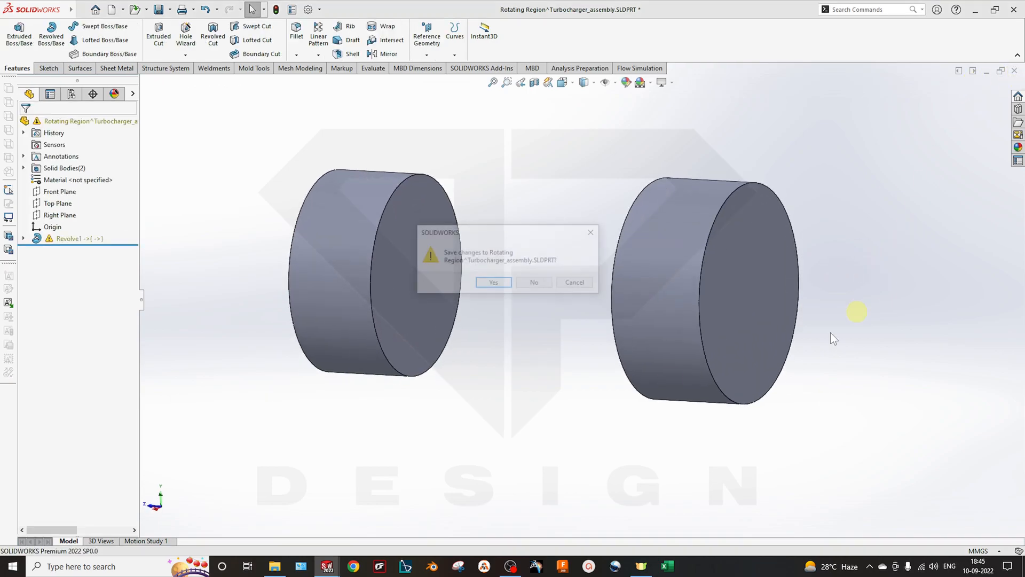
left_click(521, 287)
left_click(469, 309)
Find the Rotating Region component in the assembly's feature tree and edit it in the context of the assembly
middle_click_drag(589, 368, 529, 363)
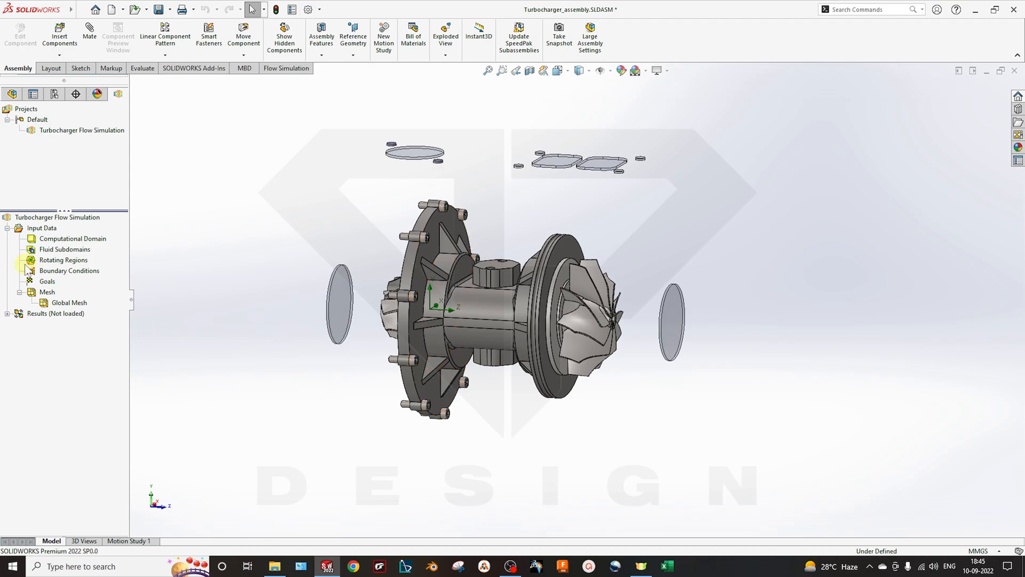
left_click(12, 94)
scroll(509, 391, "up", 3)
scroll(580, 323, "up", 1)
scroll(572, 317, "down", 4)
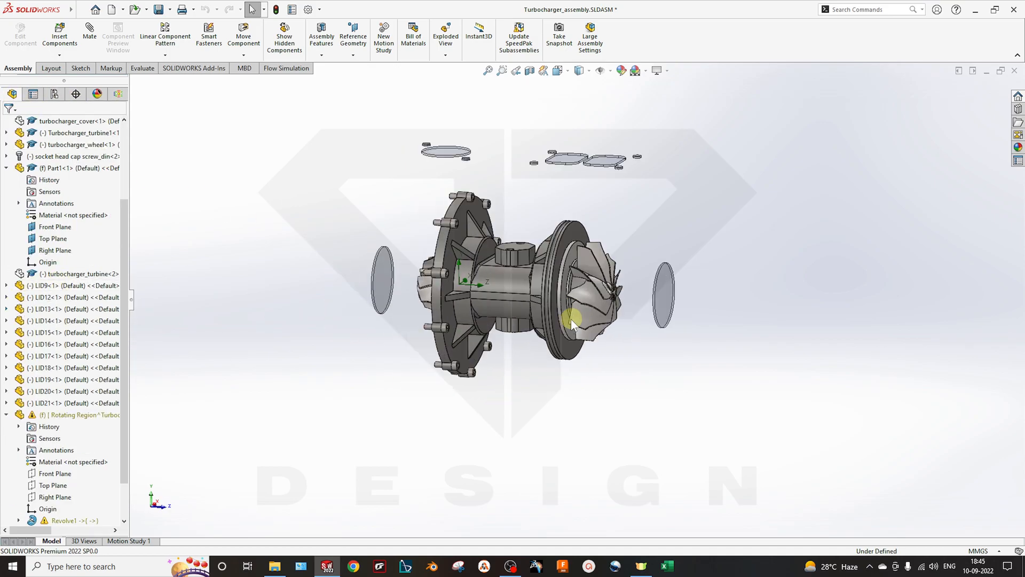
scroll(462, 317, "down", 3)
middle_click_drag(480, 315, 335, 355)
scroll(311, 357, "up", 1)
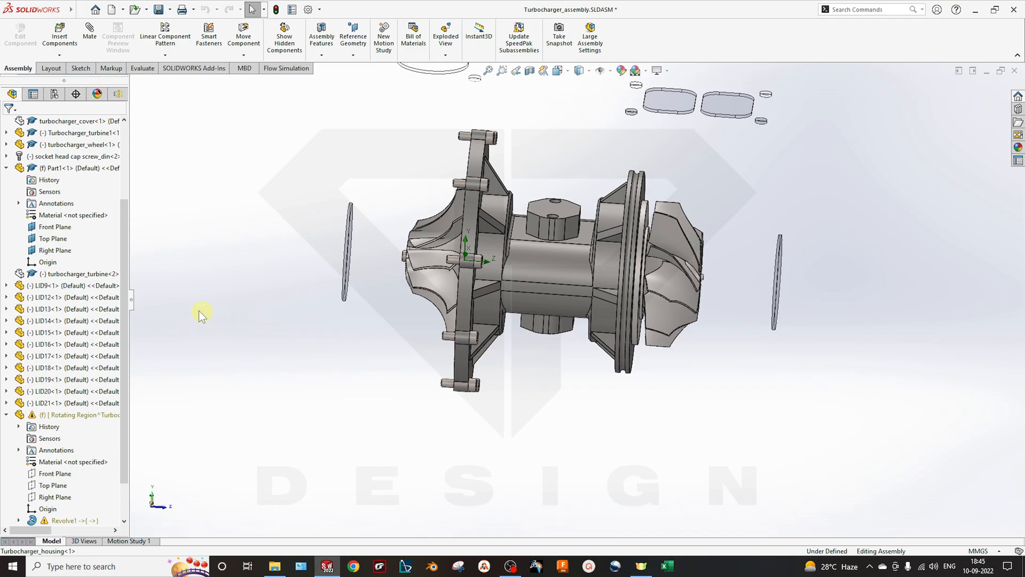
scroll(55, 286, "up", 2)
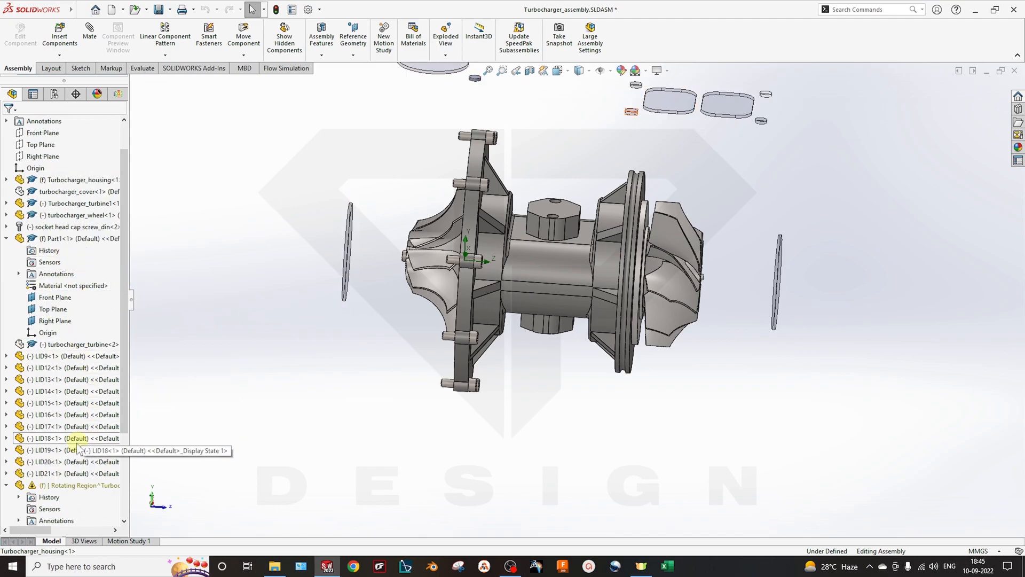
right_click(71, 489)
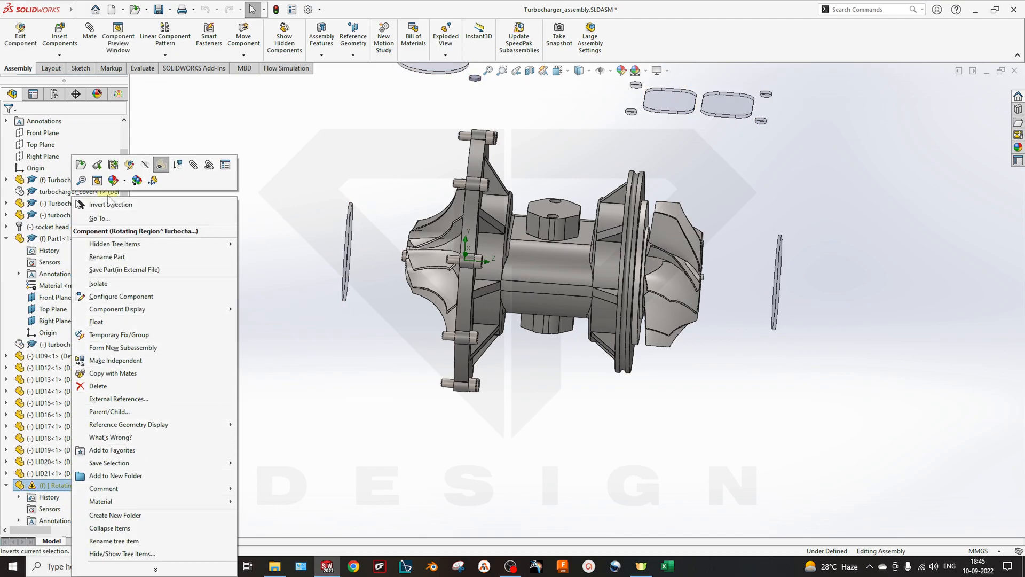
left_click(97, 165)
Open Sketch1 under the Revolve1 feature of the rotating region for editing
scroll(383, 349, "down", 1)
middle_click_drag(523, 365, 559, 328)
scroll(558, 327, "down", 7)
scroll(64, 470, "down", 3)
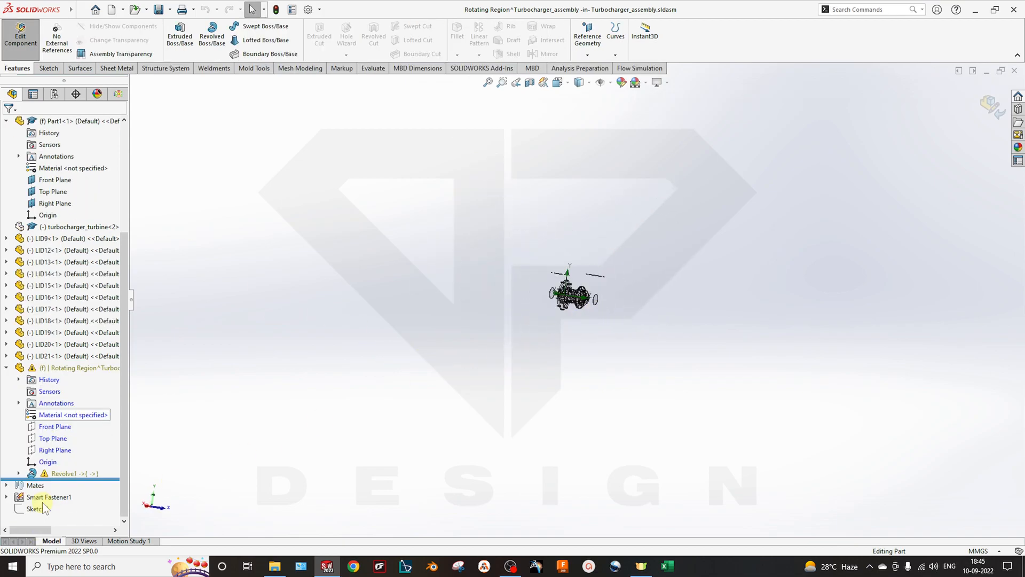
right_click(60, 473)
left_click(18, 473)
right_click(61, 485)
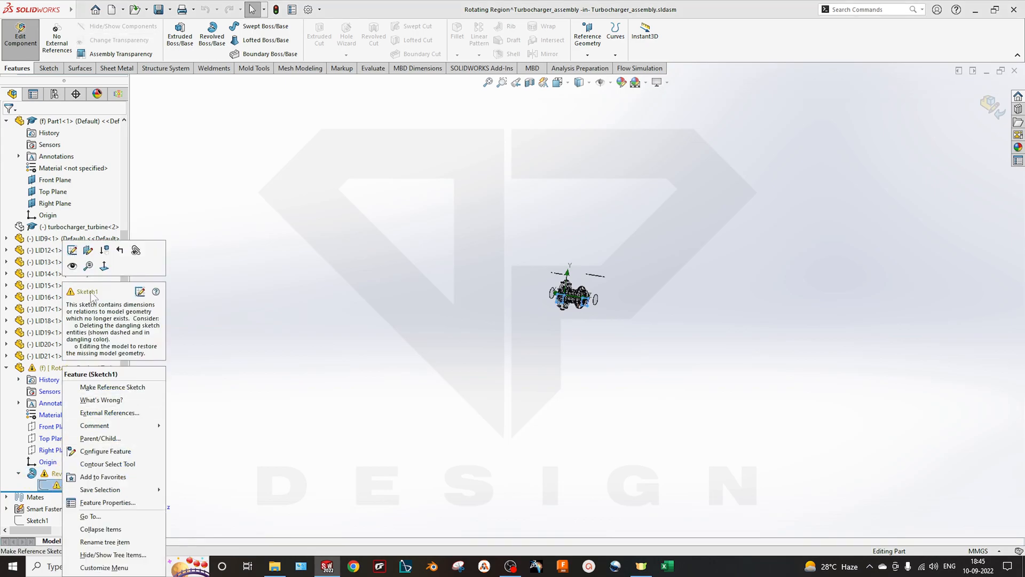
left_click(72, 250)
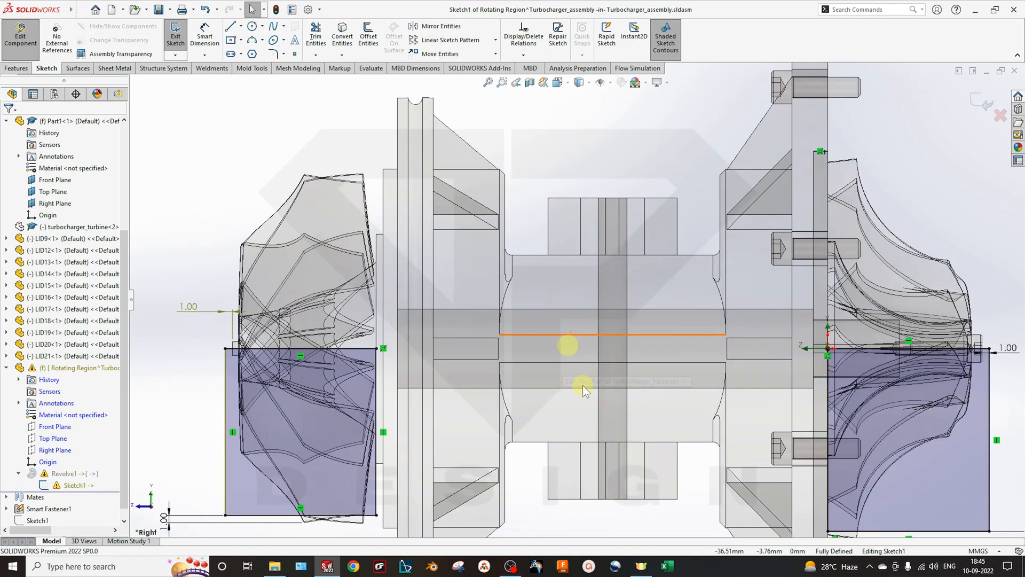
Delete the 1.00 vertical dimension of the turbine-side rectangle and pull its lower edge down beyond the blade tips
scroll(576, 390, "up", 2)
scroll(366, 441, "down", 4)
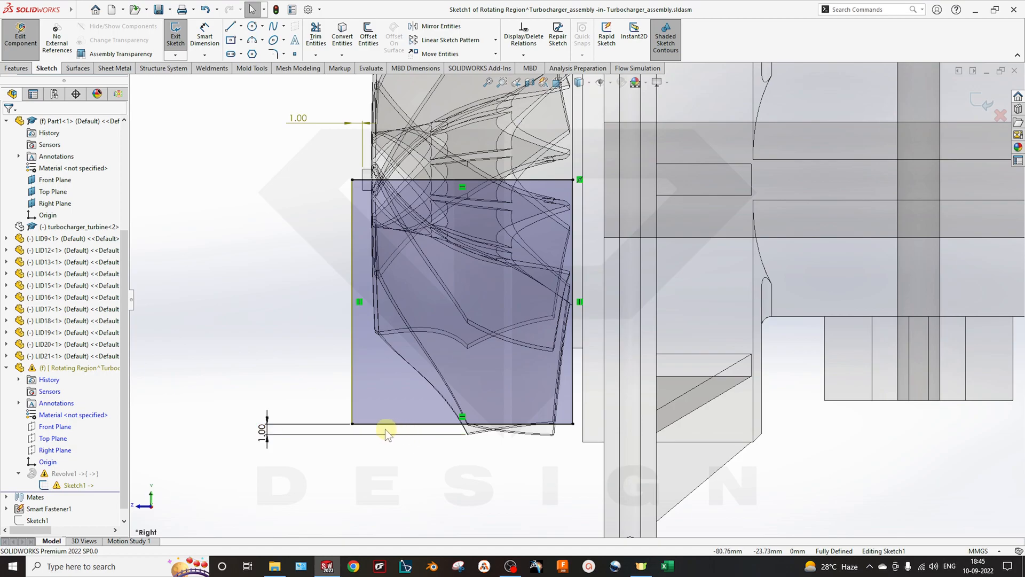
left_click(268, 439)
key("Delete")
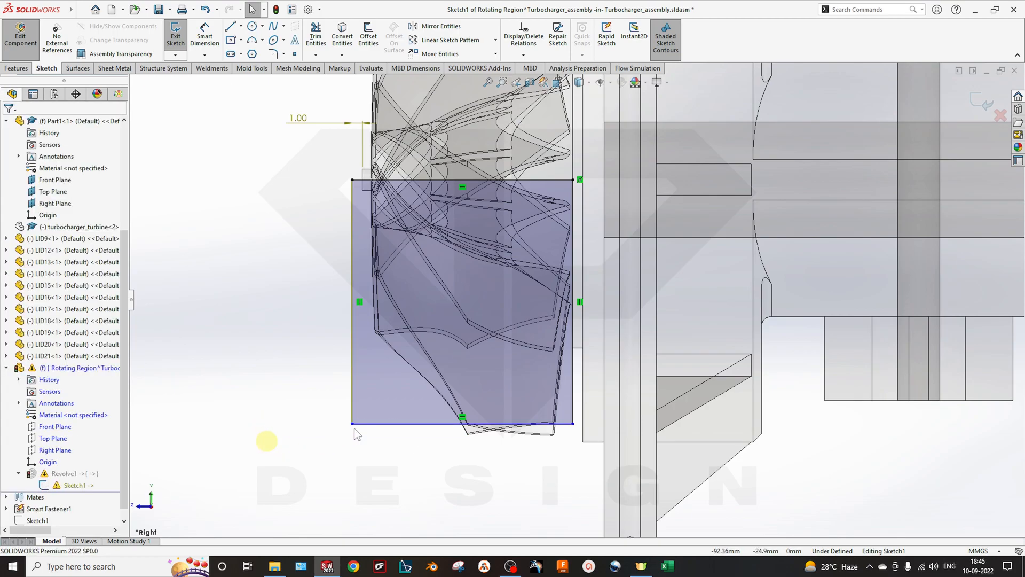
mouse_move(355, 424)
left_mouse_down()
mouse_move(366, 451)
mouse_move(377, 447)
left_mouse_up()
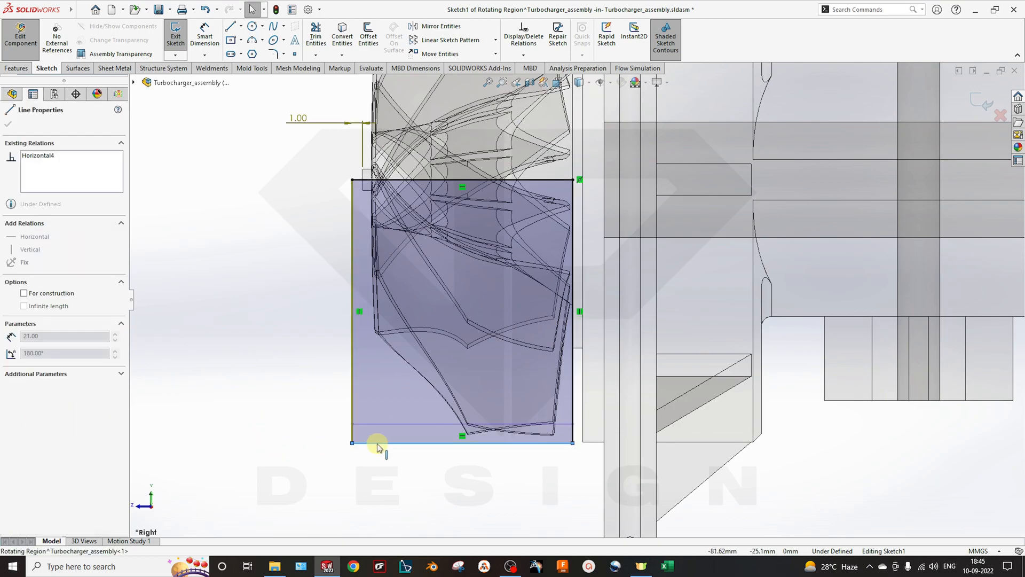
Delete the distance relation that fixes the outer vertical edge of the turbine-side rectangle
left_click(342, 248)
left_click(351, 256)
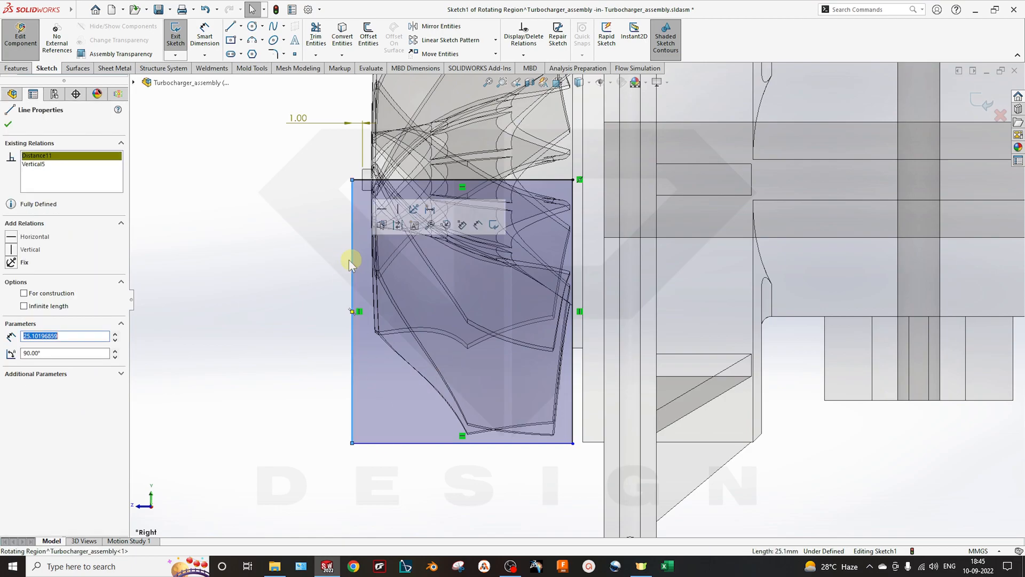
left_click(45, 156)
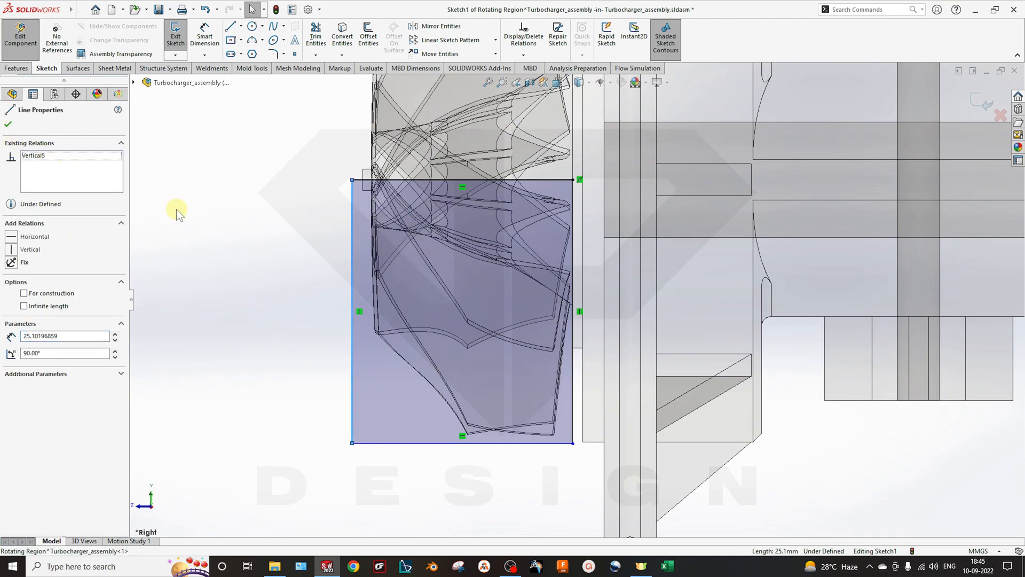
left_click(267, 232)
Exit the sketch without resetting the computational domain or mesh settings, and return from the part to the assembly
left_click(991, 117)
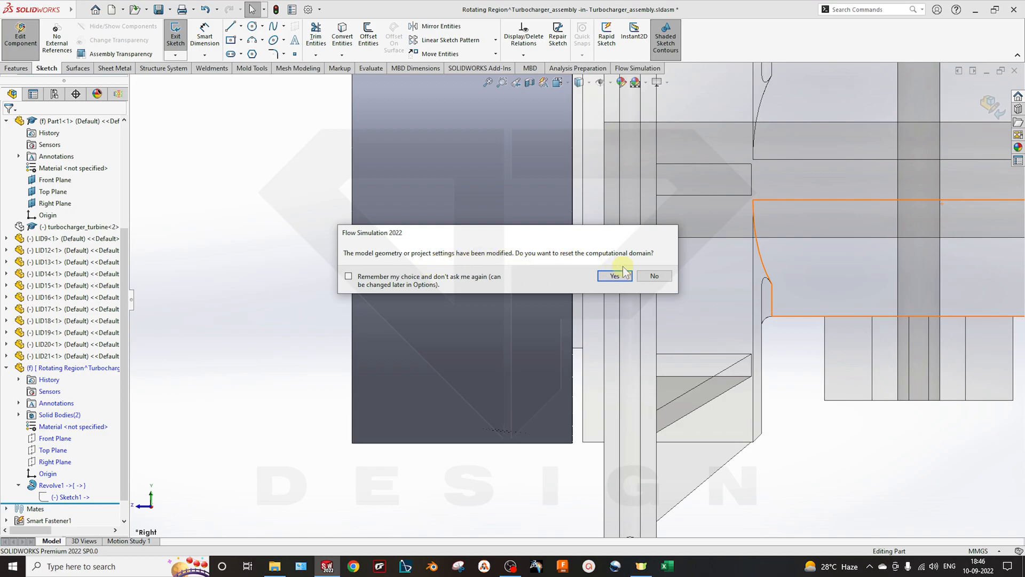
left_click(655, 276)
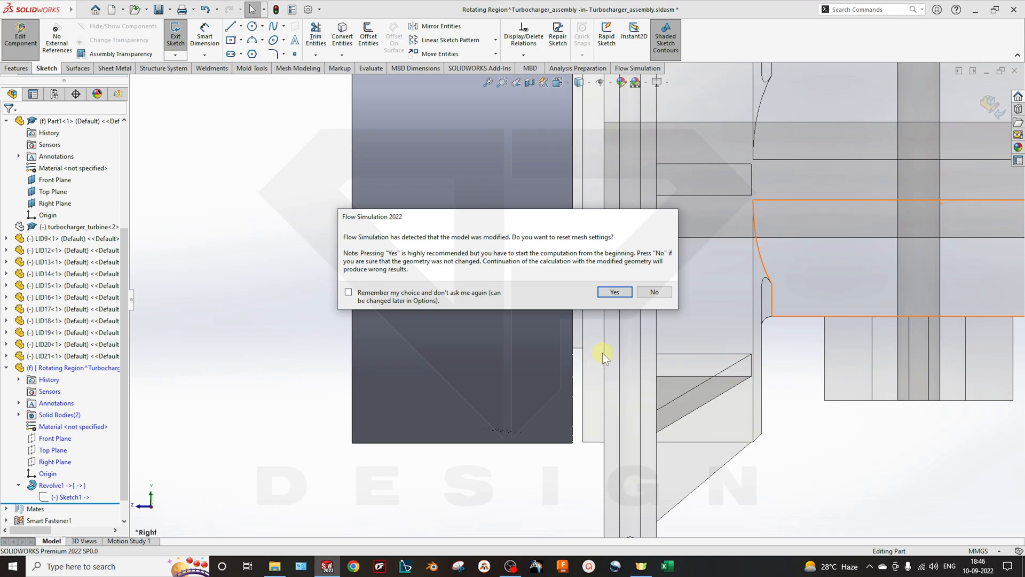
left_click(658, 295)
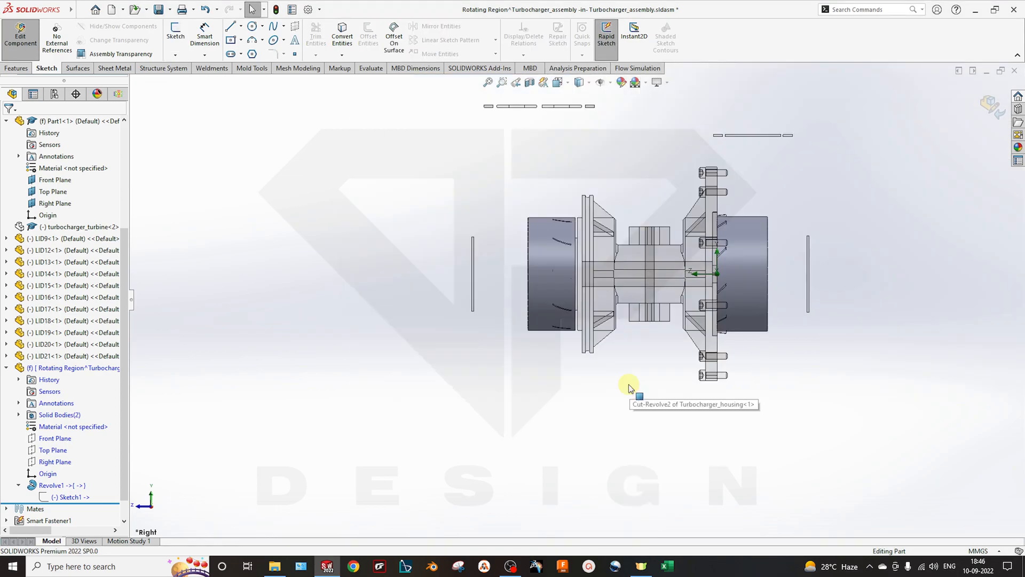
middle_click_drag(717, 440, 861, 293)
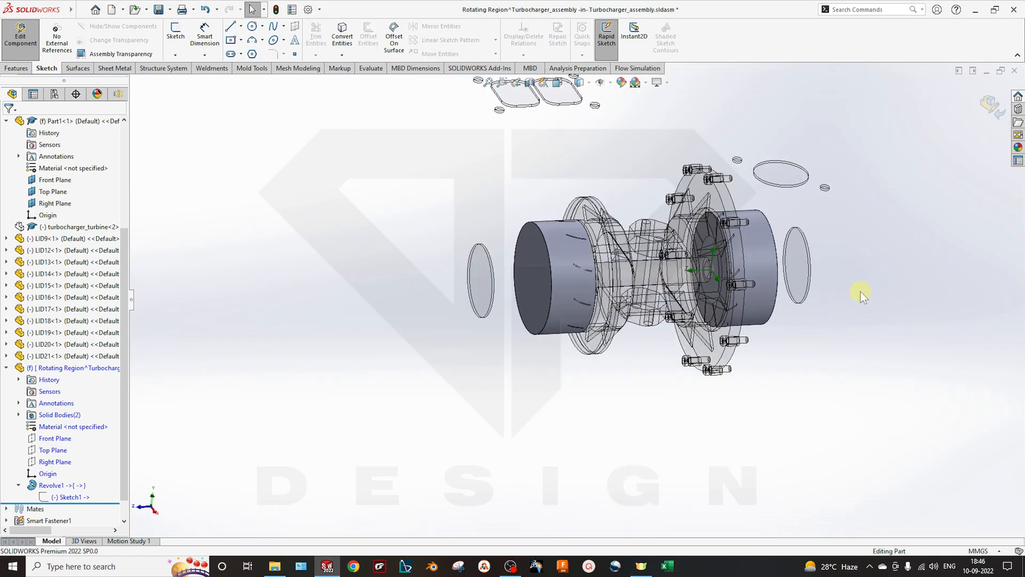
left_click(992, 104)
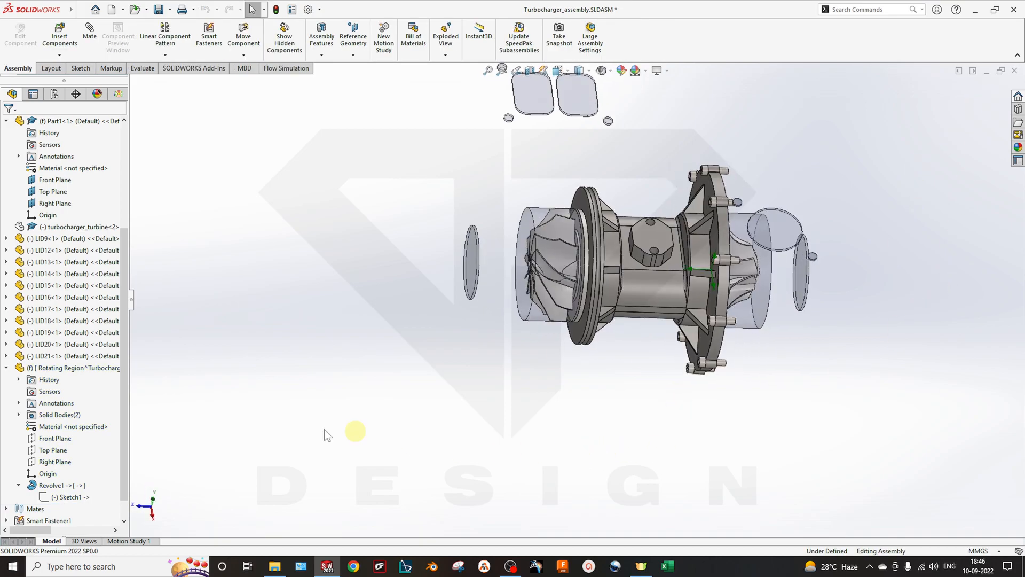
scroll(66, 459, "up", 5)
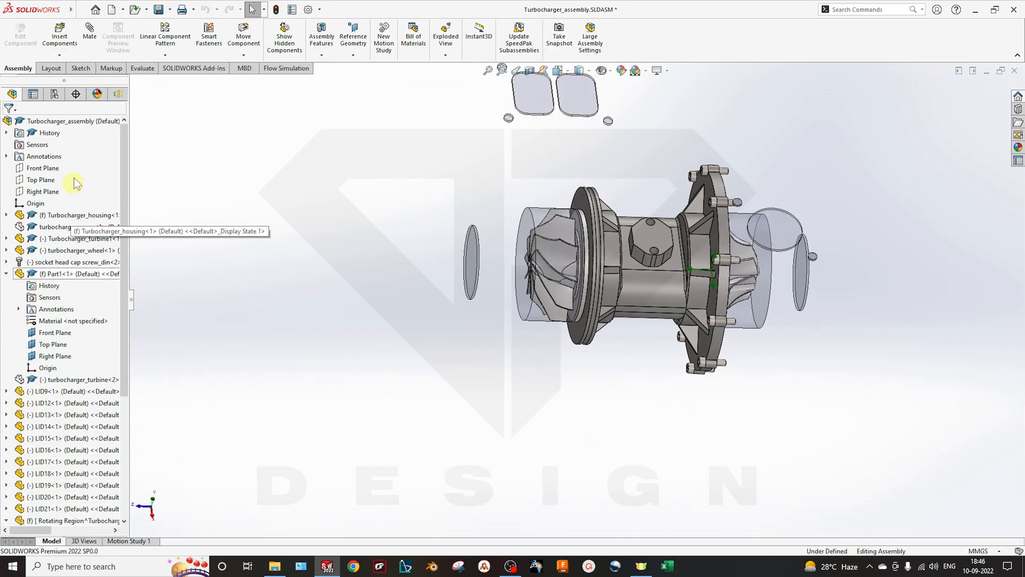
middle_click_drag(712, 213, 588, 286)
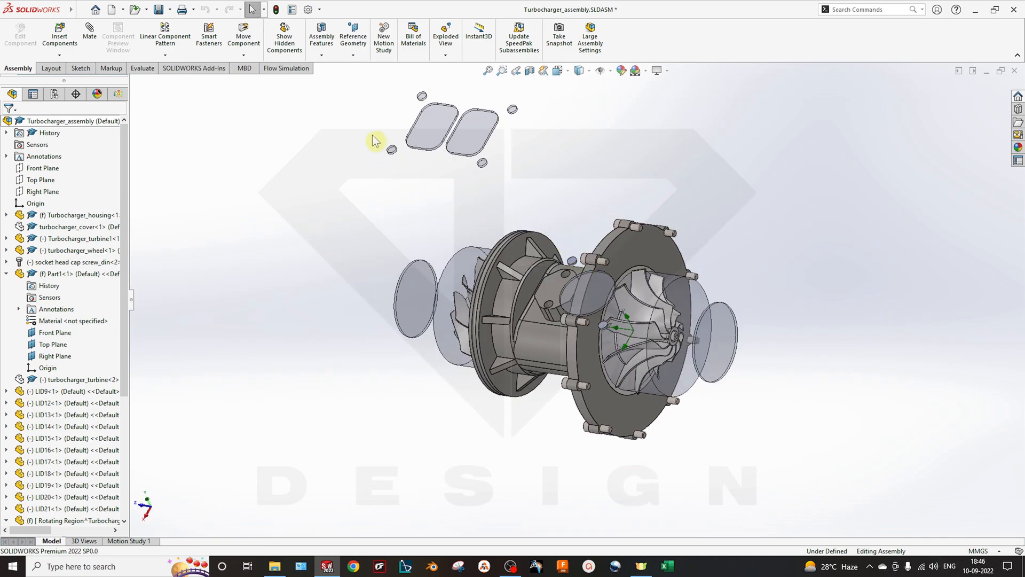
Insert a rotating region in the Turbocharger Flow Simulation project using the Rotating Region component, with an angular velocity of 50 rad/s
left_click(289, 69)
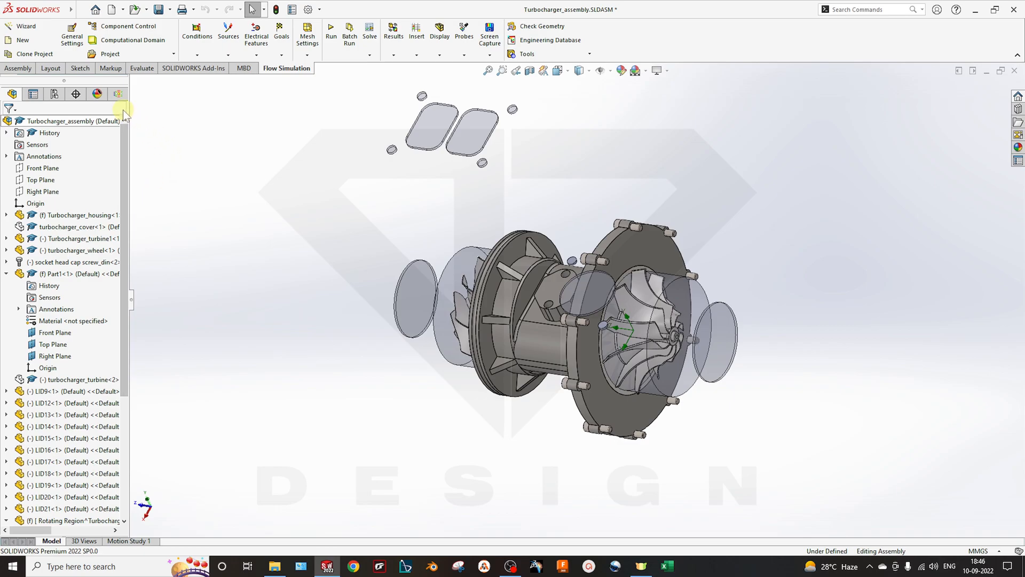
left_click(118, 95)
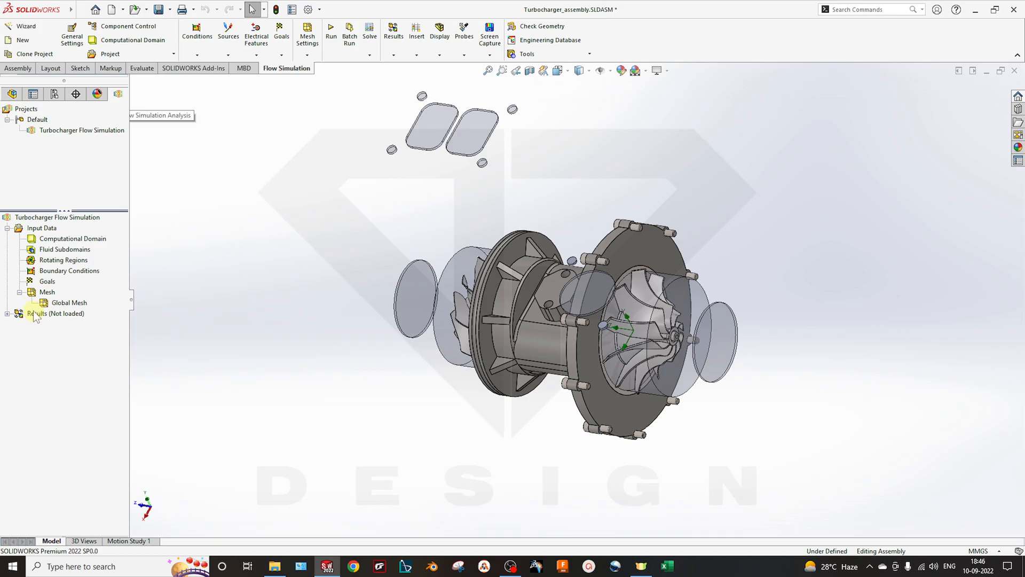
right_click(60, 273)
right_click(48, 261)
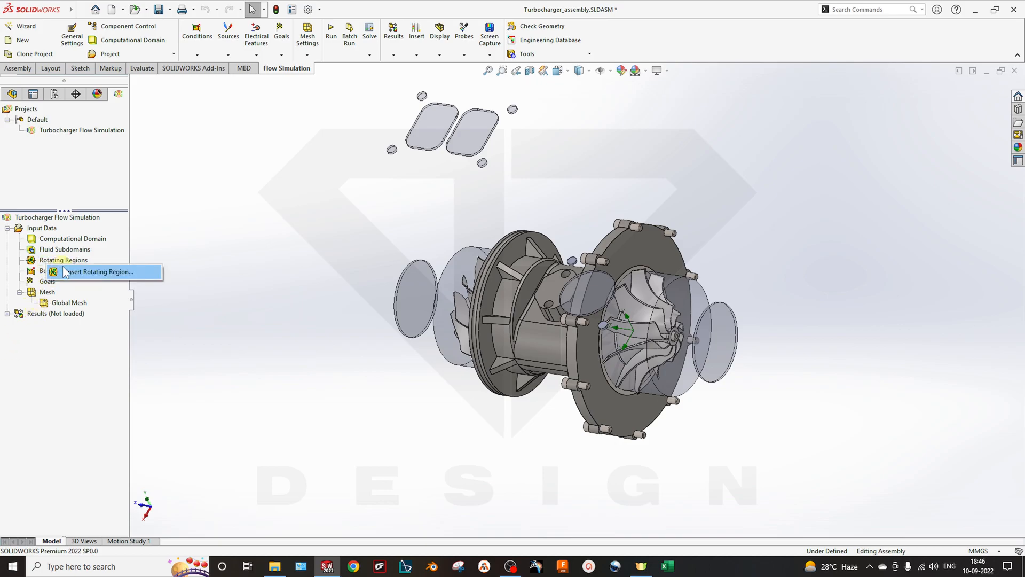
left_click(68, 271)
mouse_move(636, 340)
middle_mouse_down()
mouse_move(654, 365)
mouse_move(631, 350)
middle_mouse_up()
scroll(748, 316, "down", 1)
left_click(614, 326)
left_click(52, 220)
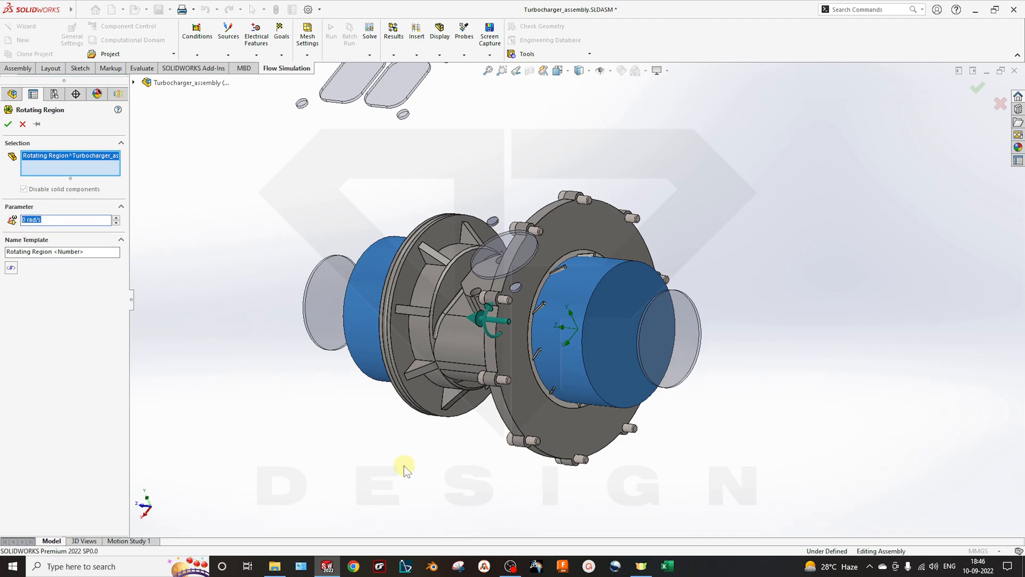
middle_click_drag(296, 438, 119, 271)
type("50")
key("Return")
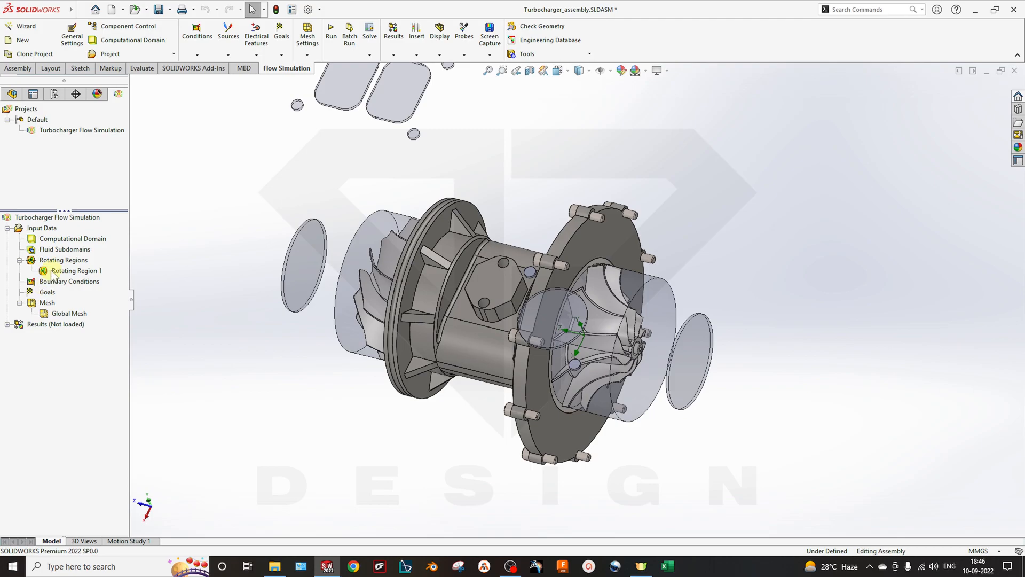
Set the angular velocity of Rotating Region 1 to -100000 rpm
right_click(52, 271)
left_click(80, 276)
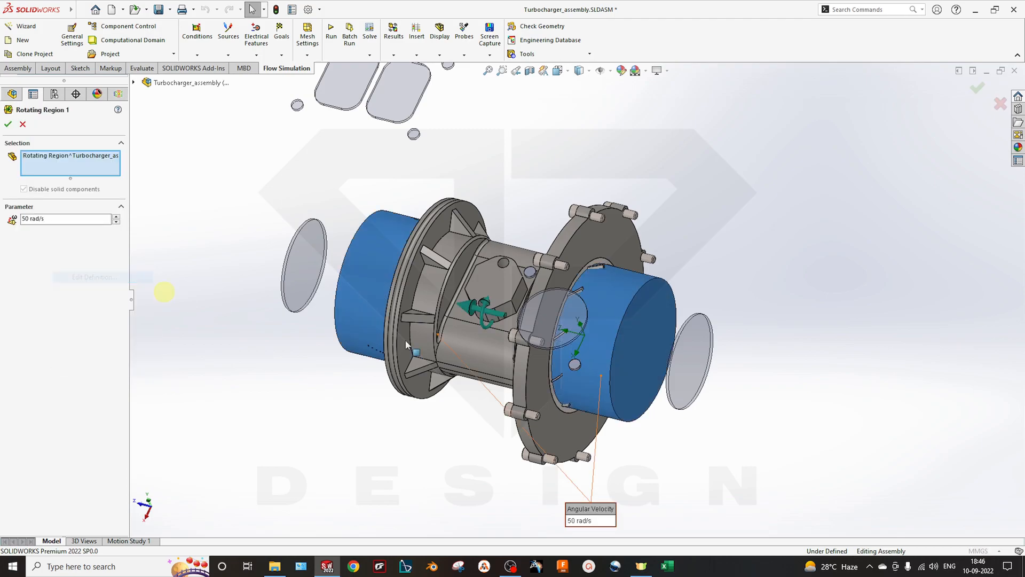
middle_click_drag(465, 406, 495, 325)
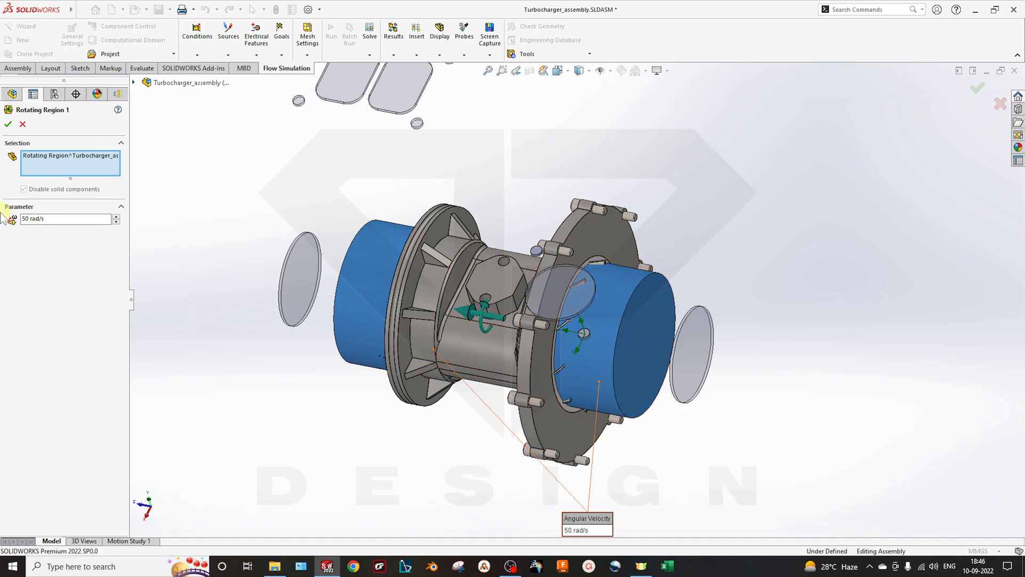
double_click(74, 220)
type("-100000rpm")
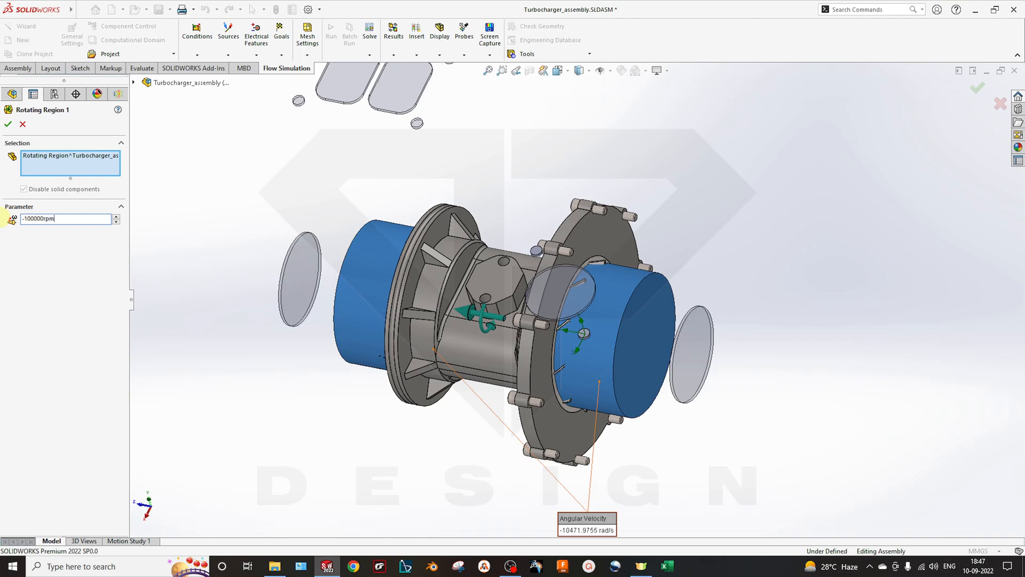
key("Return")
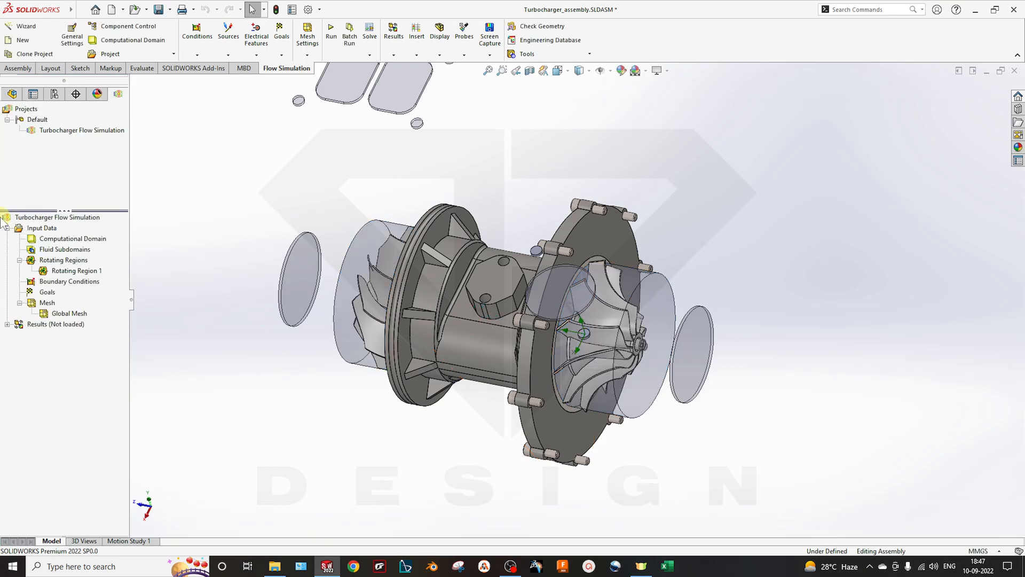
Check the rotation direction against the wheels and set the angular velocity of Rotating Region 1 to 100000 rad/s
right_click(75, 271)
left_click(92, 275)
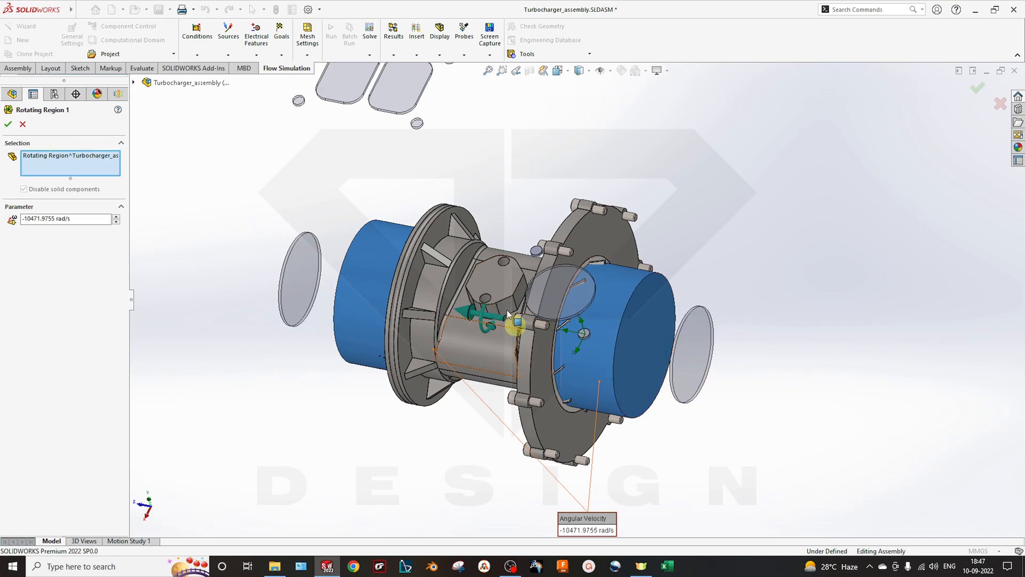
scroll(464, 417, "up", 5)
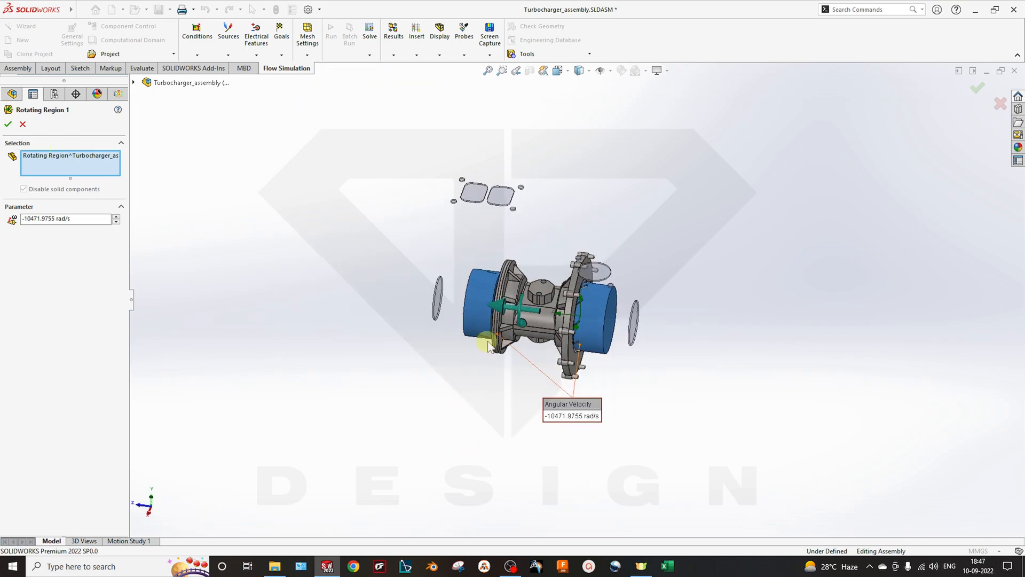
scroll(487, 347, "down", 6)
middle_click_drag(539, 294, 668, 300)
scroll(538, 299, "up", 2)
left_click_drag(81, 218, 1, 202)
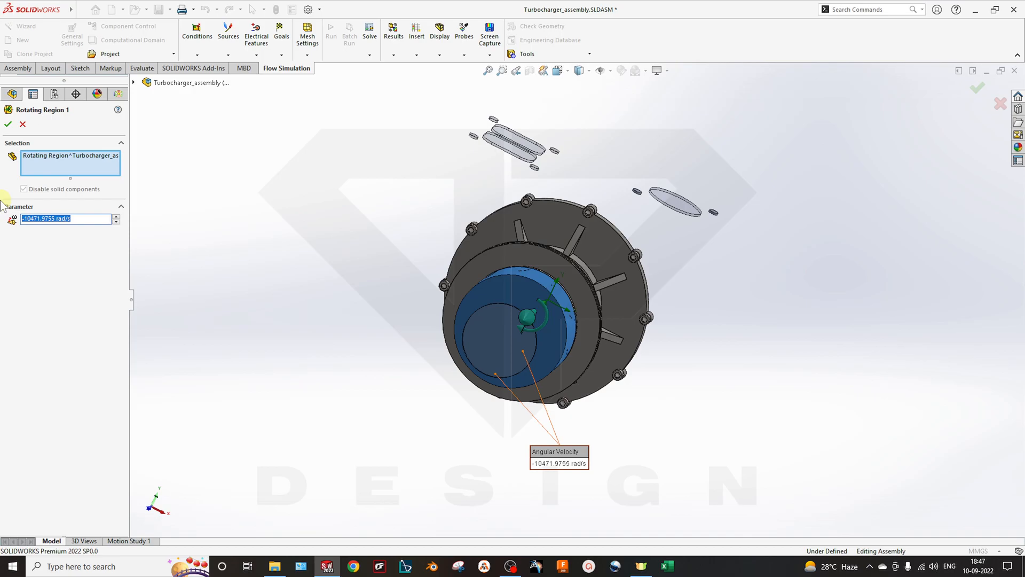
type("100000")
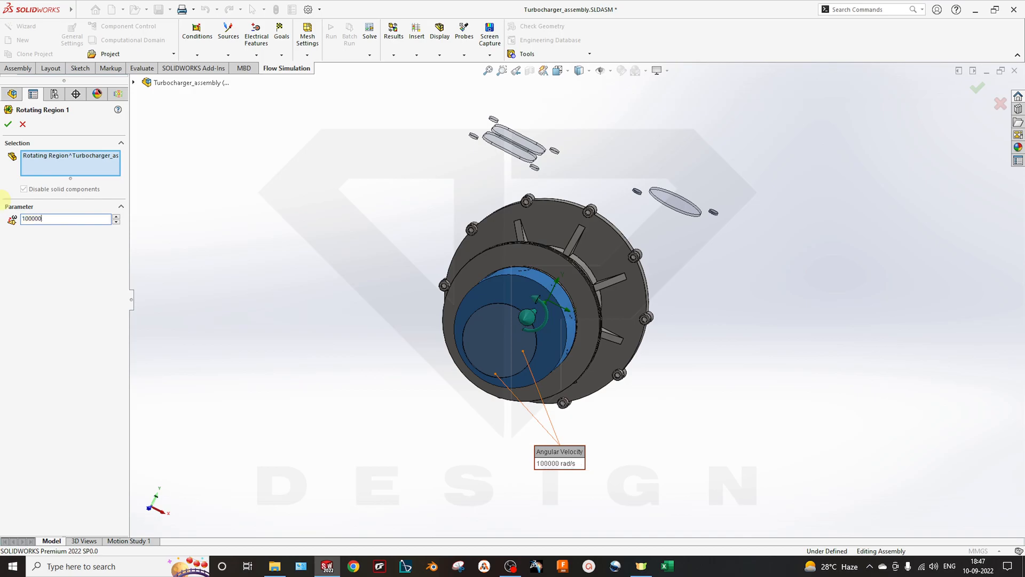
key("Return")
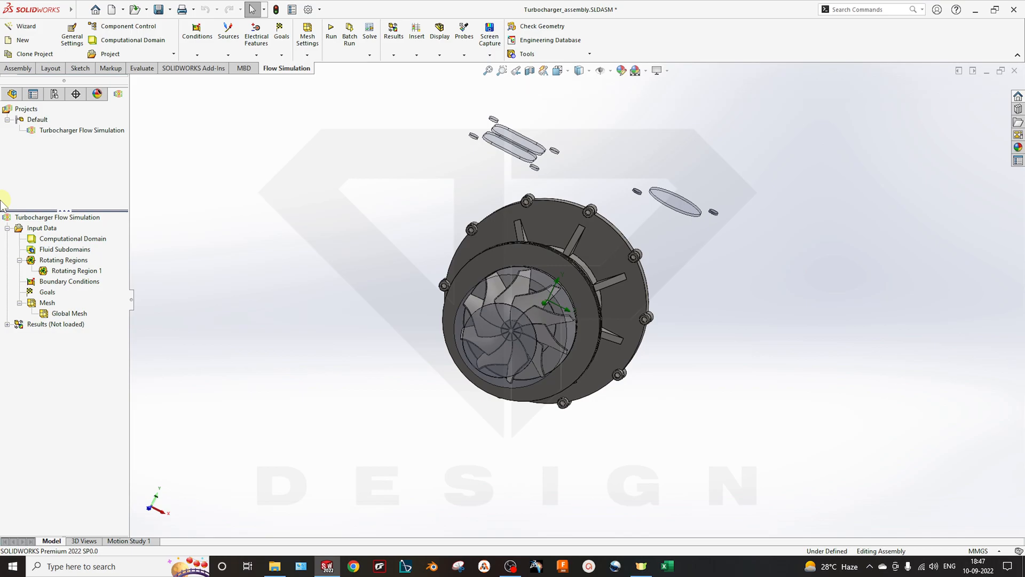
Reopen the definition of Rotating Region 1, examine the rotation arrow around the turbine-side wheel, and close the definition
right_click(60, 272)
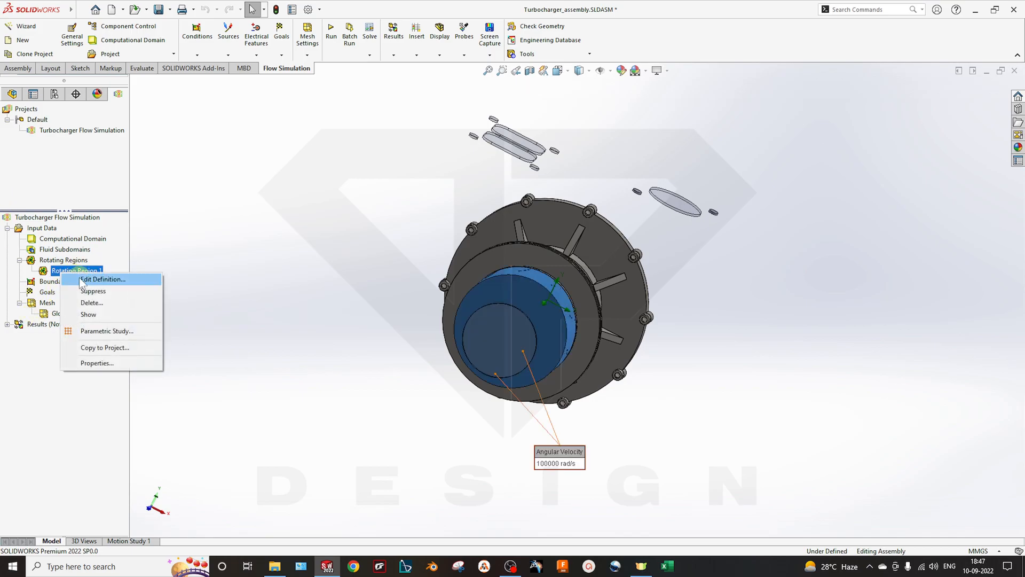
left_click(101, 279)
middle_click_drag(329, 354, 418, 176)
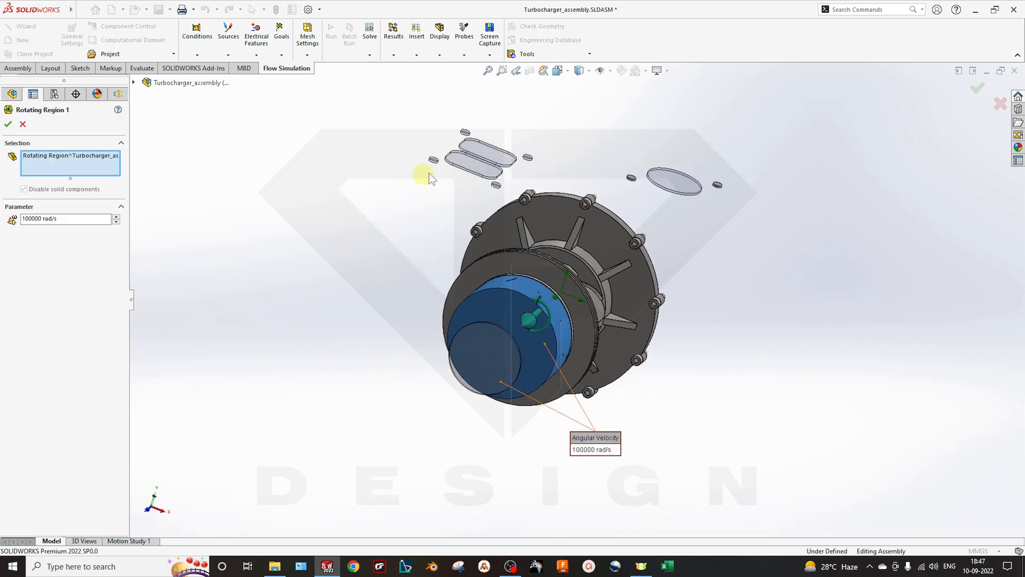
middle_click_drag(517, 194, 458, 156)
scroll(465, 198, "down", 6)
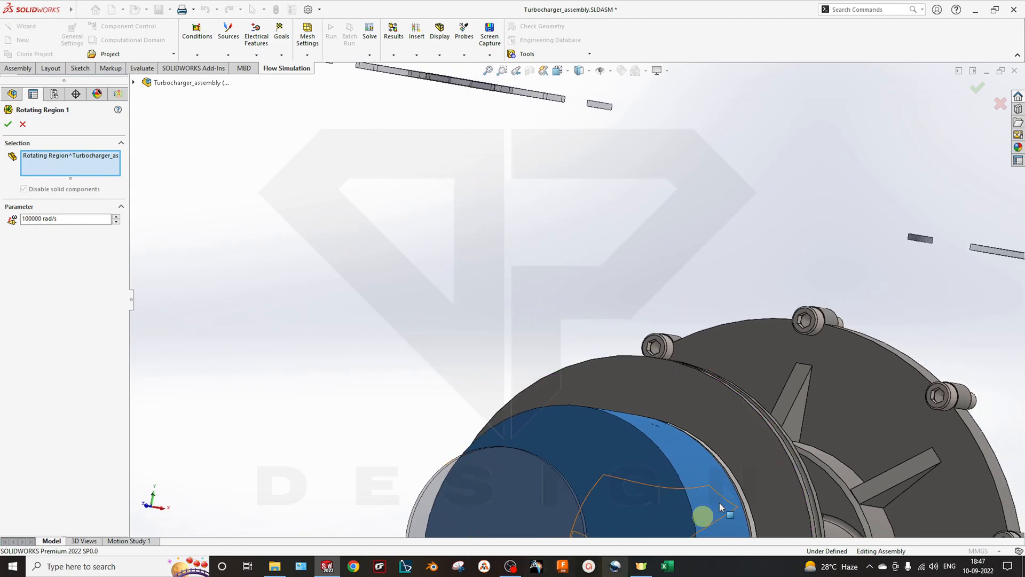
scroll(566, 299, "up", 5)
middle_click_drag(561, 399, 578, 410)
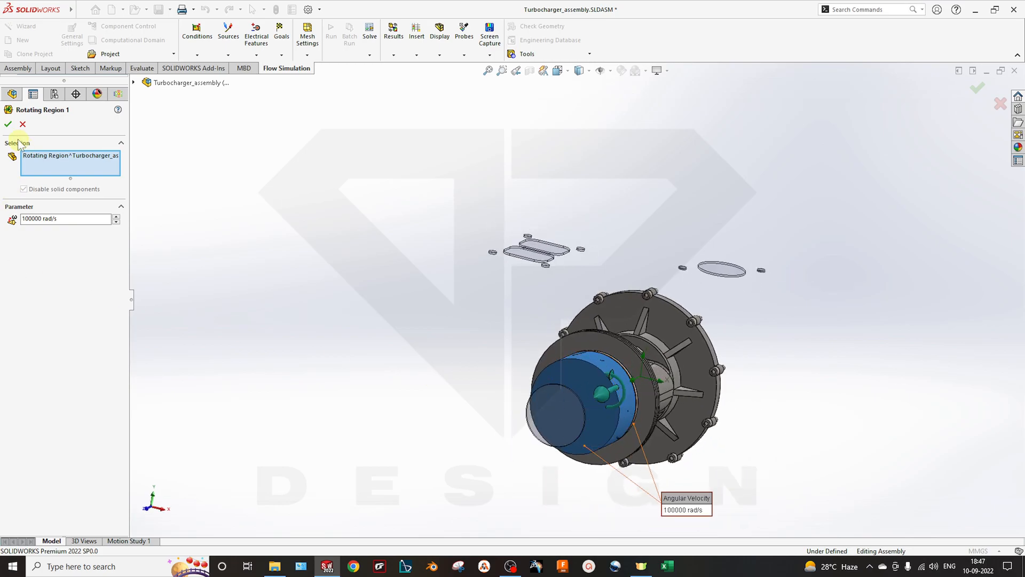
left_click(8, 124)
middle_click_drag(646, 359, 598, 325)
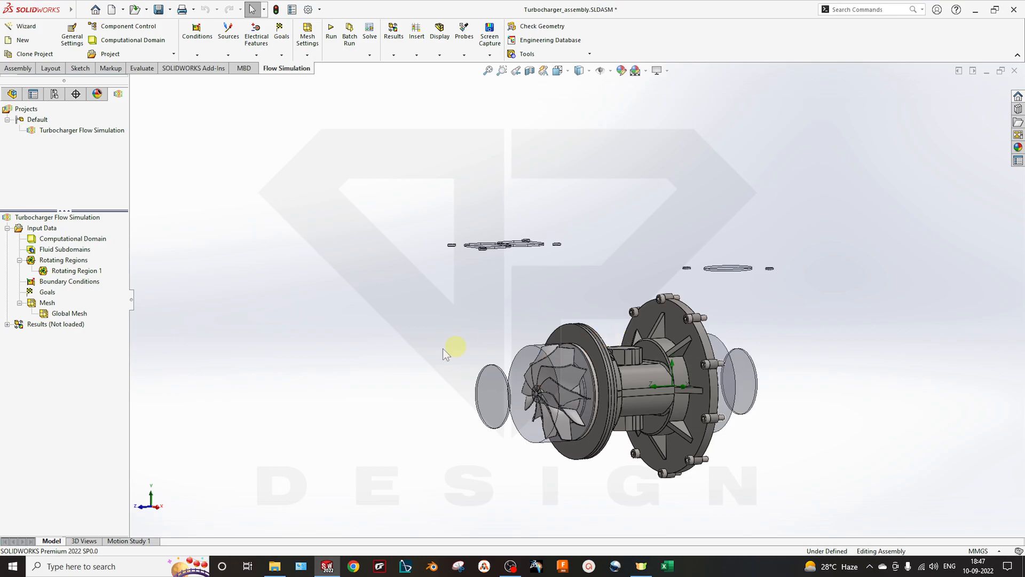
Start an inlet mass flow boundary condition on the inner faces of the two neighbouring rounded rectangular lids, LID1 and LID2
right_click(109, 283)
left_click(109, 289)
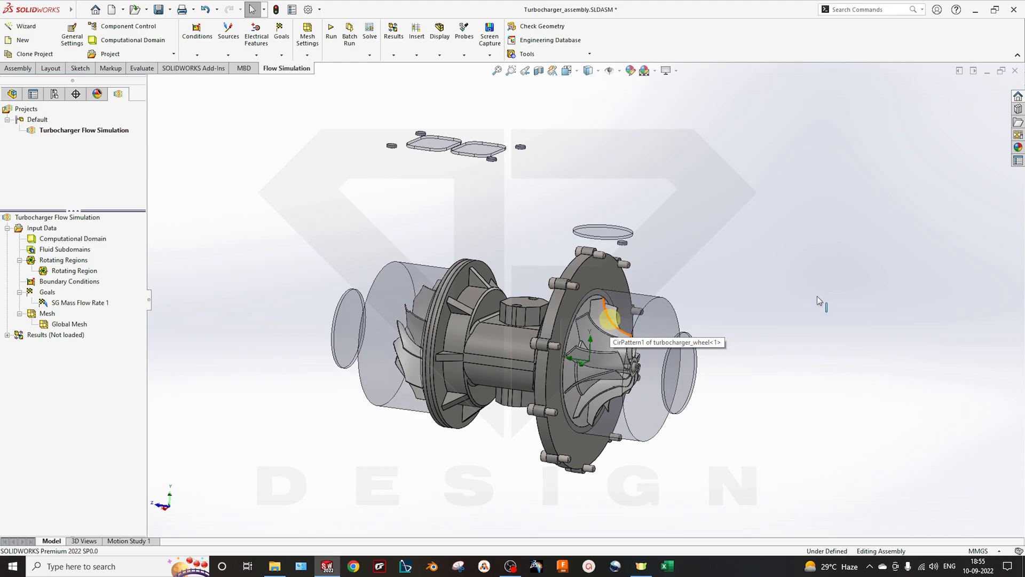
left_click(636, 252)
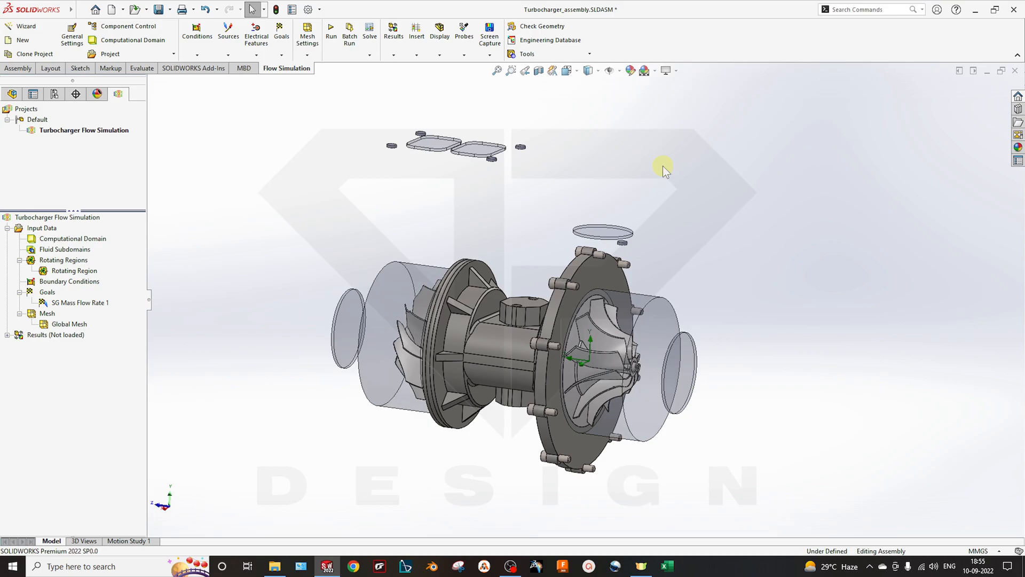
right_click(80, 283)
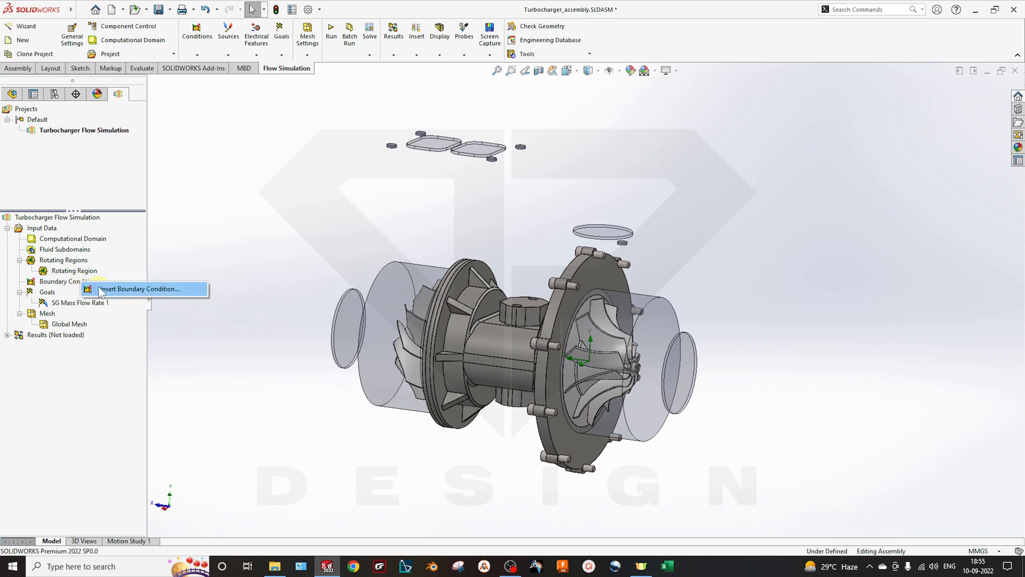
left_click(100, 289)
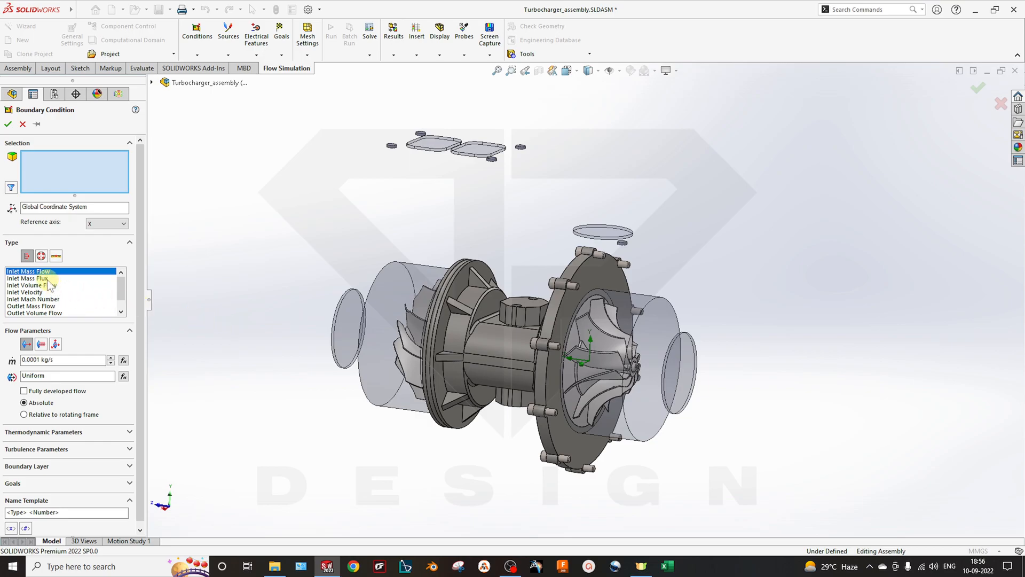
middle_click_drag(307, 460, 339, 128)
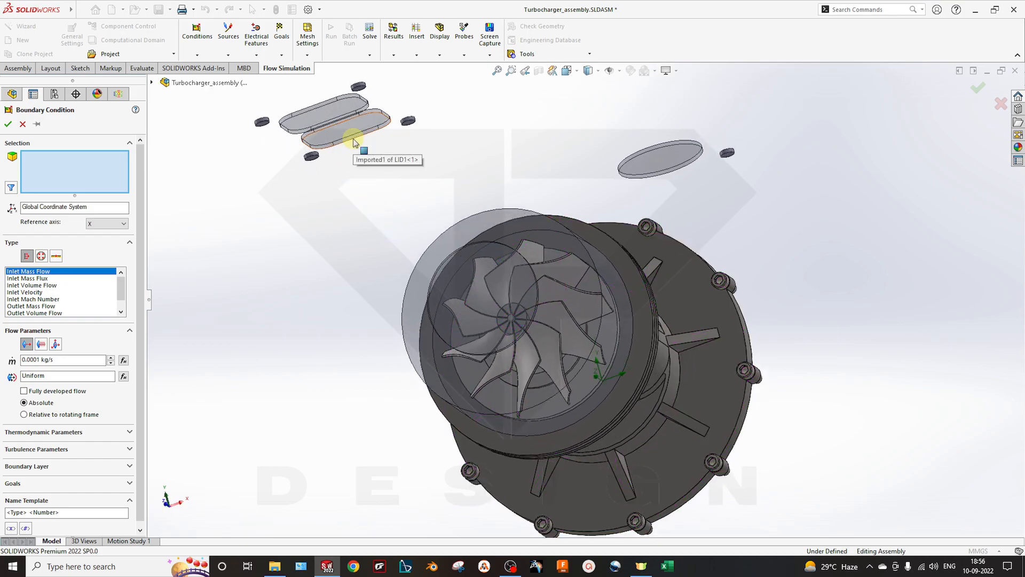
left_click(354, 142)
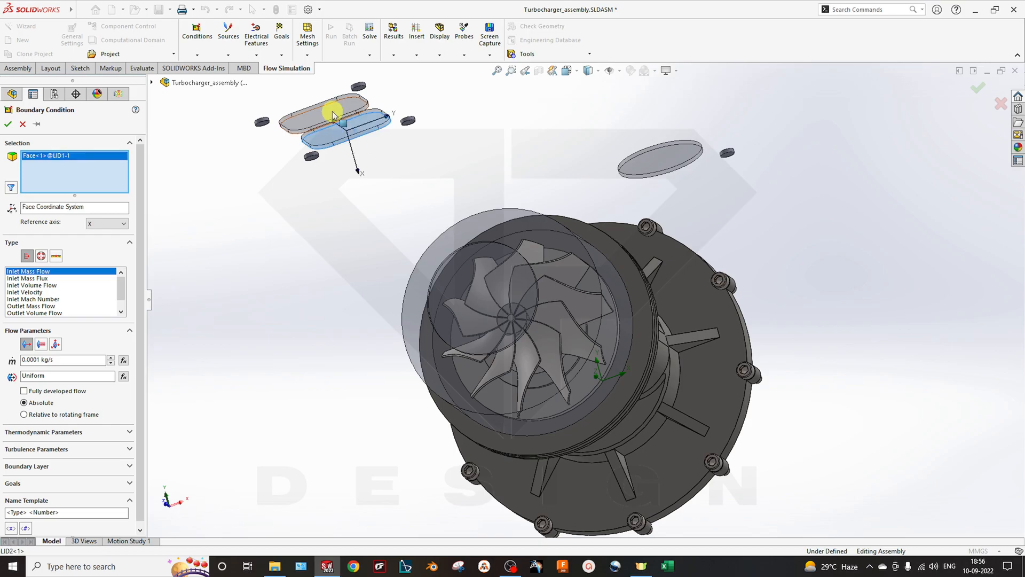
left_click(331, 109)
middle_click_drag(389, 229, 372, 237)
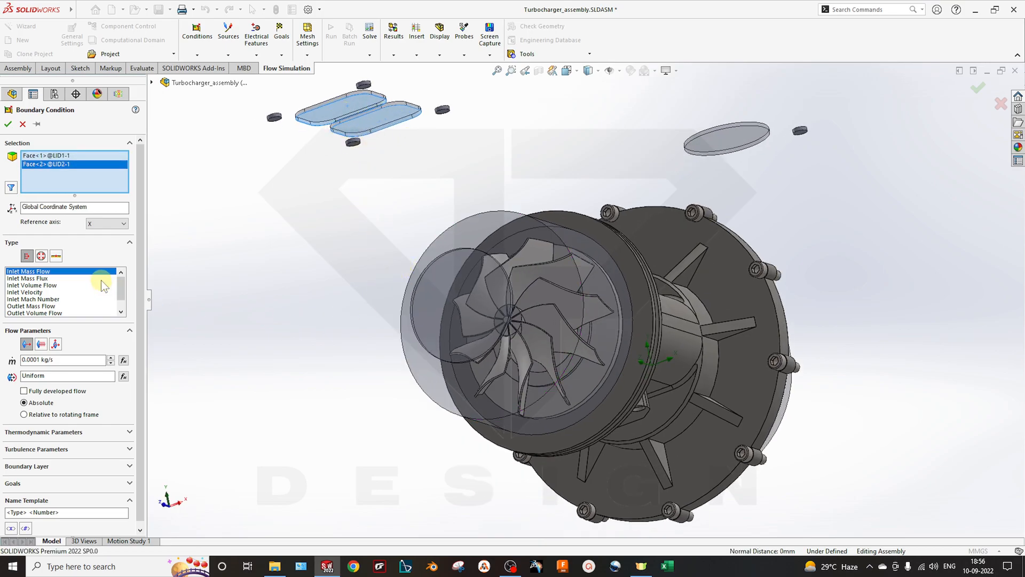
Set the mass flow rate for the two rectangular inlet lids to 1 kg/s and create the boundary condition
double_click(80, 359)
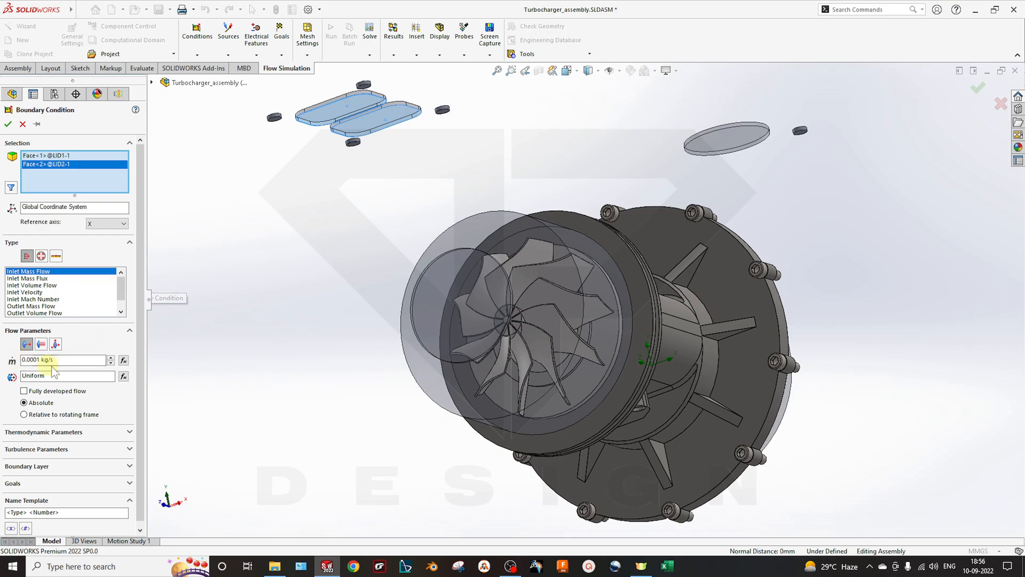
type("1")
key("Return")
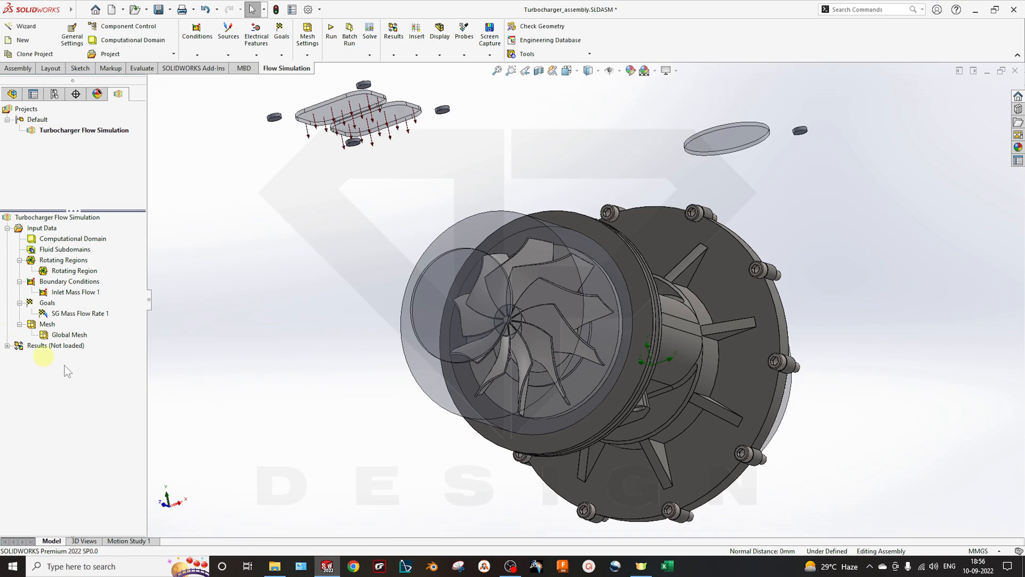
Add an environment pressure boundary condition on the inner face of round lid LID11, beside the wheel next to the rectangular inlets
middle_click_drag(397, 303, 315, 352)
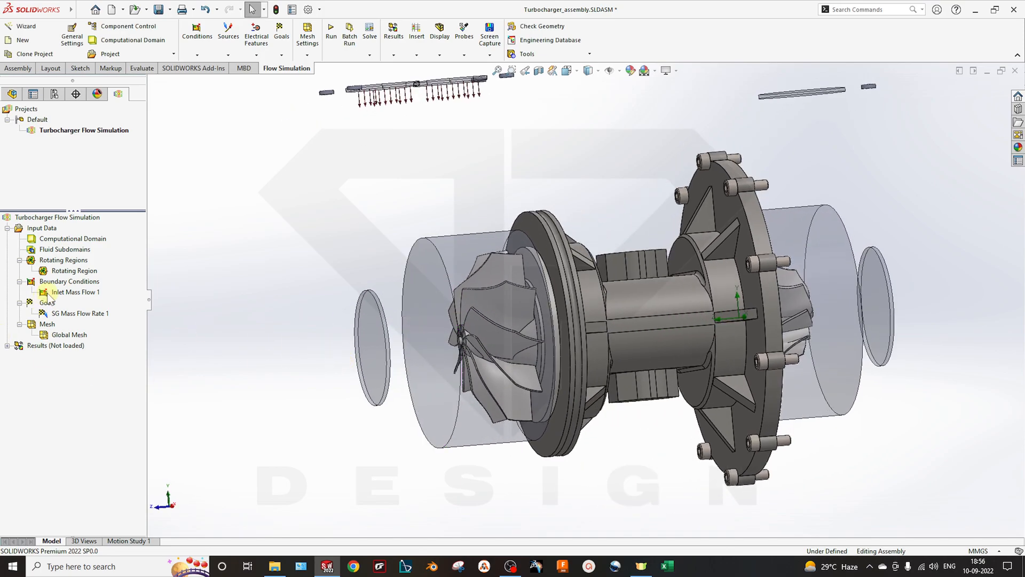
right_click(61, 282)
left_click(82, 290)
middle_click_drag(277, 320, 353, 347)
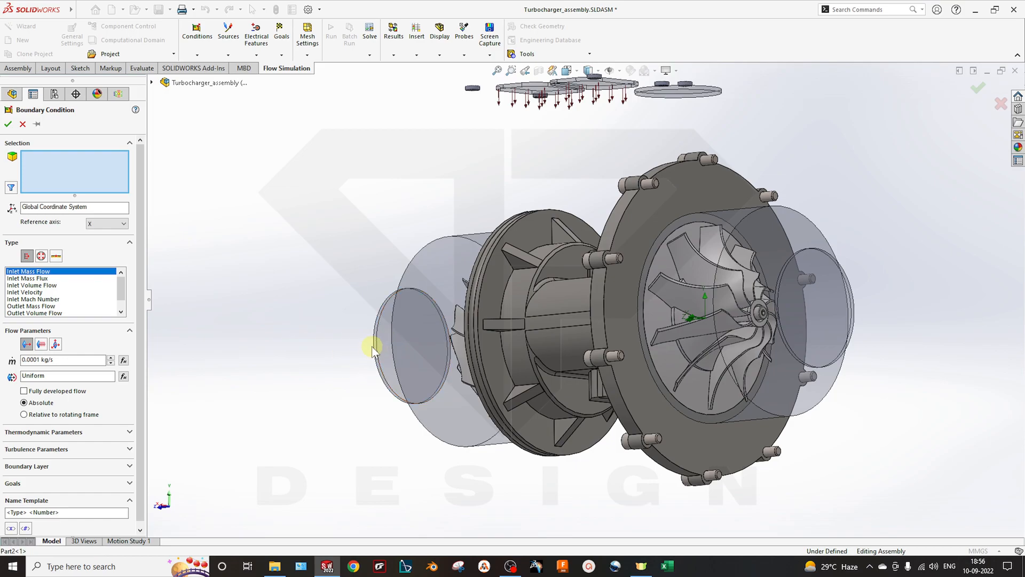
left_click(378, 345)
middle_click_drag(347, 382, 179, 348)
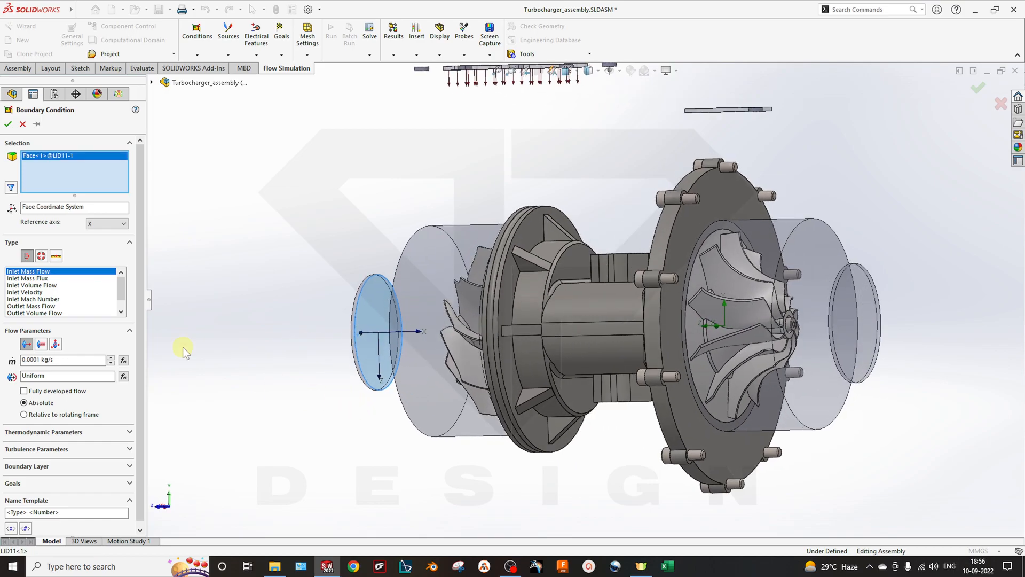
left_click(41, 256)
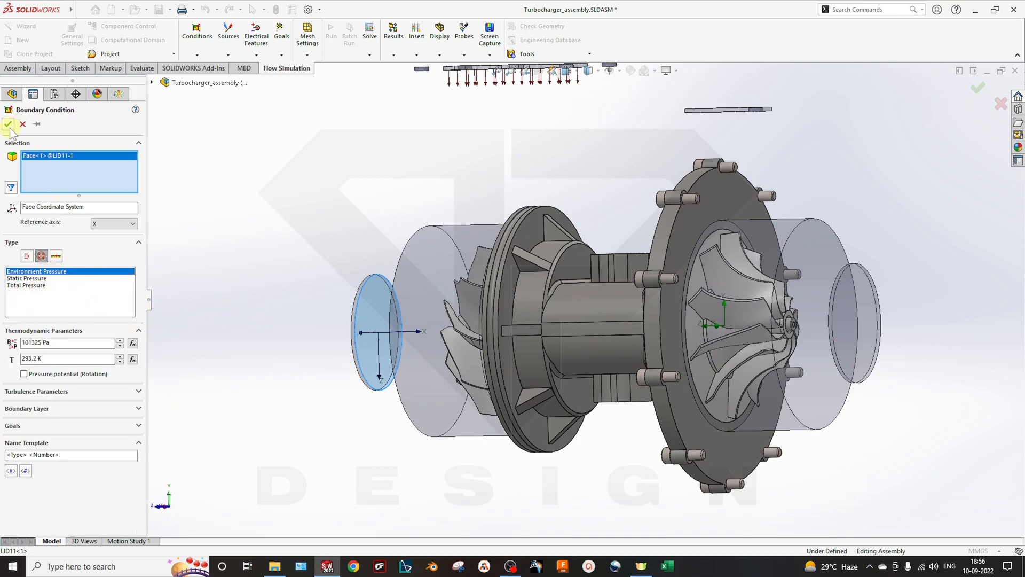
left_click(37, 278)
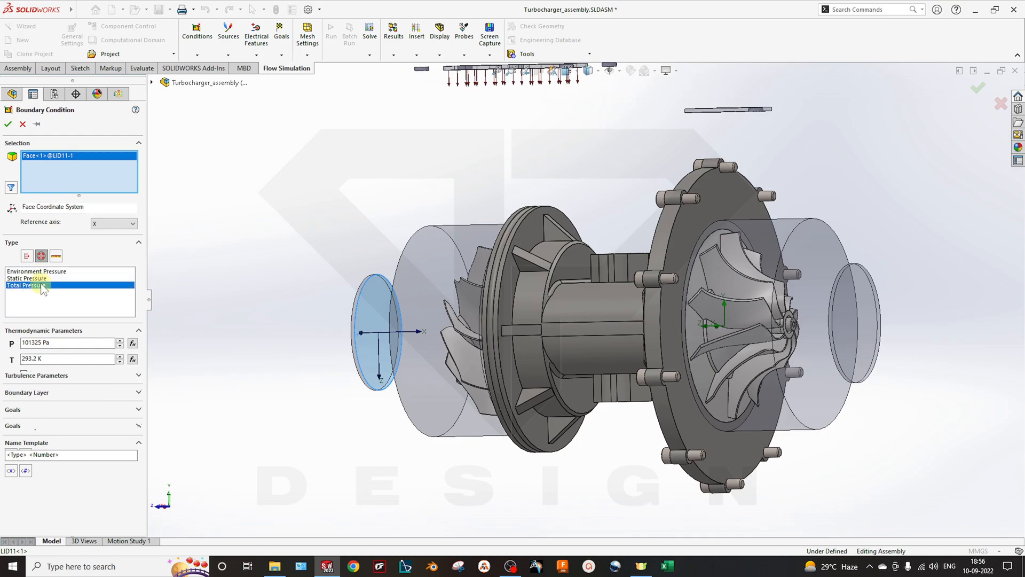
left_click(45, 271)
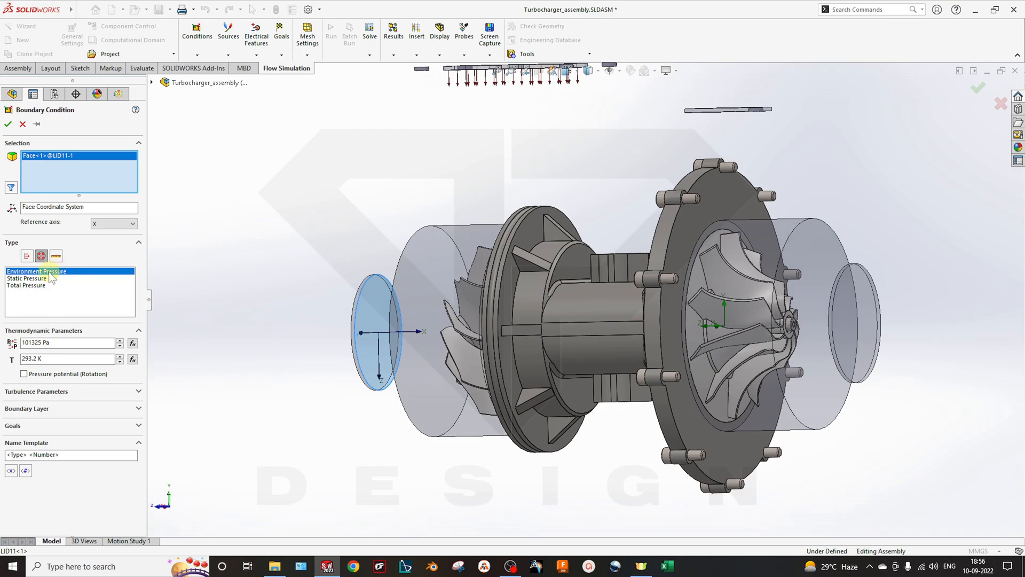
left_click(8, 125)
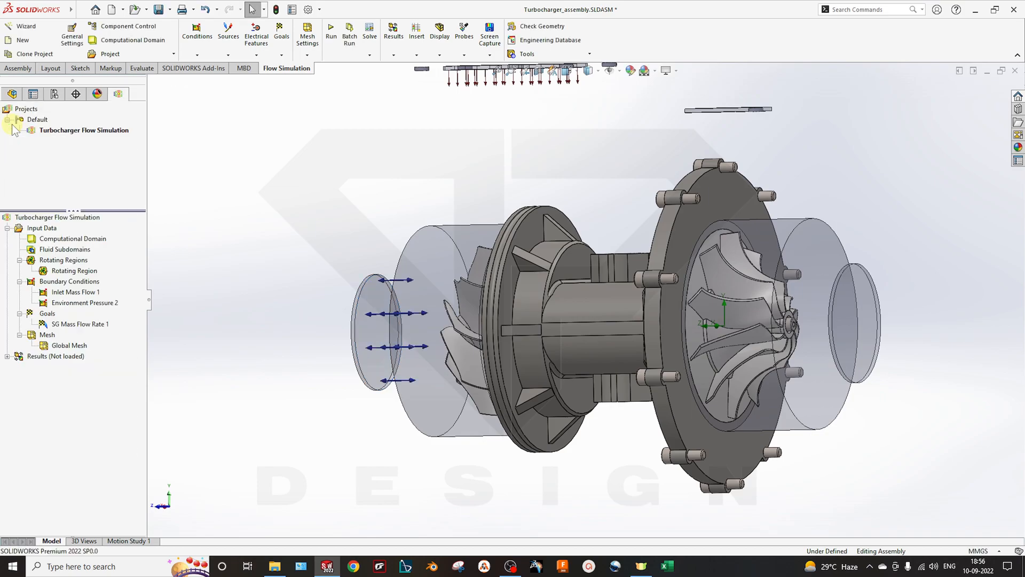
right_click(59, 281)
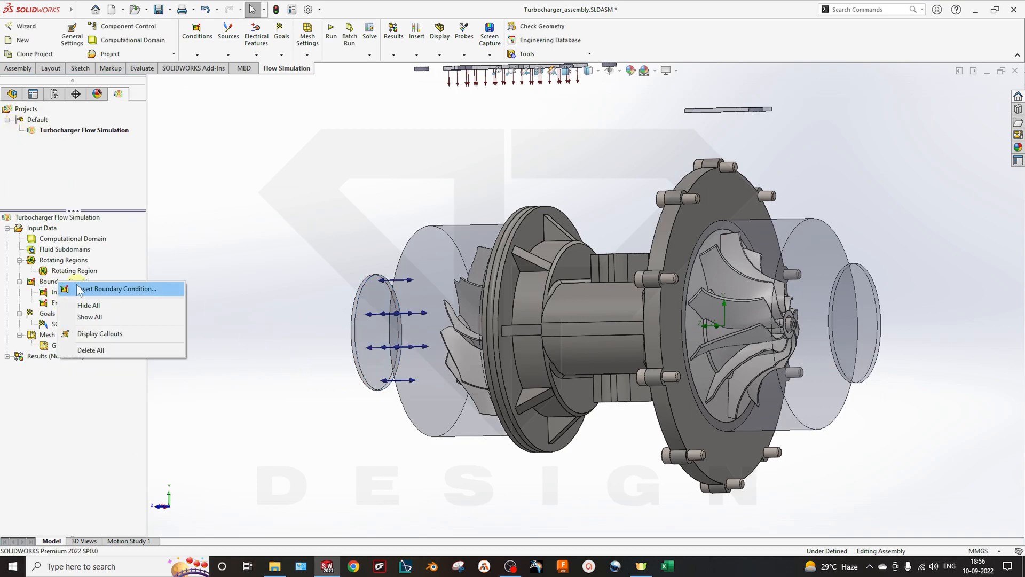
left_click(78, 287)
left_click(56, 256)
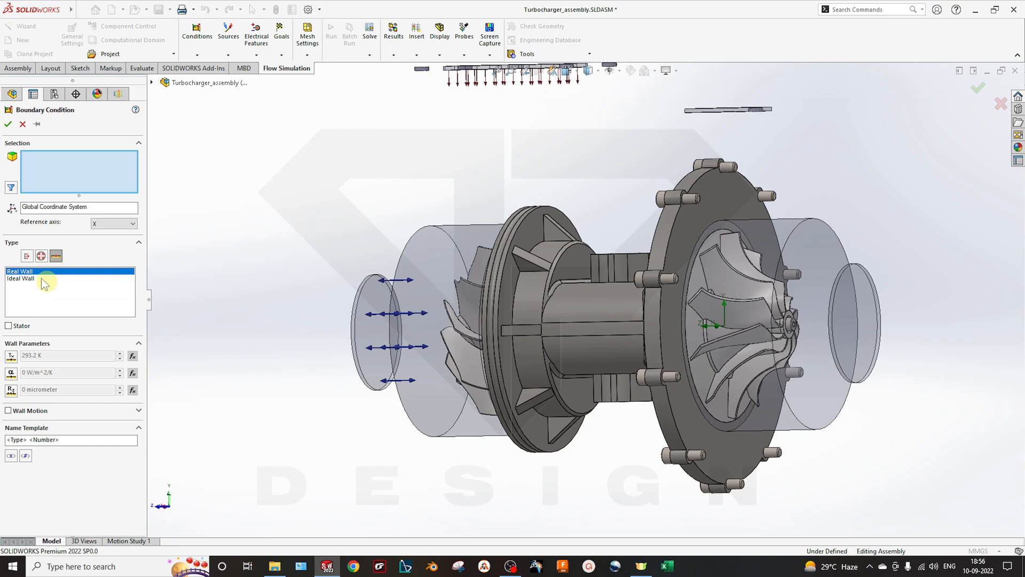
left_click(40, 278)
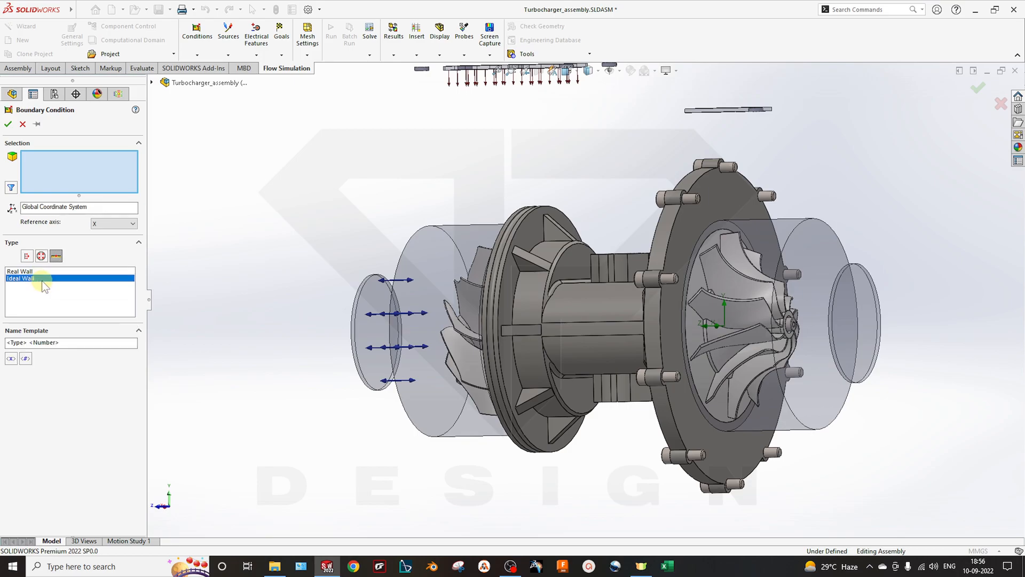
left_click(23, 124)
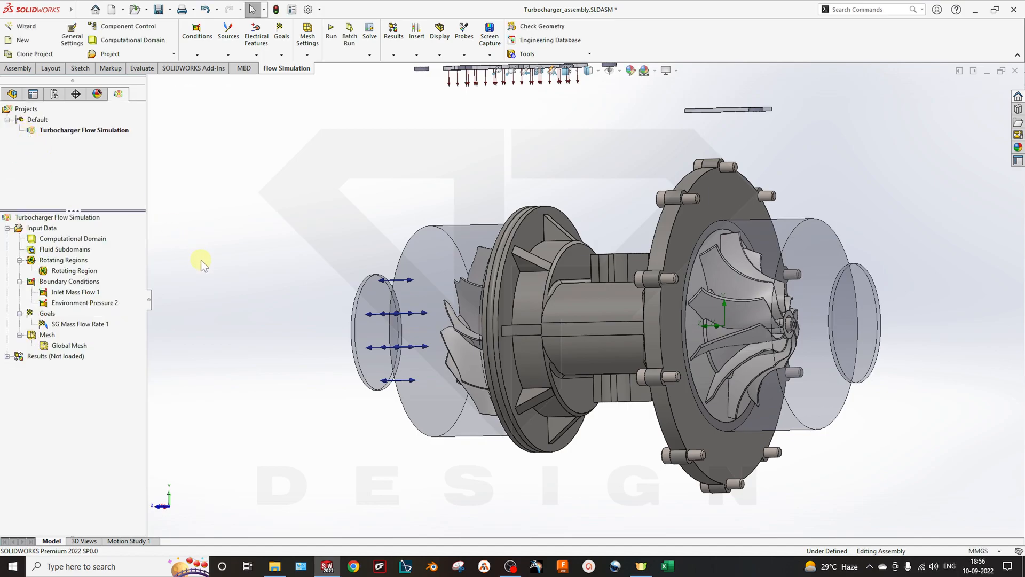
Start an inlet mass flow boundary condition on the inner face of round lid LID10, in front of the wheel beside the bolted flange
middle_click_drag(812, 309, 777, 326)
middle_click_drag(563, 260, 575, 307)
scroll(574, 307, "up", 2)
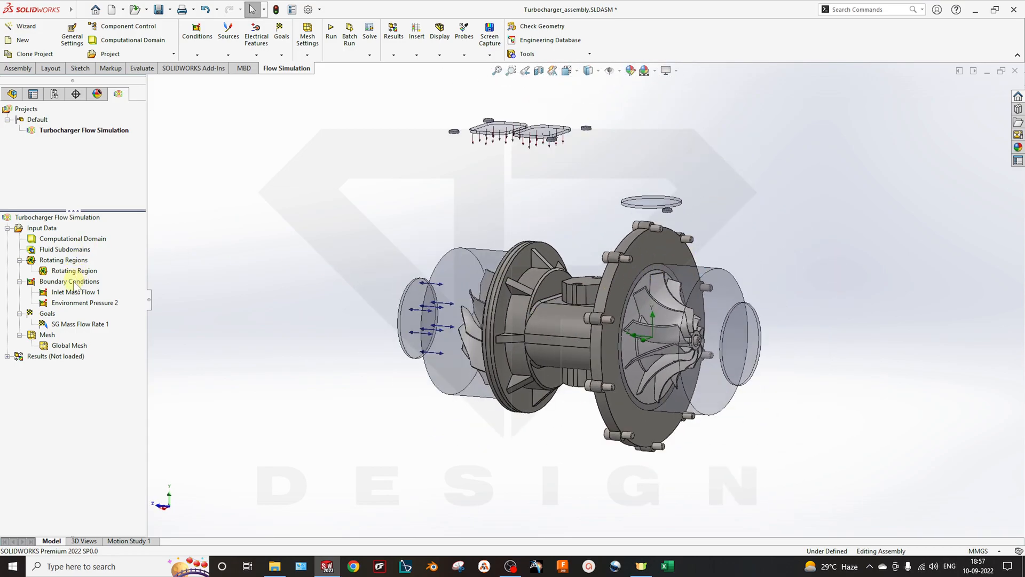
right_click(94, 284)
left_click(107, 289)
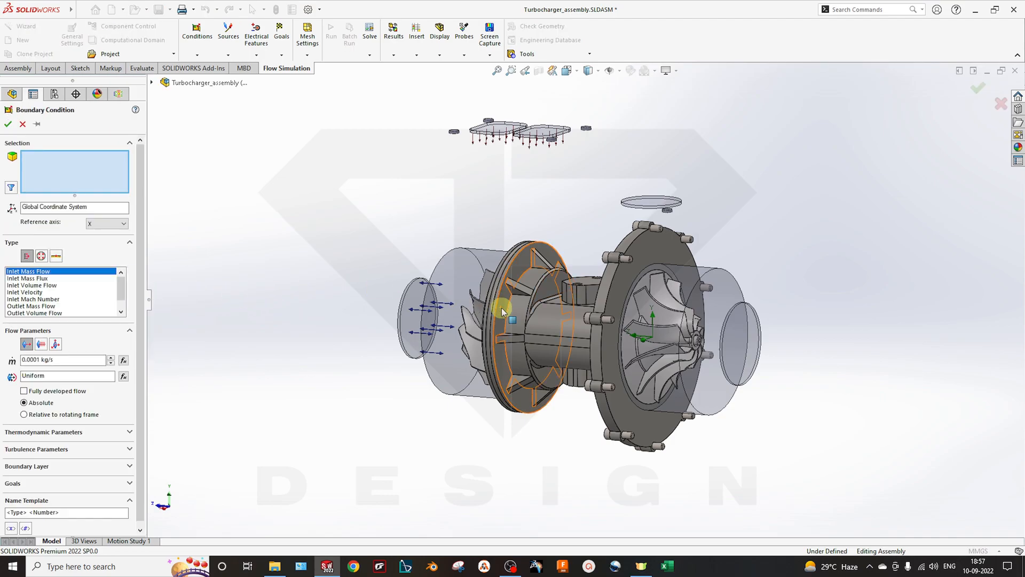
middle_click_drag(624, 328, 762, 347)
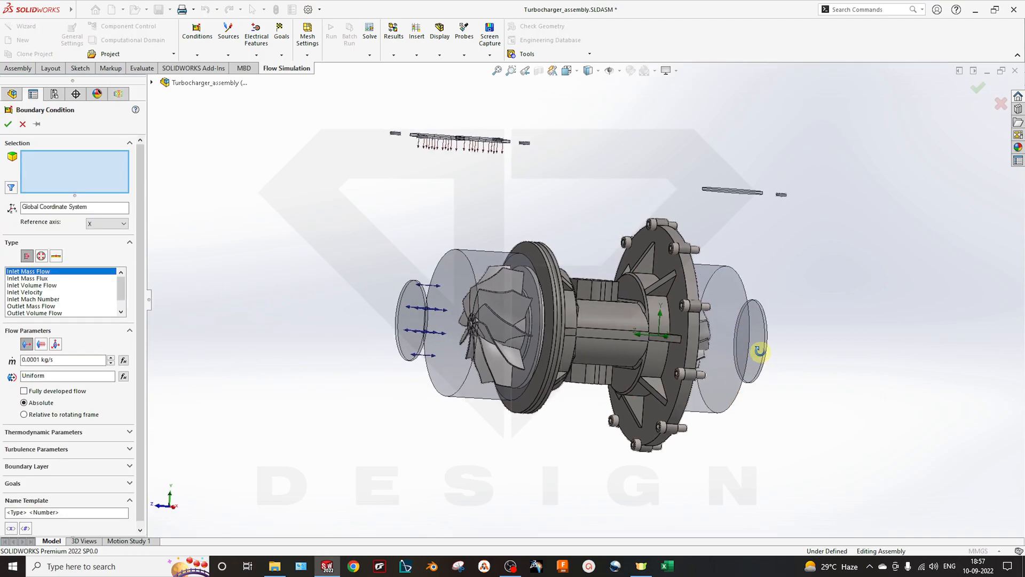
scroll(755, 352, "down", 3)
scroll(755, 351, "up", 3)
middle_click_drag(739, 306, 659, 343)
left_click(658, 352)
middle_click_drag(697, 432, 681, 437)
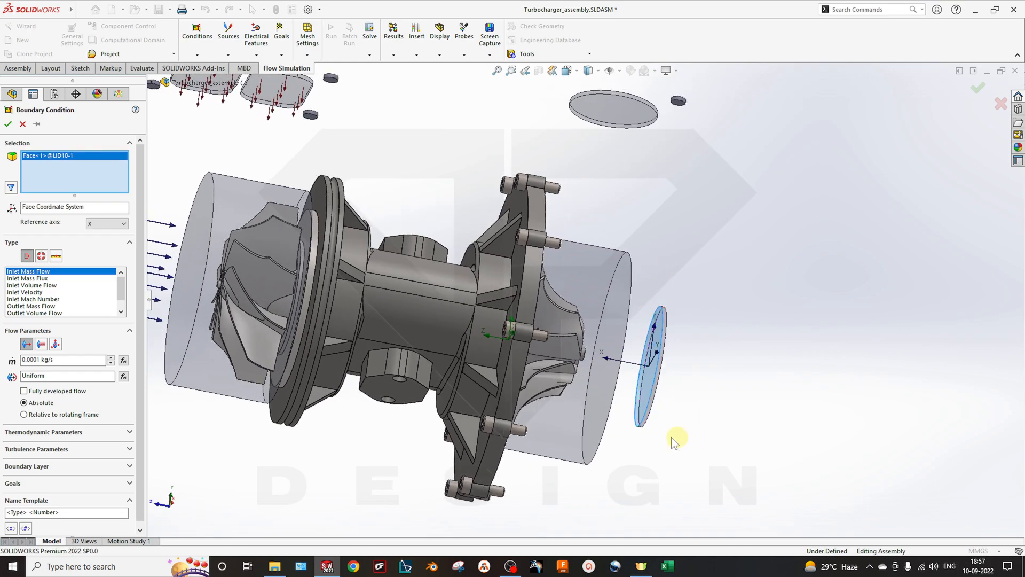
Set the inlet mass flow rate on lid LID10 to 3 kg/s and create the boundary condition
double_click(62, 359)
type("3")
key("Return")
Add an environment pressure boundary condition on the inner face of upper round lid LID7, removing the Part2 component from the selection
middle_click_drag(584, 332, 575, 195)
left_click(574, 146)
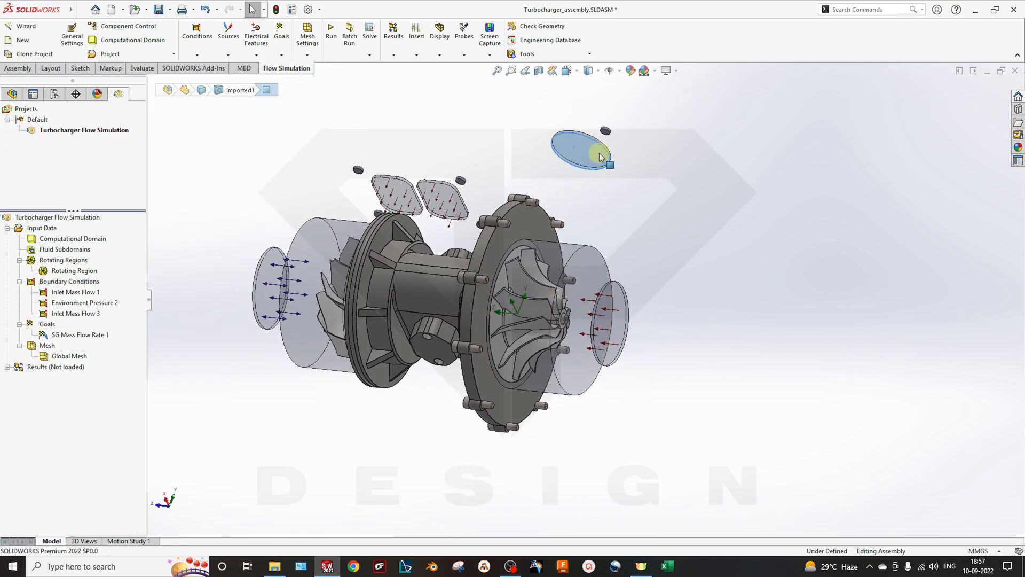
left_click(682, 159)
middle_click_drag(669, 251, 648, 270)
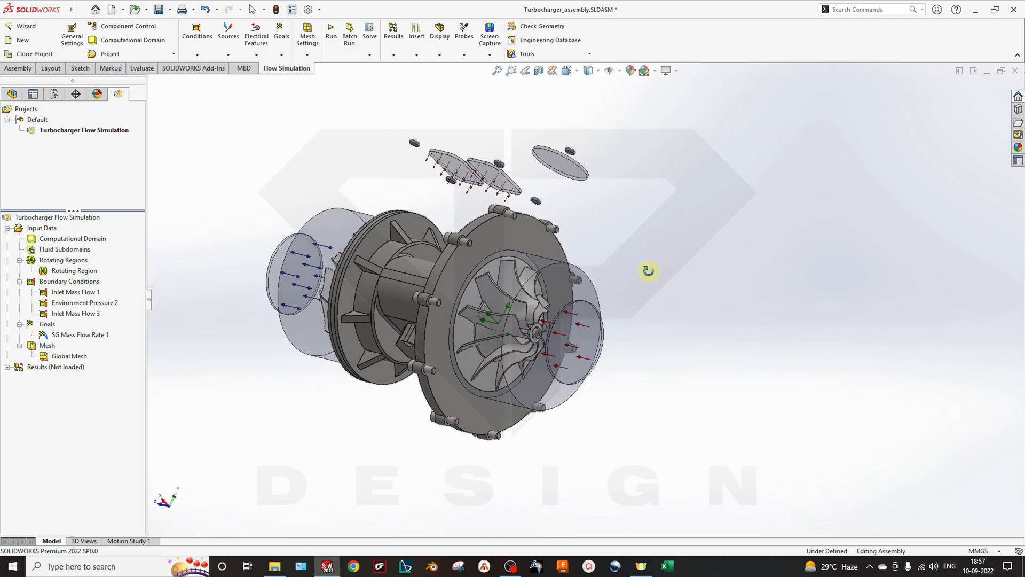
scroll(522, 235, "down", 6)
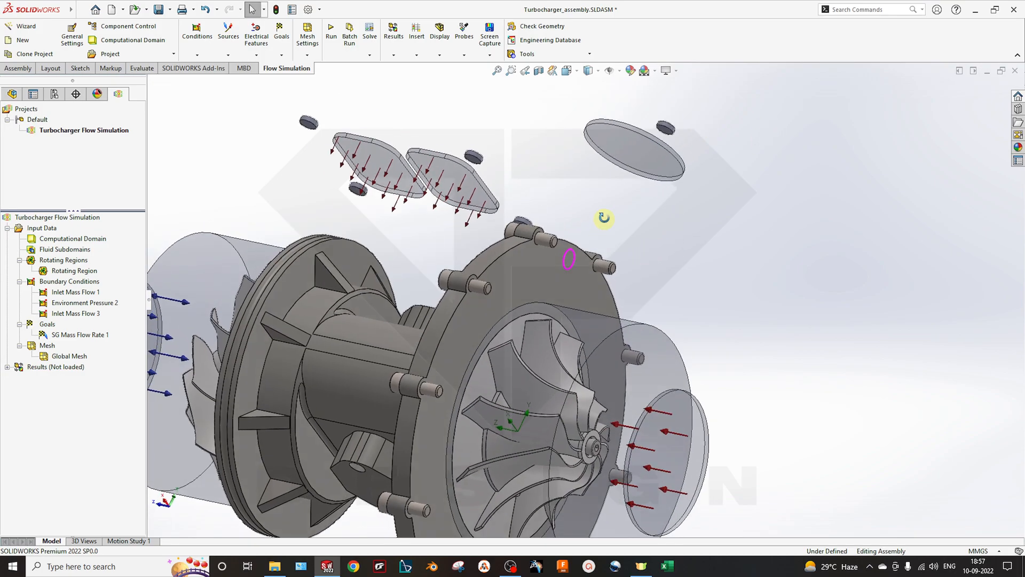
right_click(69, 281)
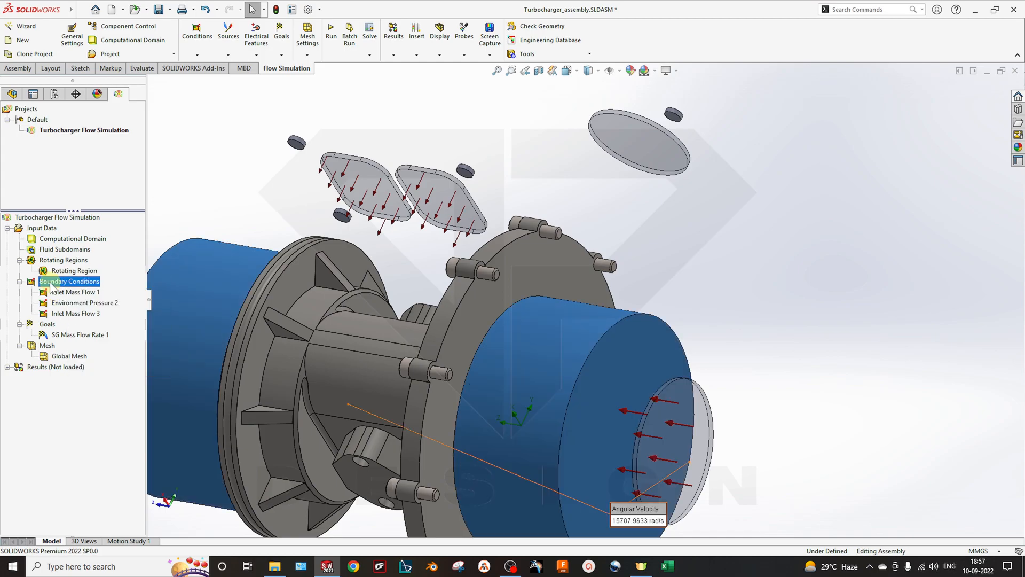
left_click(73, 291)
left_click(648, 142)
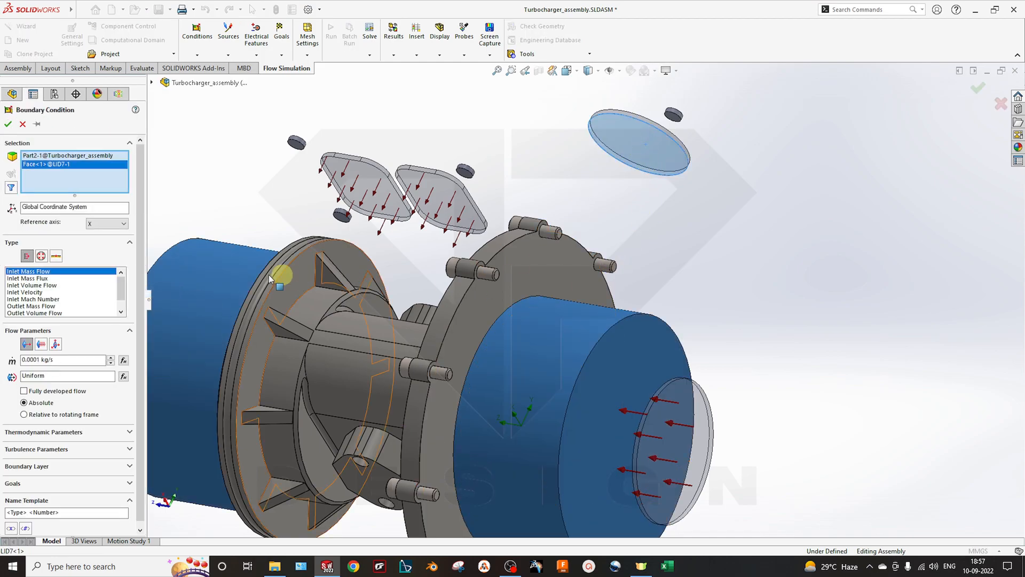
right_click(59, 156)
left_click(160, 188)
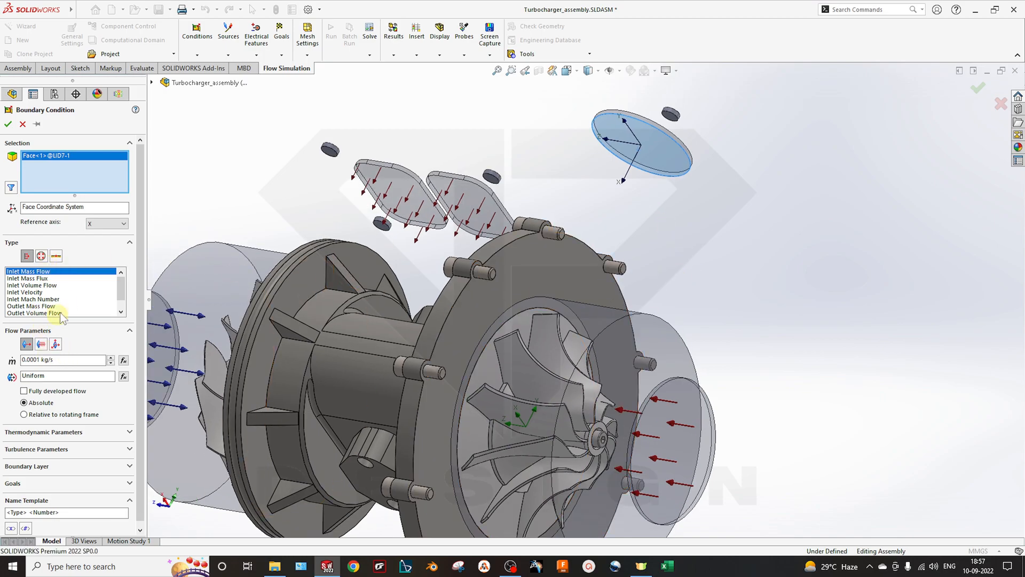
left_click(41, 256)
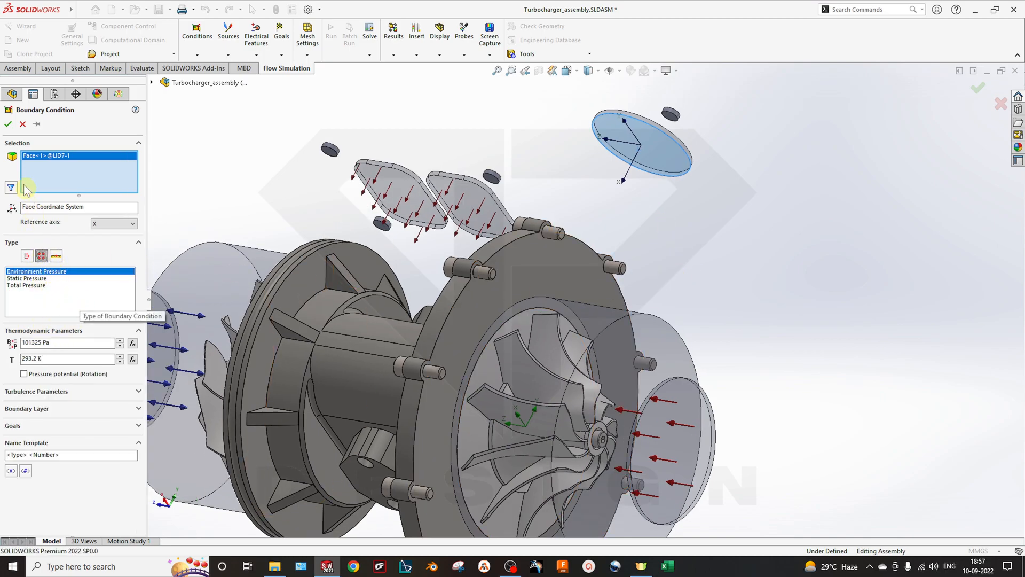
left_click(8, 126)
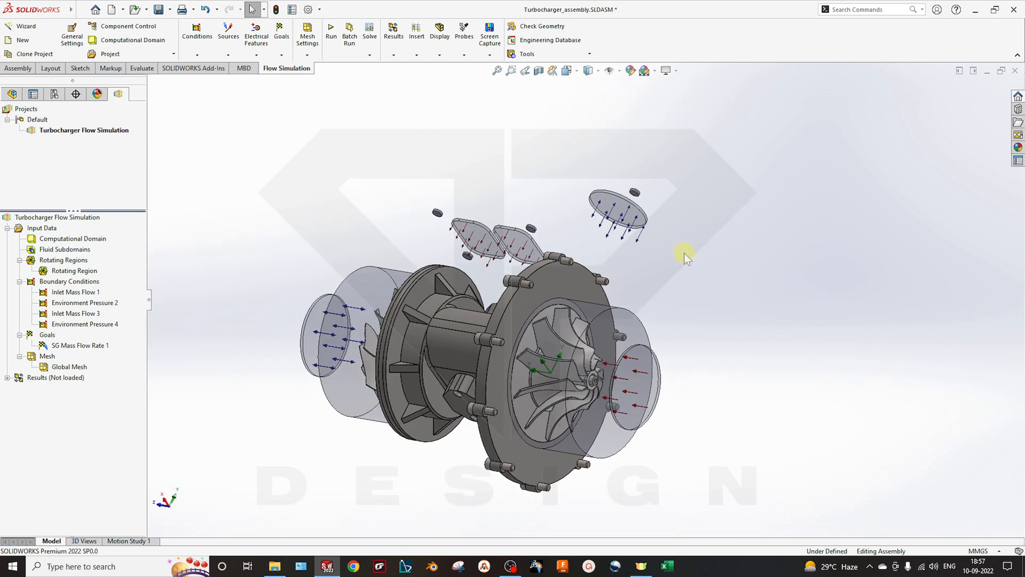
Delete the existing SG Mass Flow Rate 1 goal from the study
middle_click_drag(631, 298, 643, 397)
scroll(405, 347, "down", 2)
middle_click_drag(404, 347, 529, 303)
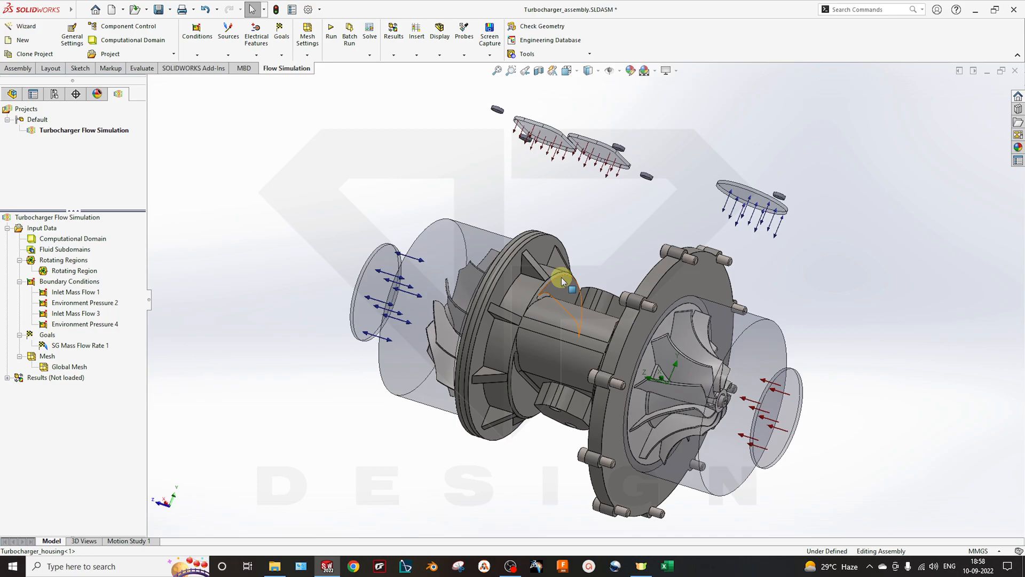
right_click(47, 335)
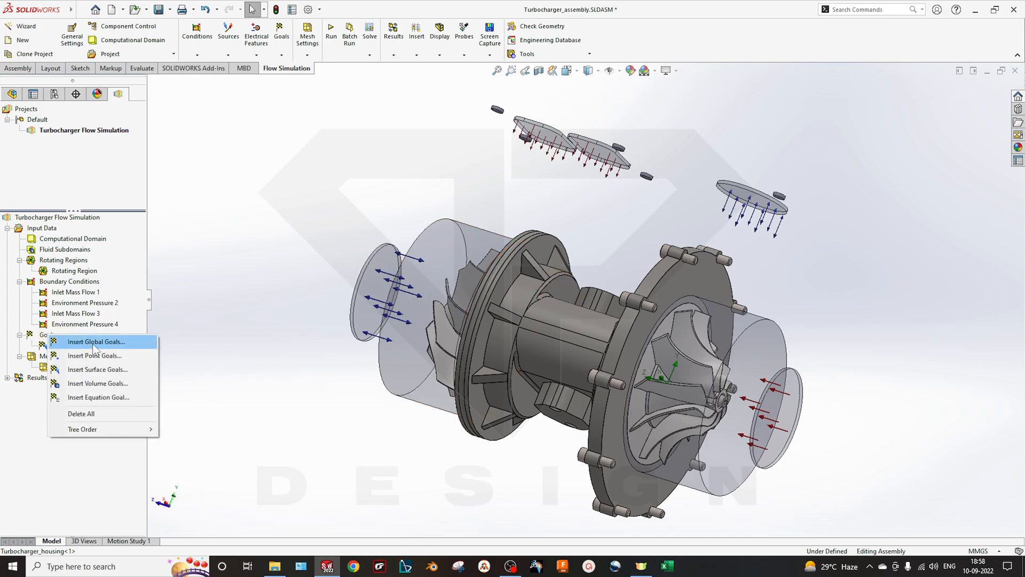
key("Escape")
right_click(50, 341)
left_click(37, 344)
right_click(39, 345)
left_click(82, 375)
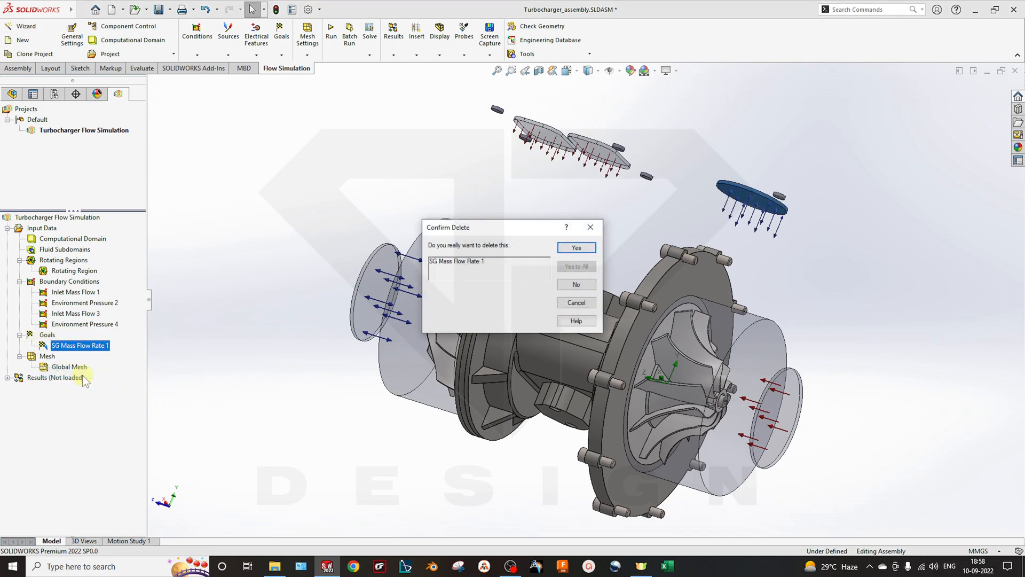
key("Return")
Examine the full list of parameters available for global goals, without enabling any of them
right_click(48, 336)
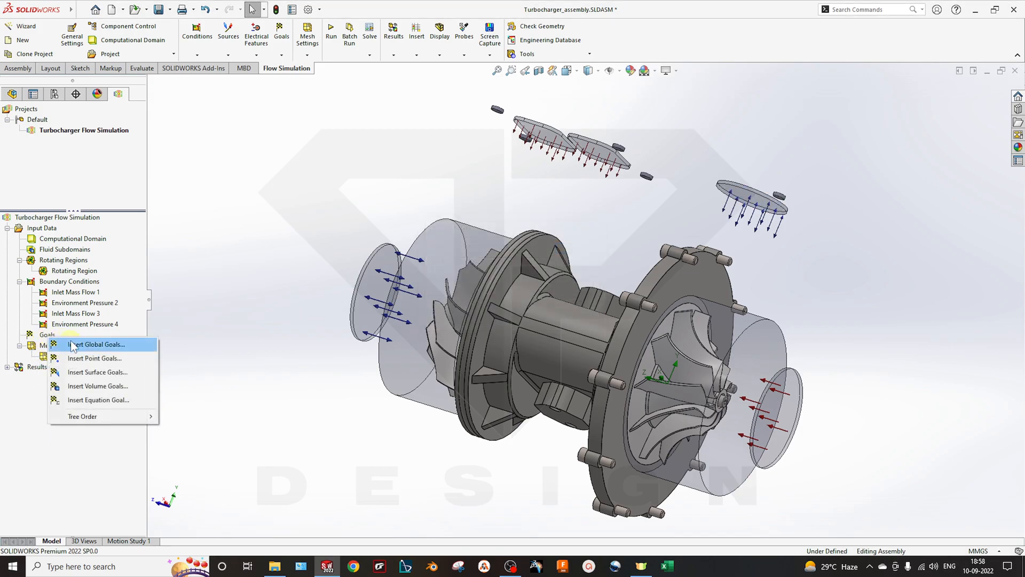
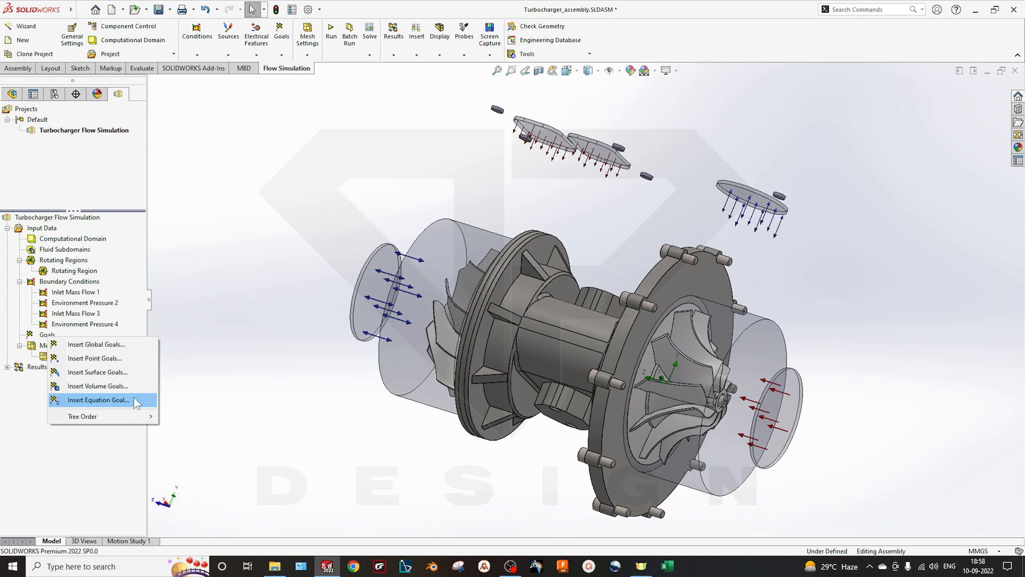
left_click(121, 346)
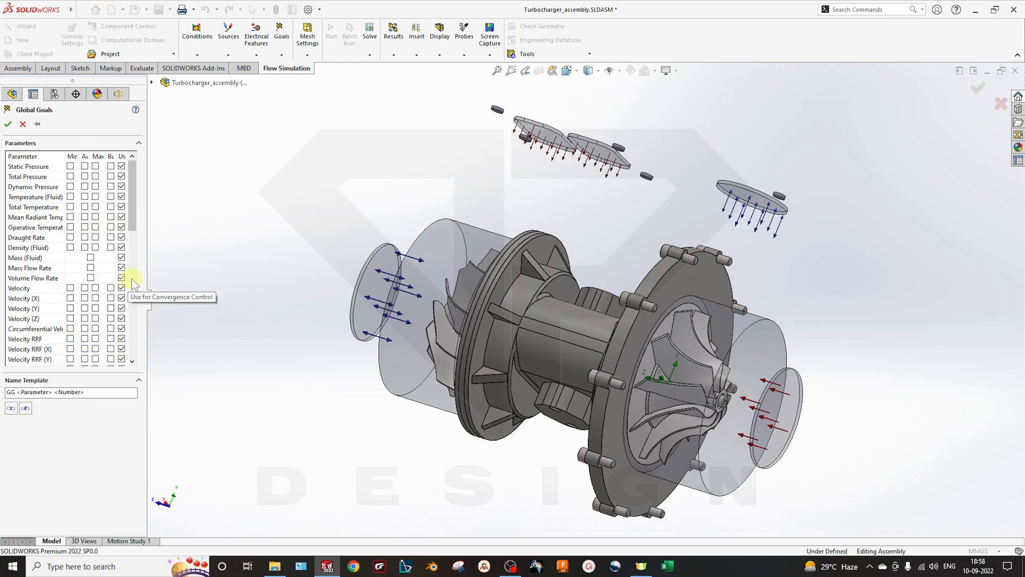
left_click_drag(148, 309, 235, 309)
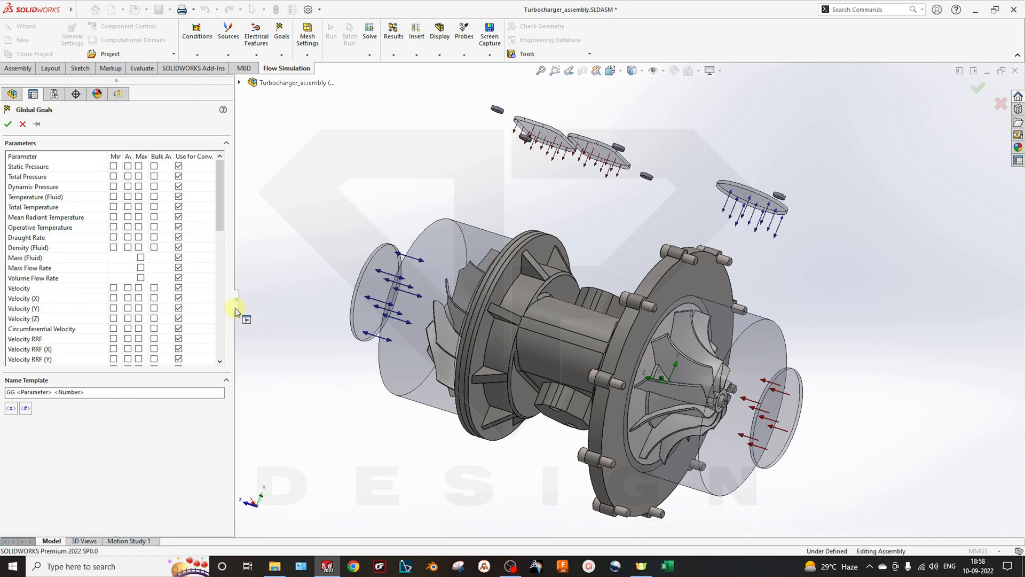
scroll(46, 256, "down", 2)
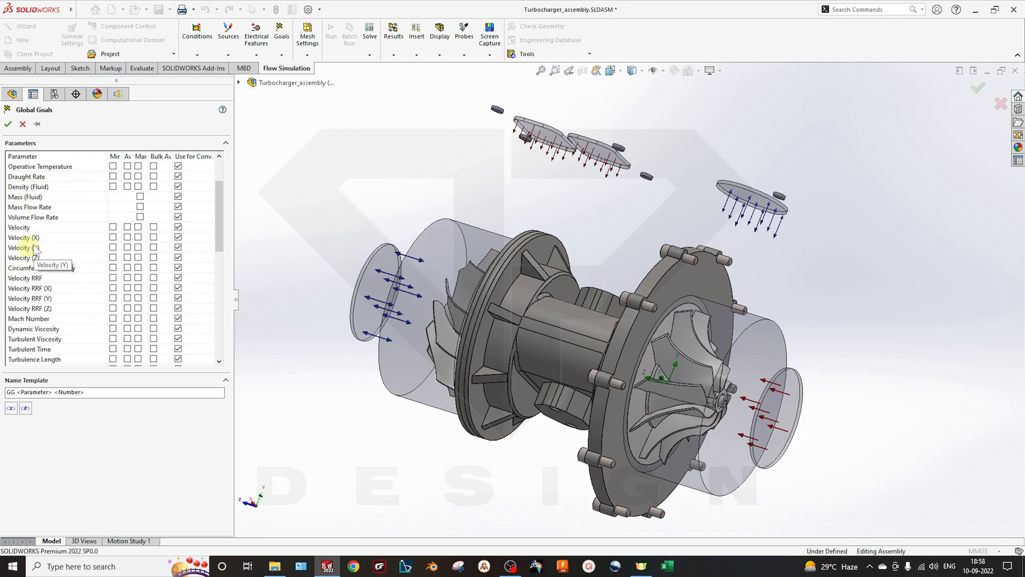
scroll(48, 315, "down", 2)
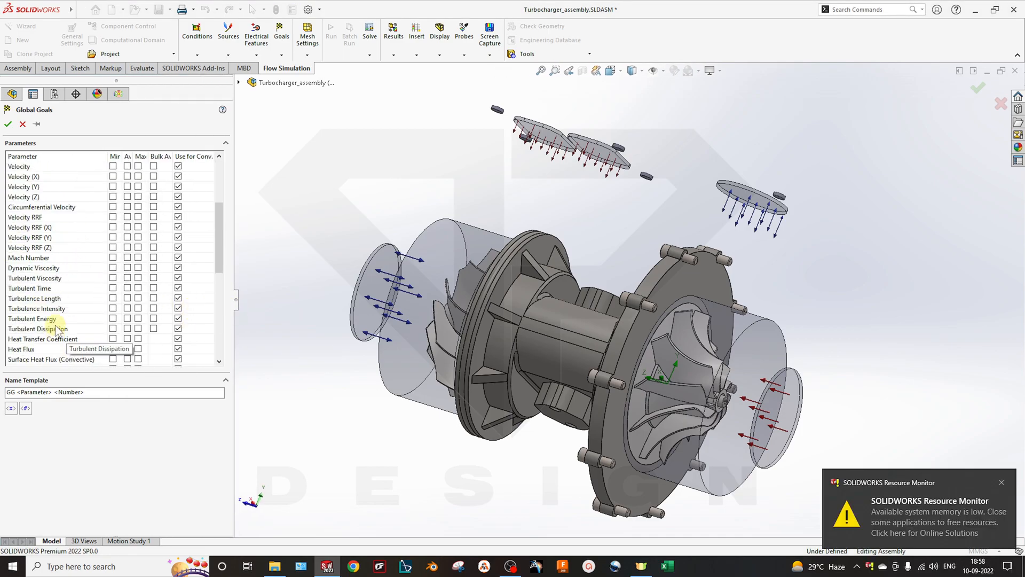
scroll(57, 325, "down", 1)
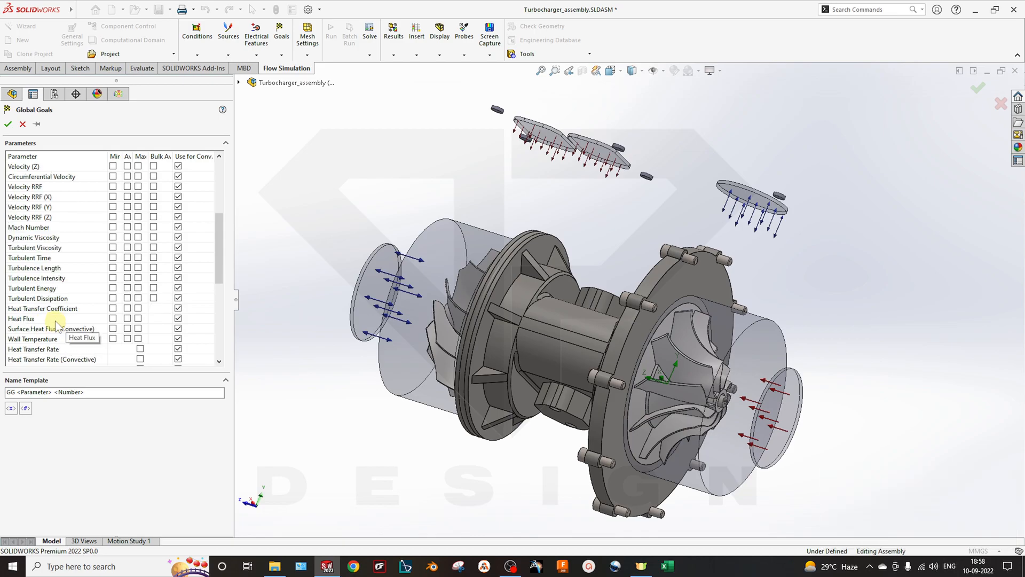
scroll(57, 326, "down", 6)
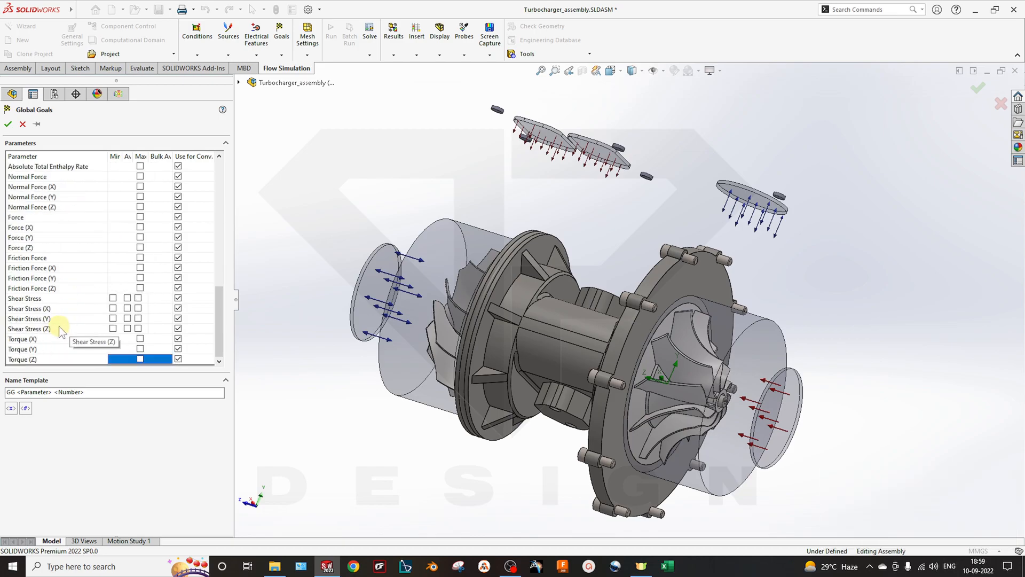
left_click(8, 124)
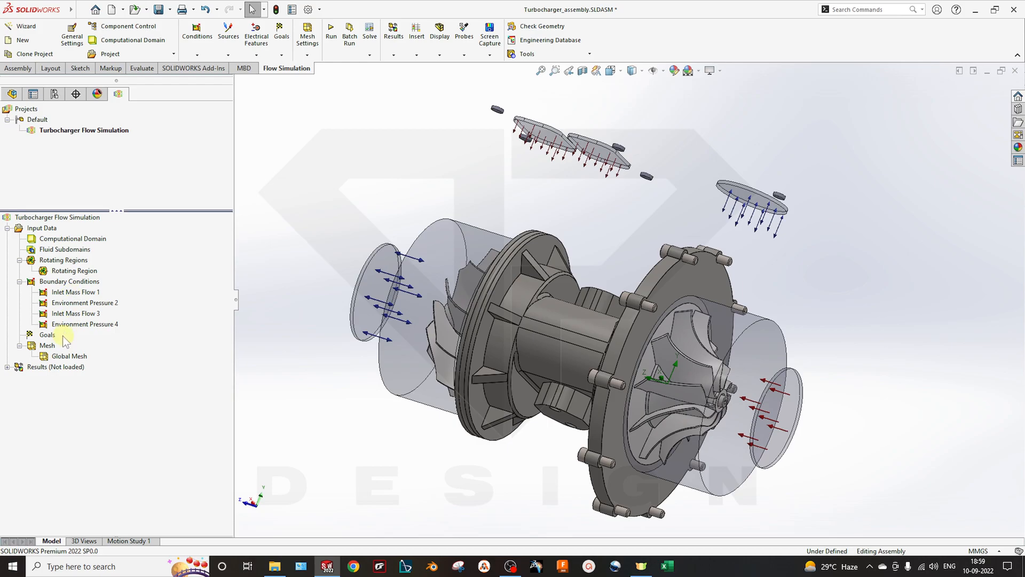
Examine the full list of parameters available for surface goals, without selecting a face or parameter
right_click(46, 336)
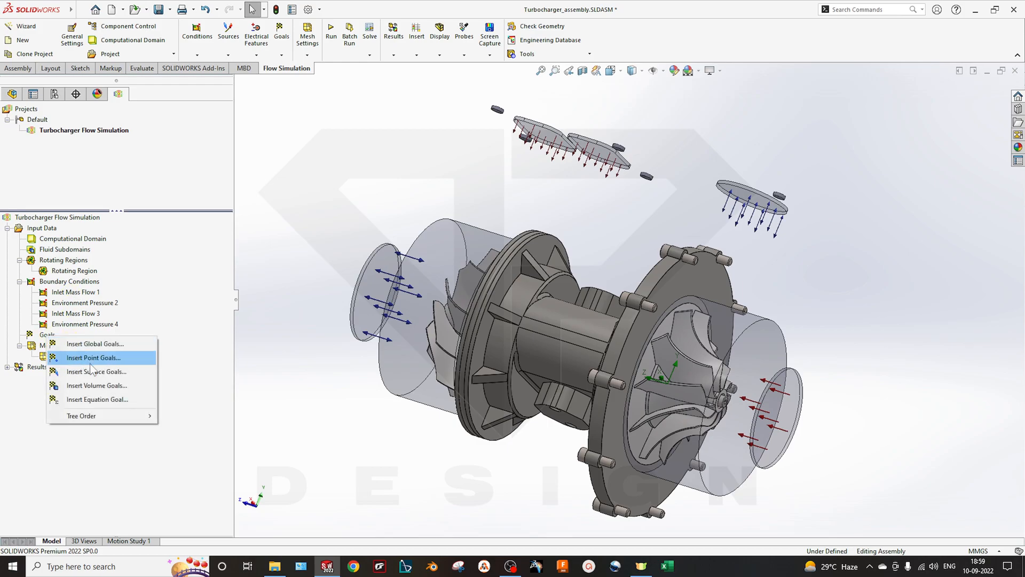
left_click(92, 370)
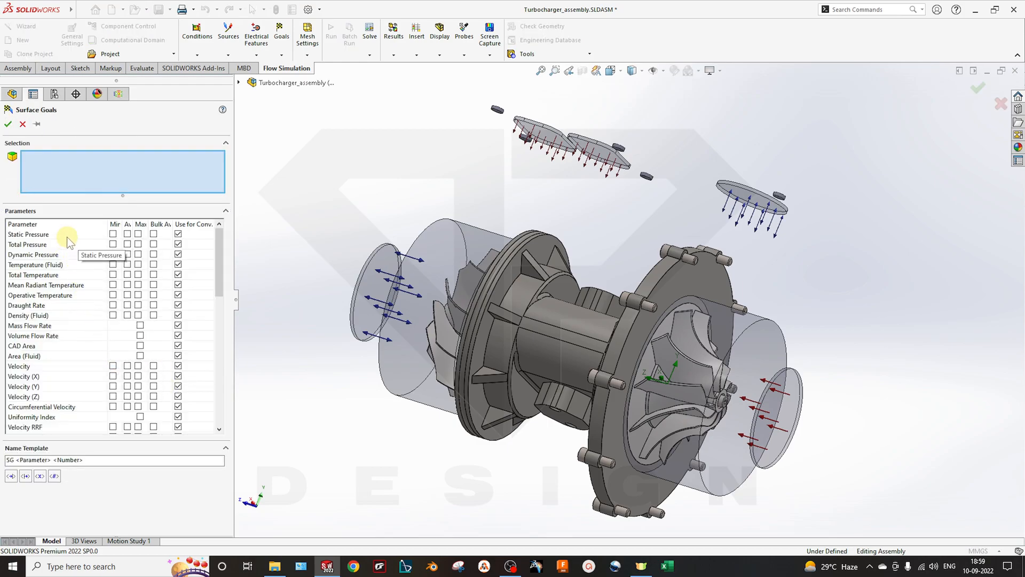
scroll(67, 351, "down", 3)
scroll(65, 345, "up", 3)
scroll(66, 345, "down", 1)
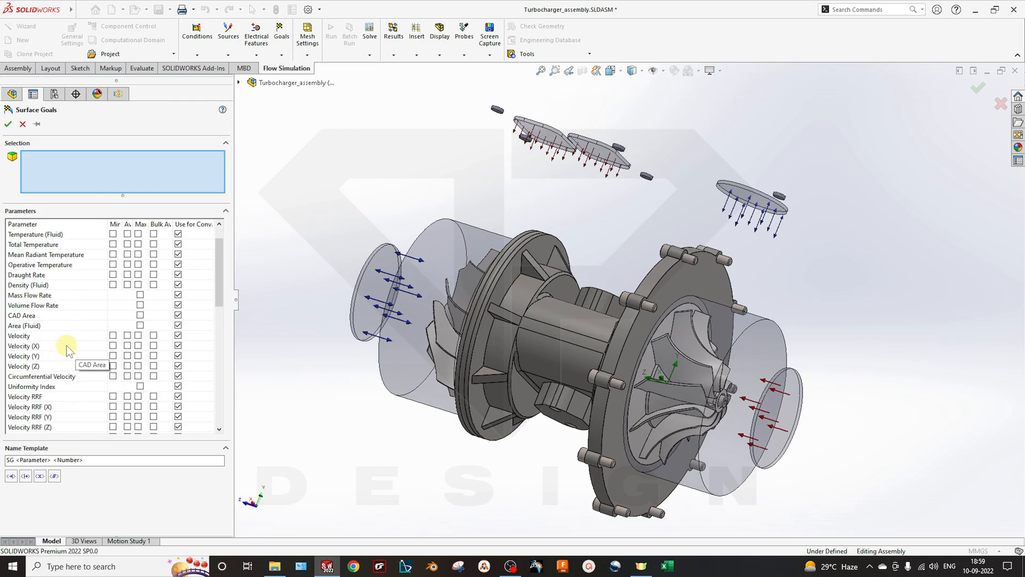
scroll(66, 347, "down", 10)
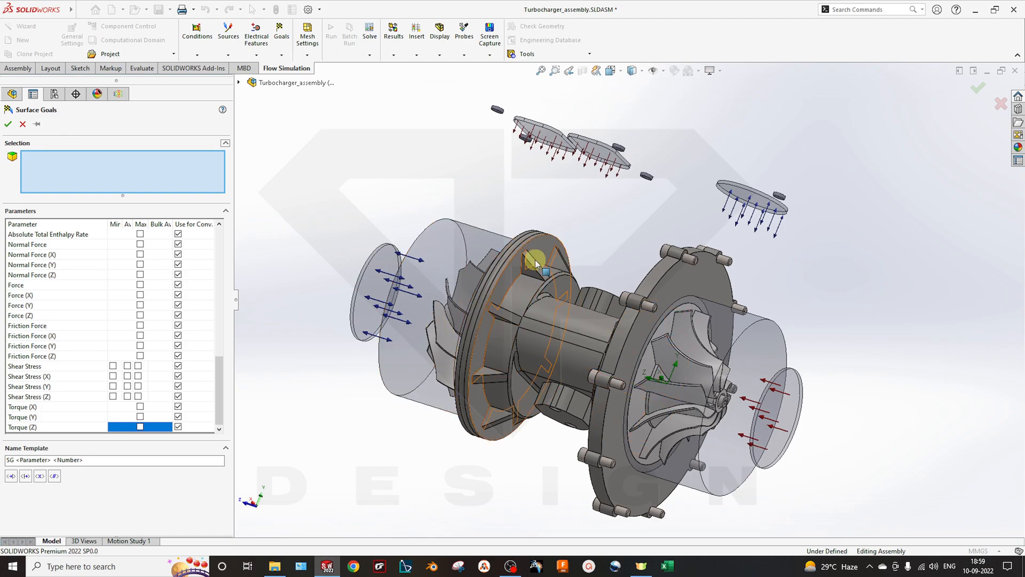
left_click(8, 124)
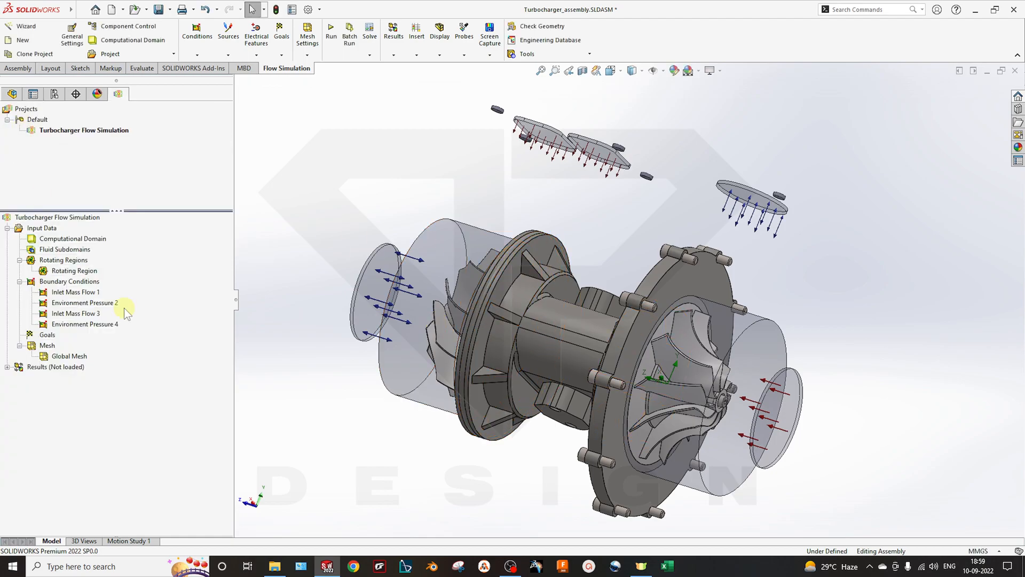
Start a surface goal on the face of upper round lid LID7, the environment pressure outlet
right_click(47, 334)
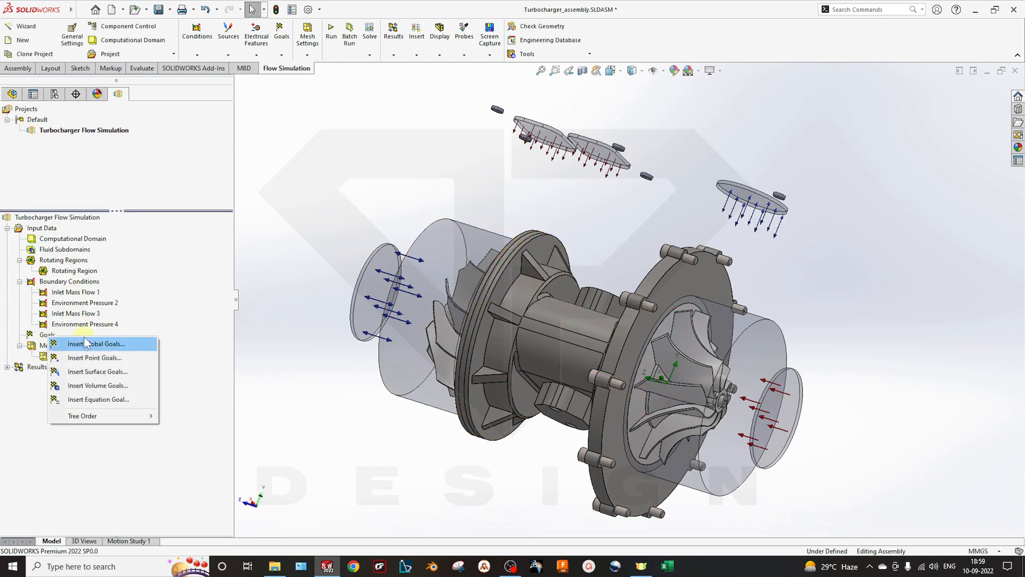
left_click(127, 369)
middle_click_drag(694, 315, 745, 312)
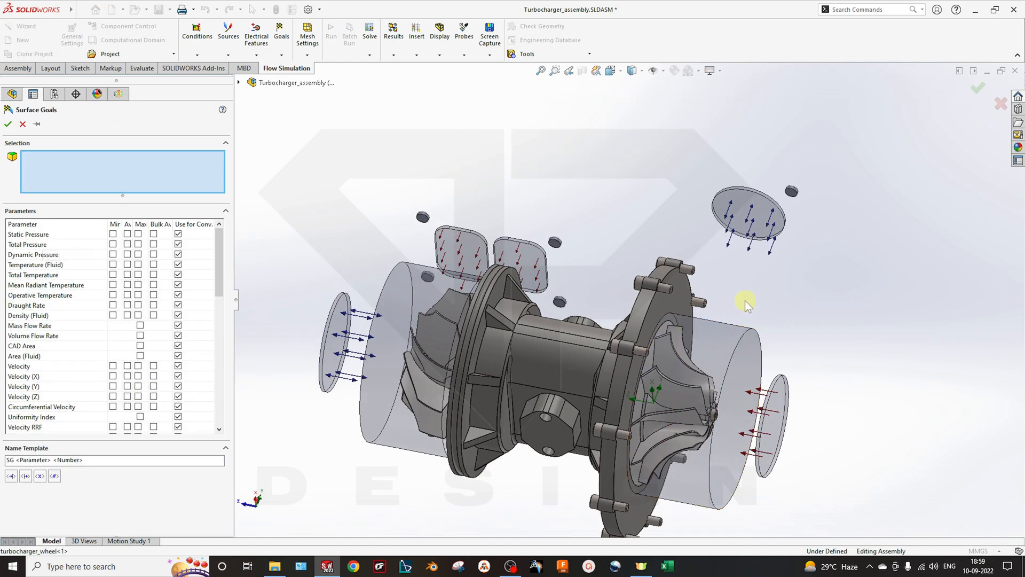
left_click(764, 206)
middle_click_drag(755, 430, 742, 439)
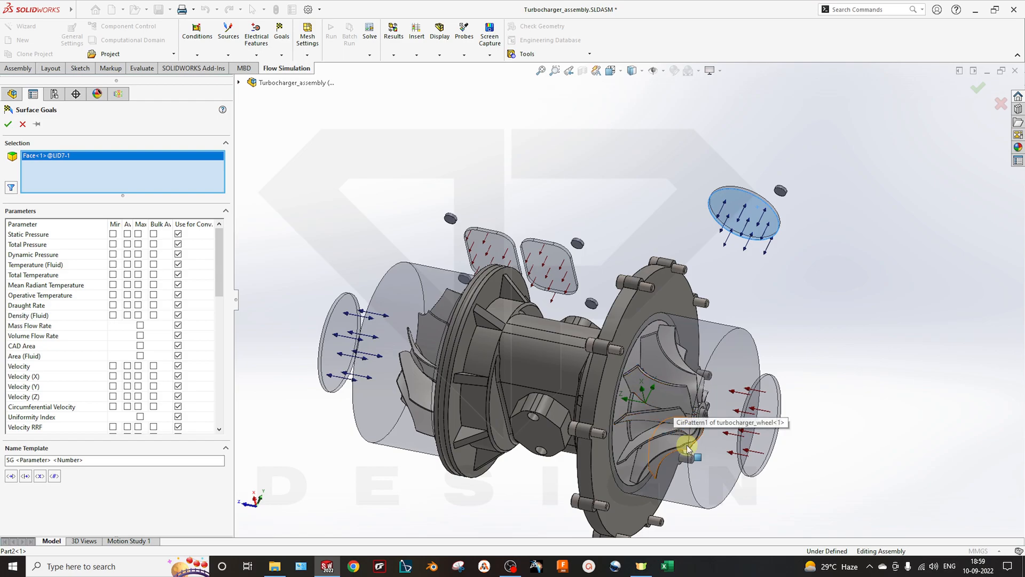
scroll(744, 476, "up", 2)
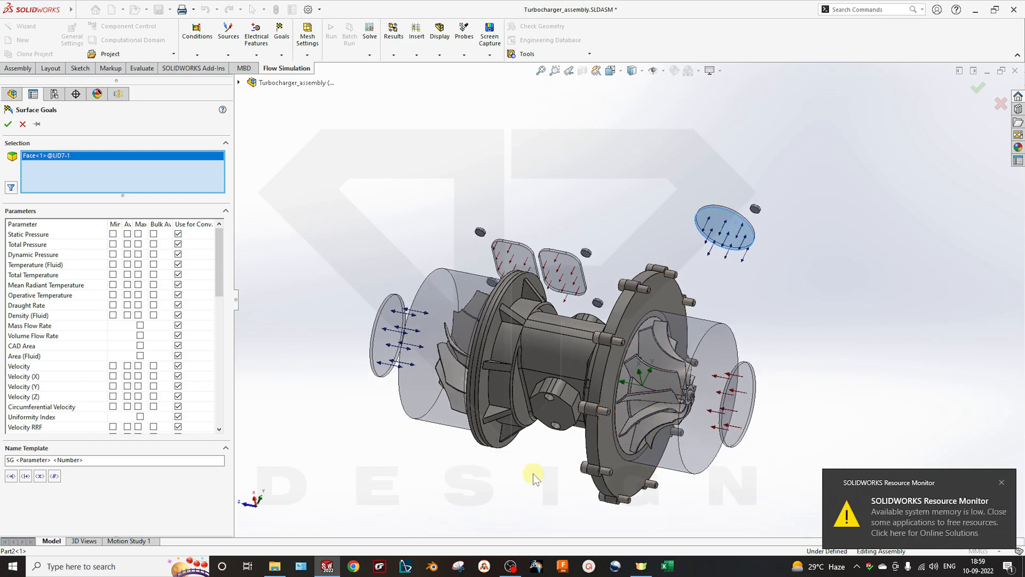
scroll(744, 476, "up", 3)
scroll(617, 347, "down", 2)
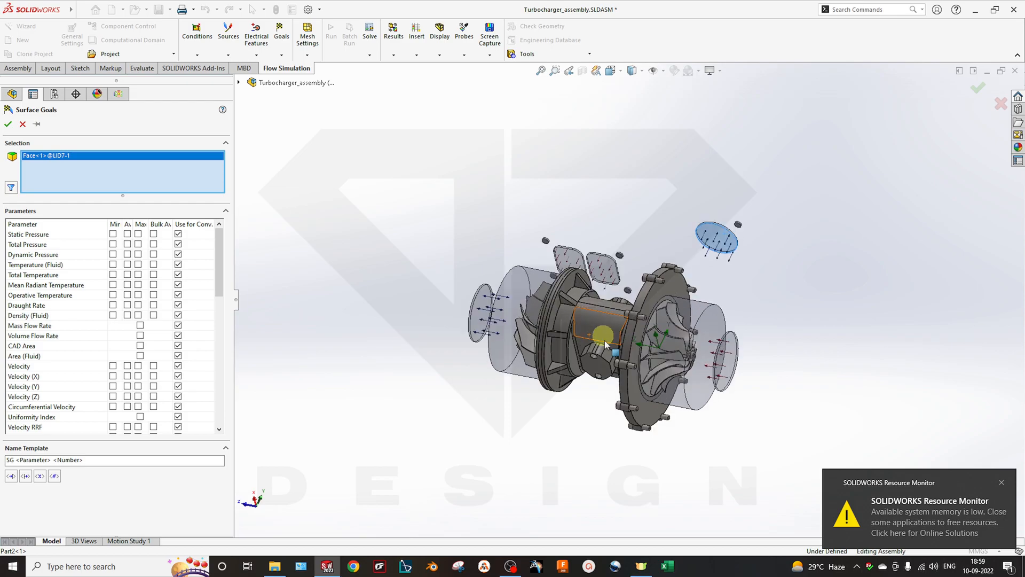
scroll(617, 349, "down", 2)
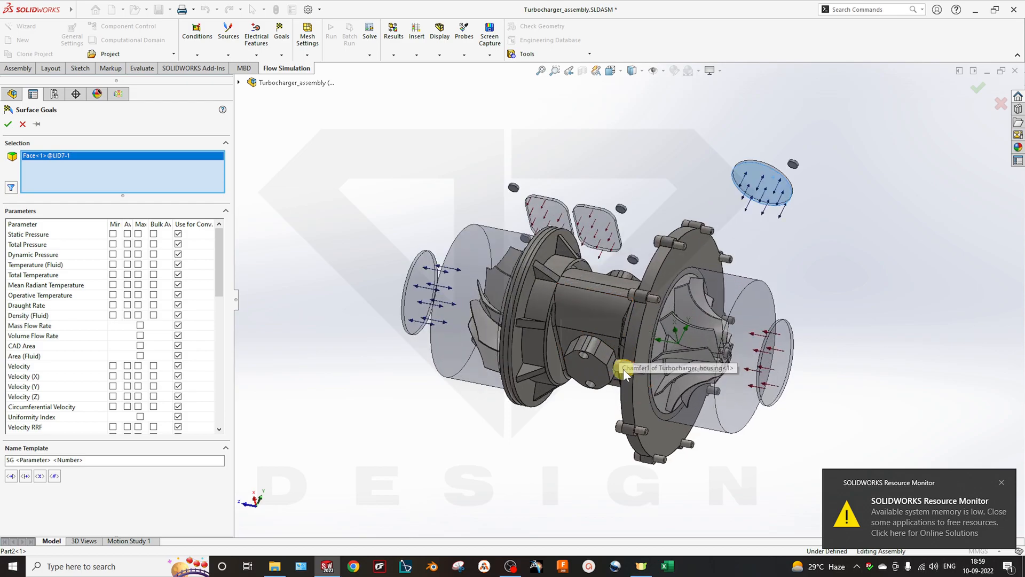
middle_click_drag(623, 373, 621, 391)
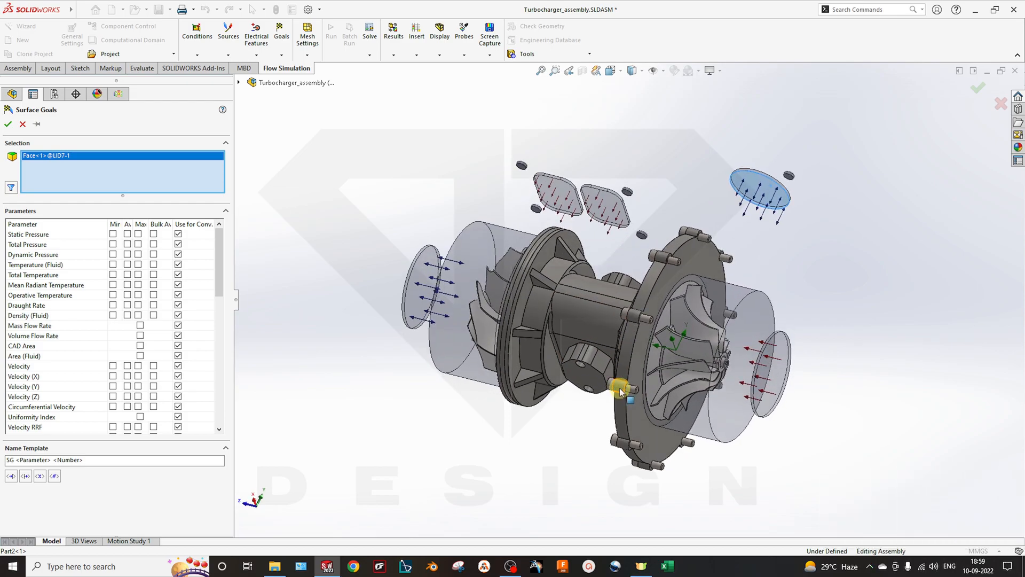
Enable the Mass Flow Rate parameter for the LID7 surface goal and create the goal
scroll(95, 369, "down", 1)
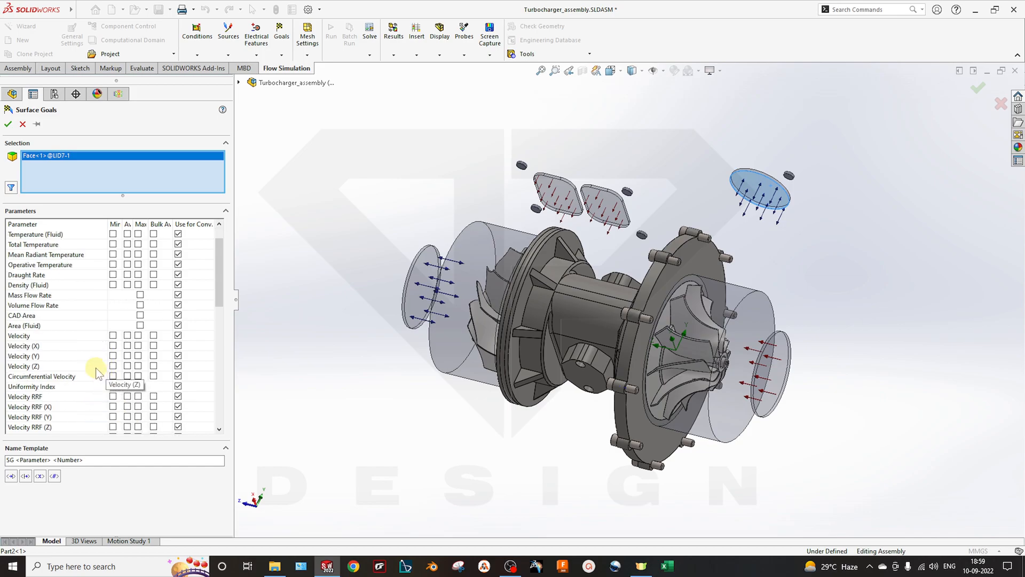
scroll(95, 368, "up", 1)
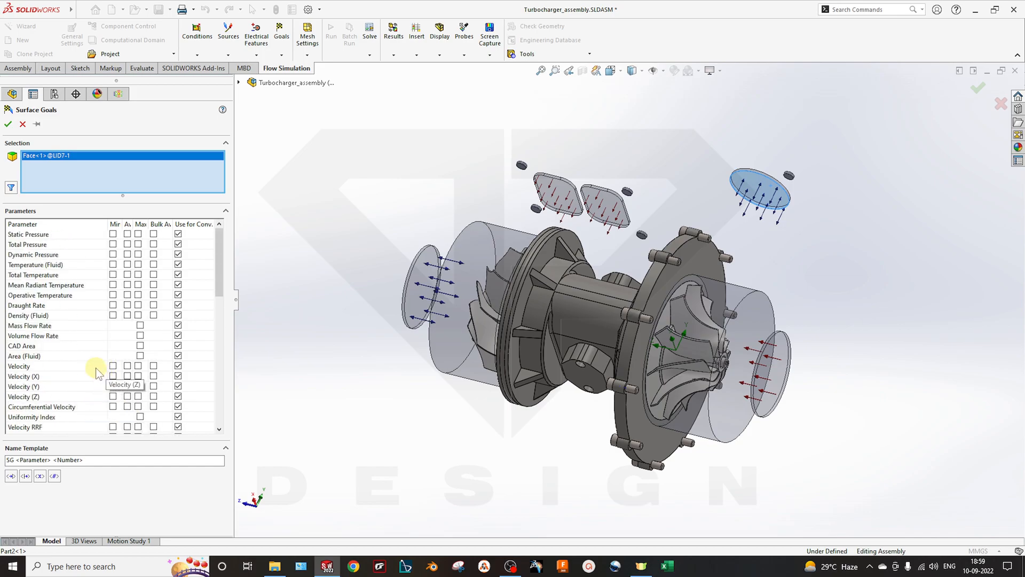
scroll(96, 367, "down", 2)
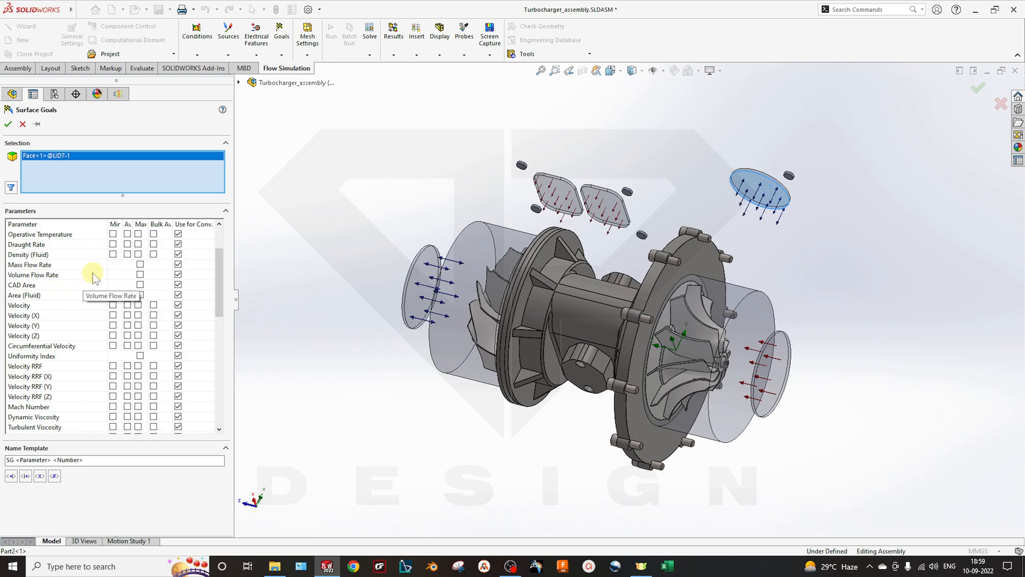
left_click(140, 265)
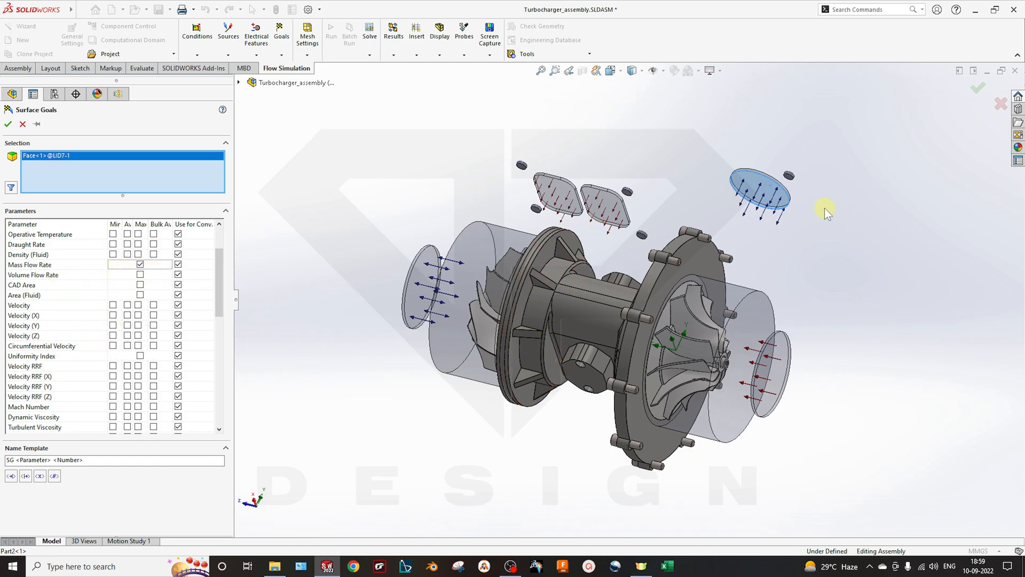
left_click(9, 125)
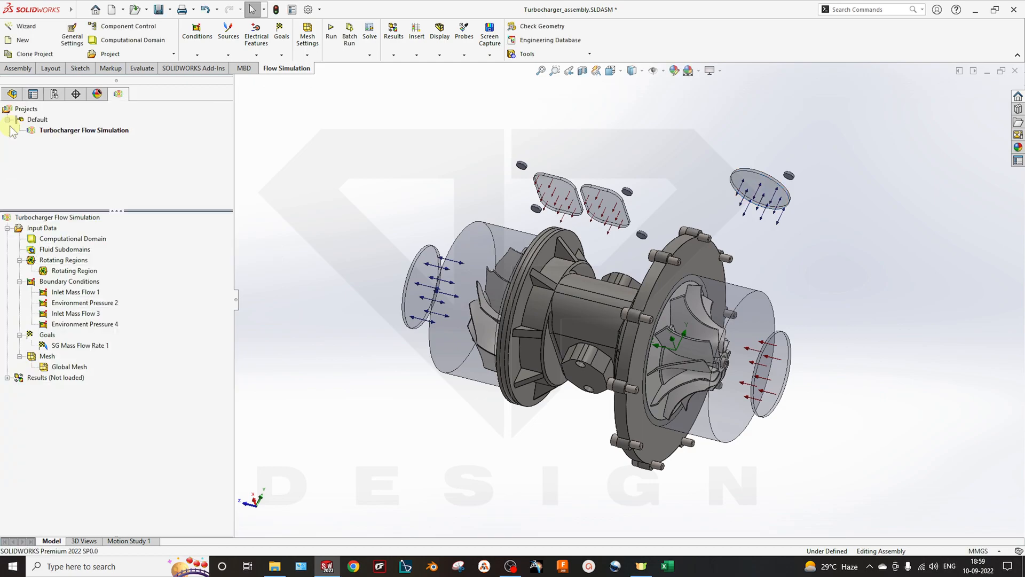
Review the rotating region's component selection and angular velocity, and check the available goal types
right_click(85, 273)
left_click(102, 278)
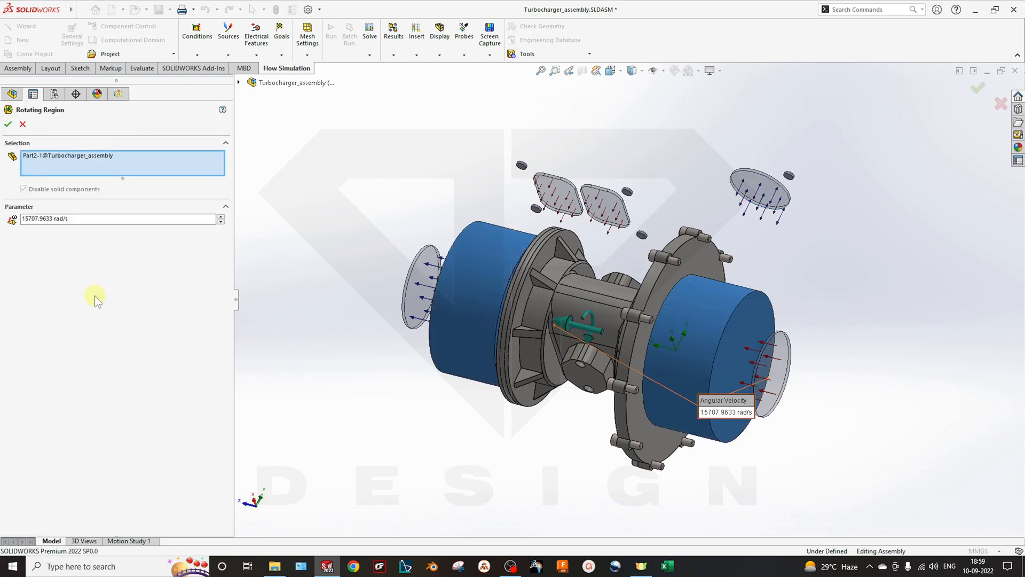
left_click(8, 124)
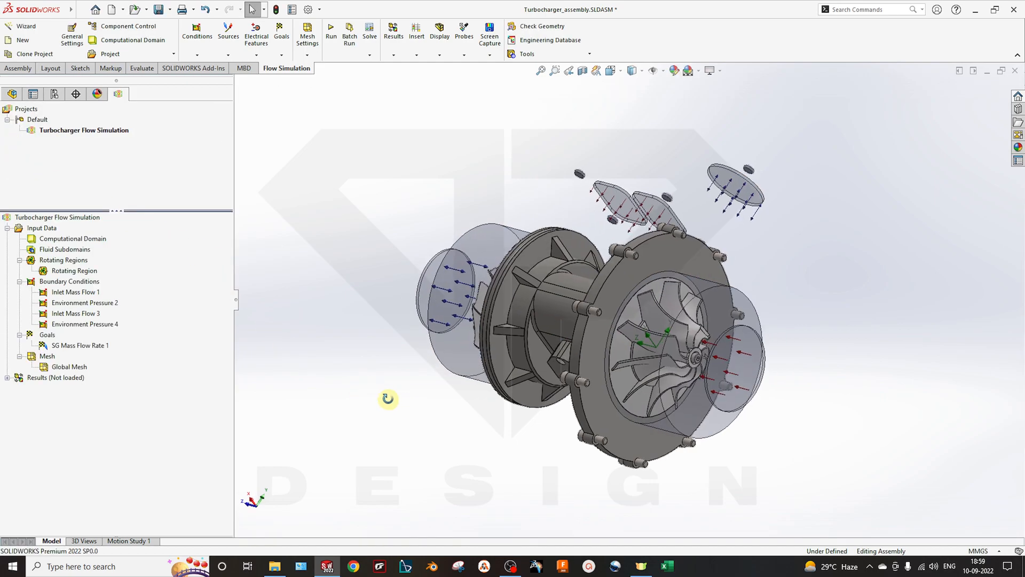
right_click(53, 335)
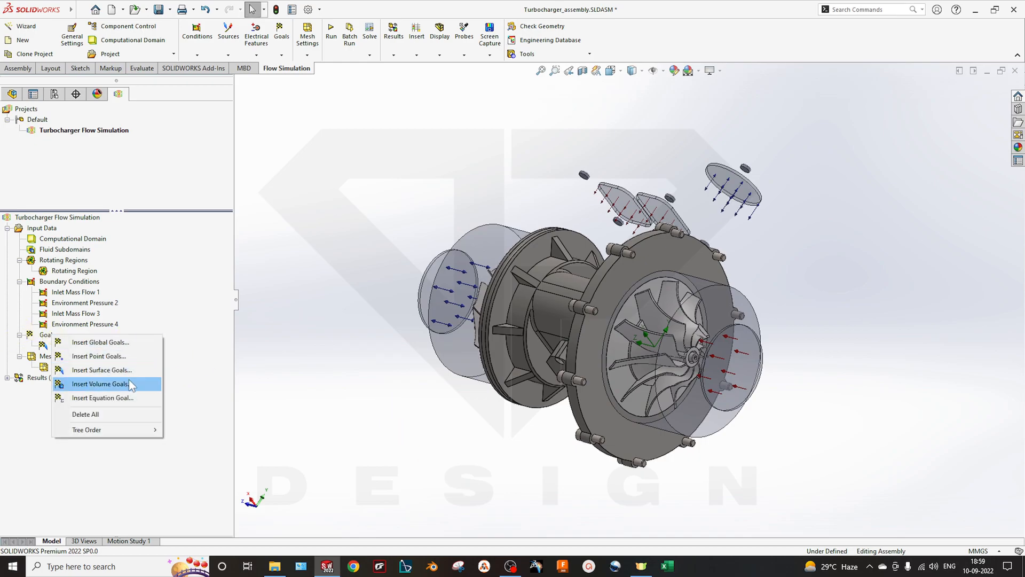
left_click(378, 412)
Display the basic mesh on the turbocharger model
right_click(54, 355)
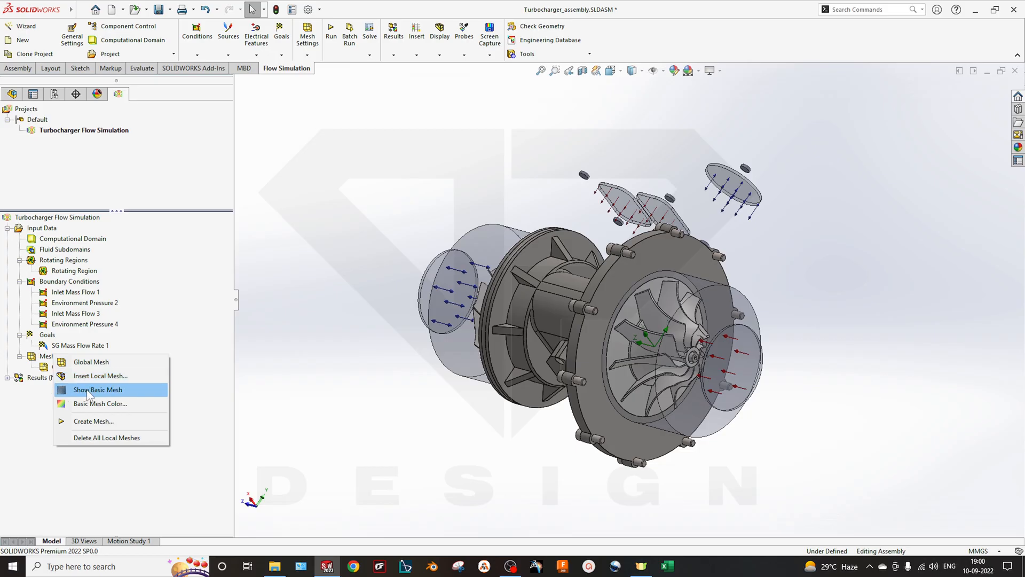
left_click(87, 389)
mouse_move(318, 398)
middle_mouse_down()
mouse_move(636, 304)
mouse_move(585, 391)
middle_mouse_up()
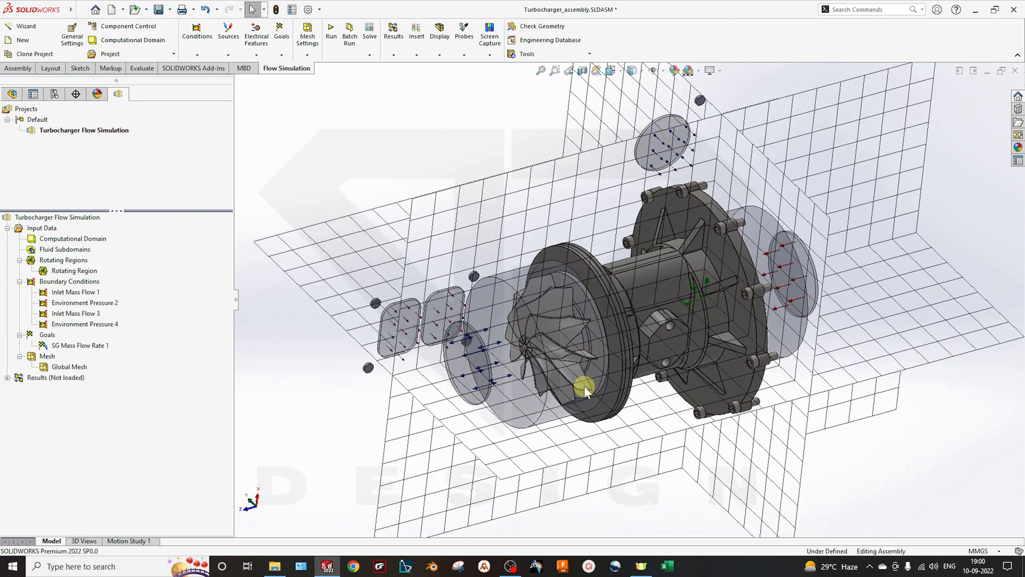
Hide the basic mesh on the turbocharger model
right_click(69, 368)
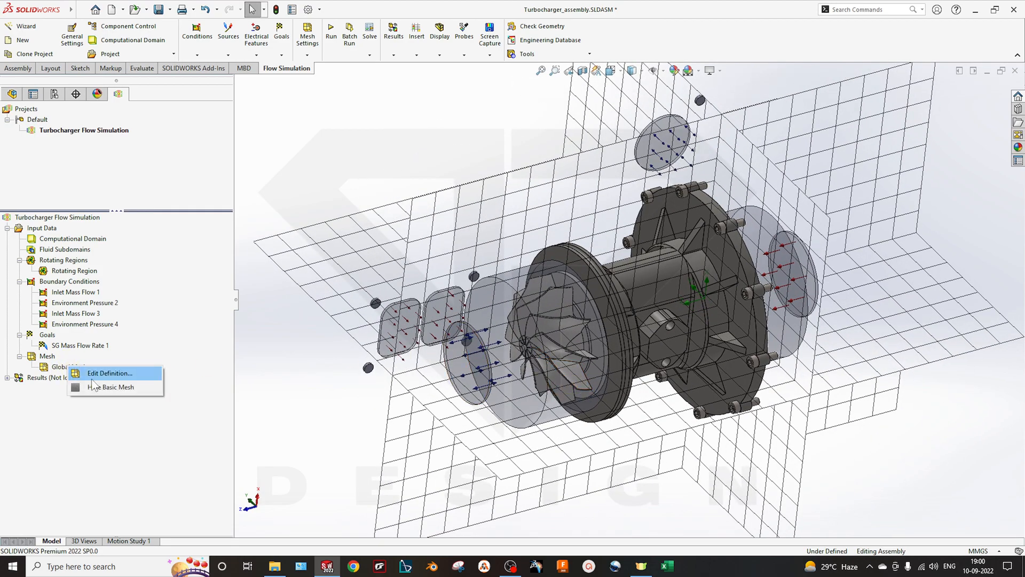
left_click(113, 383)
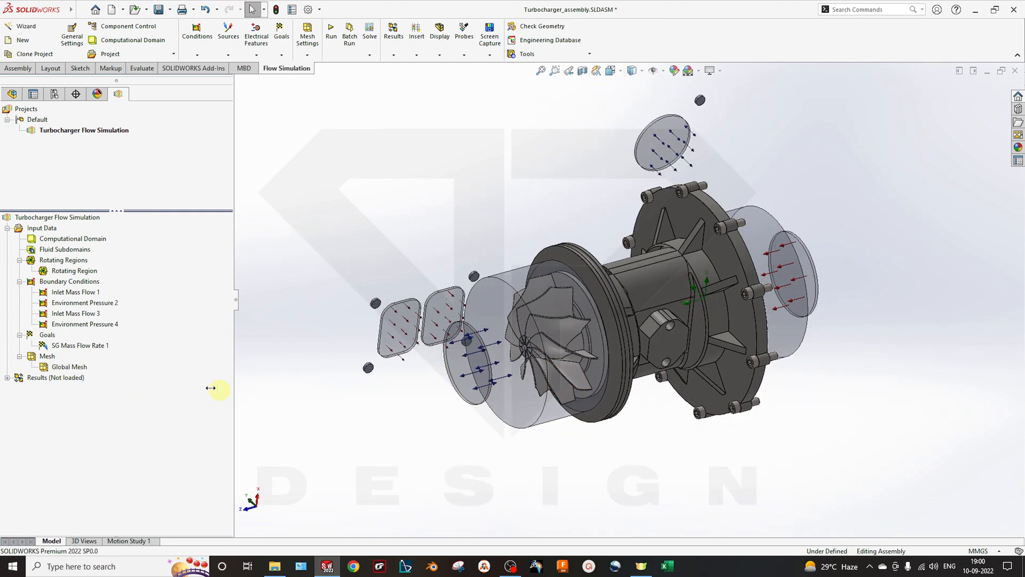
right_click(54, 361)
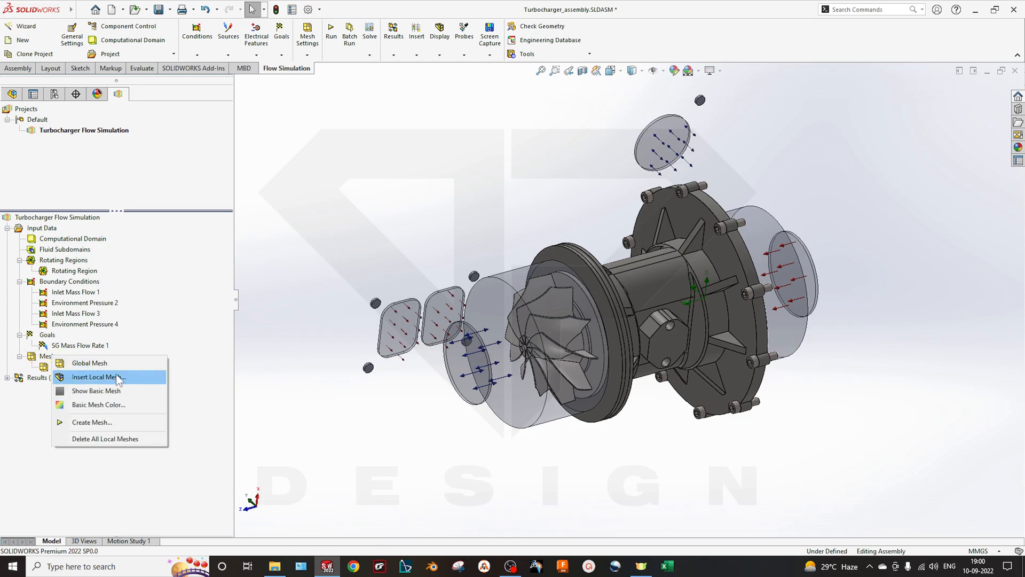
left_click(112, 377)
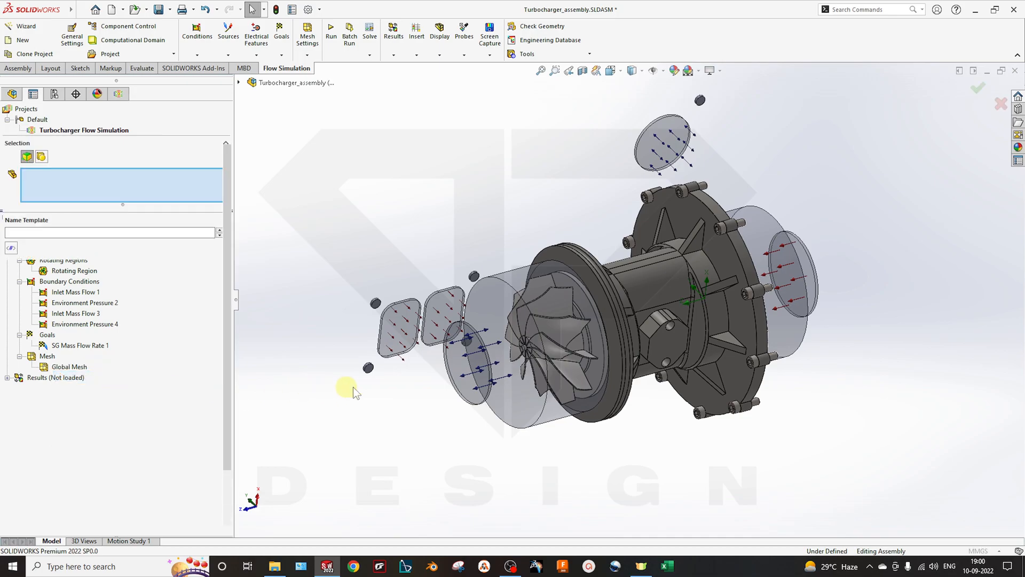
left_click_drag(25, 240, 21, 263)
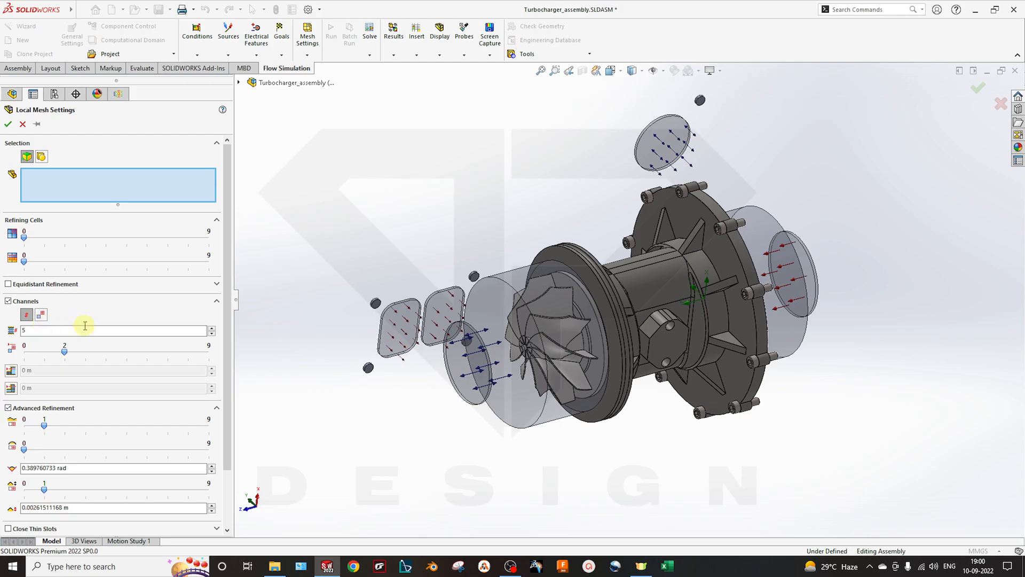
left_click_drag(65, 351, 29, 353)
scroll(64, 374, "down", 2)
scroll(80, 389, "up", 2)
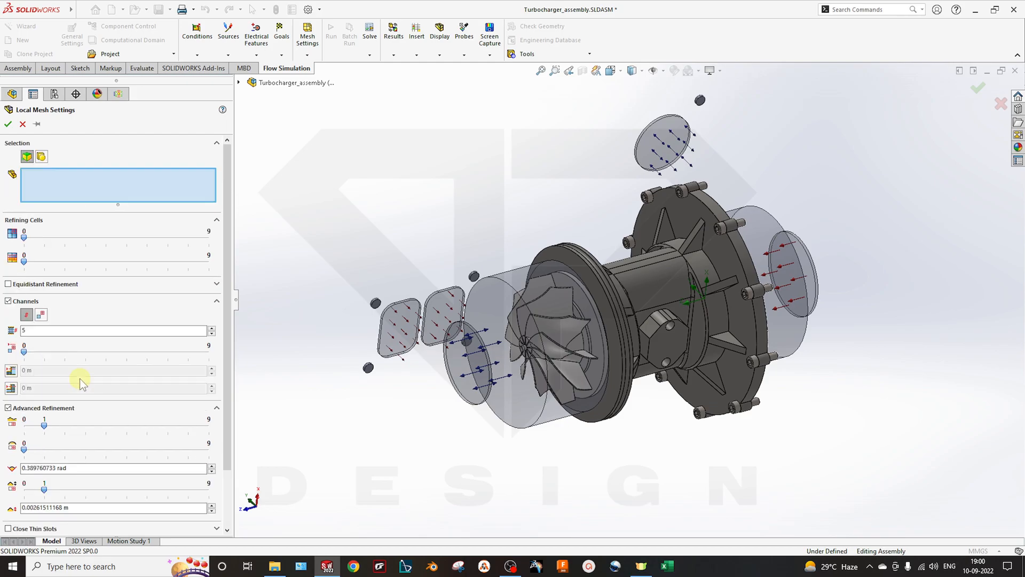
left_click(23, 125)
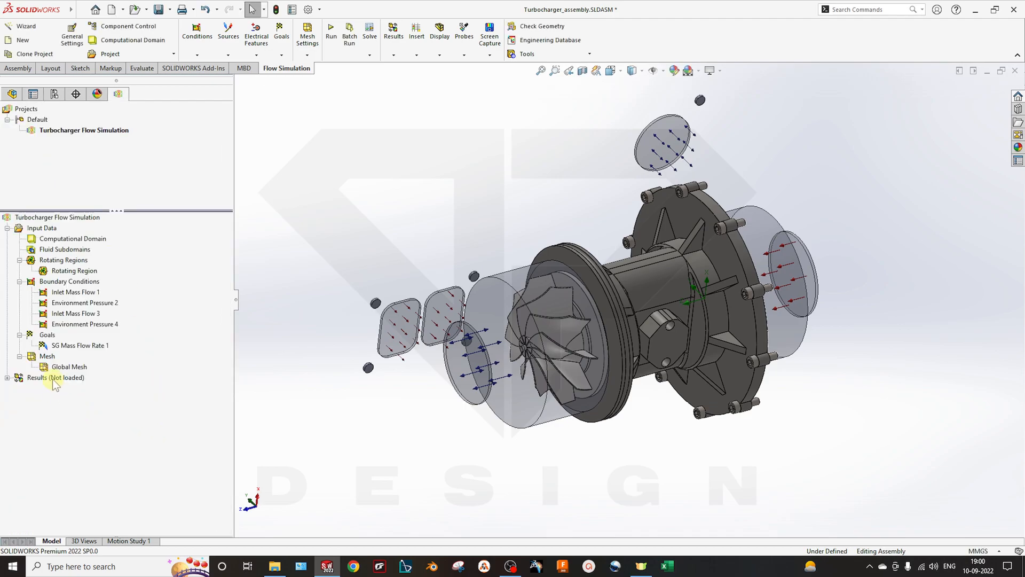
Run the flow simulation as a new calculation on this computer using all cores, and maximize the solver window
left_click(329, 36)
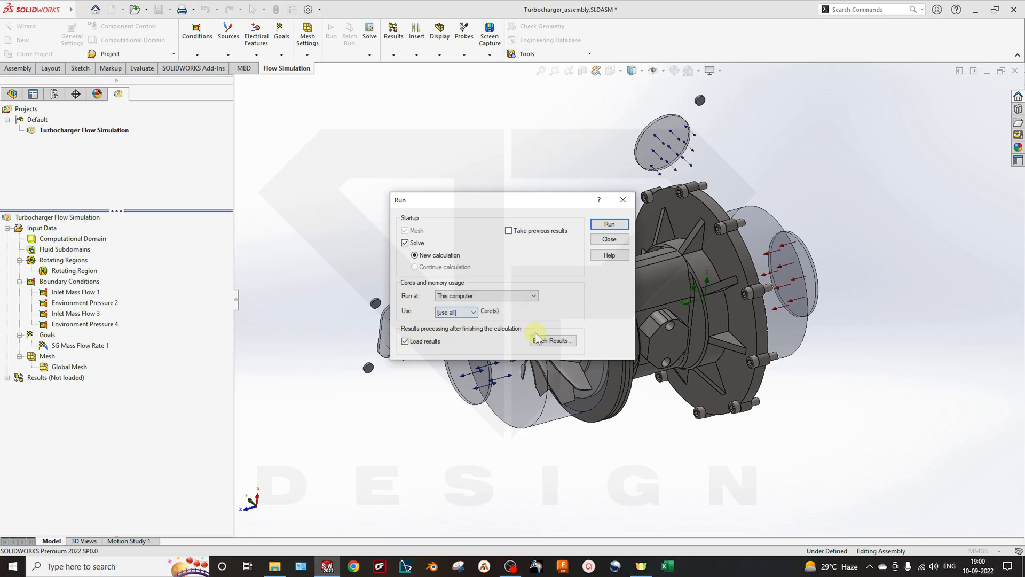
left_click(554, 341)
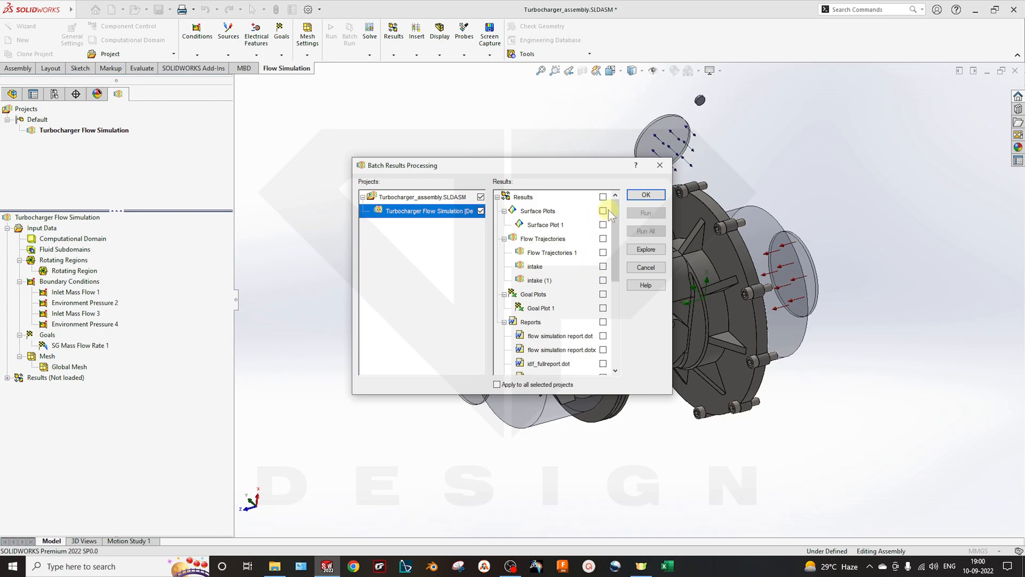
left_click(646, 195)
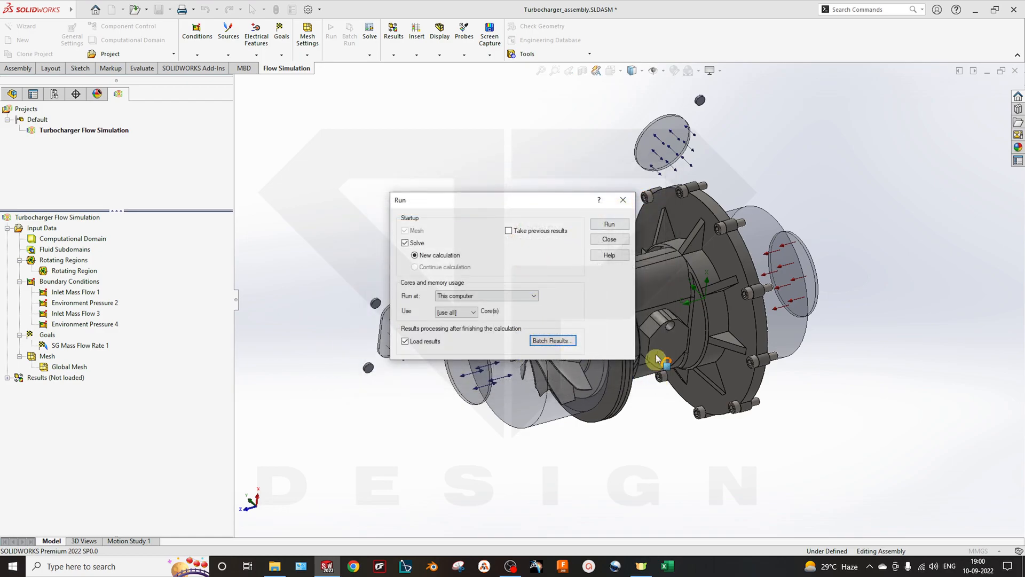
left_click(604, 225)
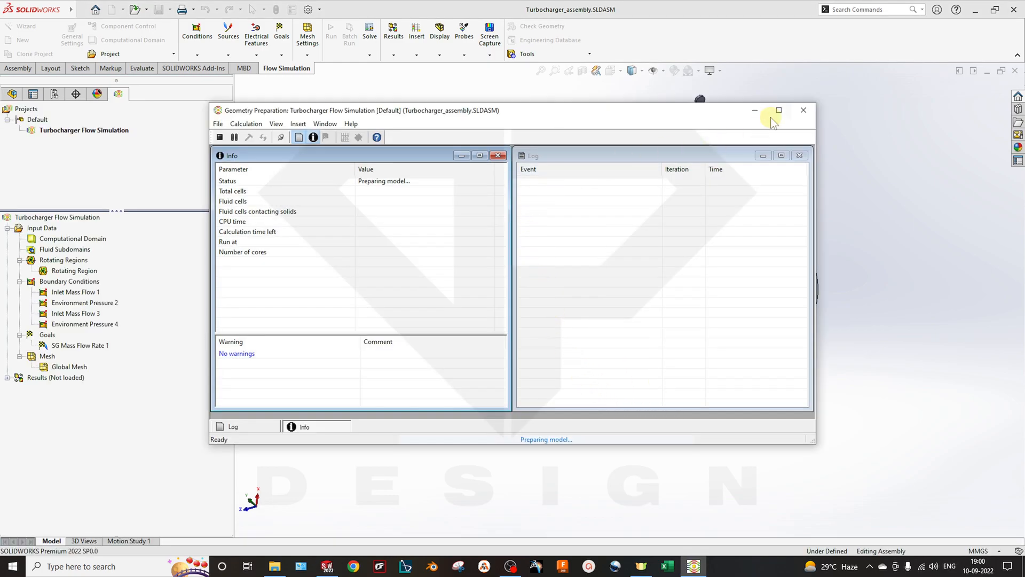
left_click(778, 111)
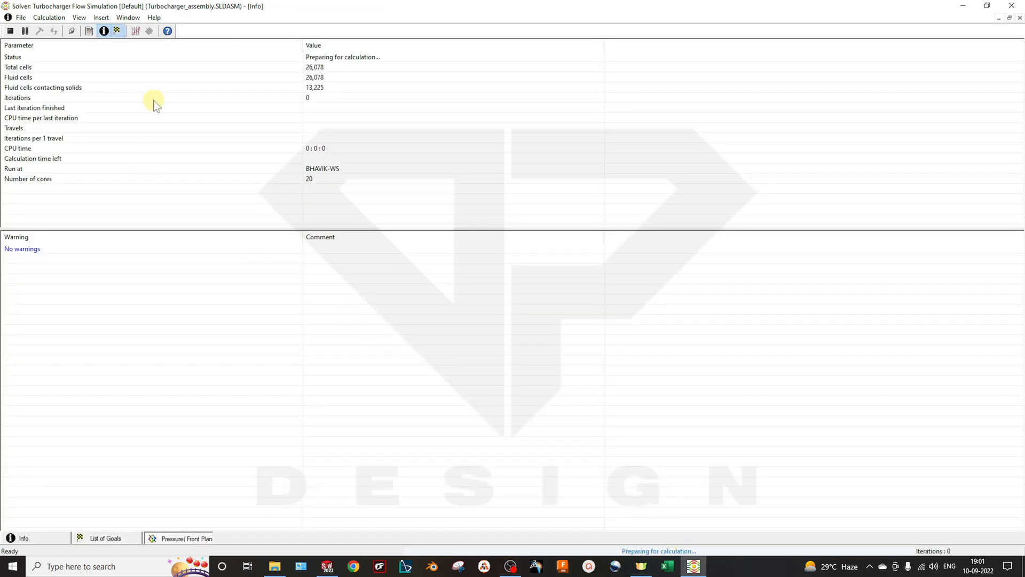
Check the goal list and the Front Plane pressure preview while the solver is calculating
left_click(120, 537)
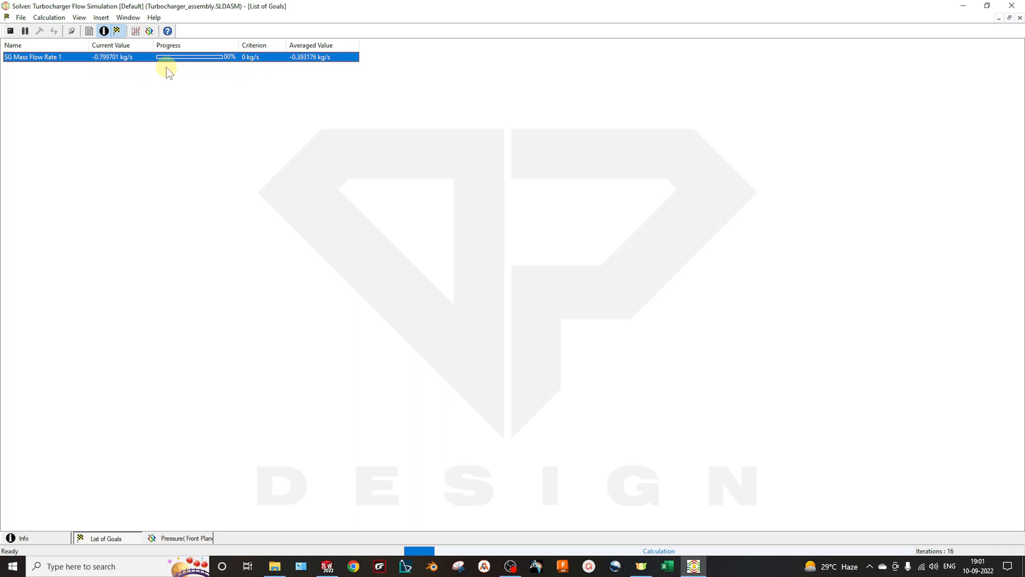
left_click(160, 538)
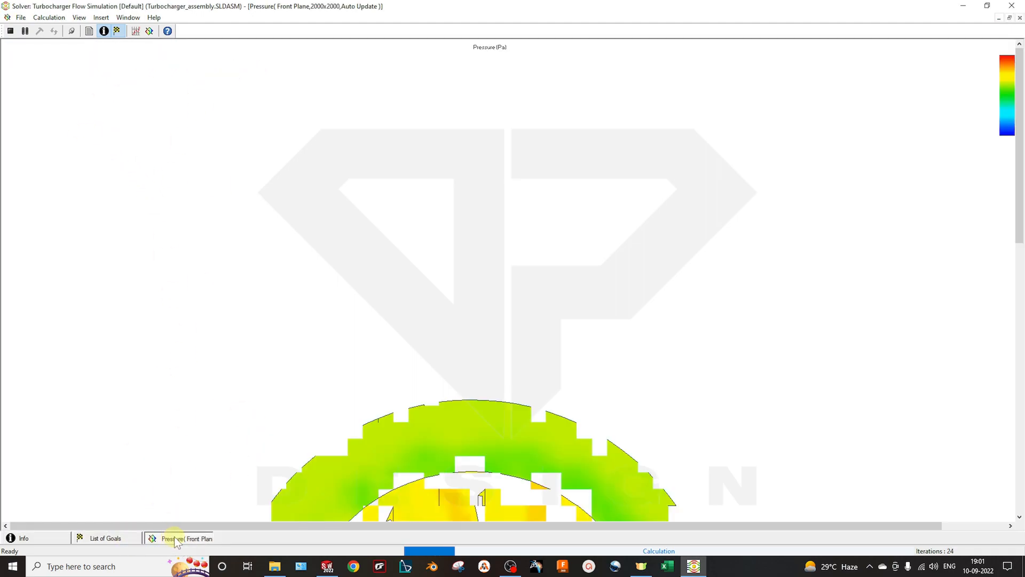
scroll(262, 427, "down", 4)
scroll(385, 235, "down", 2)
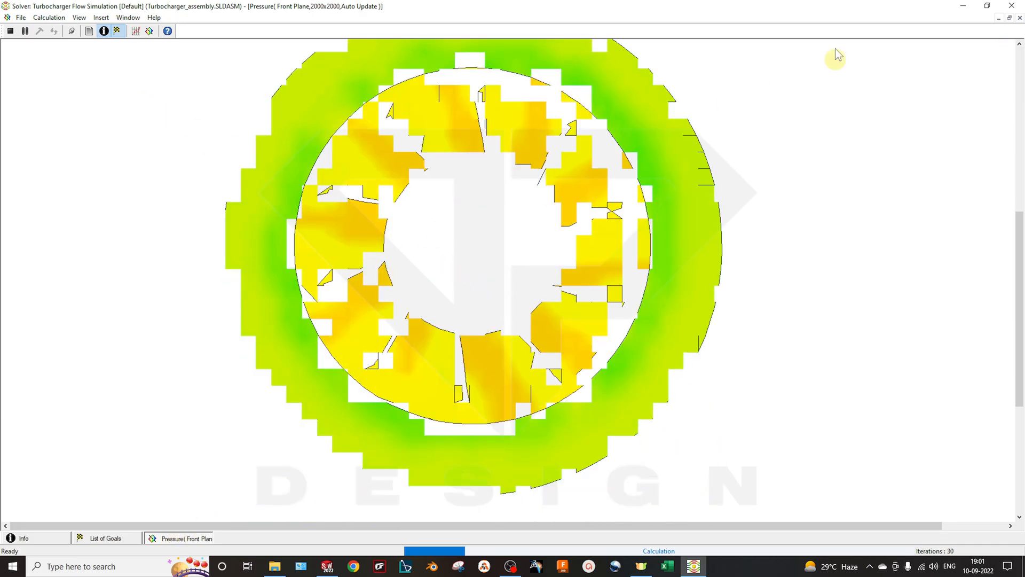
Restore the pressure preview to a floating window and enlarge it to show the full ring-shaped section
left_click(1009, 18)
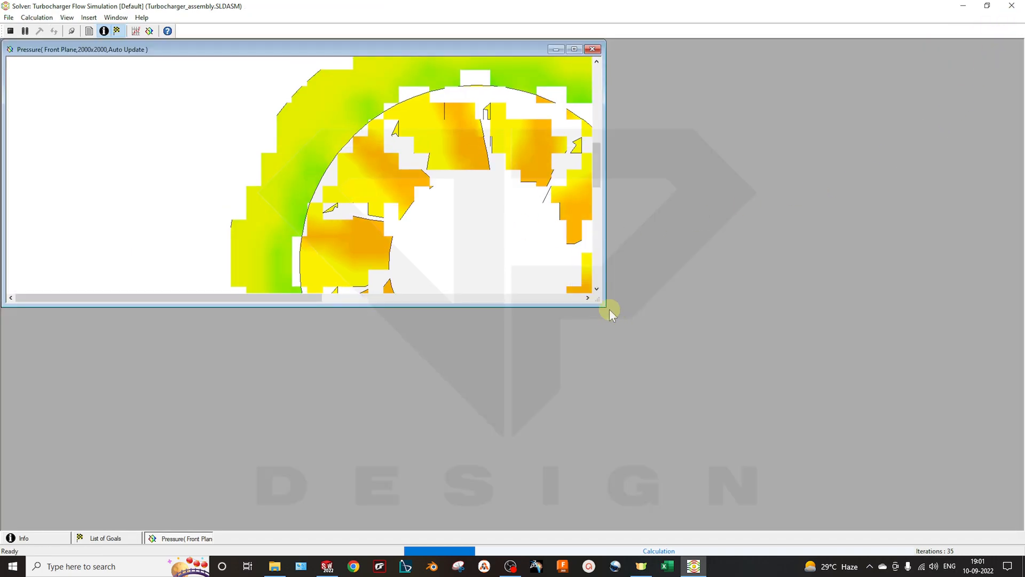
left_click_drag(607, 307, 846, 469)
left_click_drag(800, 512, 766, 528)
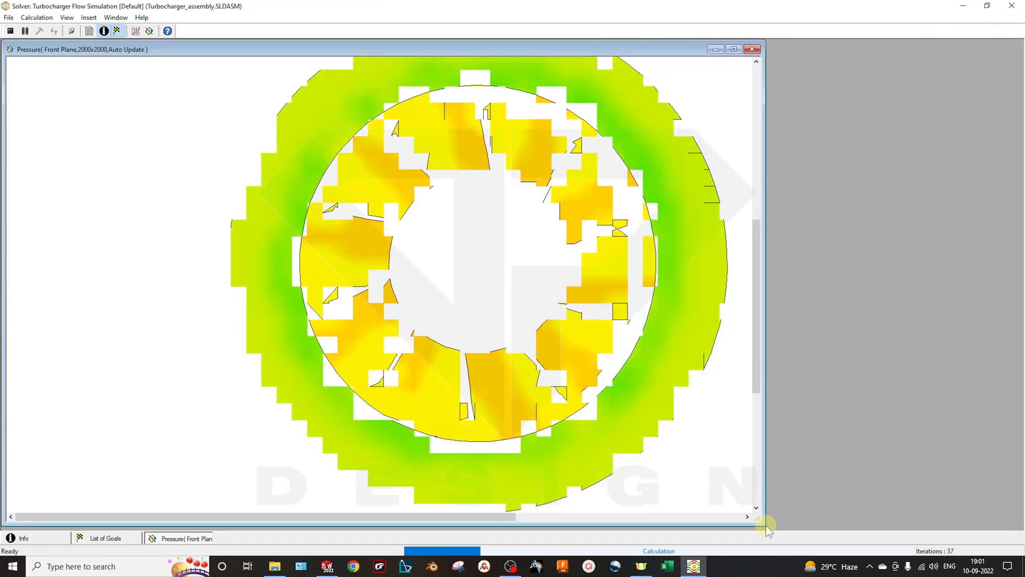
scroll(353, 284, "down", 2)
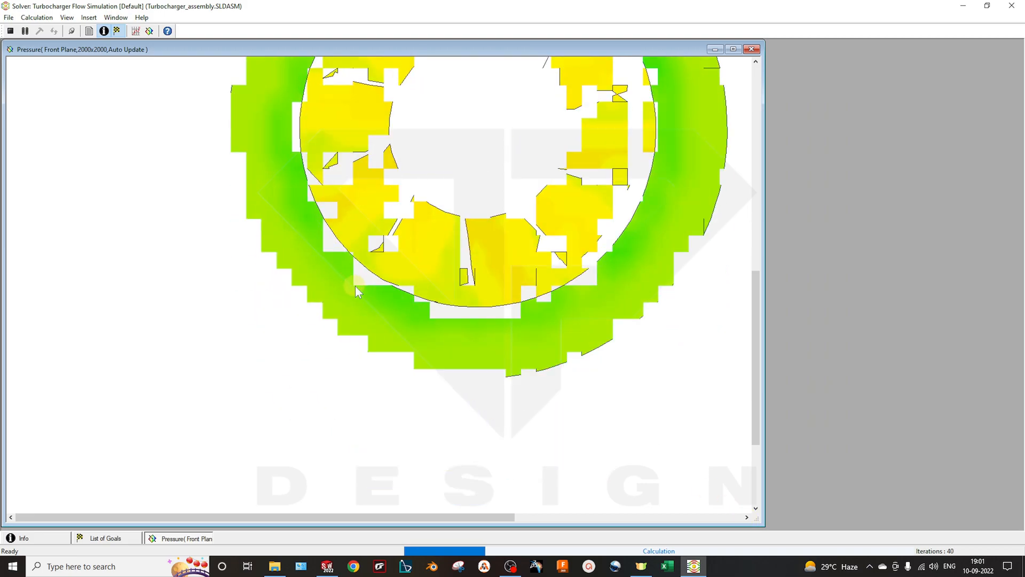
scroll(480, 283, "up", 4)
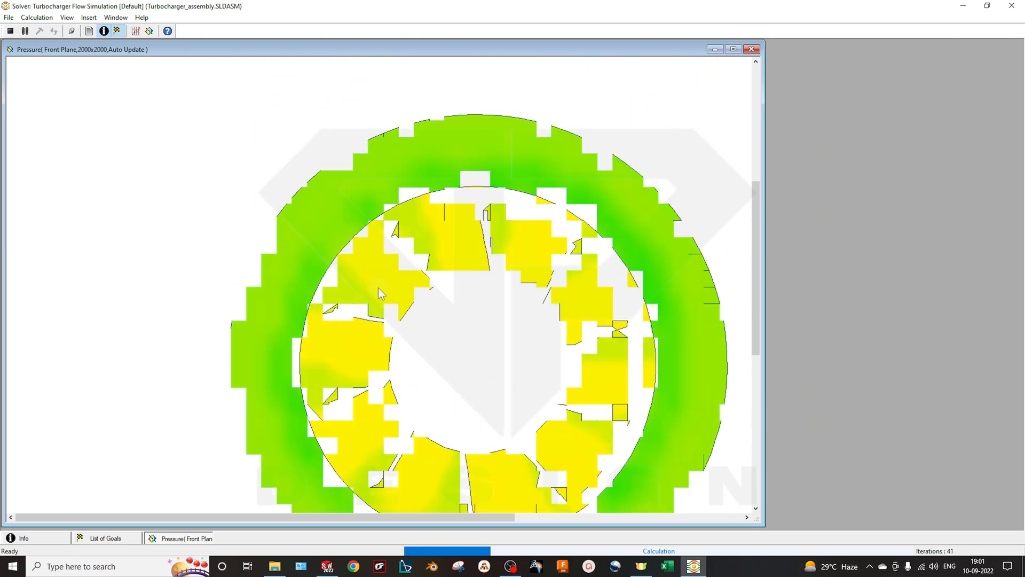
Start a new solver preview on the Front Plane in Isolines mode
left_click(149, 31)
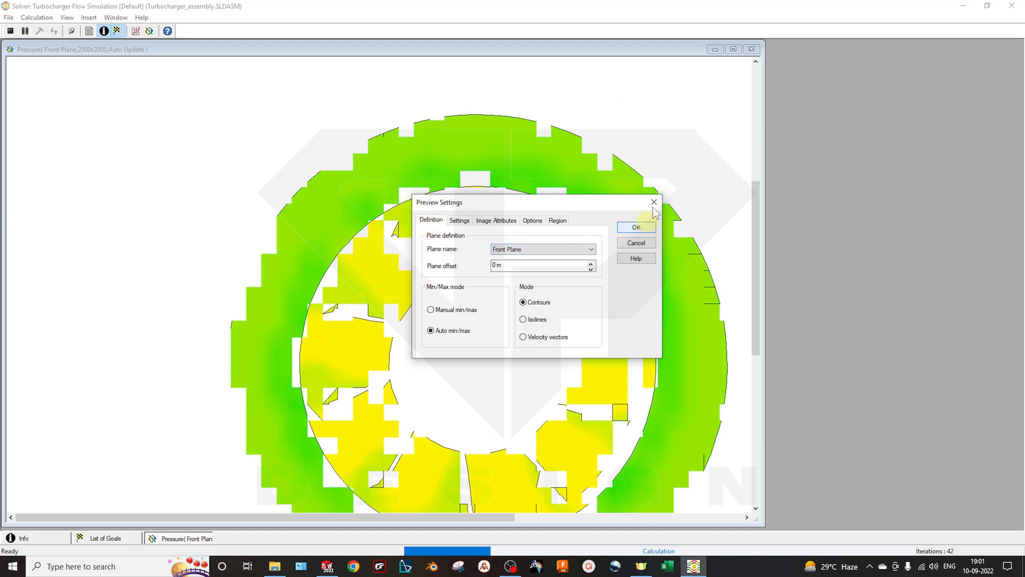
left_click(636, 227)
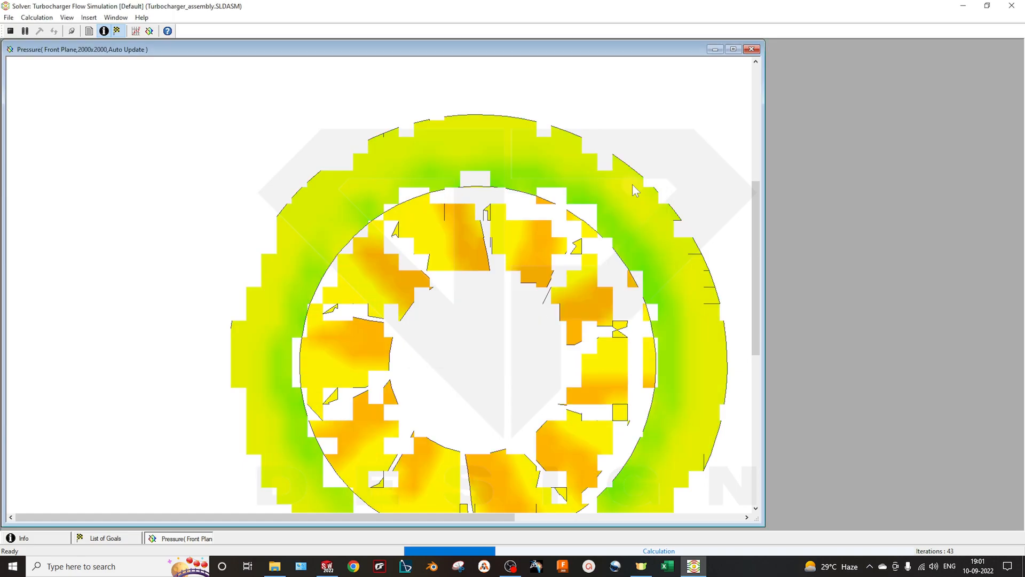
left_click(150, 32)
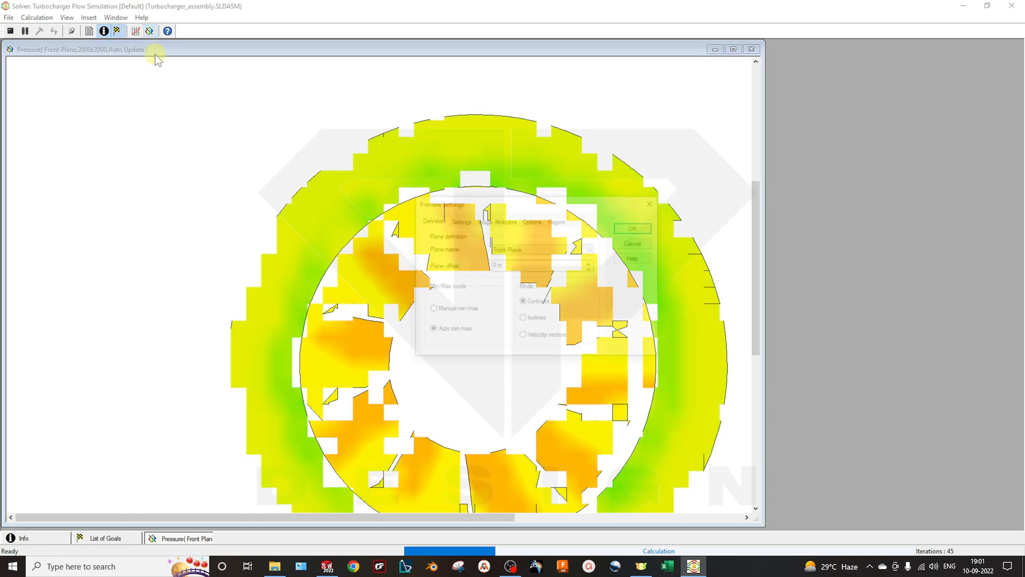
left_click(500, 251)
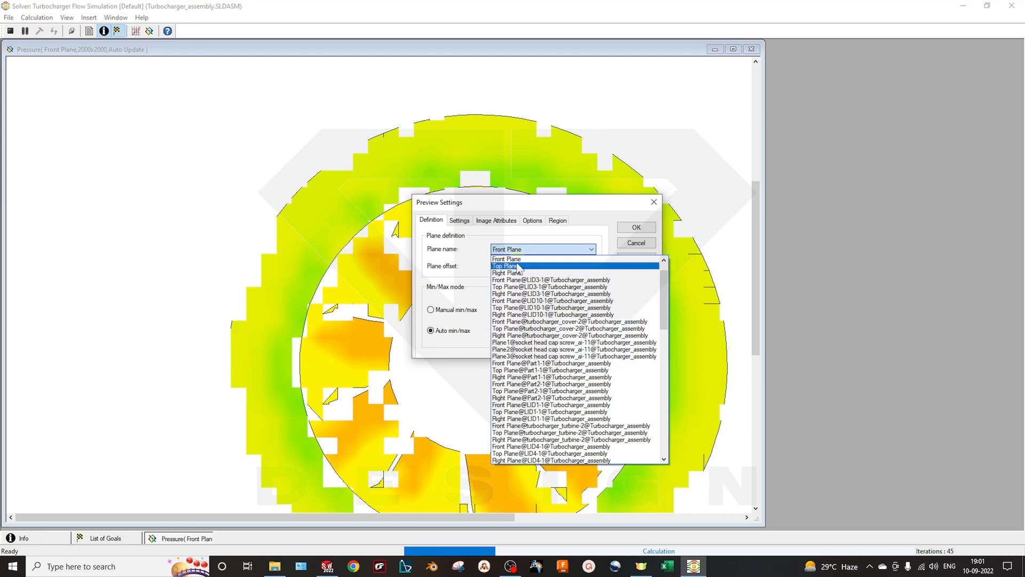
left_click(472, 245)
left_click(459, 220)
left_click(431, 219)
left_click(496, 265)
left_click(515, 269)
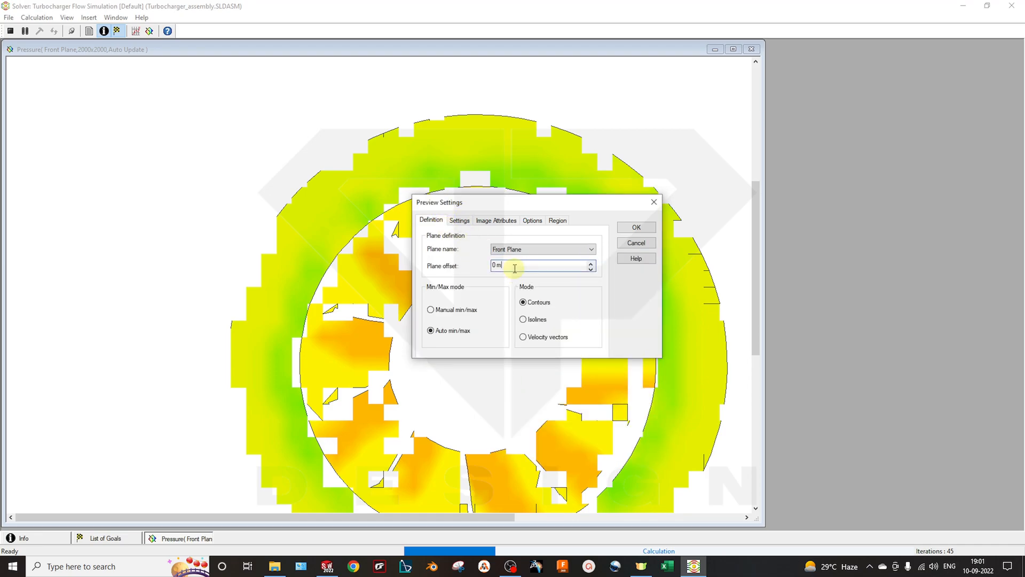
left_click(535, 305)
left_click(540, 319)
Set the preview parameter to Velocity, review the image, option and region settings, and create the preview
left_click(459, 220)
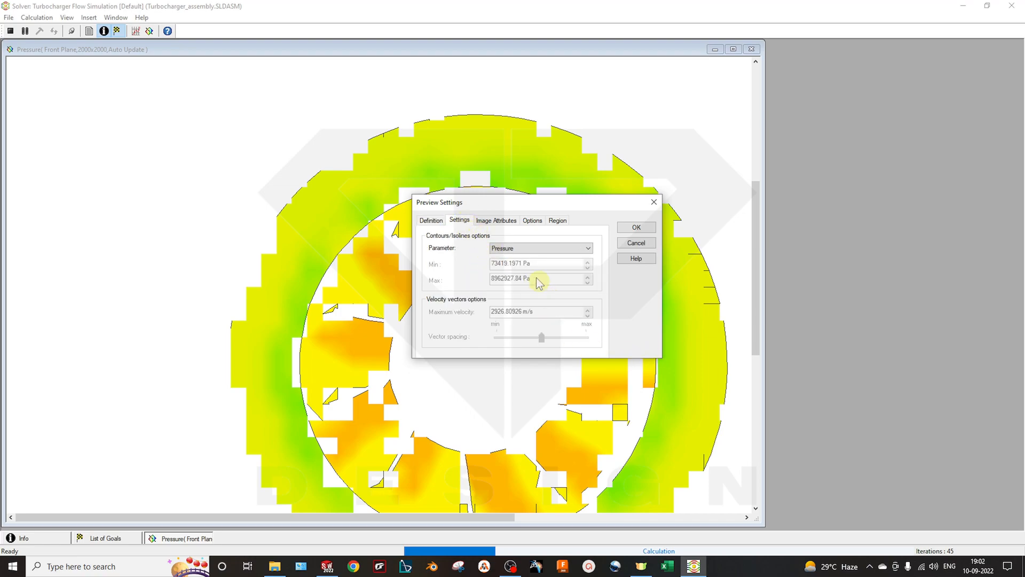
left_click(527, 248)
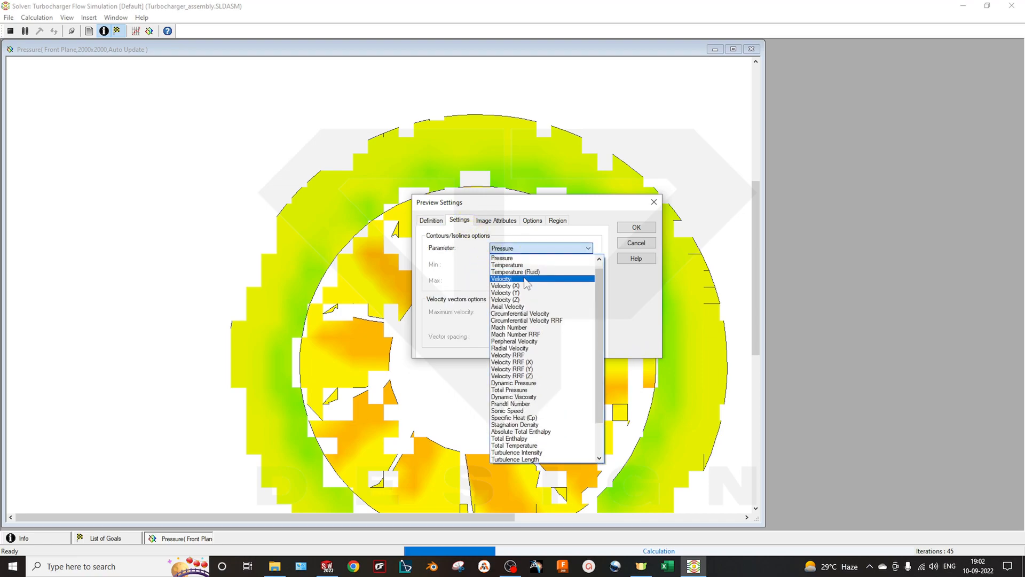
left_click(526, 279)
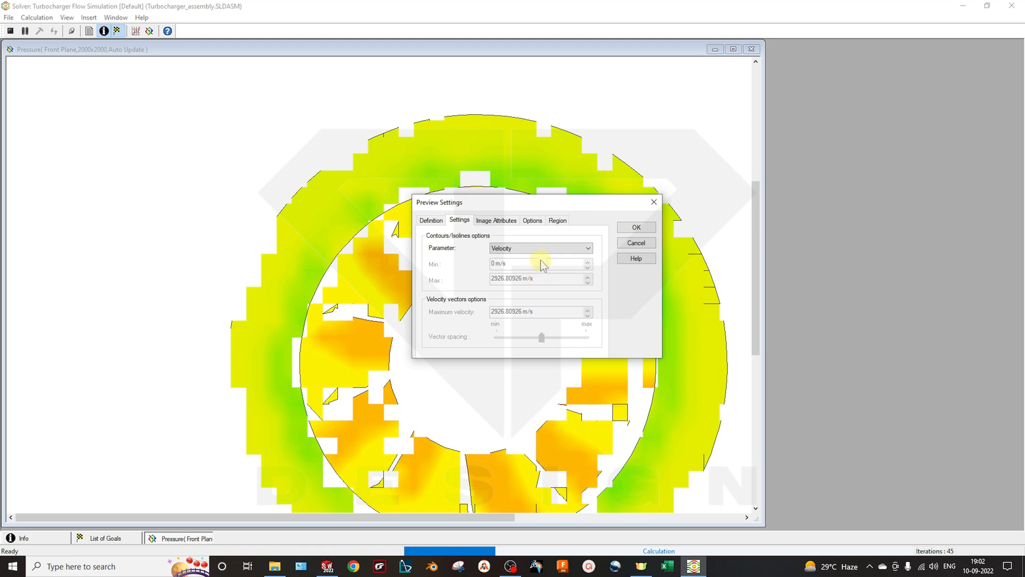
left_click(487, 221)
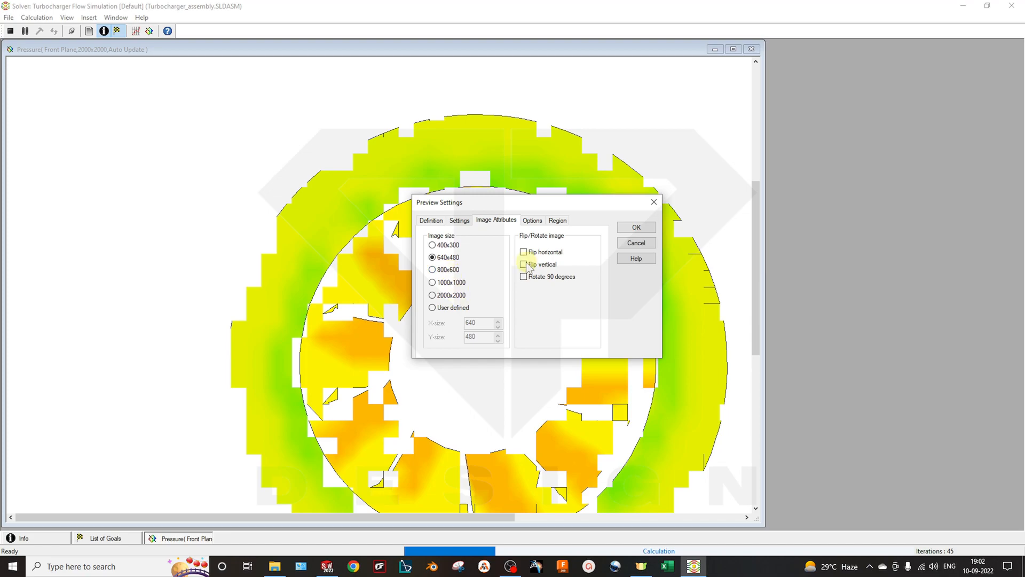
left_click(532, 227)
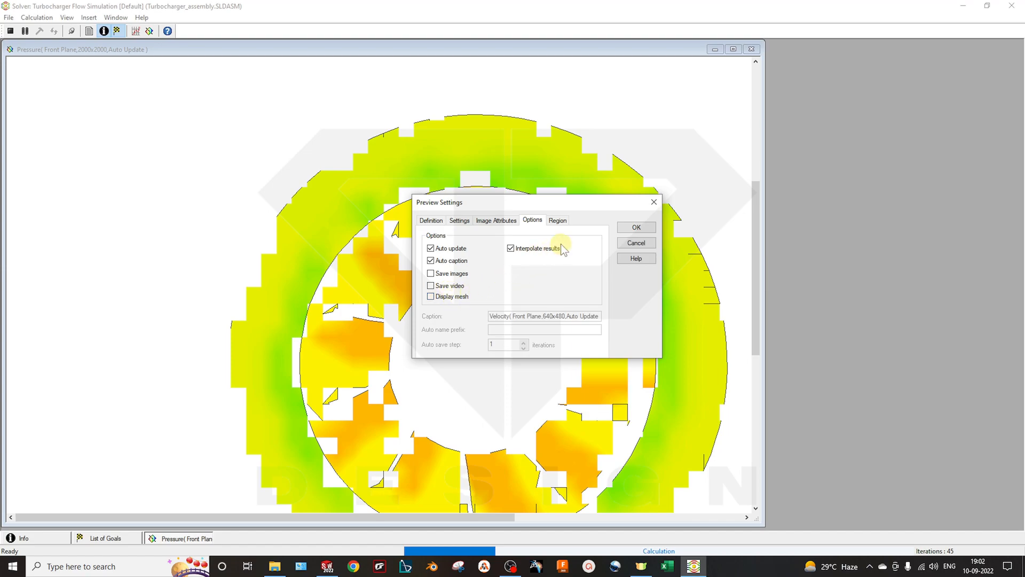
left_click(557, 220)
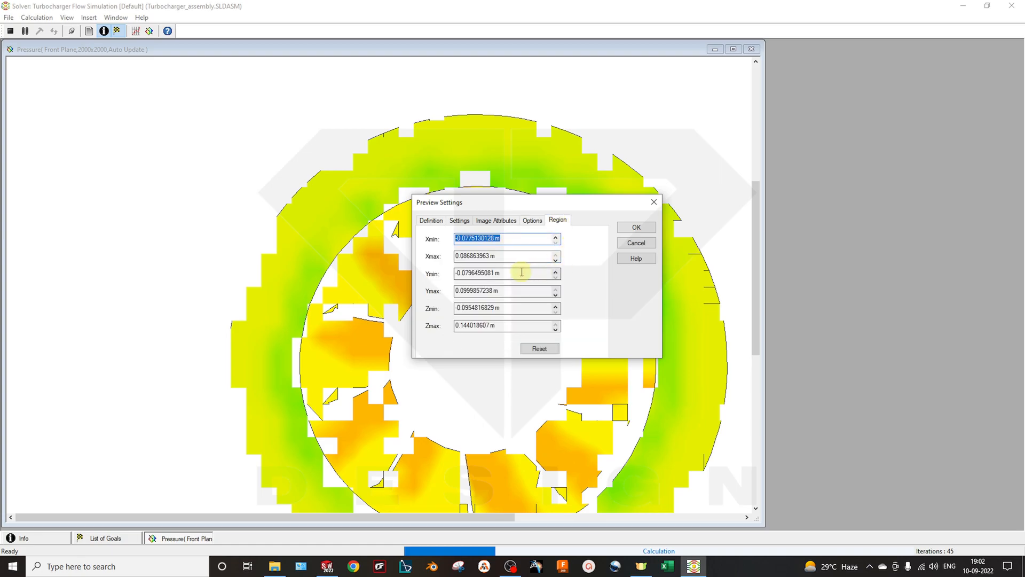
left_click(633, 227)
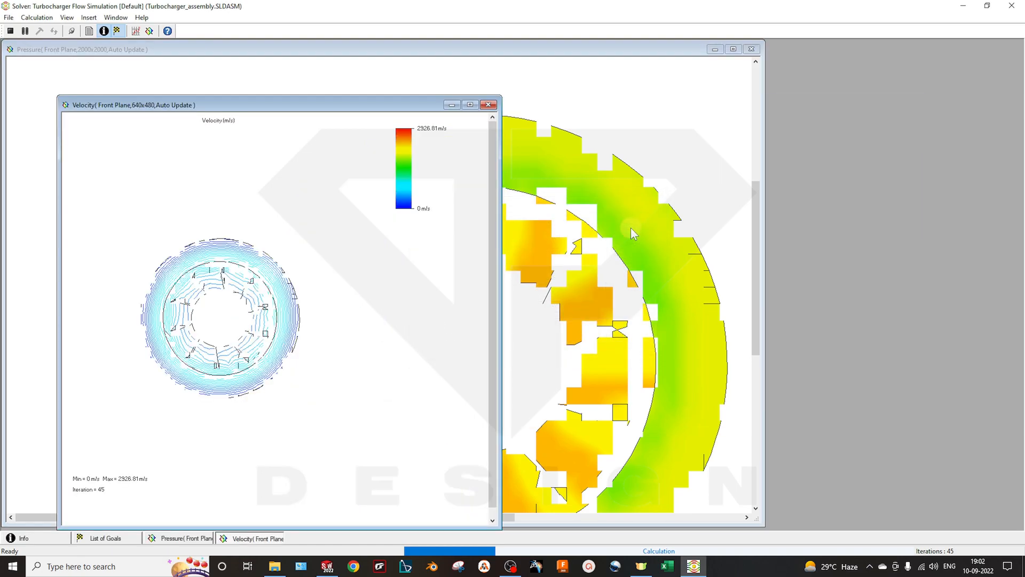
Place the velocity preview beside the pressure preview, then bring up the pressure preview and the goal list to check progress
left_click_drag(254, 105, 700, 70)
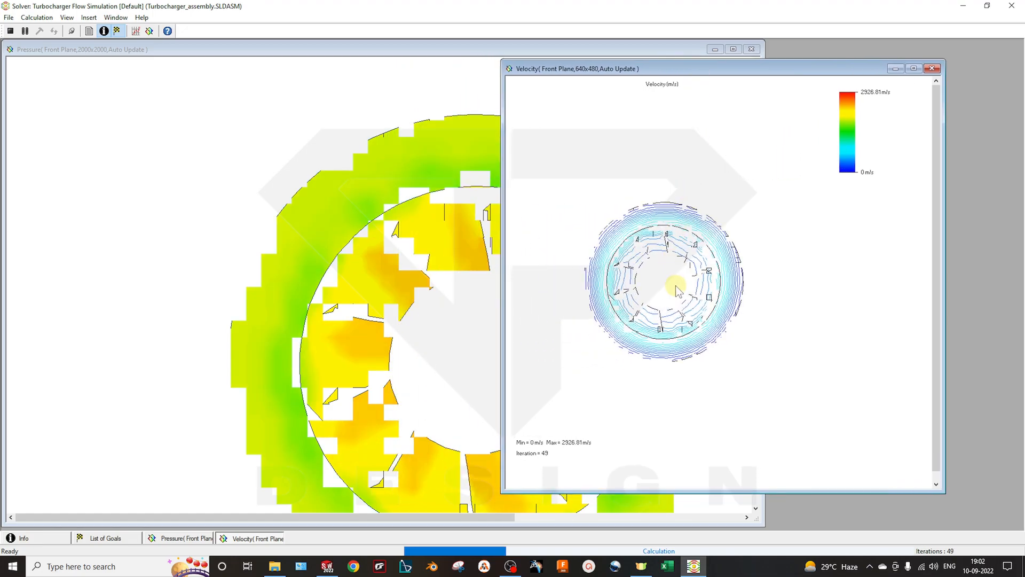
scroll(678, 290, "down", 1)
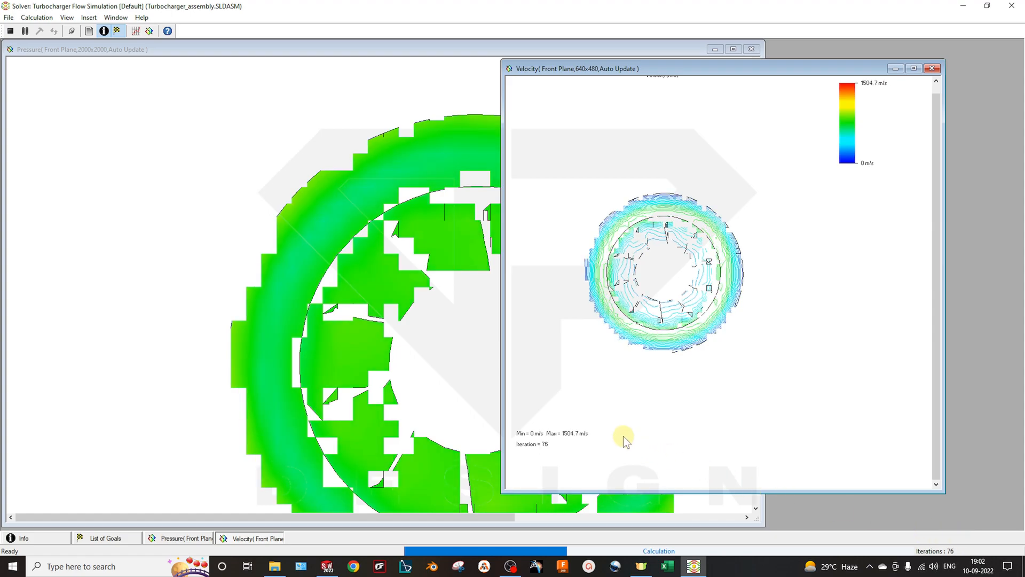
left_click(147, 538)
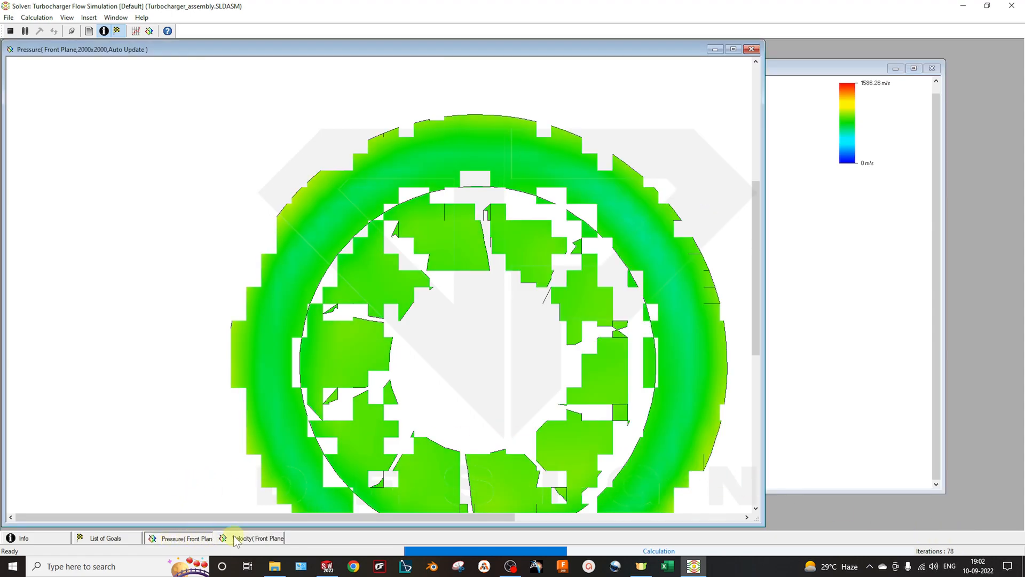
left_click(106, 538)
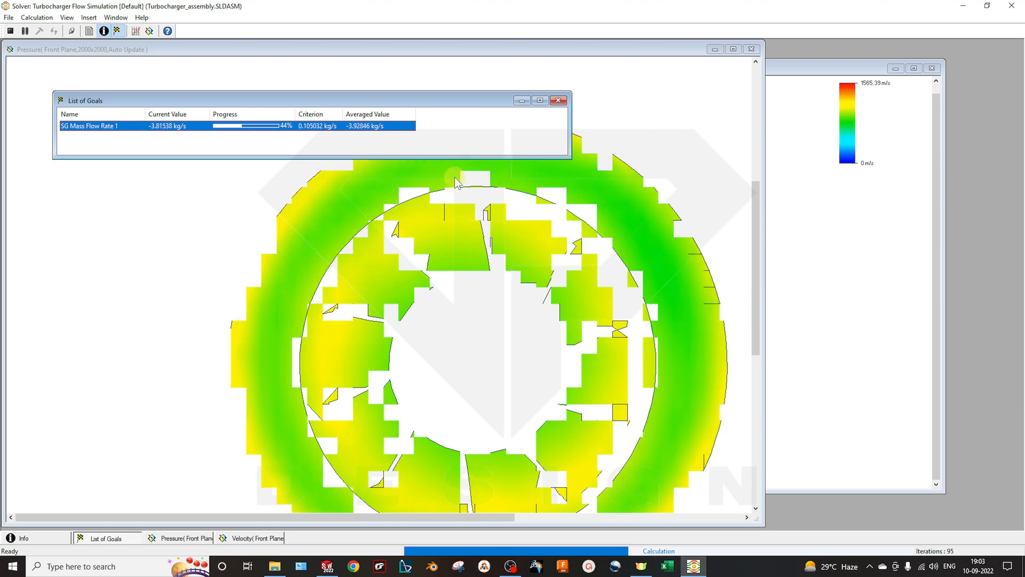
Put away the goal list, watch the pressure preview until the calculation ends, and close the solver window
left_click(522, 100)
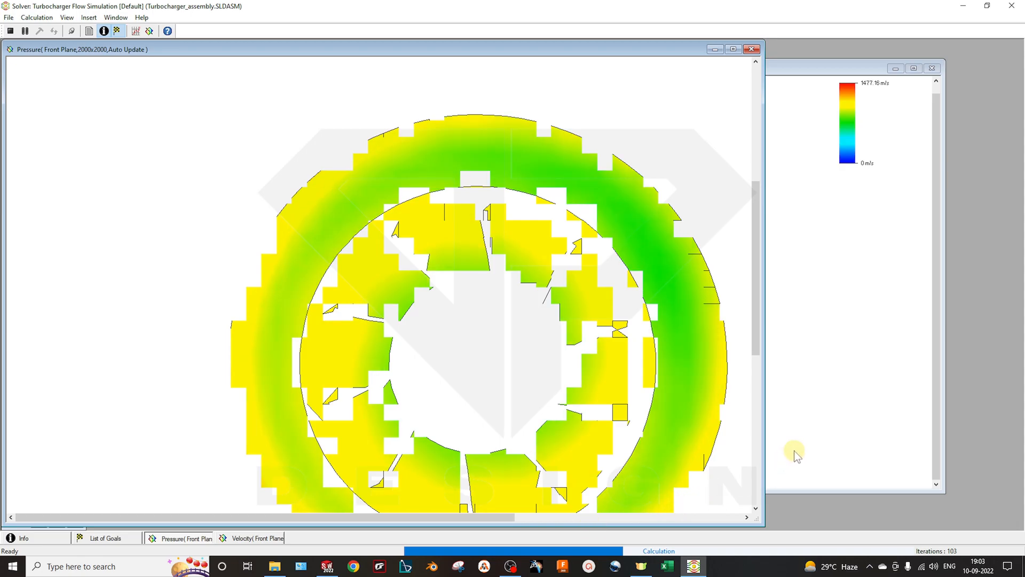
scroll(742, 322, "down", 3)
scroll(738, 334, "up", 1)
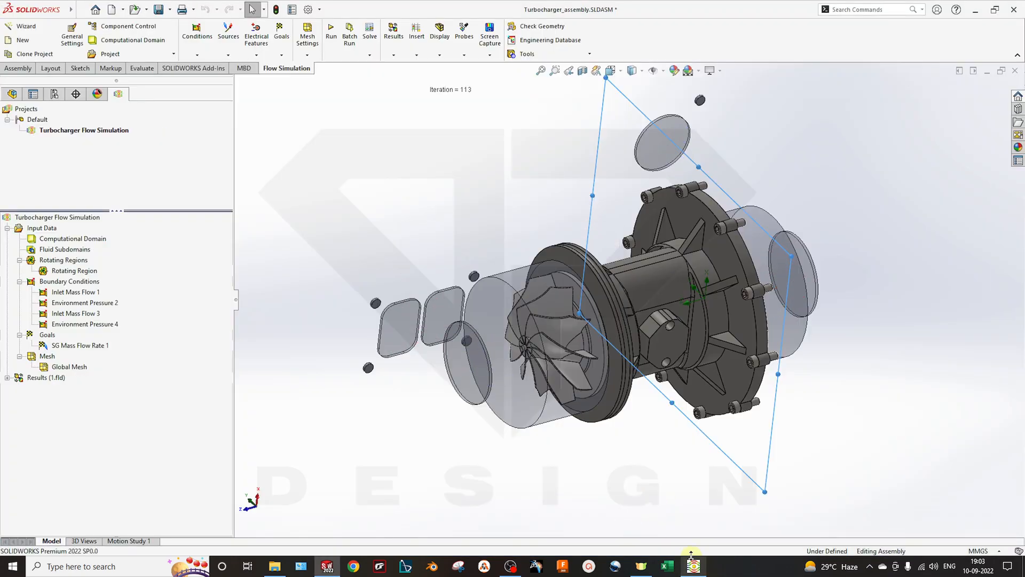
left_click(693, 564)
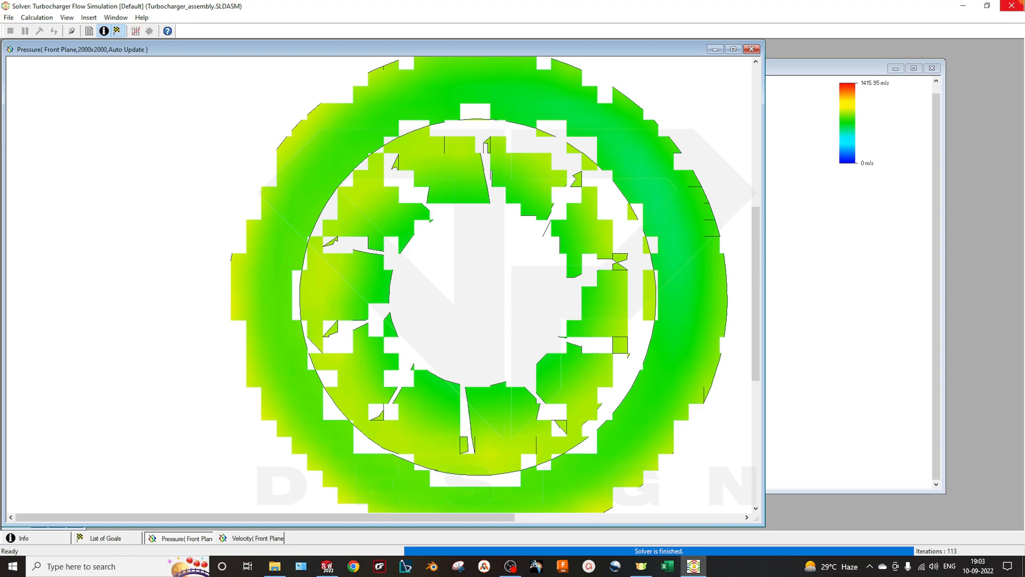
left_click(1012, 6)
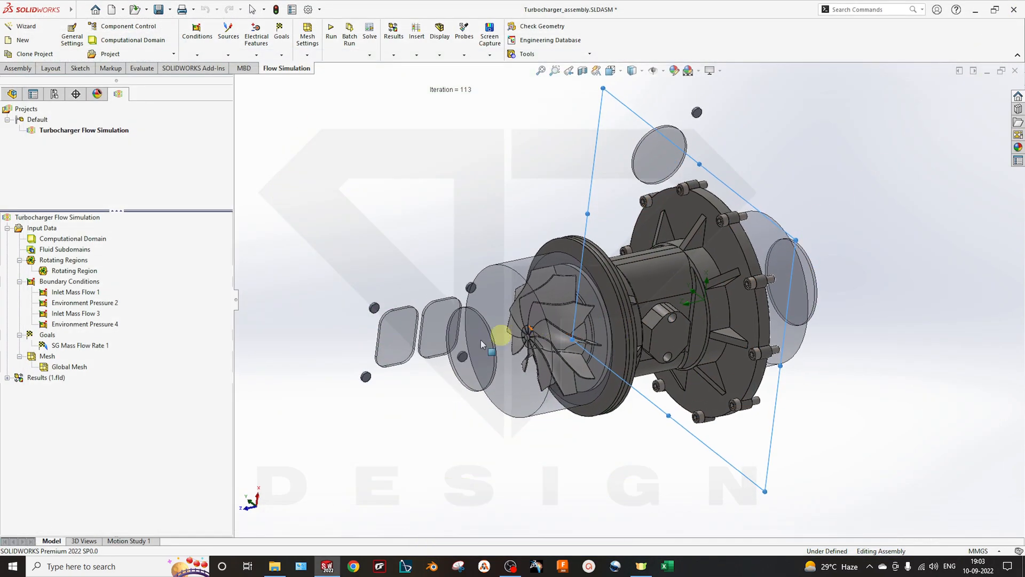
Expand the results and delete the existing Surface Plot 1
left_click(7, 378)
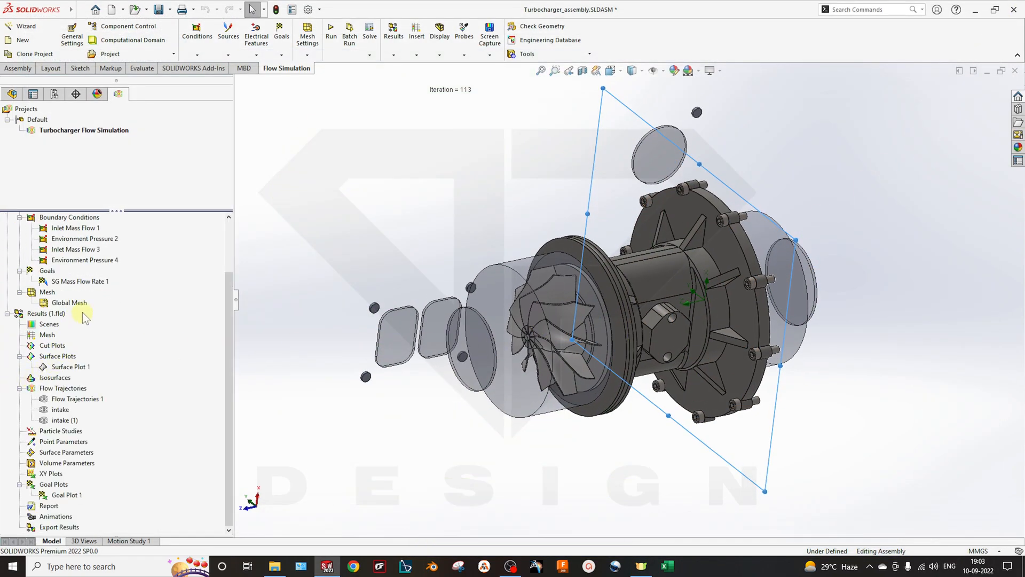
right_click(68, 368)
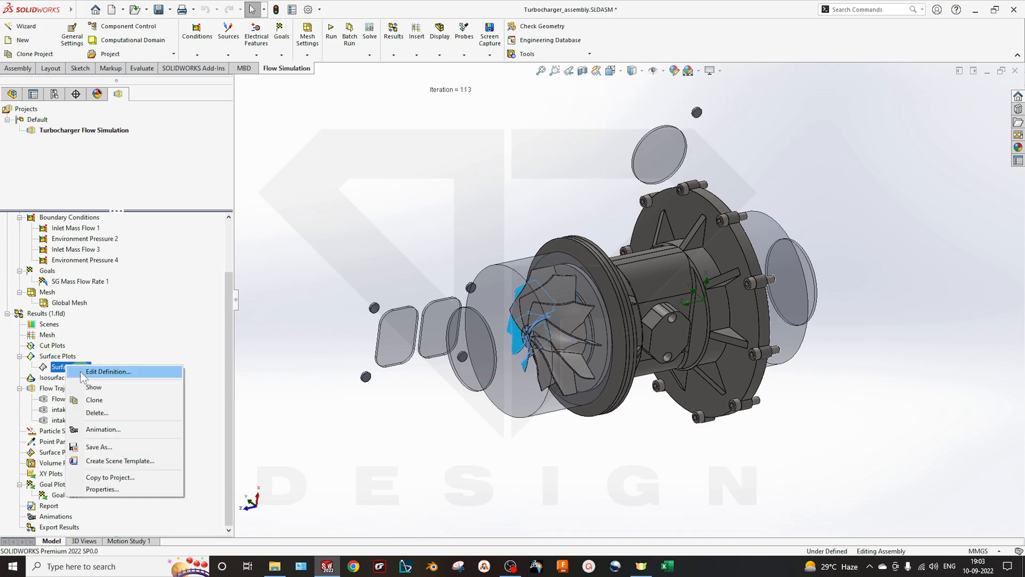
left_click(100, 418)
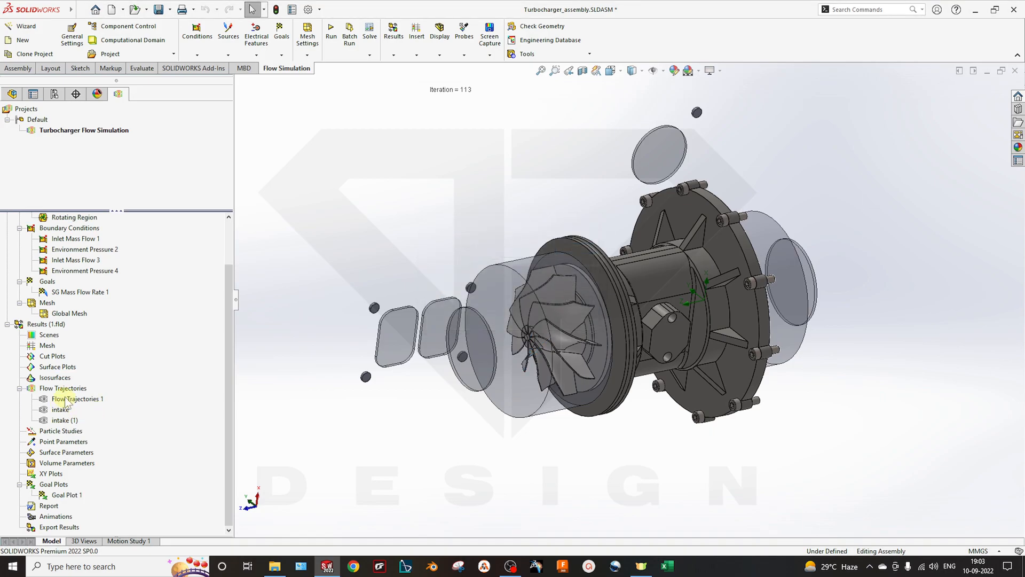
Delete the old flow trajectories Flow Trajectories 1, intake and intake (1) together
left_click(69, 399)
left_click(62, 420, "shift")
right_click(65, 422)
left_click(94, 438)
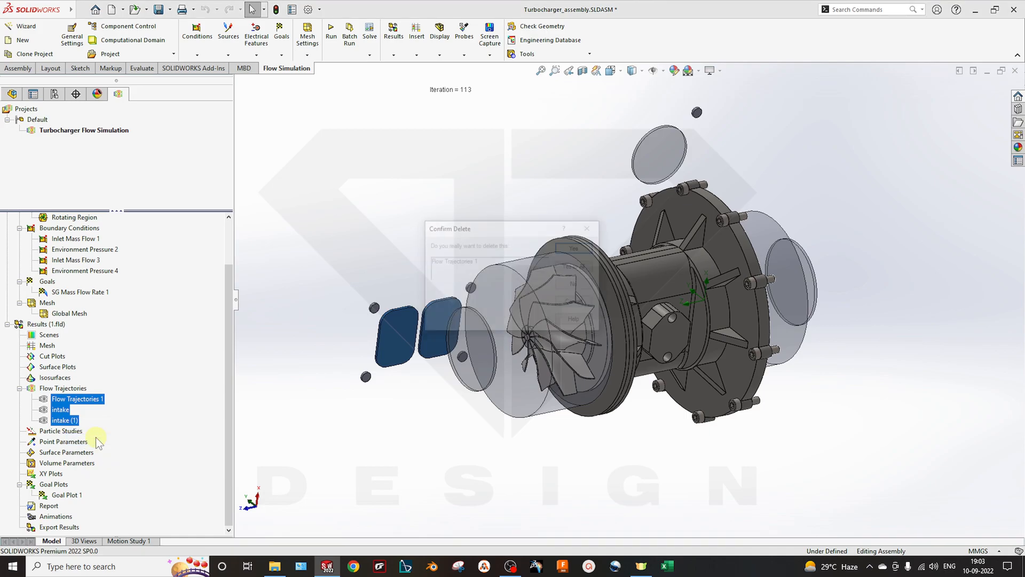
key("Return")
key("Return")
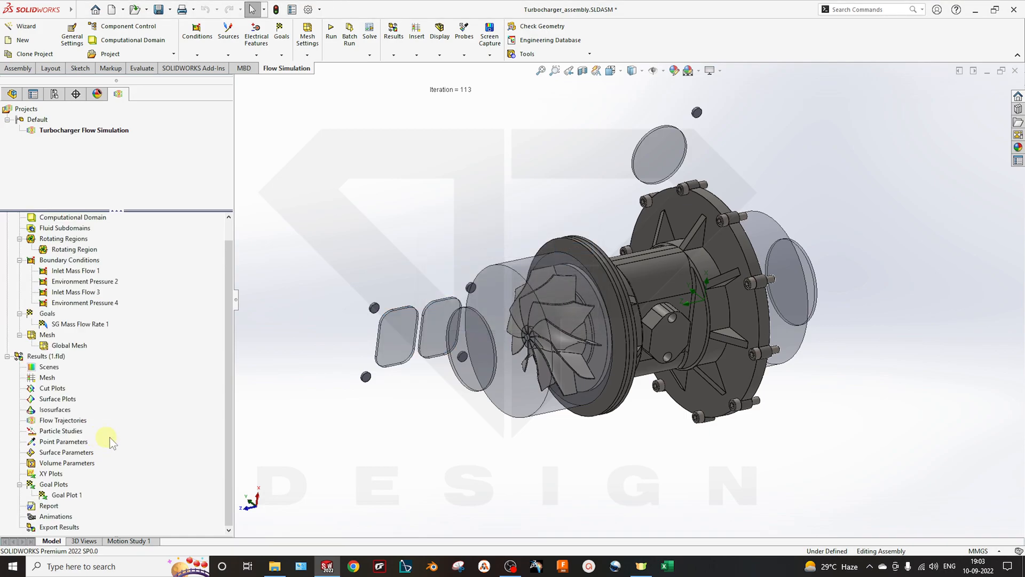
Start a new cut plot and set the assembly's Top Plane as its section plane
middle_click_drag(437, 388, 584, 362)
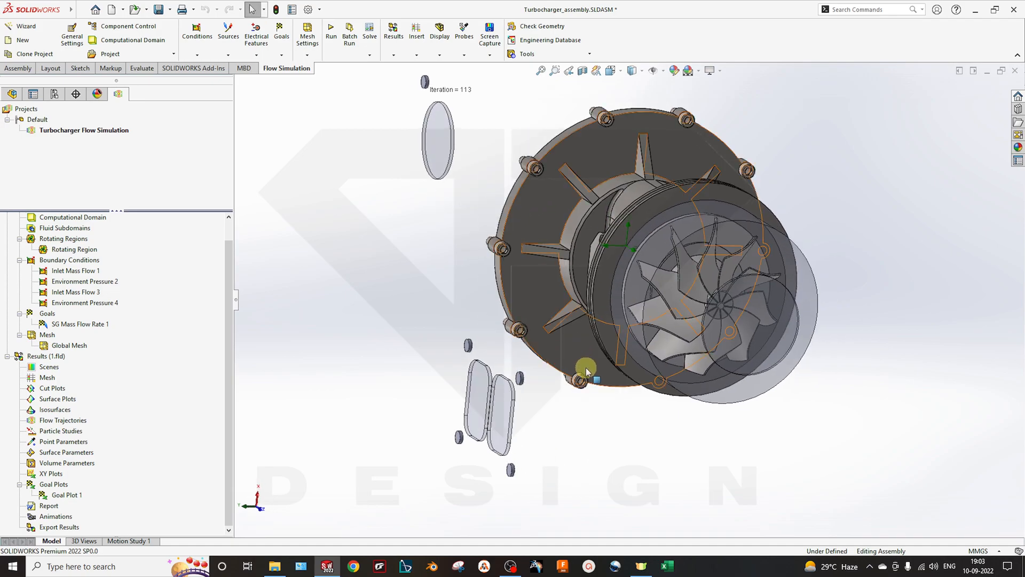
middle_click_drag(327, 367, 281, 382)
right_click(53, 390)
left_click(96, 407)
middle_click_drag(419, 379, 470, 421)
right_click(60, 178)
left_click(86, 184)
left_click(238, 82)
left_click(286, 145)
middle_click_drag(479, 401, 499, 302)
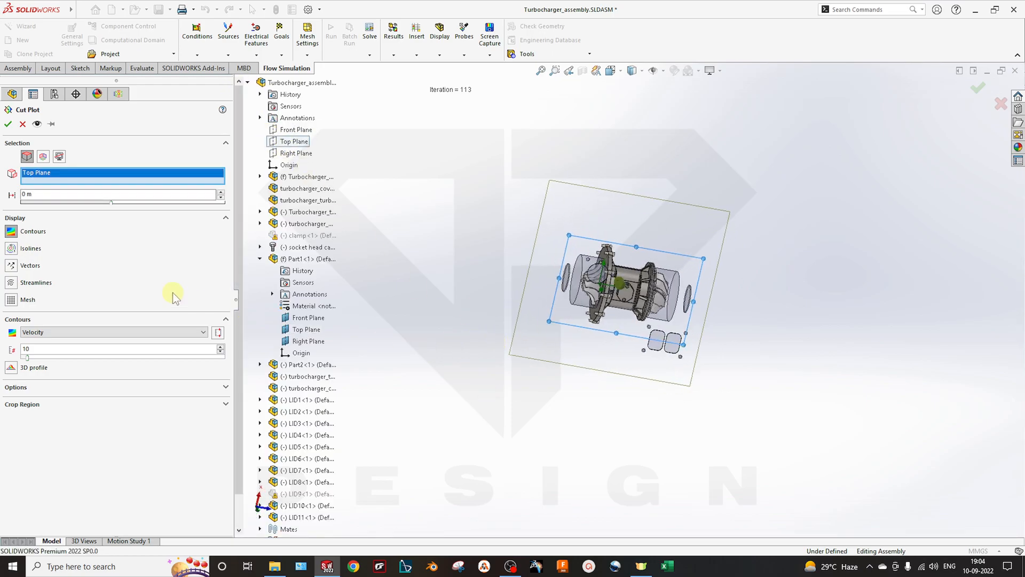
Add isolines of Velocity with 255 levels alongside the velocity contours, and create the cut plot
left_click(28, 248)
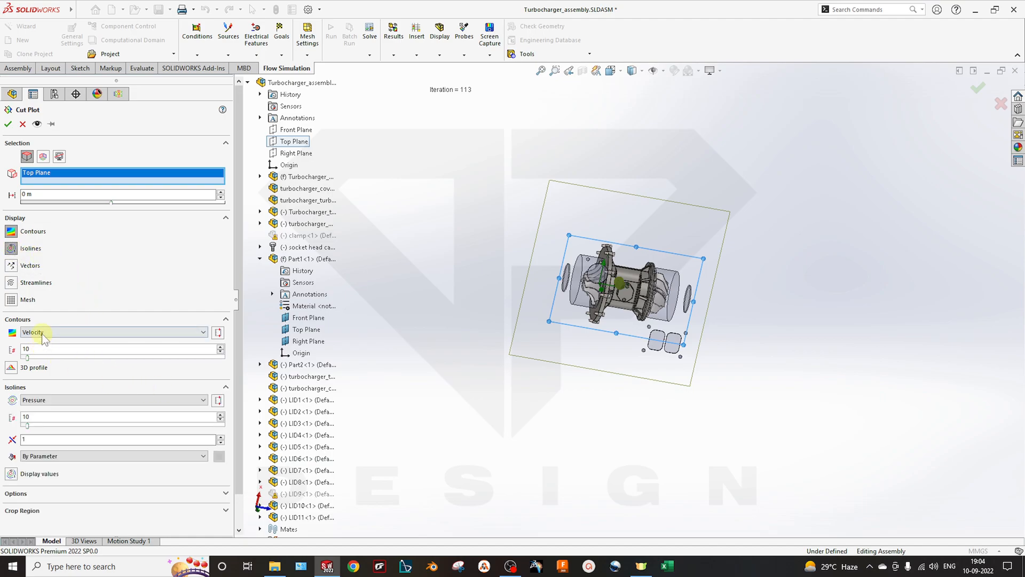
left_click(55, 400)
left_click(59, 245)
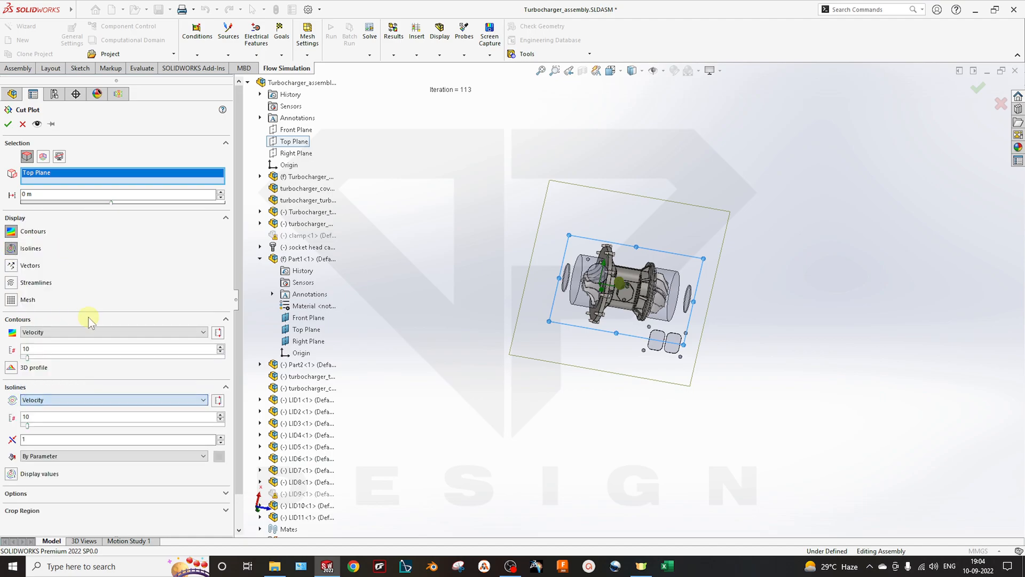
left_click(28, 425)
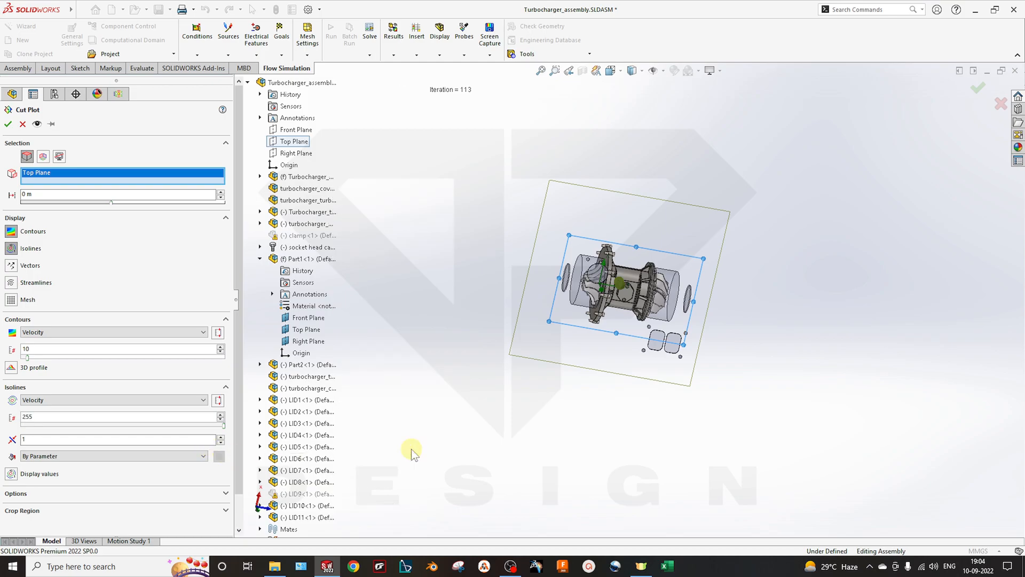
left_click(9, 124)
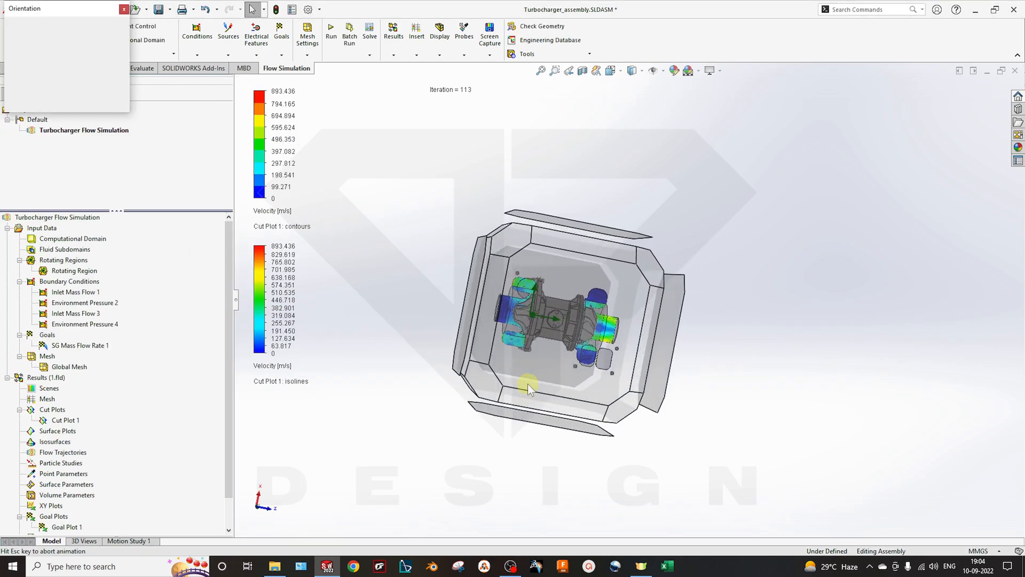
Examine the velocity cut plot through both turbocharger wheels from several angles, and hide it
scroll(627, 300, "up", 3)
middle_click_drag(659, 334, 642, 374)
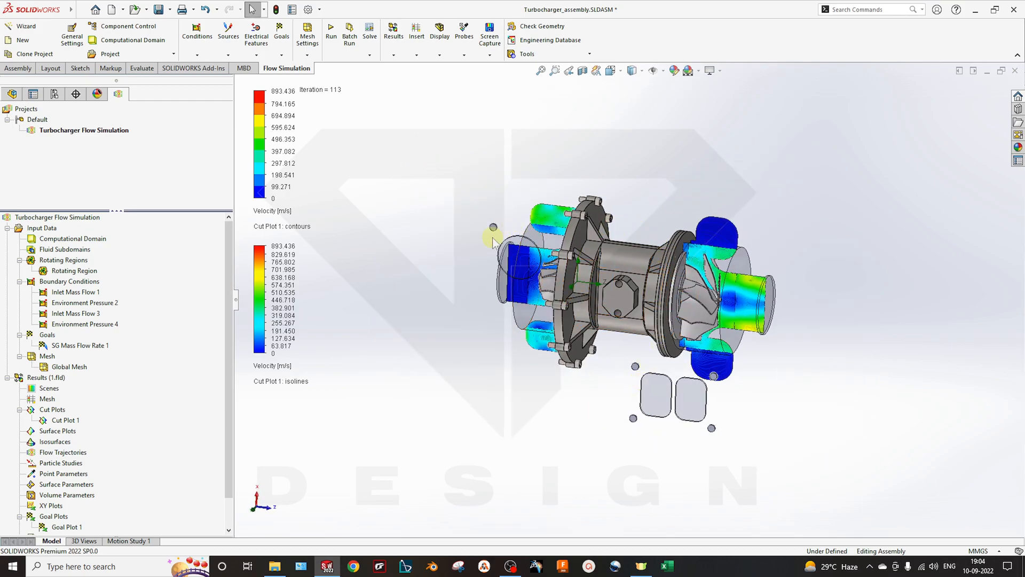
scroll(612, 297, "down", 2)
mouse_move(613, 296)
middle_mouse_down()
mouse_move(575, 320)
mouse_move(627, 299)
middle_mouse_up()
middle_click_drag(767, 269, 761, 291)
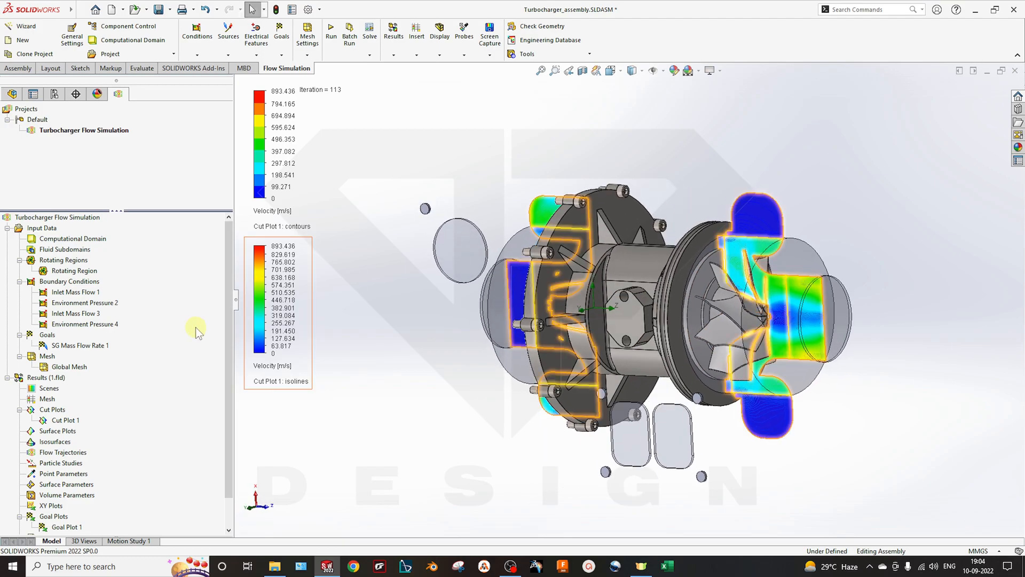
right_click(62, 419)
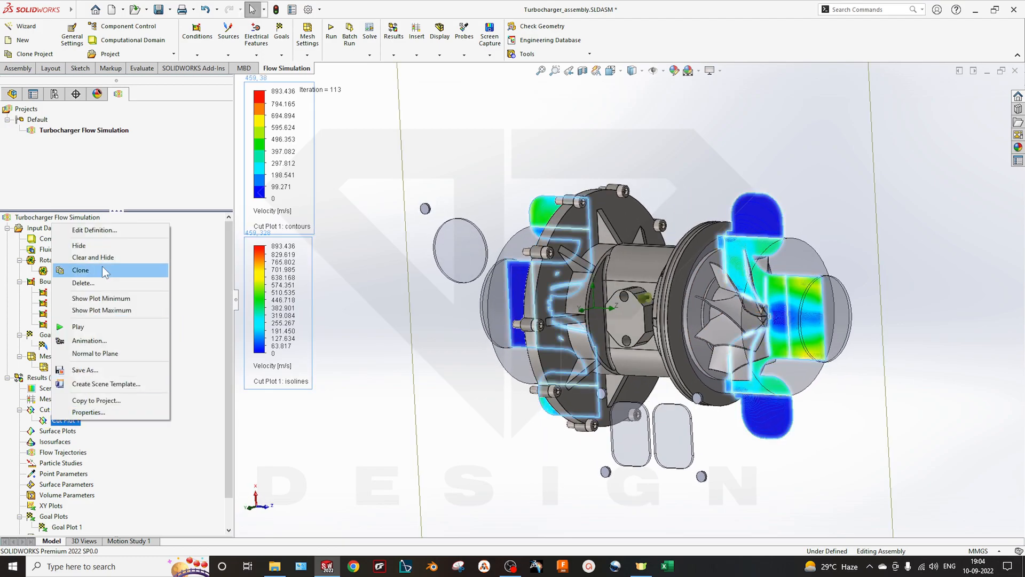
left_click(106, 246)
Start new flow trajectories from the faces of the two rectangular lids LID2 and LID1, with 200 points
middle_click_drag(465, 437, 394, 458)
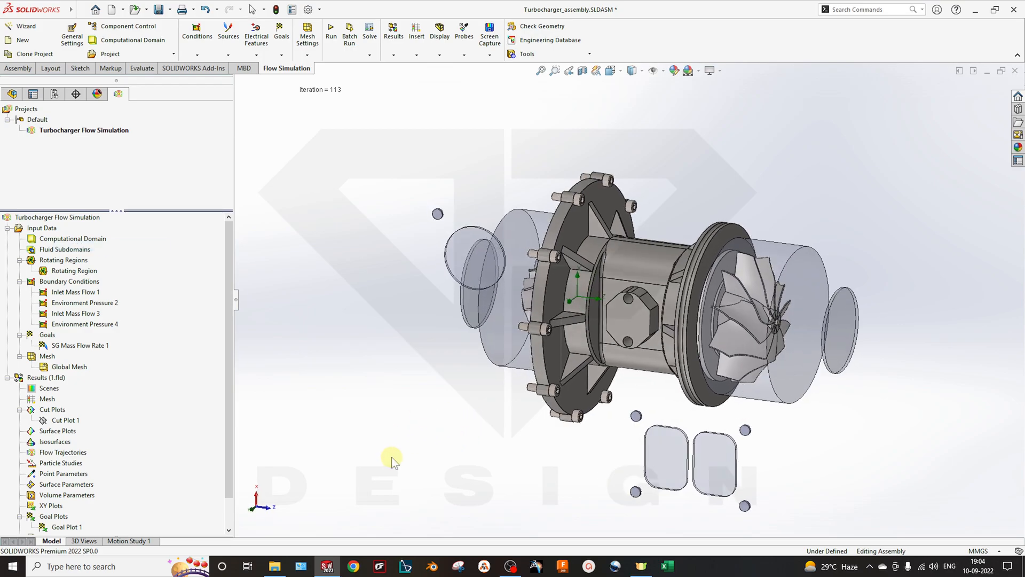
right_click(66, 453)
left_click(111, 467)
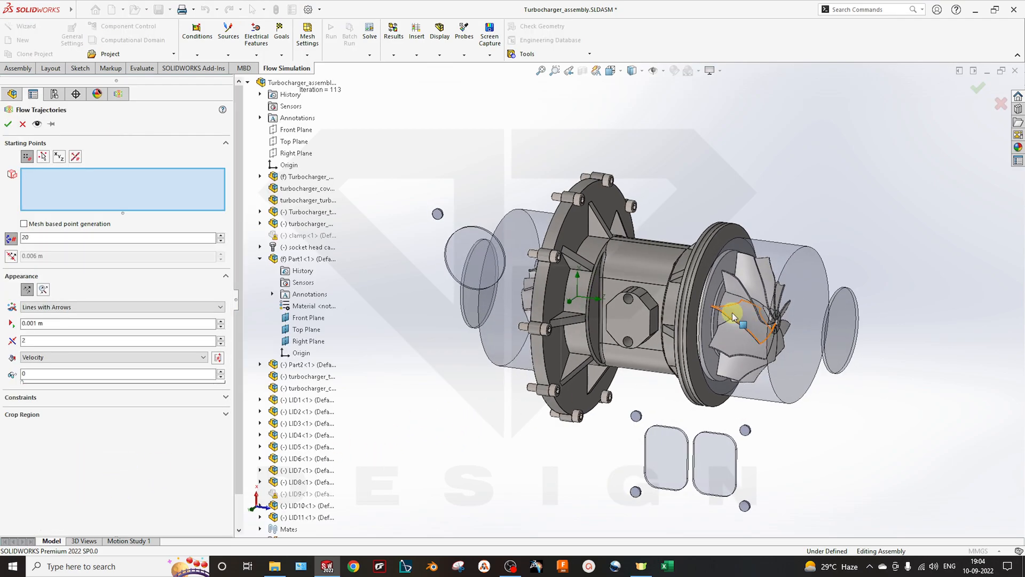
middle_click_drag(752, 414, 508, 329)
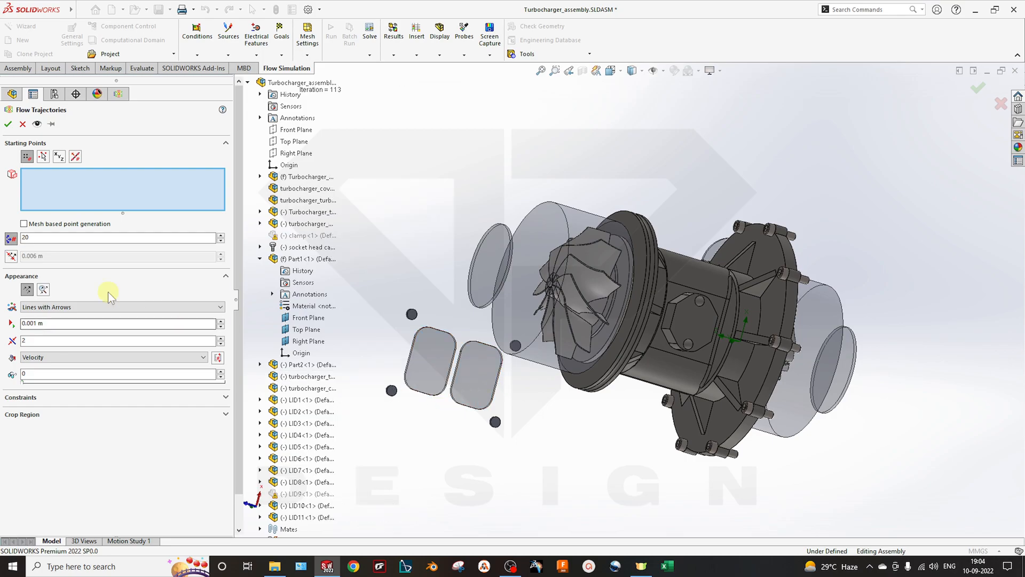
left_click(434, 347)
left_click(481, 366)
middle_click_drag(481, 366, 572, 397)
left_click_drag(41, 238, 2, 228)
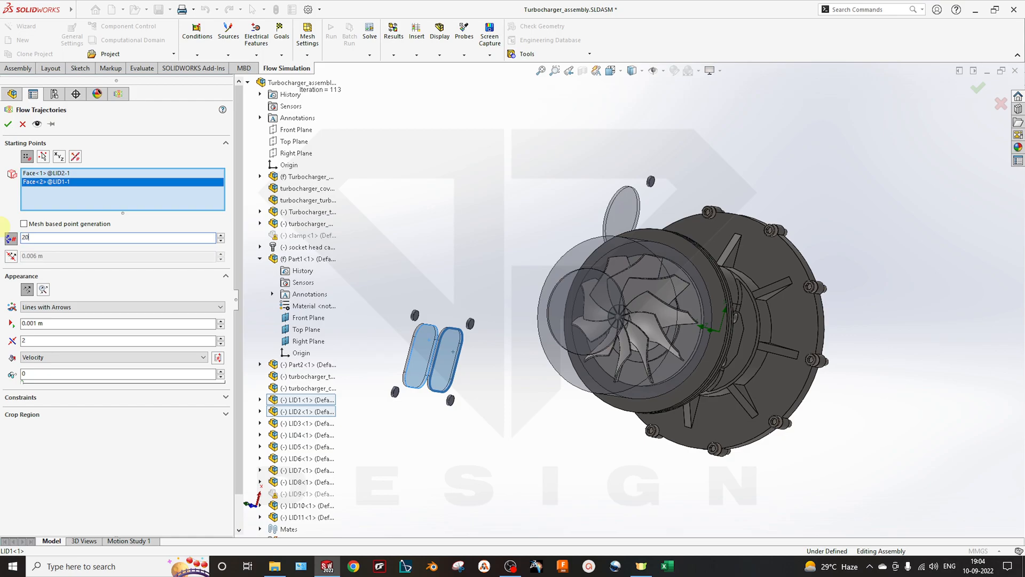
middle_click_drag(504, 402, 601, 359)
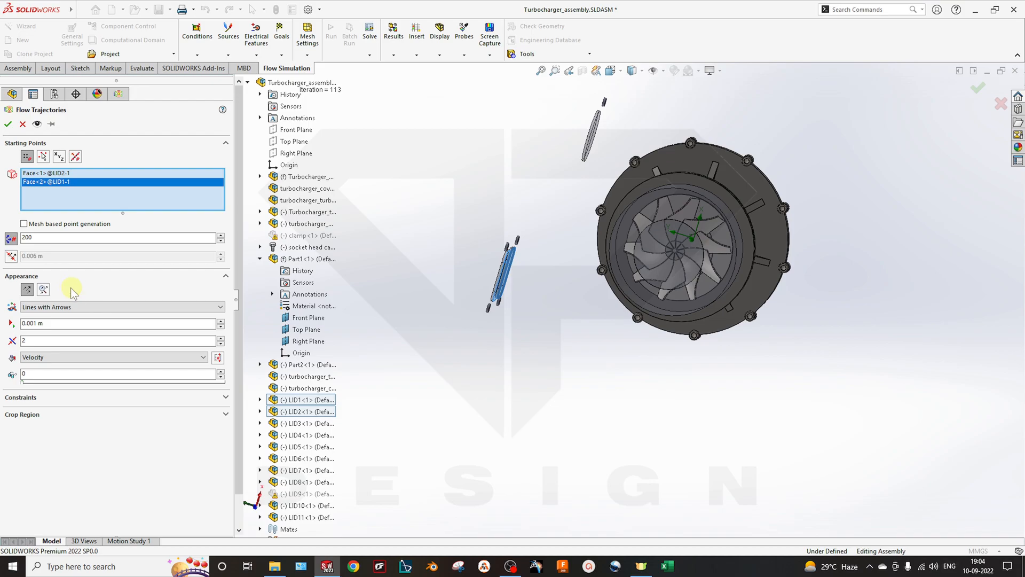
Display the trajectories as dynamic Arrows with both arrow values at 10 and transparency about 0.46, and create the plot
left_click(47, 308)
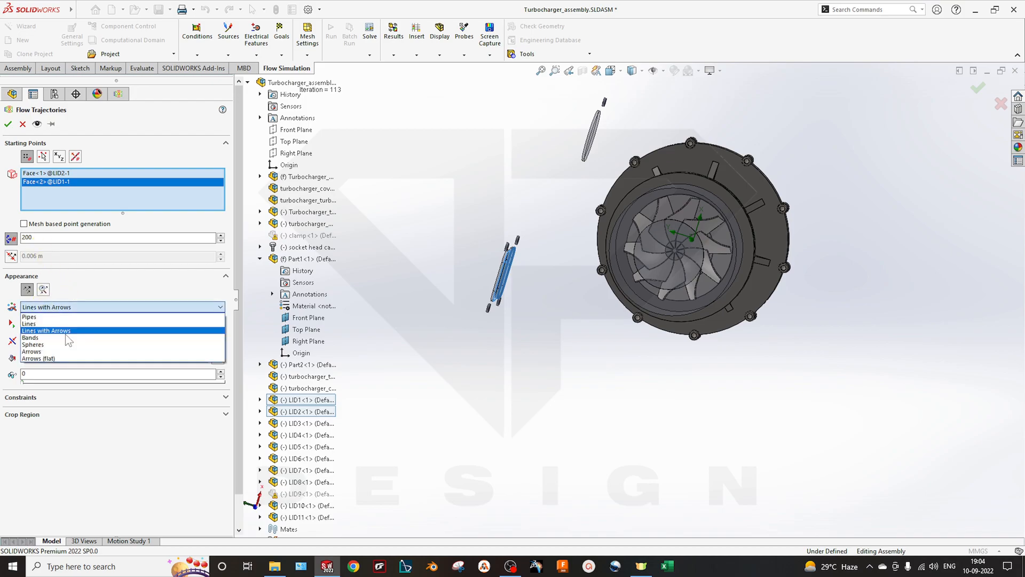
left_click(43, 289)
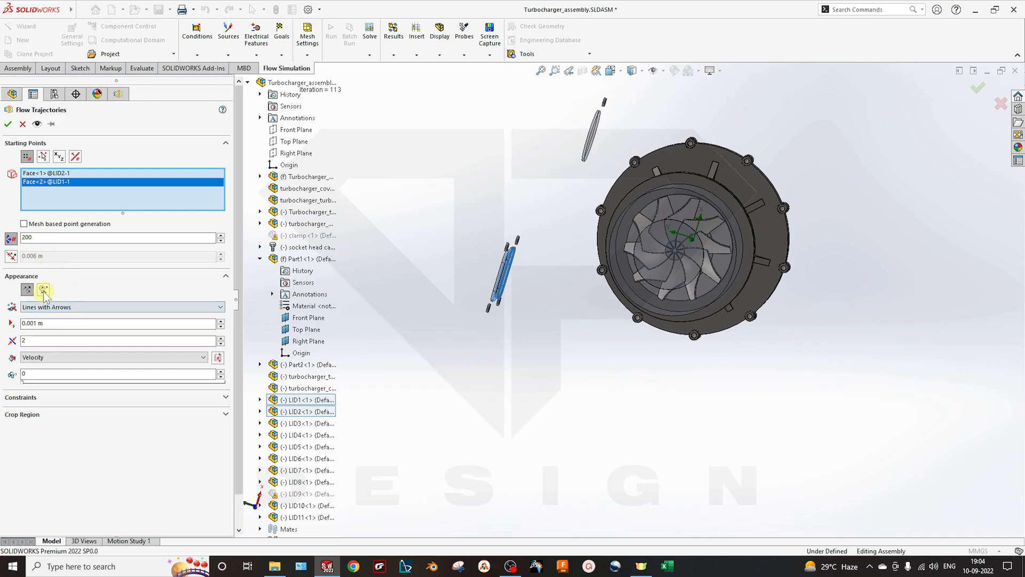
left_click(48, 308)
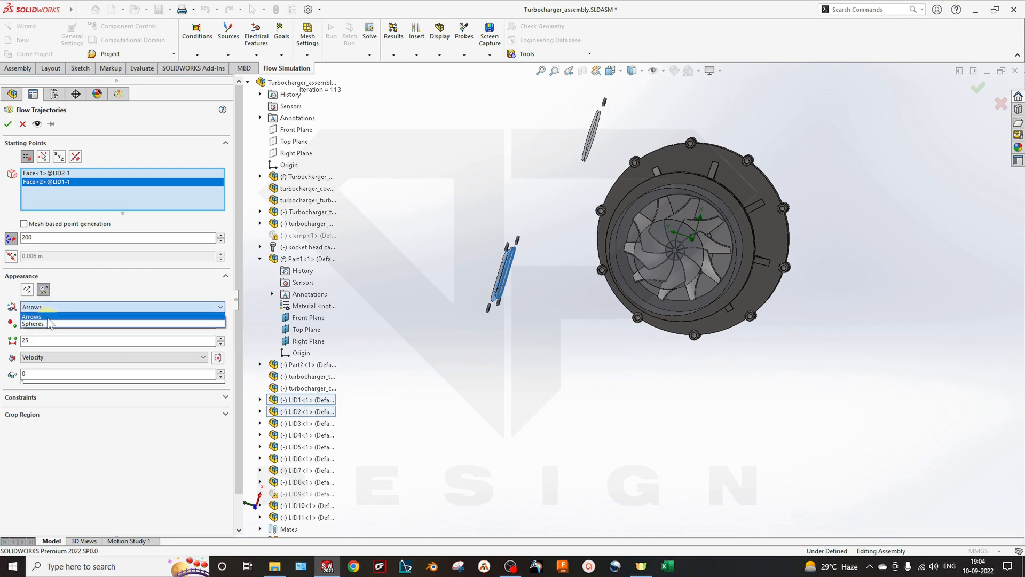
left_click(47, 318)
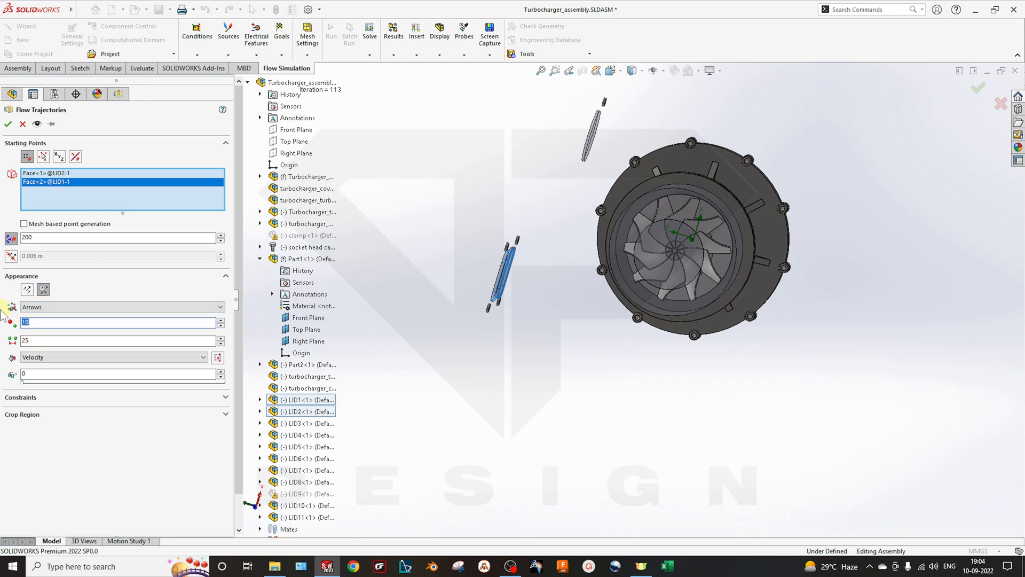
type("5")
key("Tab")
left_click(22, 373)
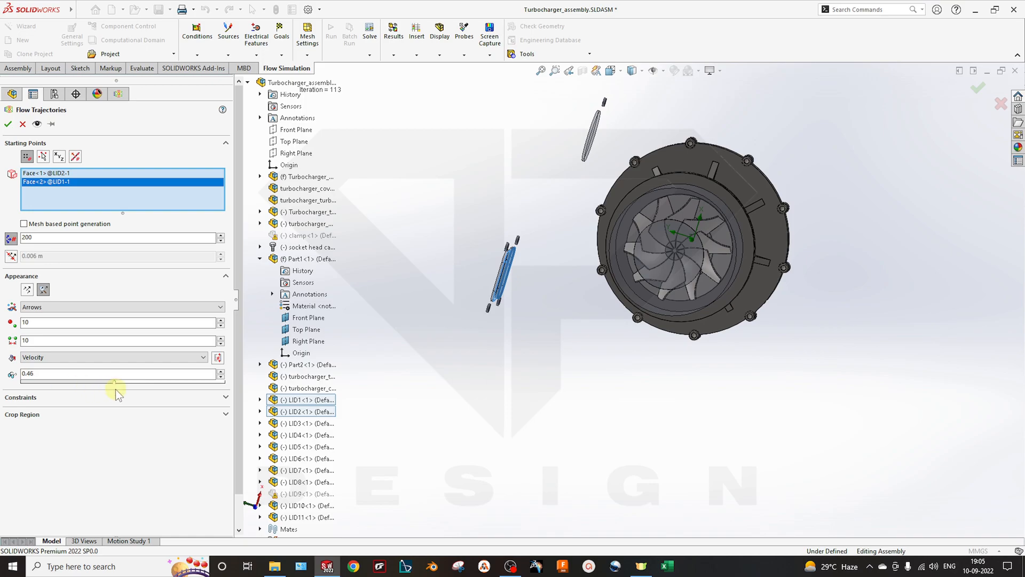
left_click(8, 124)
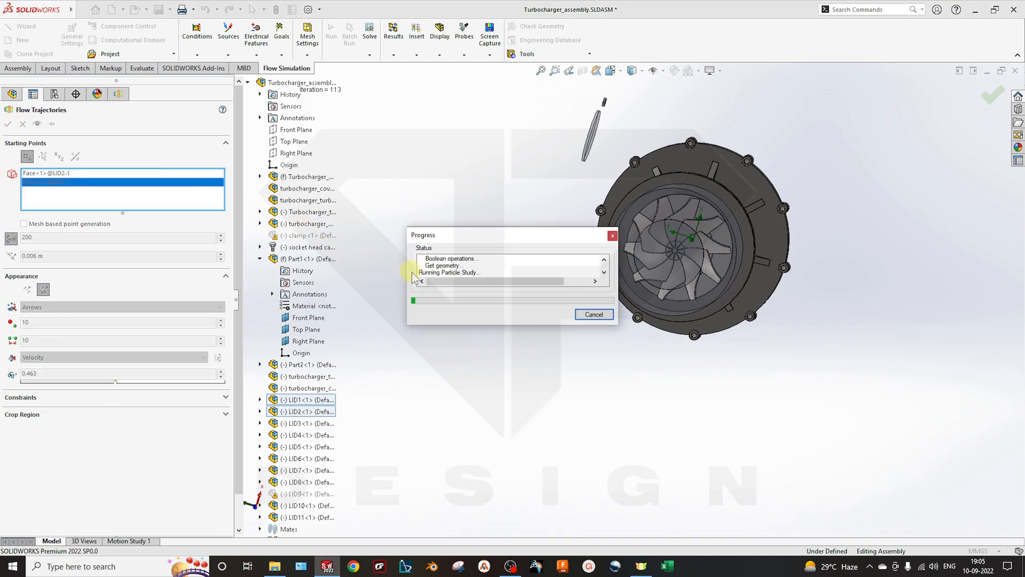
Play the flow trajectories animation and examine the flow from the rectangular lids around the nearby wheel
middle_click_drag(592, 405, 622, 402)
right_click(93, 465)
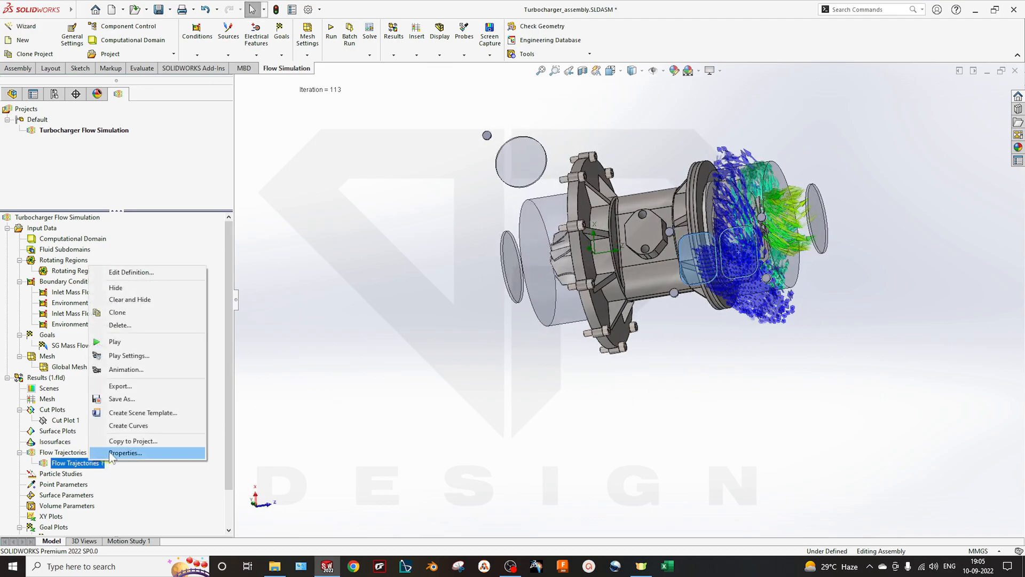
left_click(160, 338)
middle_click_drag(517, 378, 587, 331)
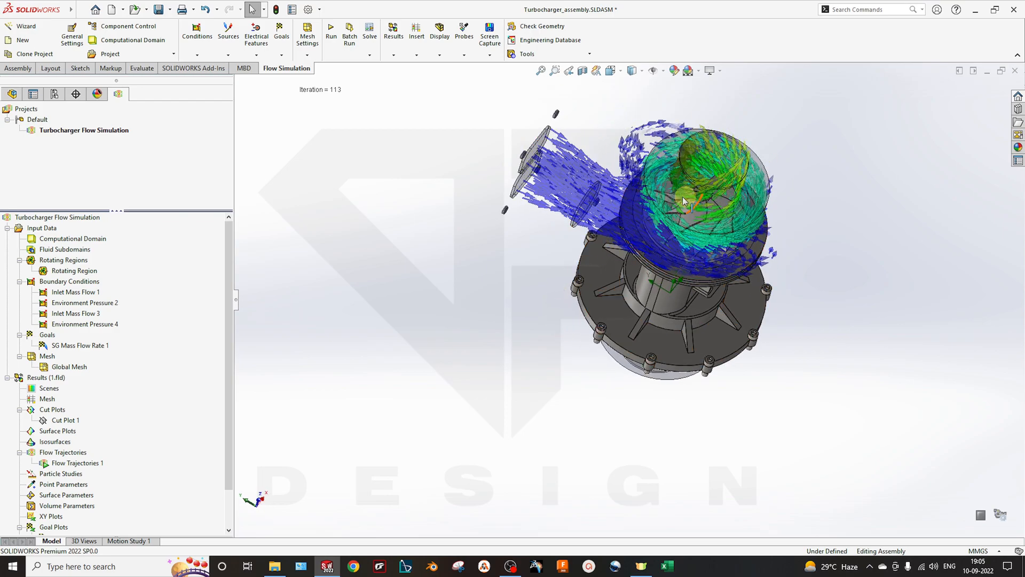
middle_click_drag(455, 259, 632, 176)
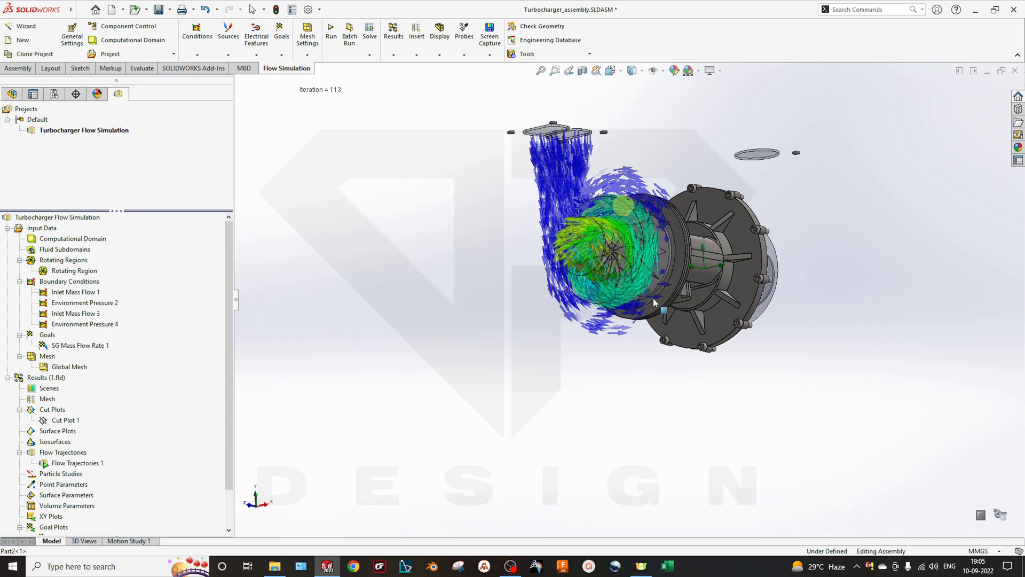
scroll(653, 303, "down", 3)
Hide the first flow trajectories and create new ones from the faces of the circular lids LID10 and LID7, with 200 points
right_click(75, 463)
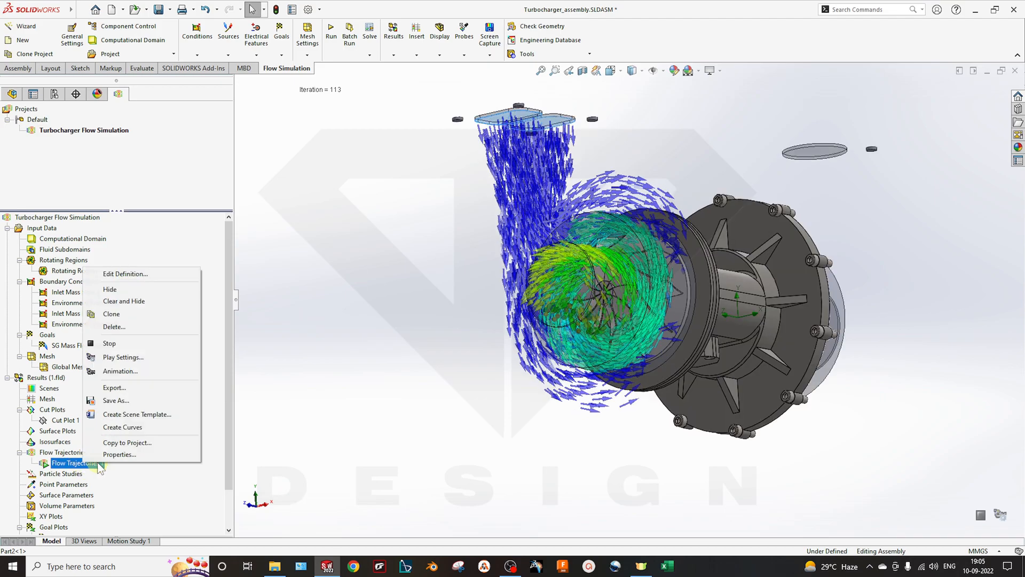
left_click(109, 289)
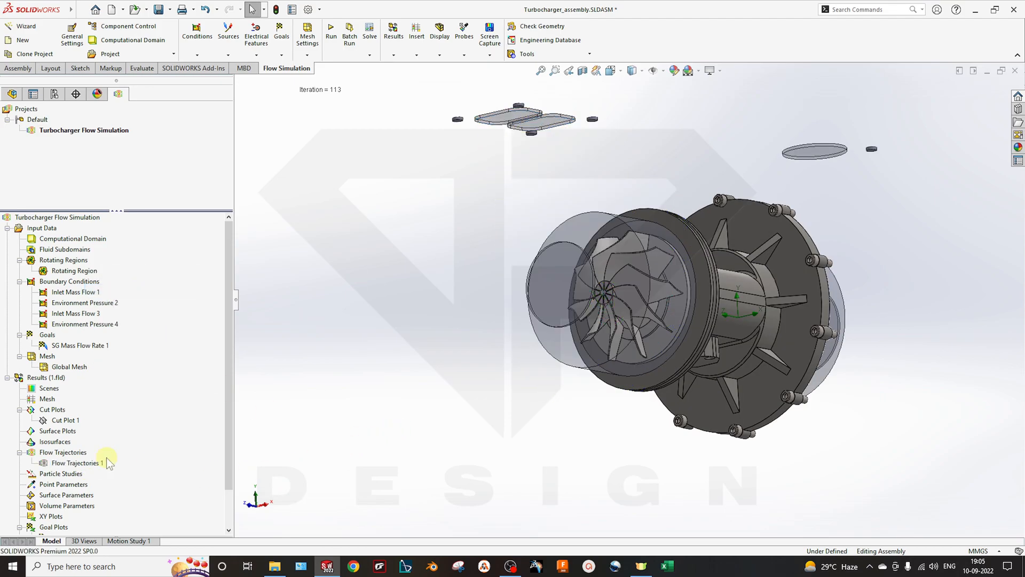
right_click(77, 464)
left_click(106, 464)
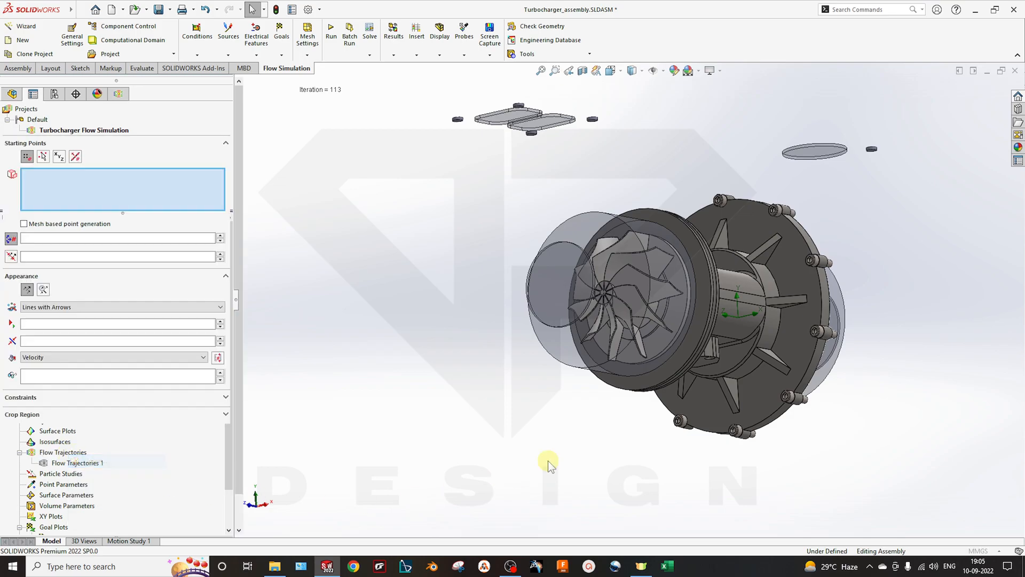
middle_click_drag(793, 179, 769, 258)
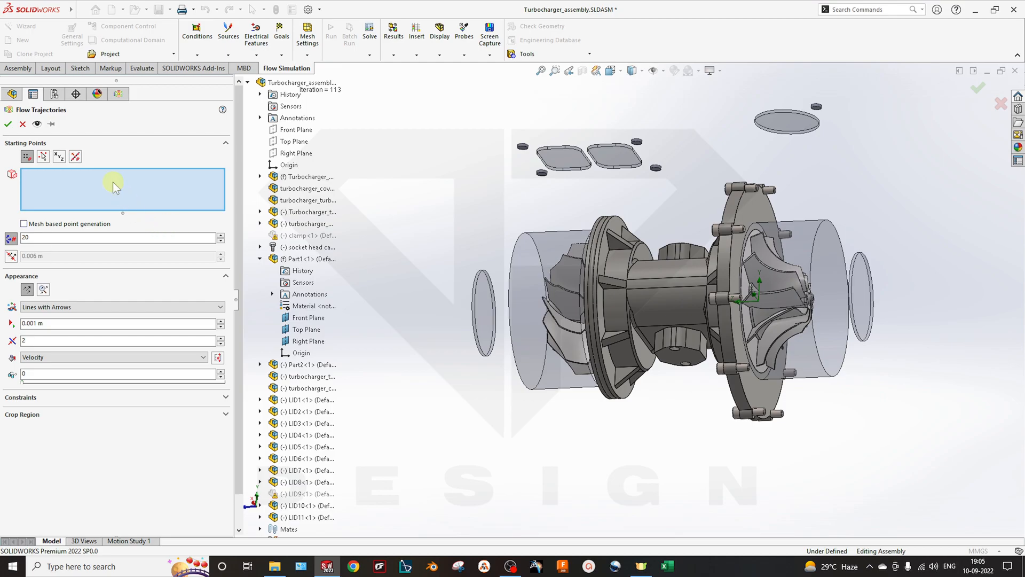
middle_click_drag(838, 316, 867, 293)
left_click(867, 294)
middle_click_drag(867, 373, 856, 374)
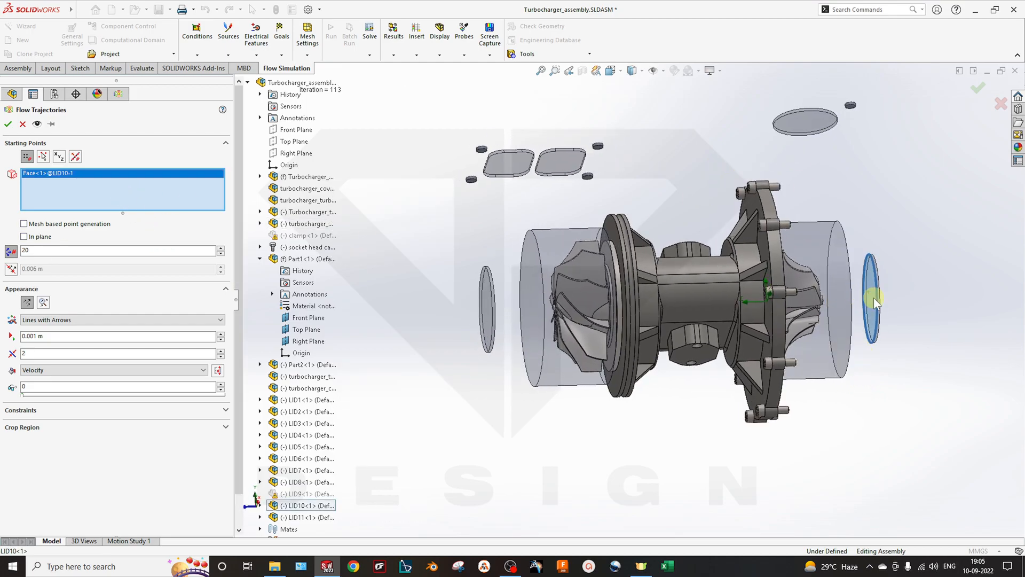
left_click(806, 123)
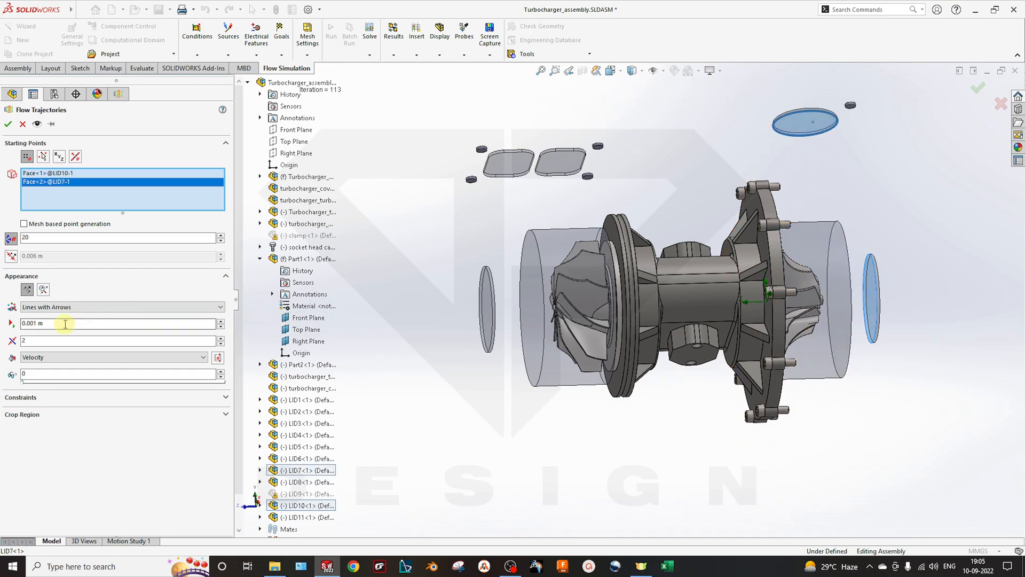
double_click(45, 237)
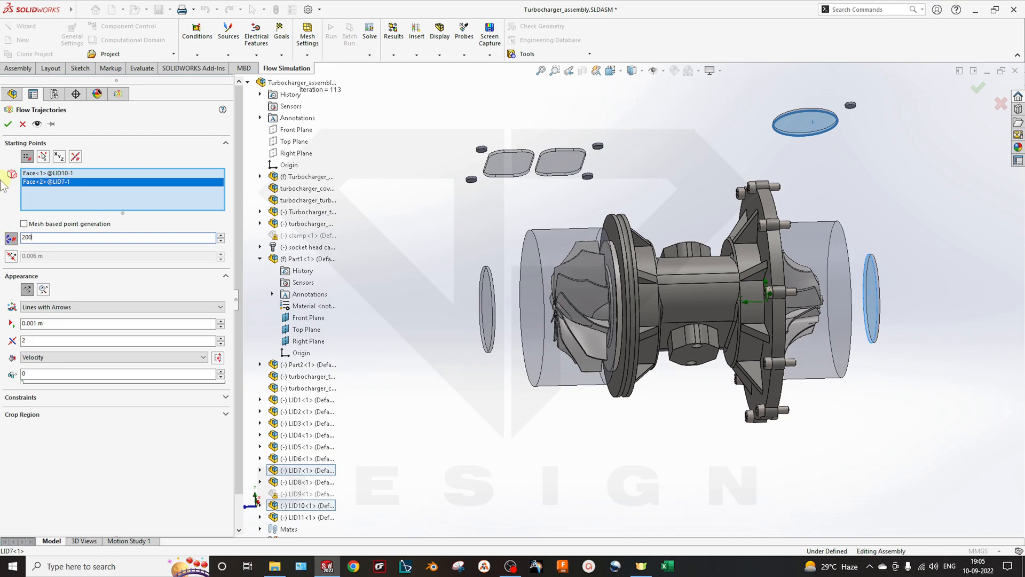
left_click(8, 124)
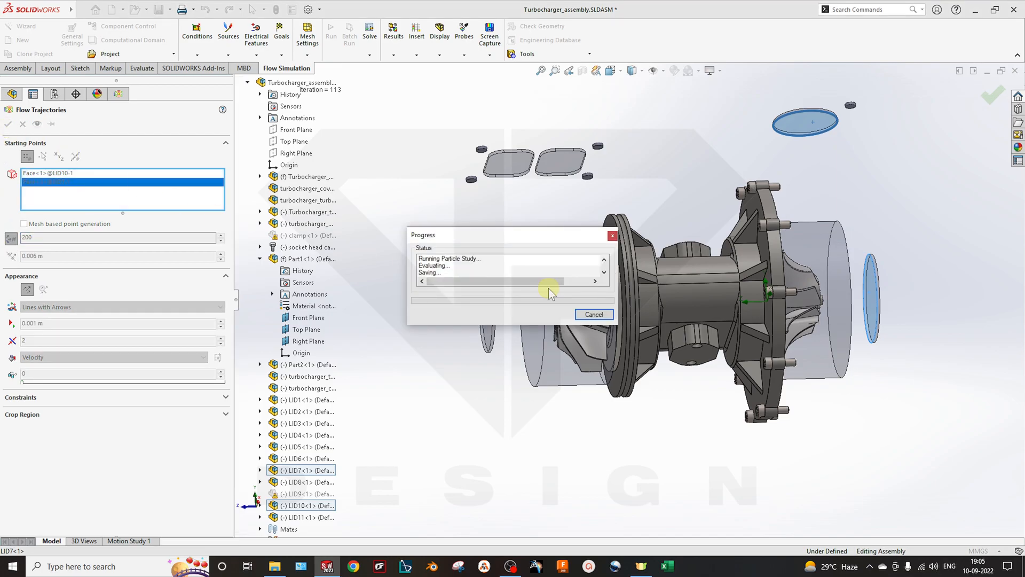
Change the new flow trajectories to dynamic Arrows with size 5 and distance 10
middle_click_drag(502, 317, 511, 380)
left_click(79, 473)
right_click(79, 473)
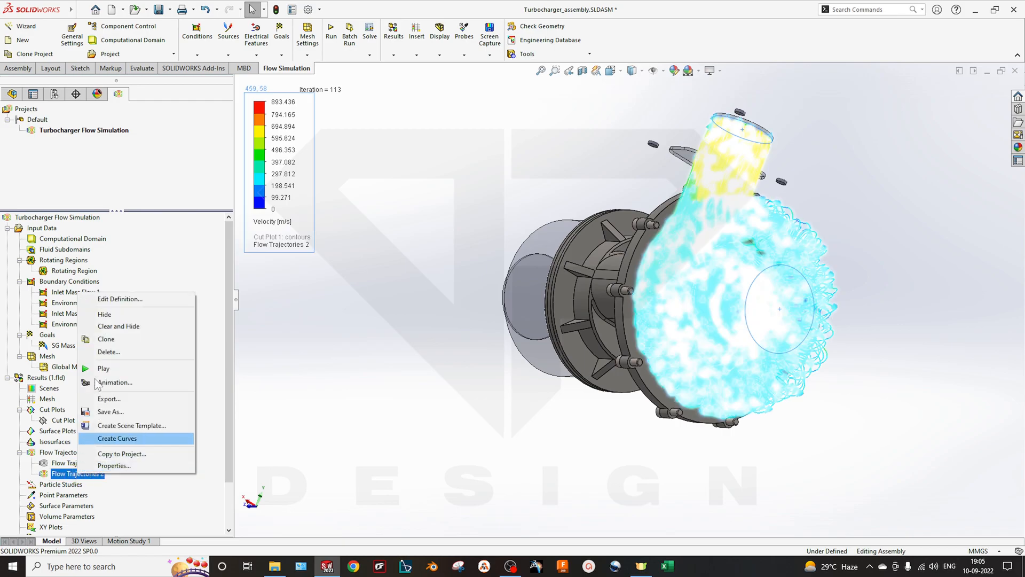
left_click(101, 300)
left_click(43, 289)
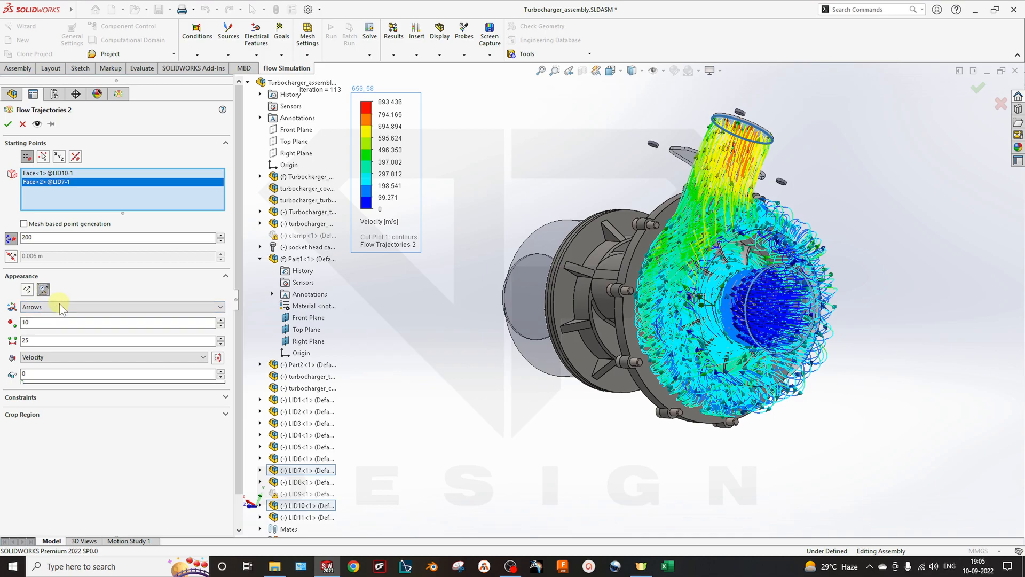
double_click(39, 323)
key("Tab")
key("shift+Tab")
left_click(26, 341)
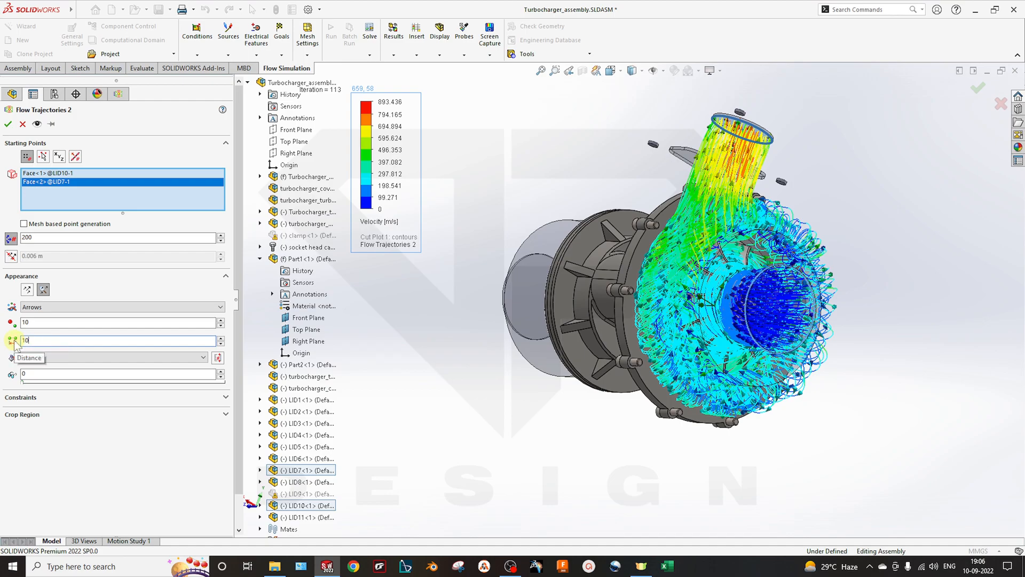
key("shift+Tab")
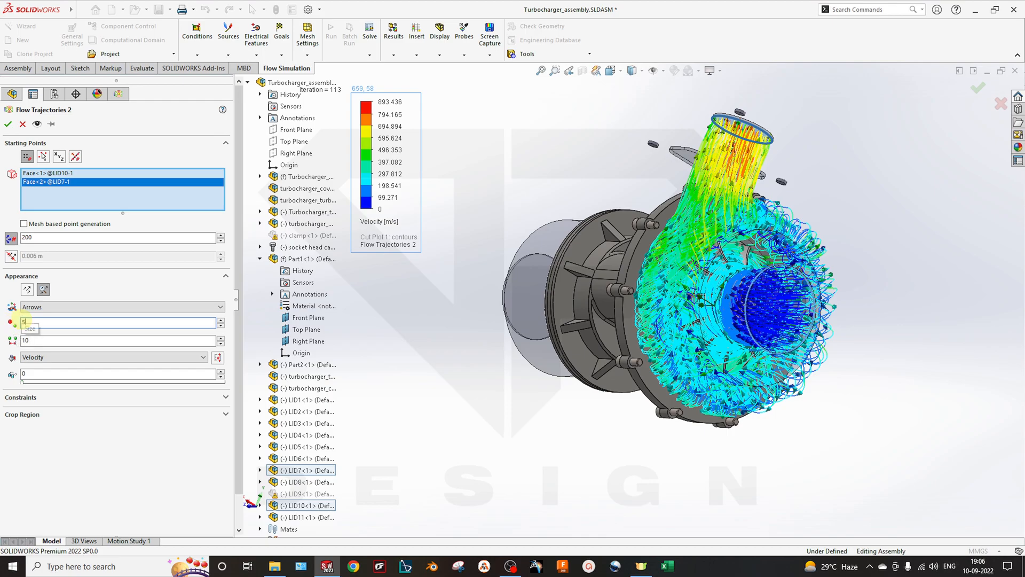
left_click(8, 121)
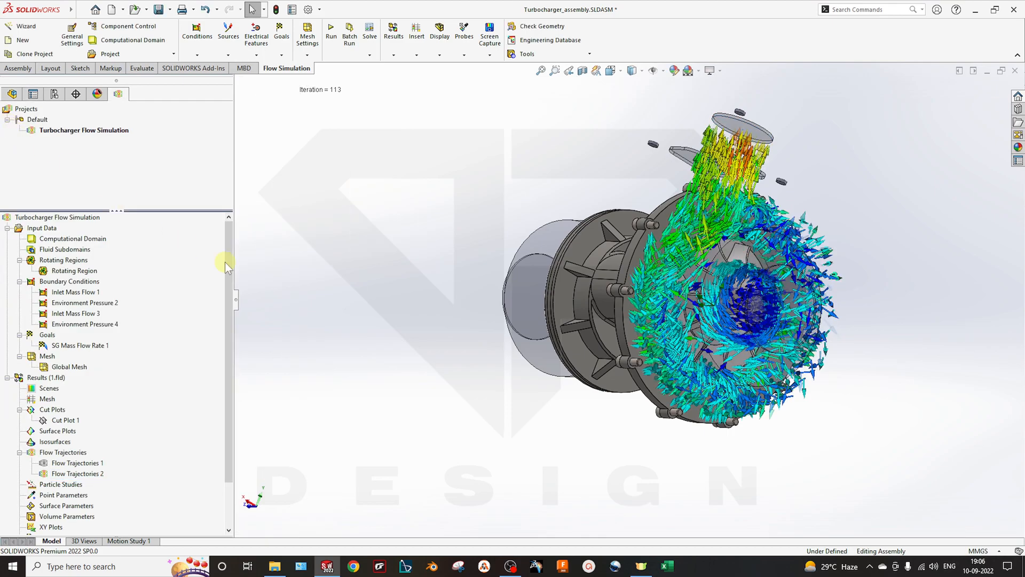
Play the second flow trajectories animation, examine it around the wheel by the circular lids from several angles, and hide the trajectories
right_click(67, 472)
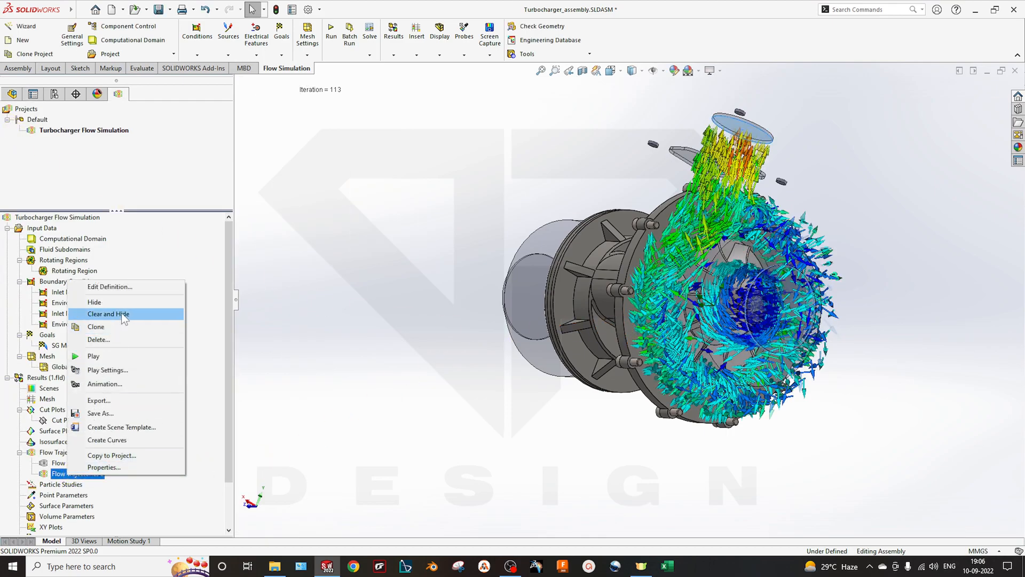
left_click(108, 357)
middle_click_drag(523, 366, 519, 402)
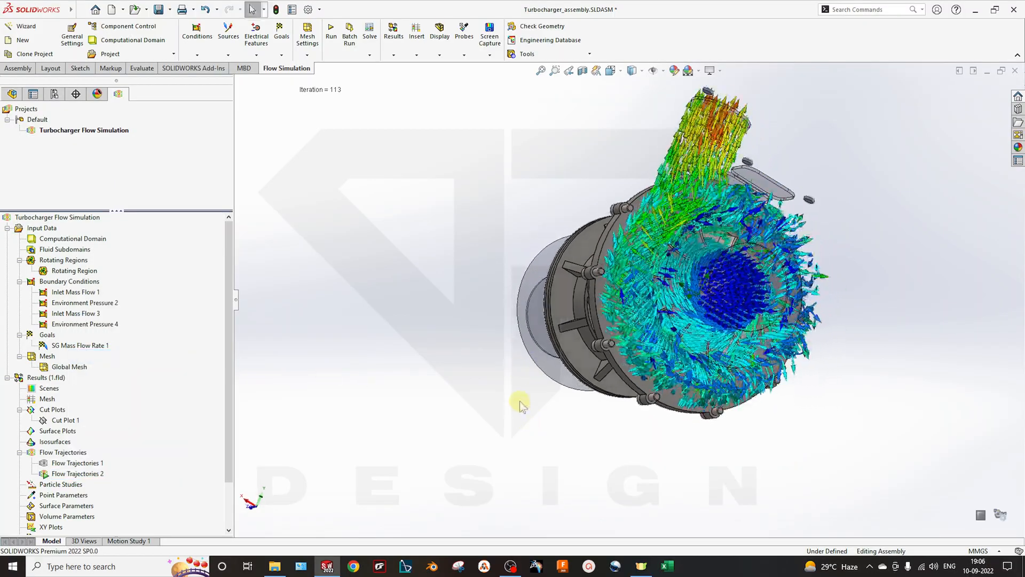
scroll(699, 171, "down", 2)
middle_click_drag(700, 235, 815, 314)
scroll(872, 333, "up", 3)
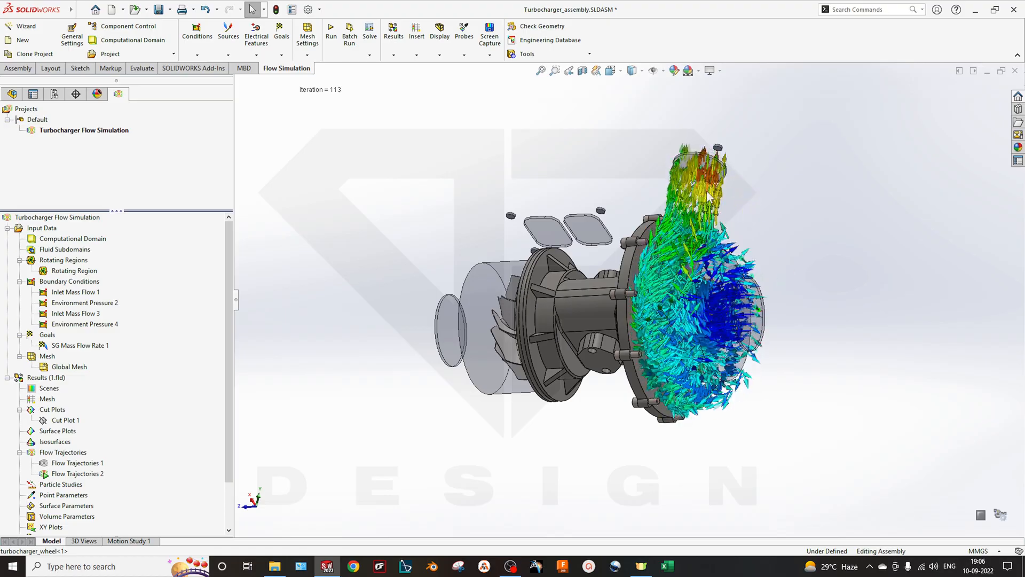
scroll(734, 251, "down", 3)
middle_click_drag(733, 250, 739, 294)
scroll(607, 287, "up", 3)
scroll(606, 304, "down", 2)
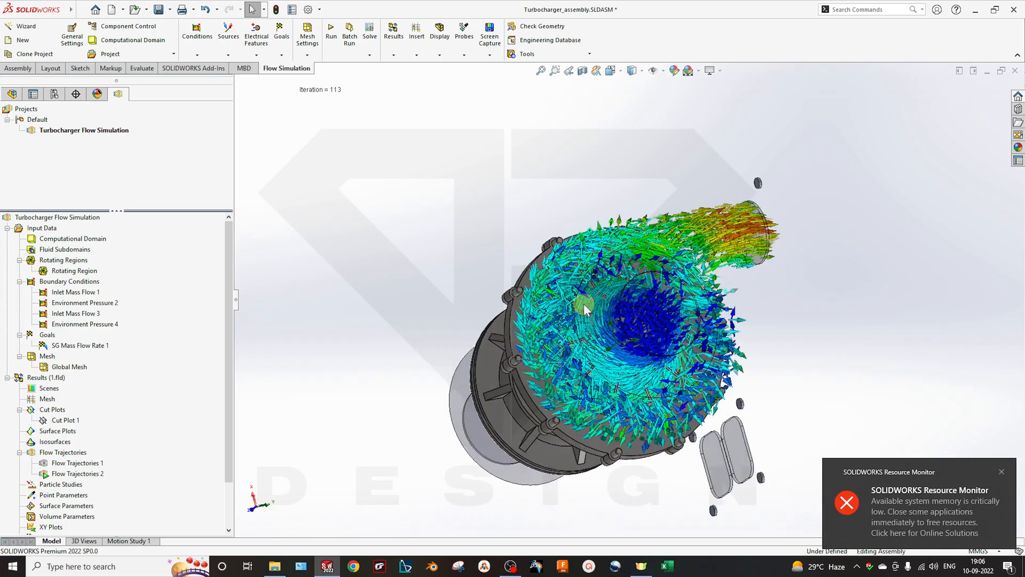
middle_click_drag(606, 321, 475, 336)
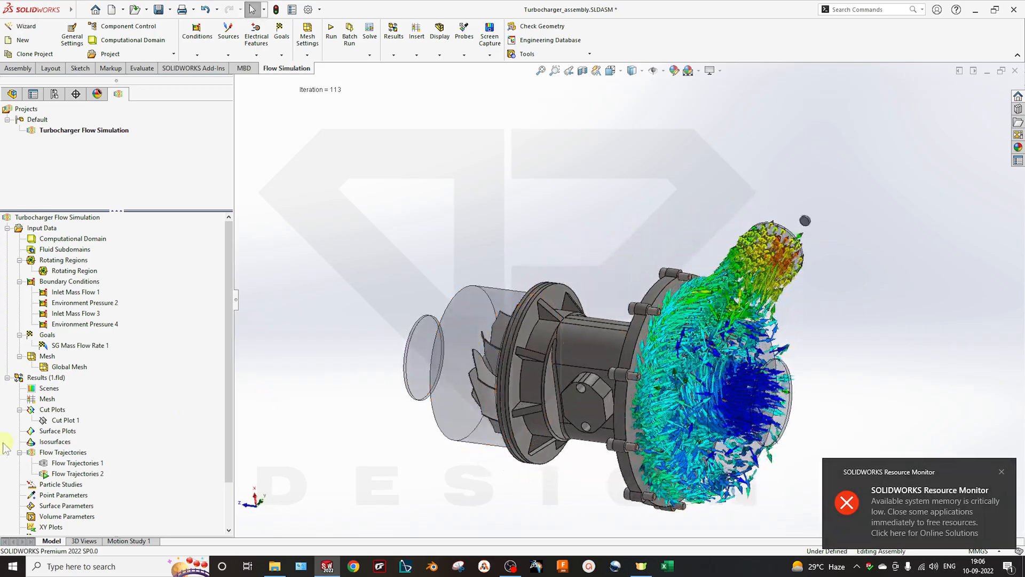
right_click(81, 472)
left_click(111, 309)
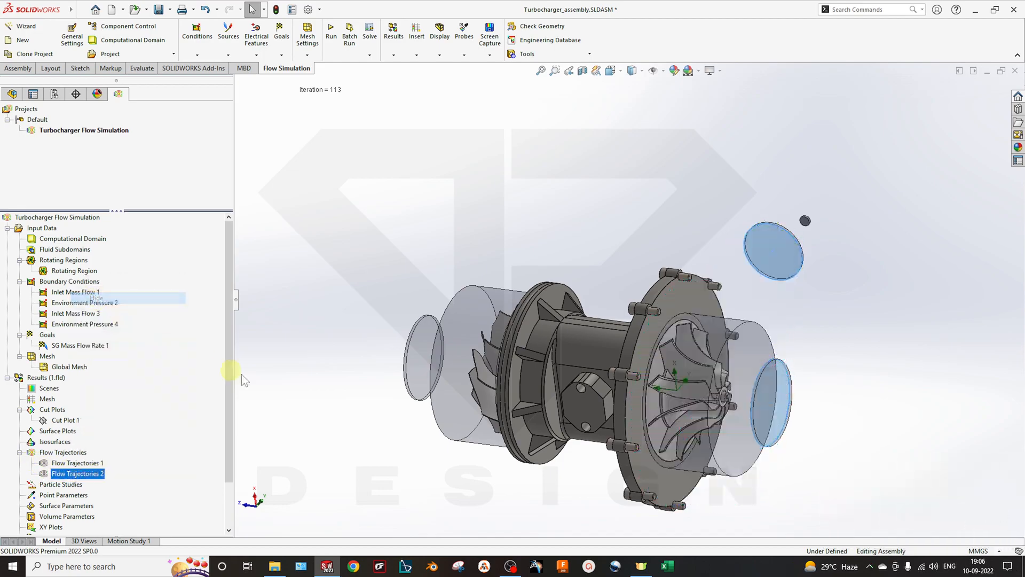
Start a new goal plot for SG Mass Flow Rate 1 with Iterations as the abscissa
scroll(78, 480, "down", 2)
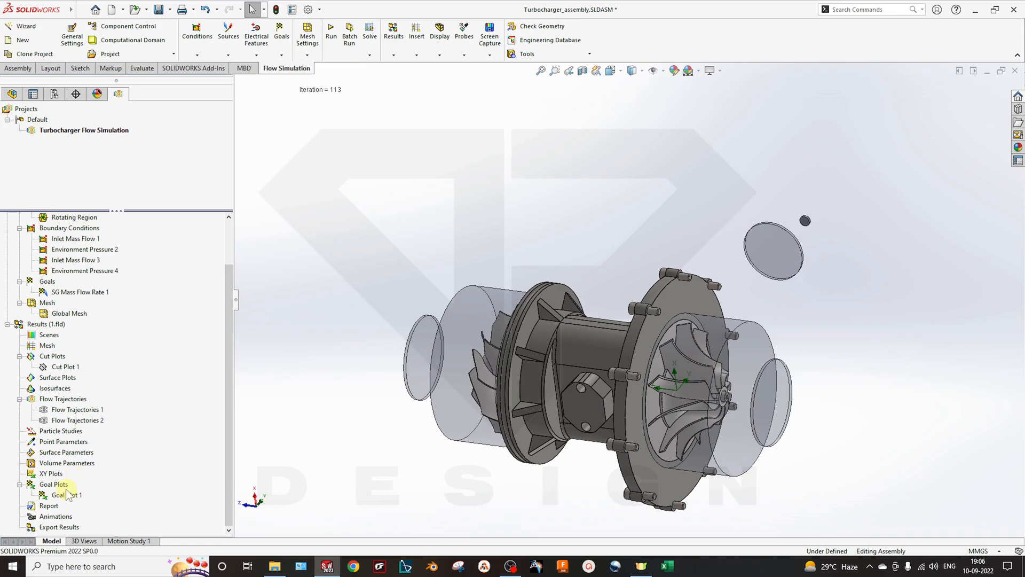
right_click(61, 486)
left_click(187, 494)
right_click(71, 487)
left_click(82, 492)
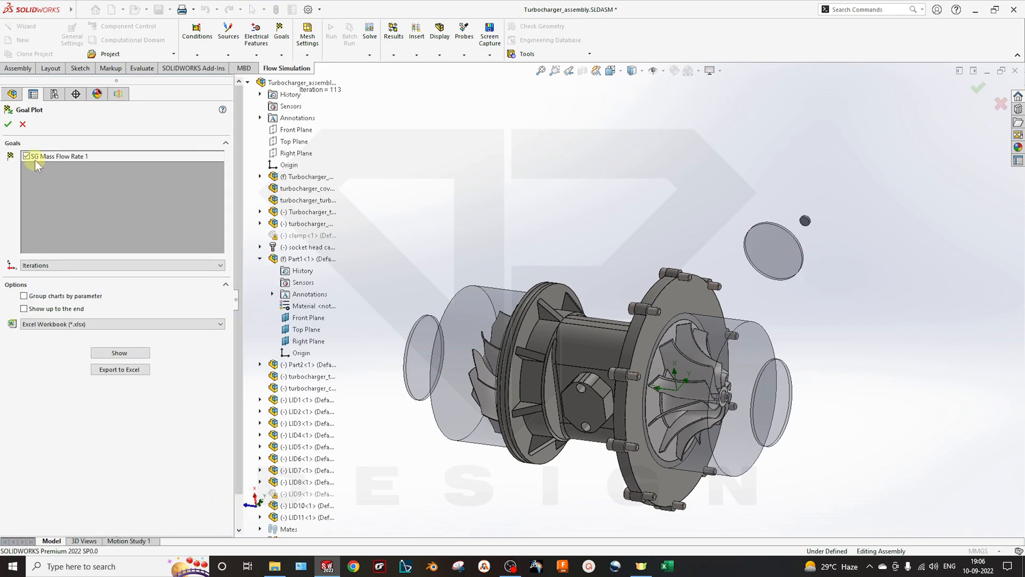
left_click(68, 266)
left_click(68, 271)
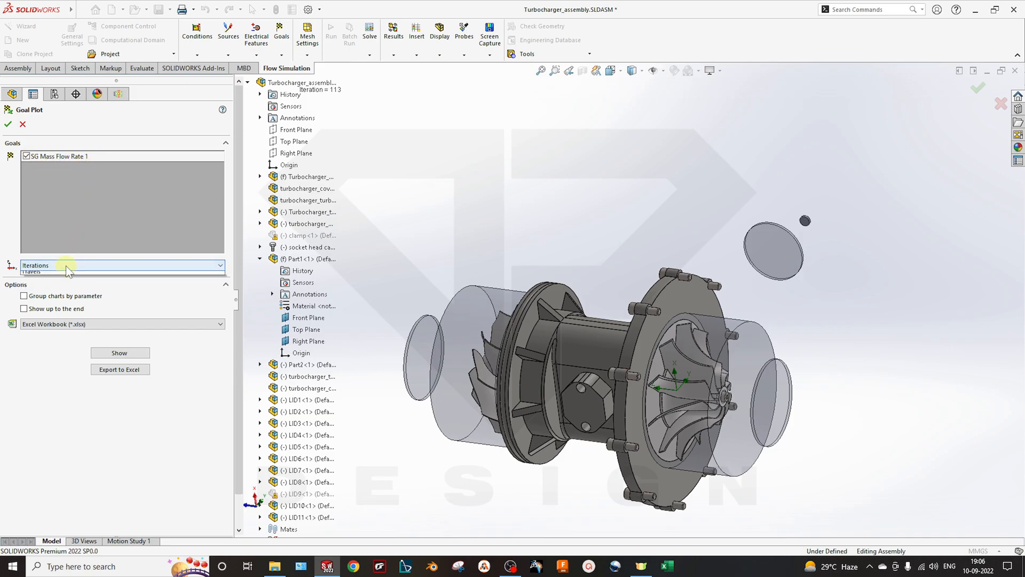
left_click(67, 265)
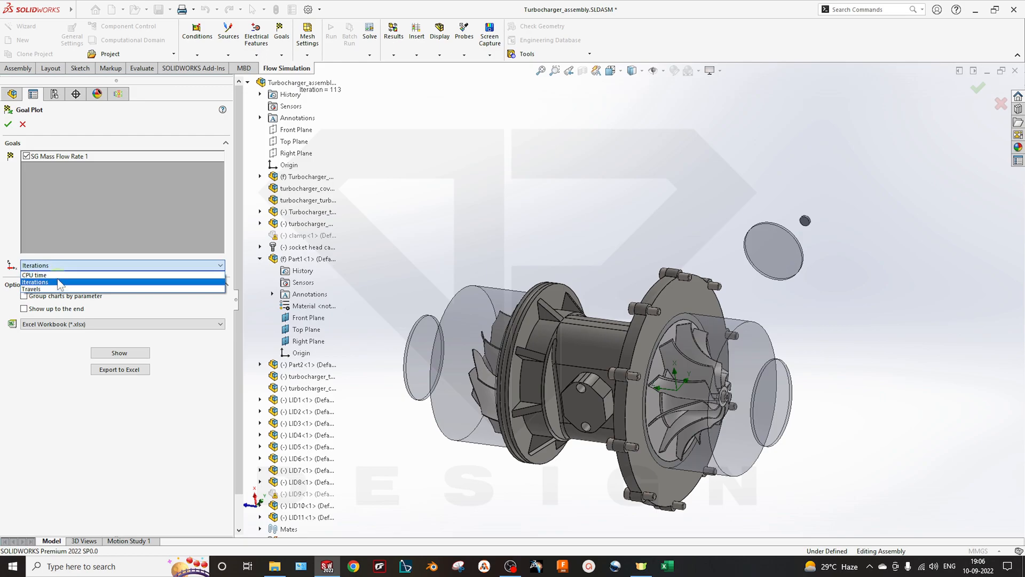
left_click(63, 284)
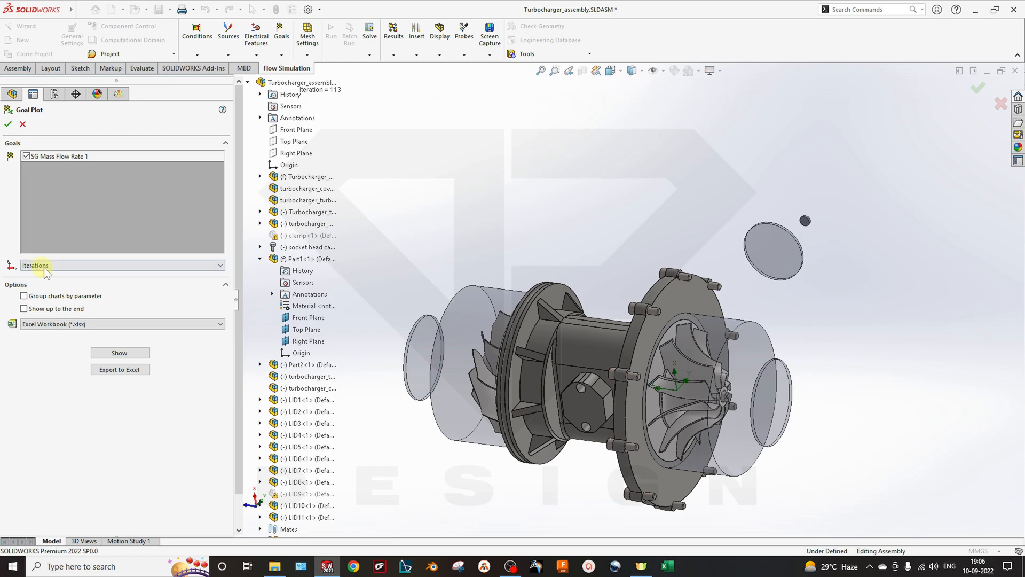
Show the goal plot's summary table, close the table, and create the plot
left_click(117, 355)
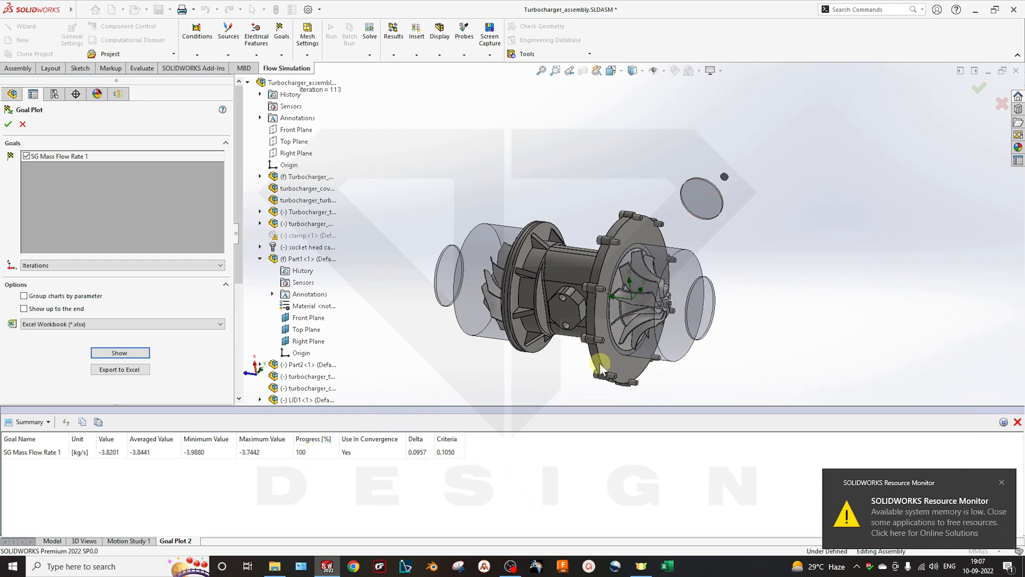
left_click(1018, 422)
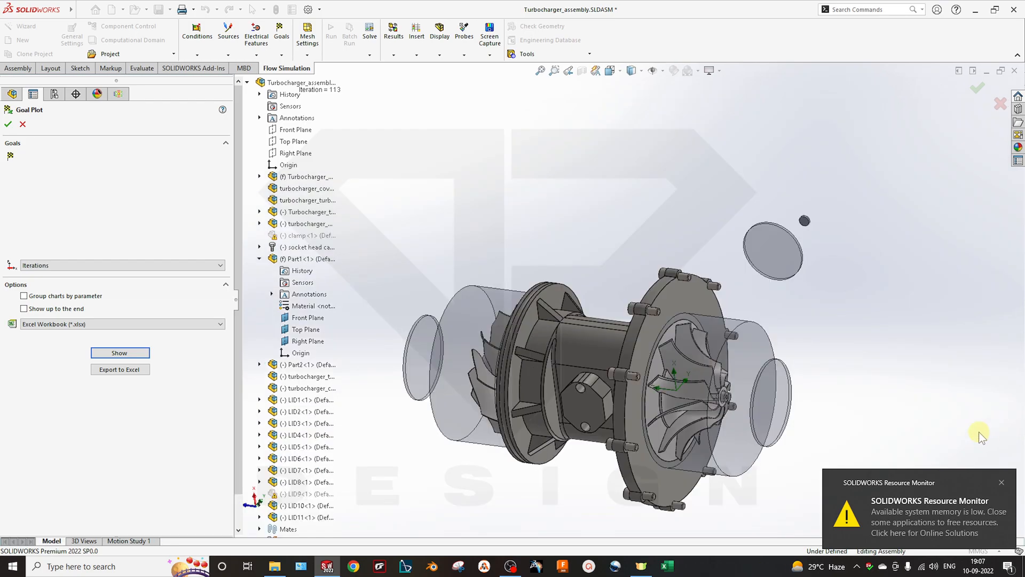
left_click(8, 125)
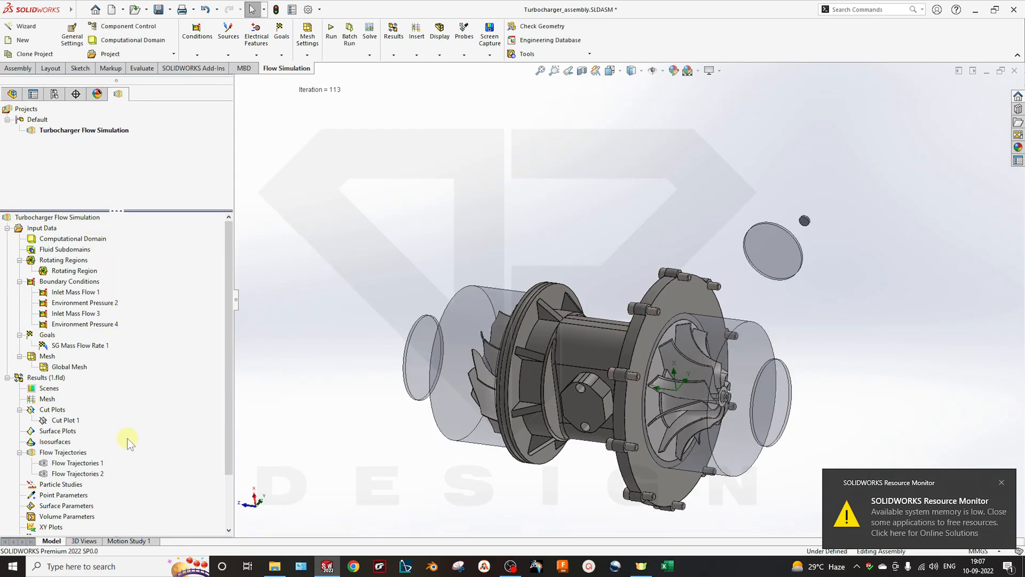
Look over the results report's document, picture and chart, and ID options, and close the report dialog without adding anything
scroll(91, 488, "down", 2)
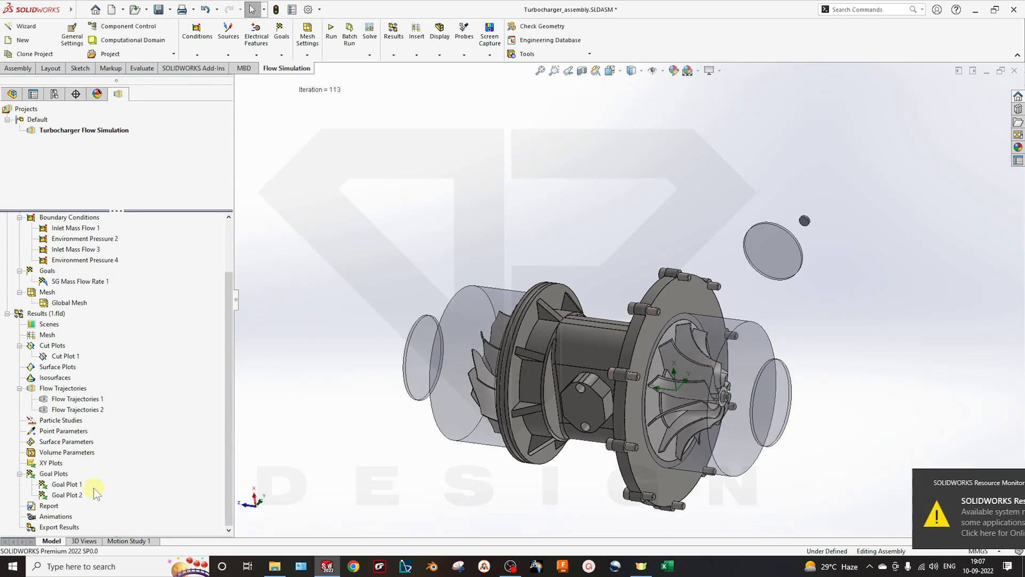
right_click(49, 506)
left_click(75, 510)
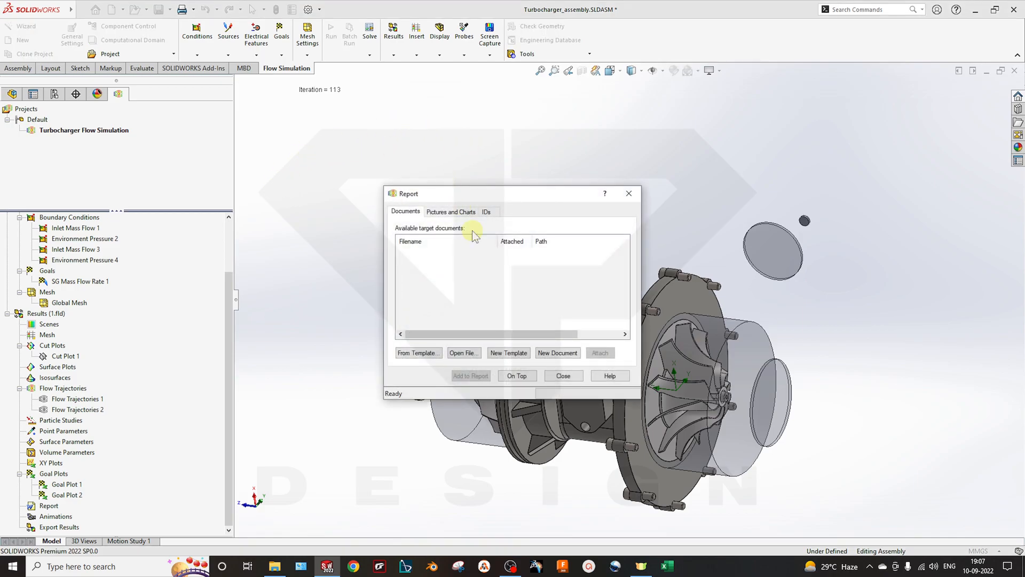
left_click(439, 213)
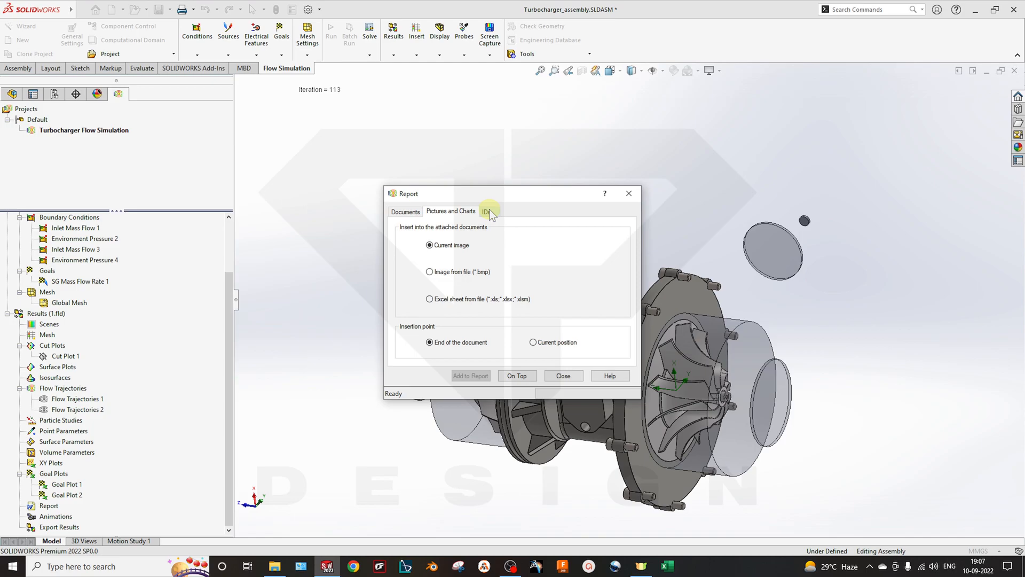
left_click(488, 211)
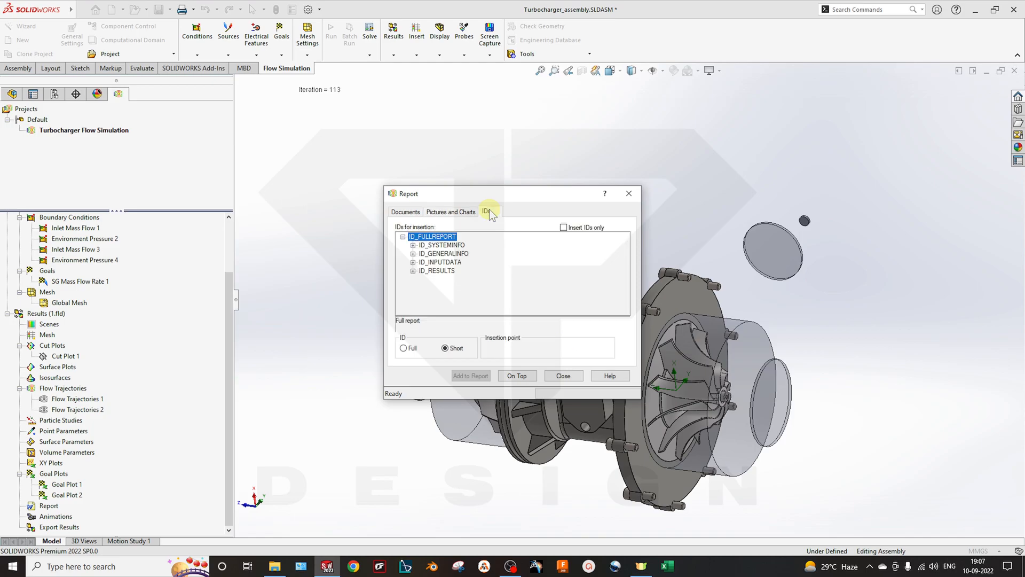
left_click(629, 195)
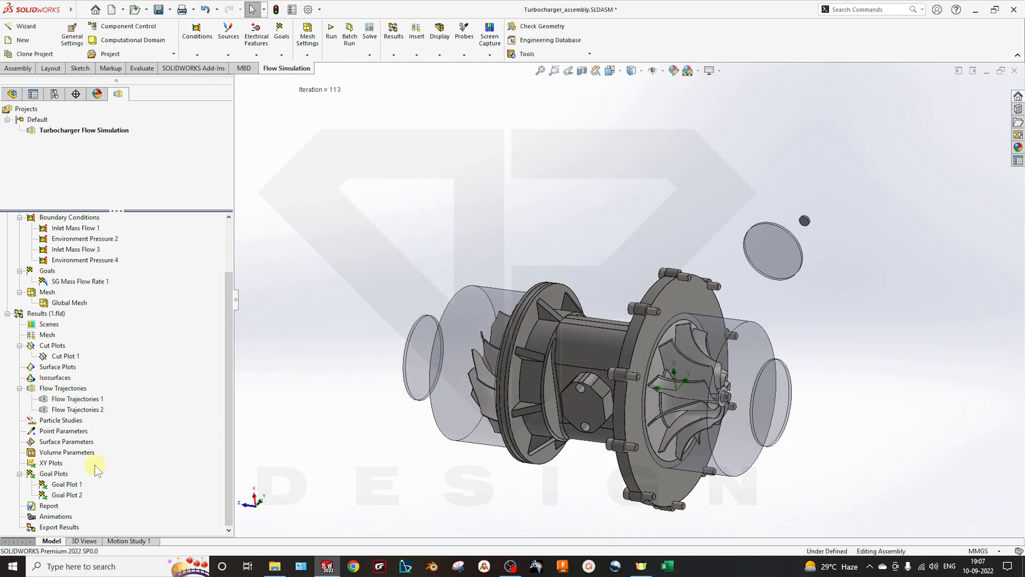
Start a new surface plot with Velocity contours and select six blade faces of the turbocharger wheel
scroll(95, 463, "up", 2)
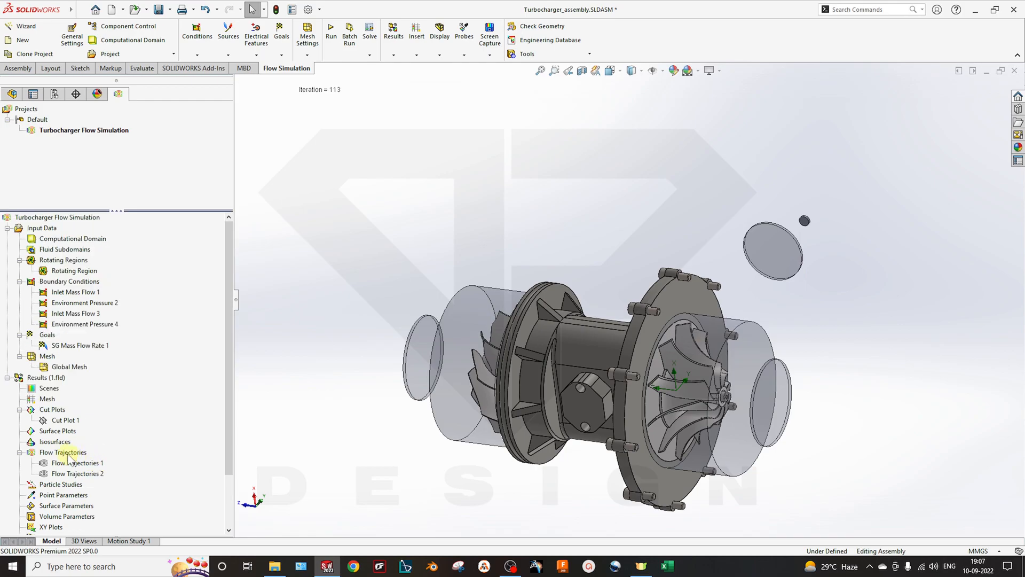
right_click(63, 435)
left_click(104, 443)
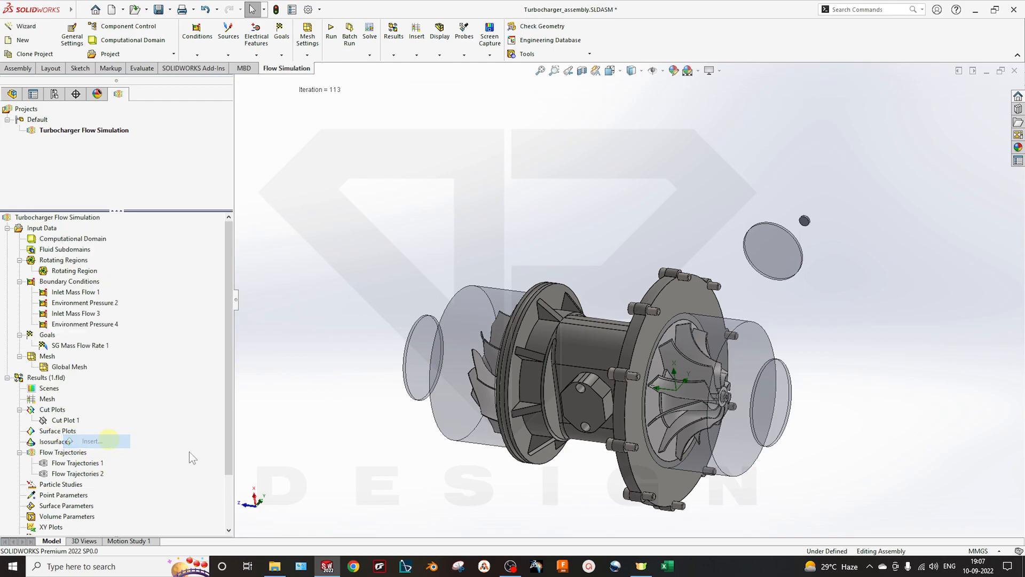
scroll(692, 363, "up", 5)
left_click(687, 381)
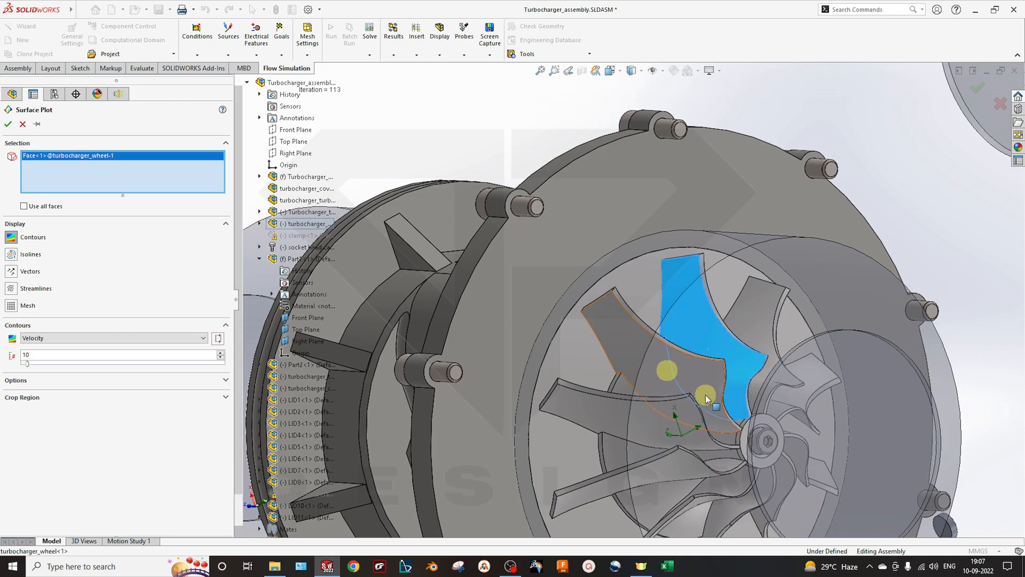
scroll(706, 395, "down", 10)
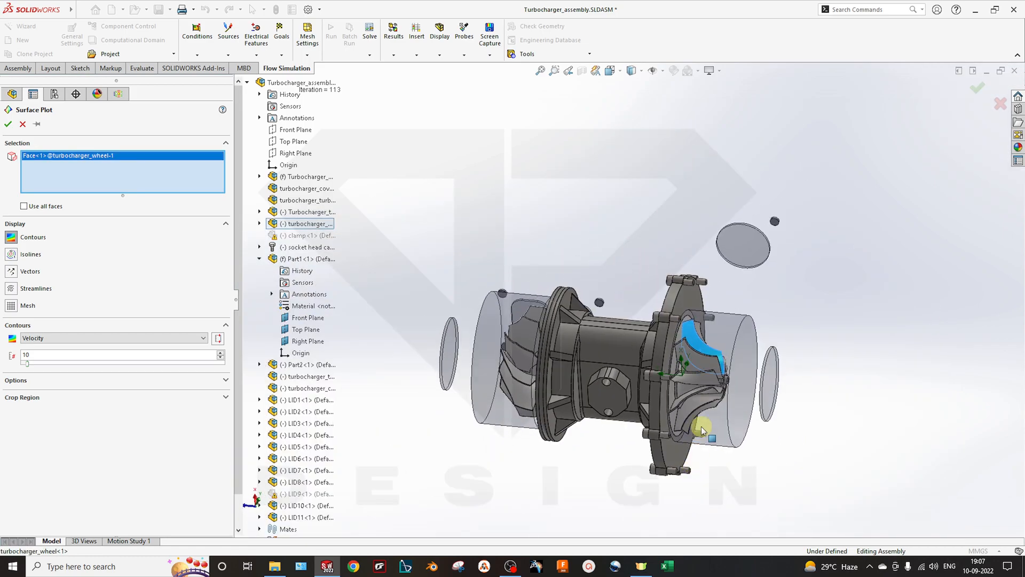
left_click(697, 353)
scroll(694, 374, "up", 6)
left_click(641, 375)
left_click(646, 370)
middle_click_drag(709, 438, 609, 342)
left_click(609, 342)
left_click(632, 379)
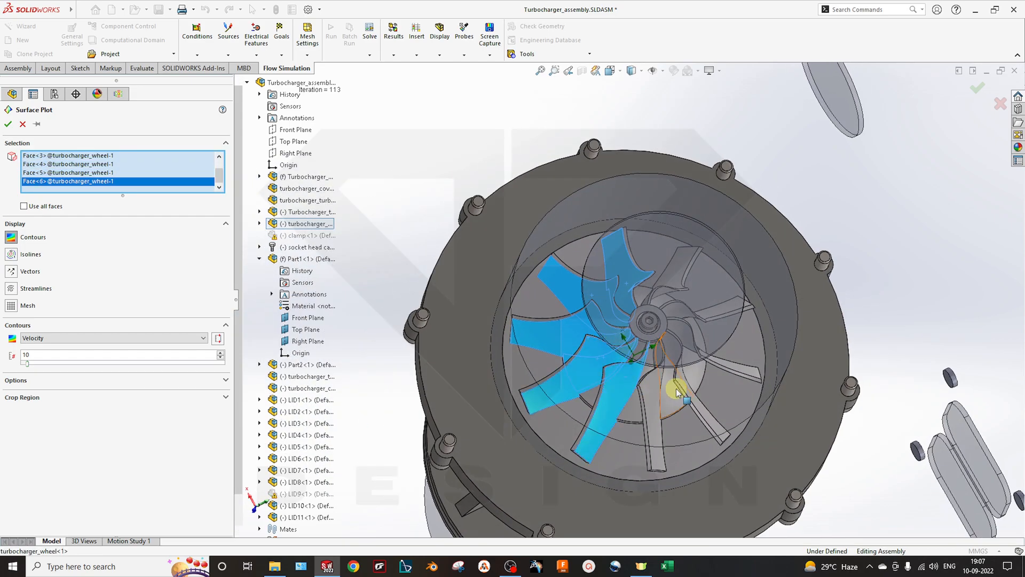
Add further blade faces around the wheel to the selection and create the velocity surface plot
left_click(656, 390)
middle_click_drag(655, 390, 652, 346)
left_click(675, 385)
left_click(701, 357)
left_click(689, 326)
left_click(9, 125)
Change the parameter displayed on the wheel's surface plot to Shear Stress
scroll(483, 341, "up", 3)
middle_click_drag(483, 340, 623, 330)
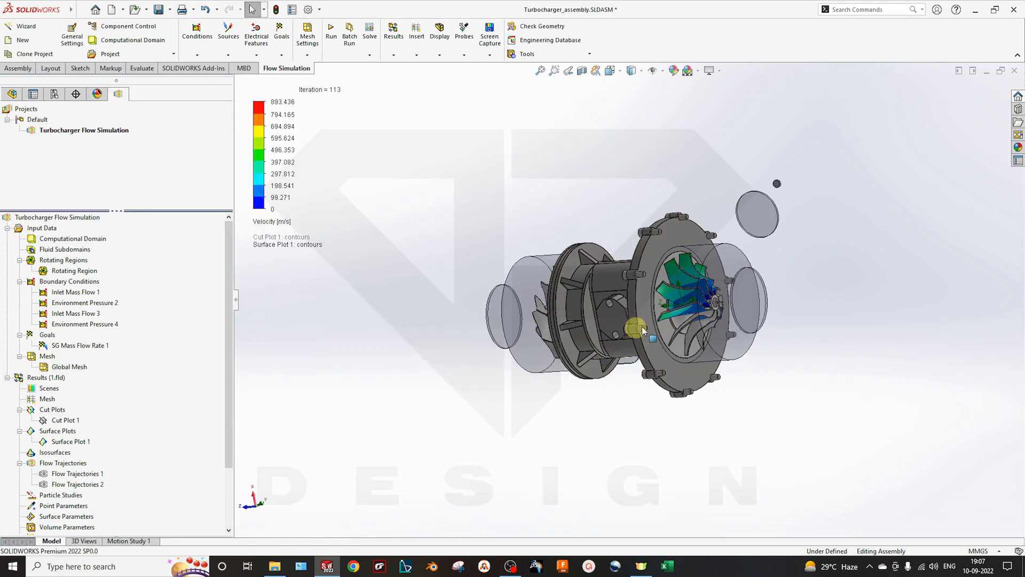
scroll(736, 292, "down", 3)
middle_click_drag(502, 331, 299, 270)
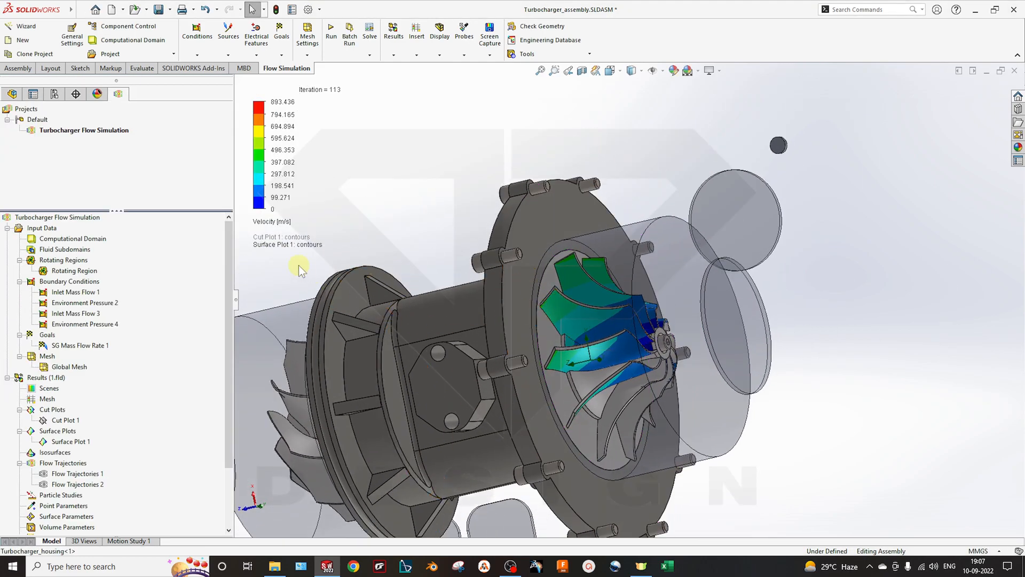
left_click(271, 223)
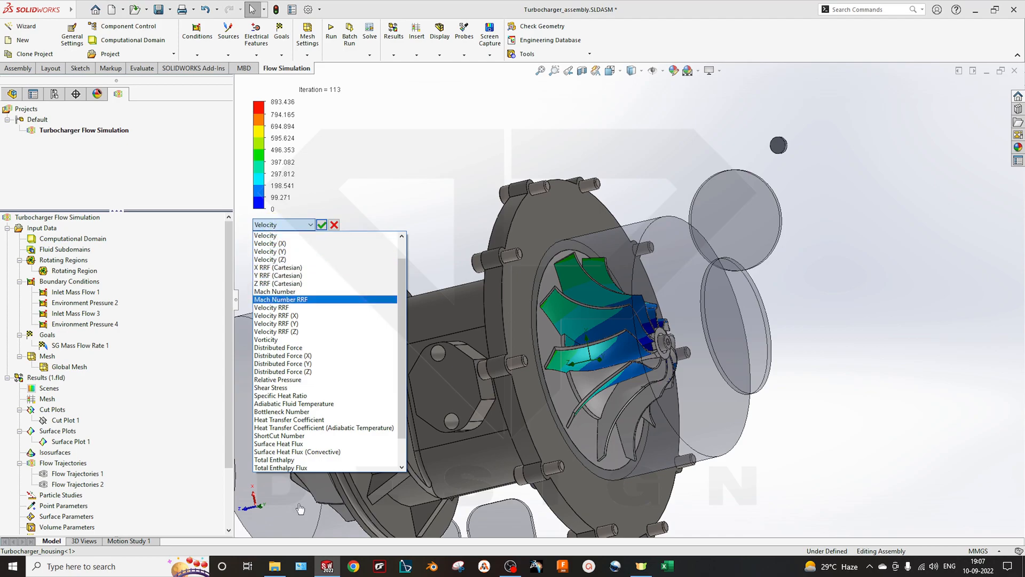
left_click(271, 387)
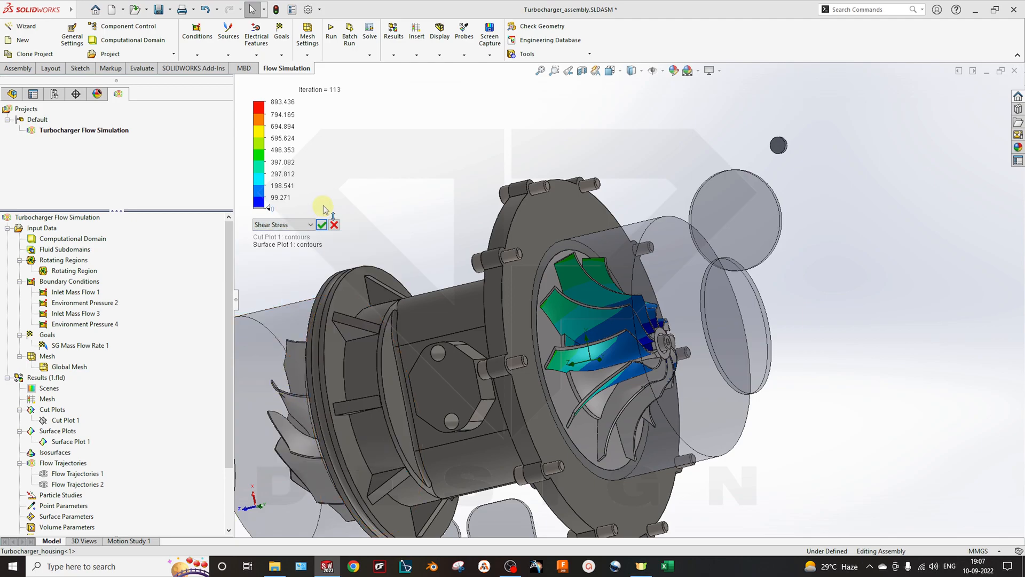
left_click(322, 224)
Set the parameter displayed on the wheel's surface plot to Pressure
left_click(278, 223)
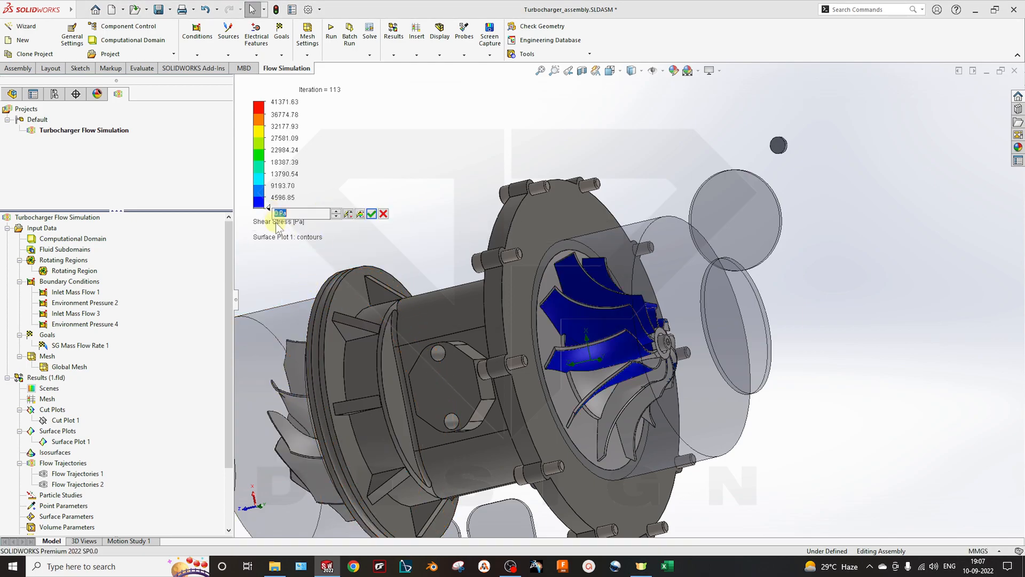
left_click(280, 356)
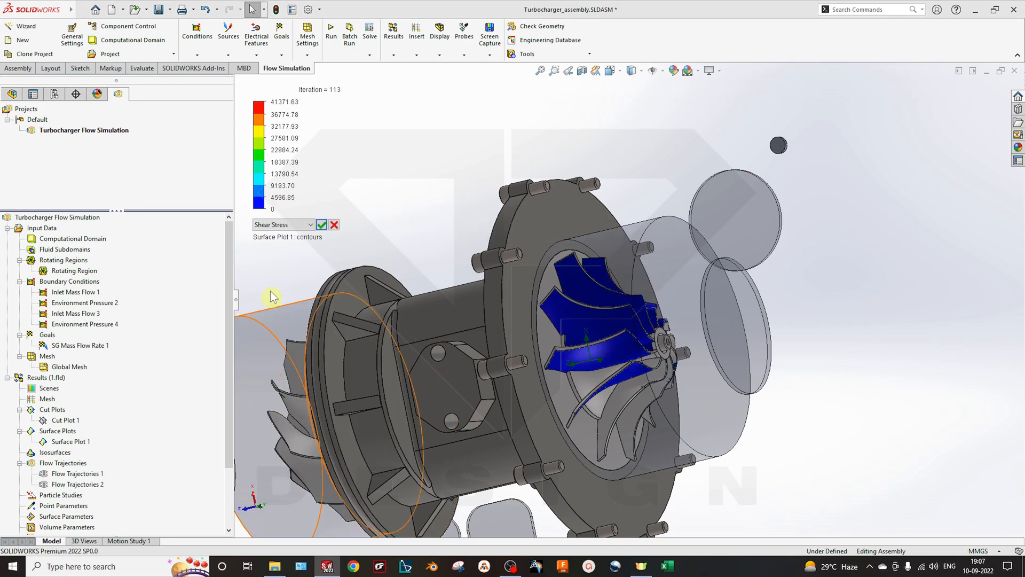
left_click(283, 224)
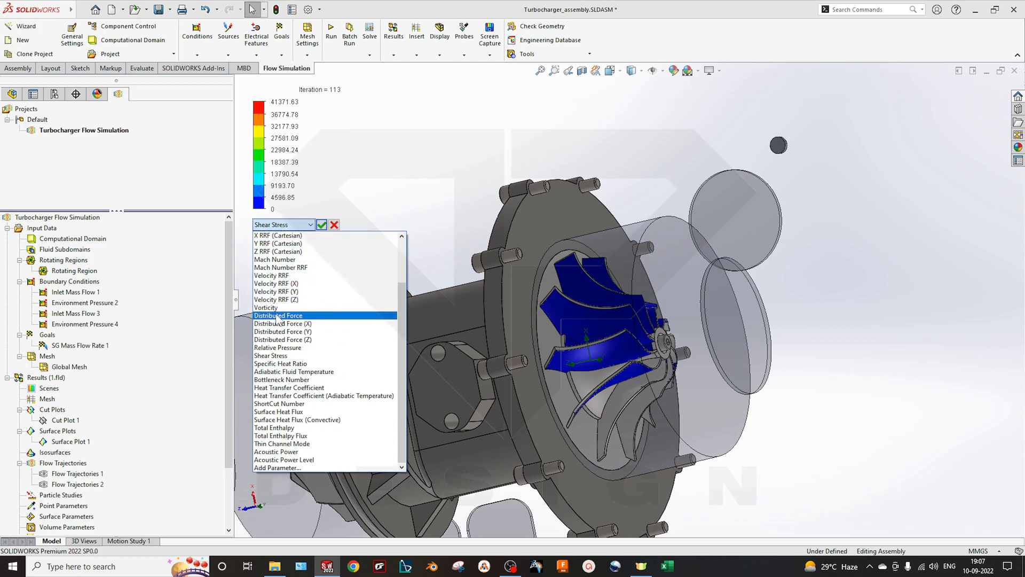
scroll(277, 319, "up", 2)
left_click(275, 235)
left_click(330, 238)
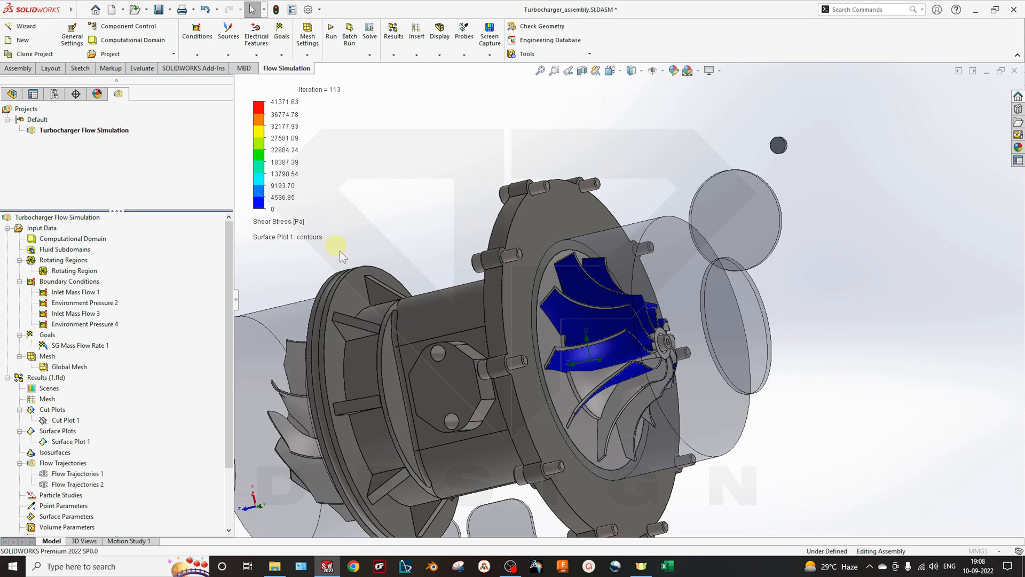
Increase the number of colour levels in the pressure legend for a finer contour display
scroll(419, 332, "up", 3)
middle_click_drag(550, 357, 472, 371)
scroll(497, 330, "down", 2)
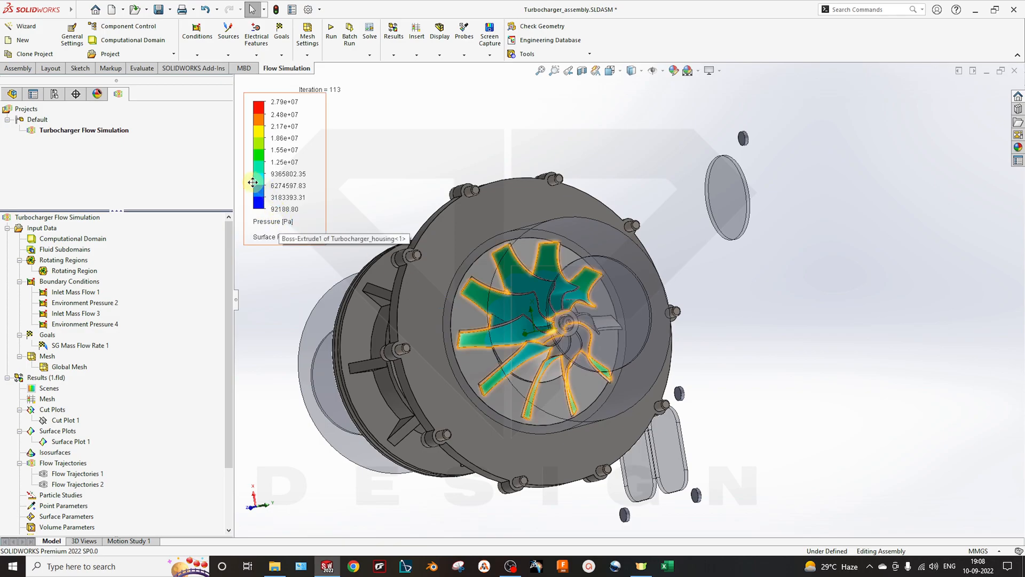
left_click_drag(250, 199, 253, 189)
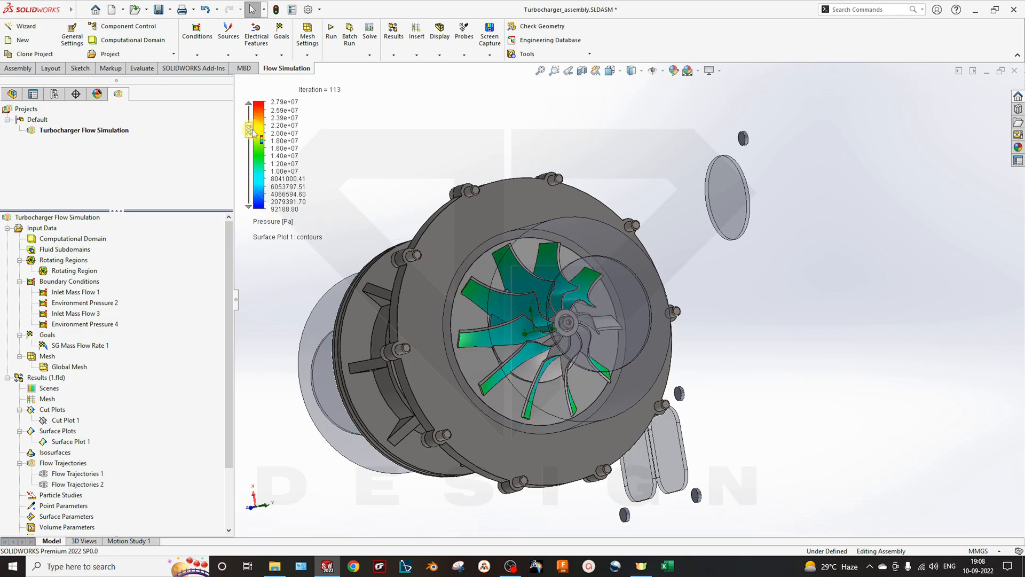
Examine the pressure contours on the turbocharger wheel's blades up close and from several angles
middle_click_drag(484, 331, 499, 256)
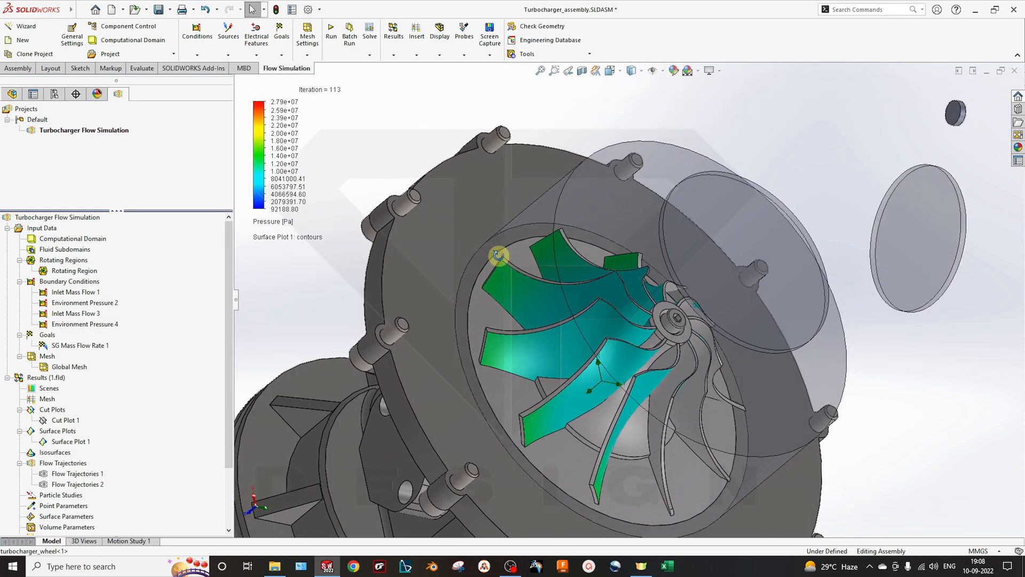
scroll(523, 353, "down", 2)
middle_click_drag(523, 354, 555, 310)
scroll(681, 401, "up", 5)
middle_click_drag(609, 402, 522, 393)
scroll(502, 293, "down", 2)
scroll(729, 233, "down", 3)
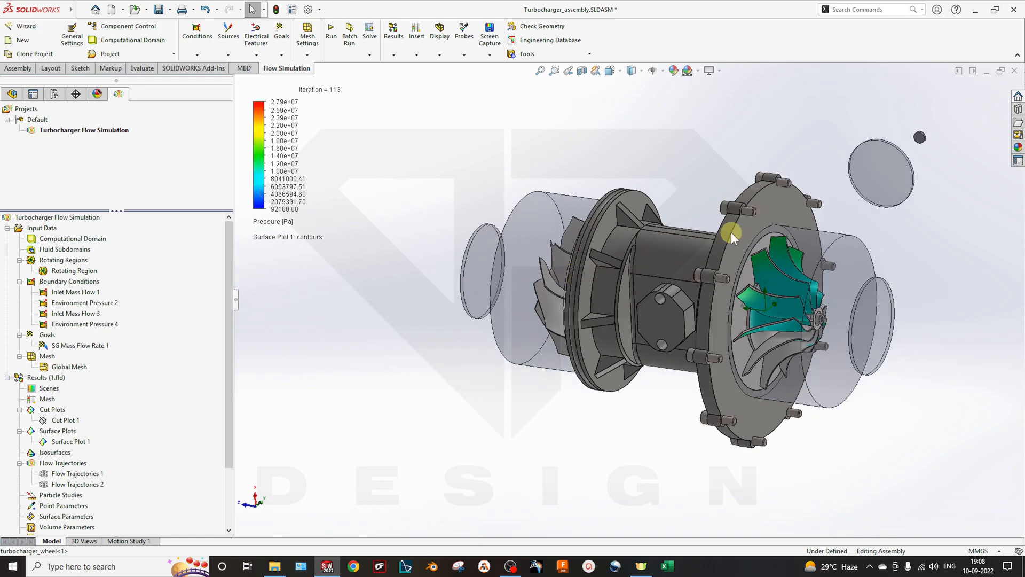
middle_click_drag(729, 235, 522, 377)
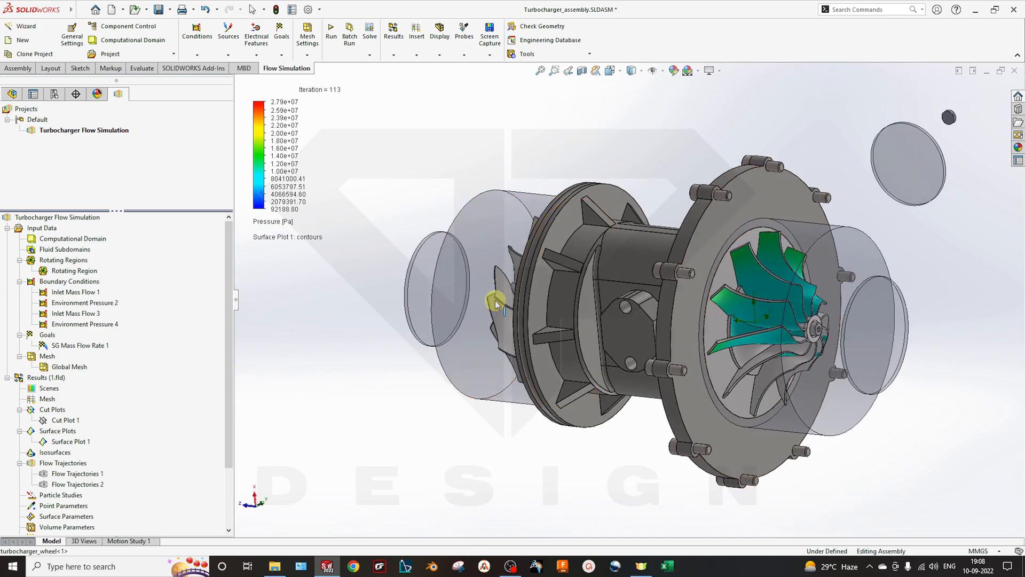
middle_click_drag(494, 294, 562, 347)
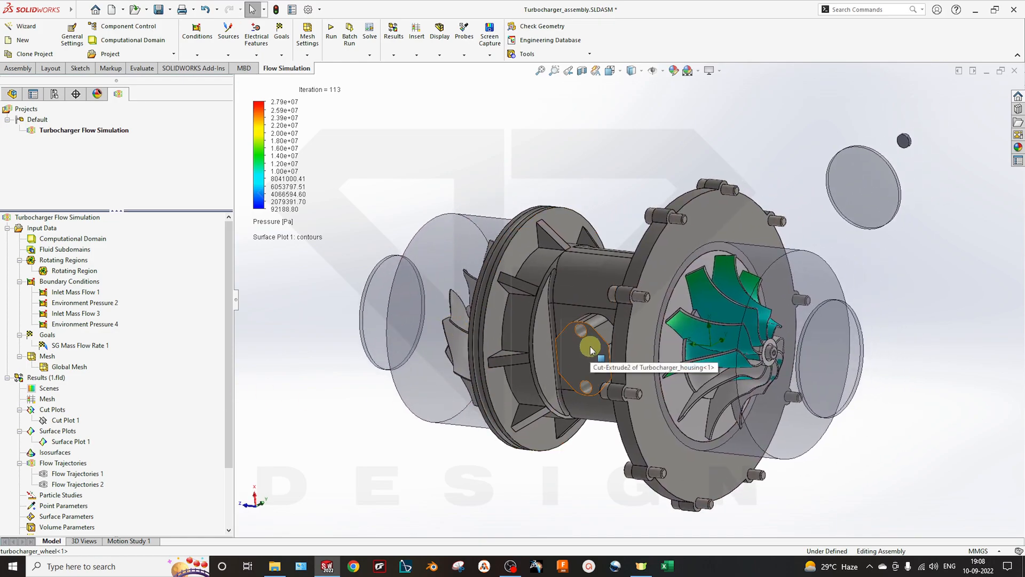